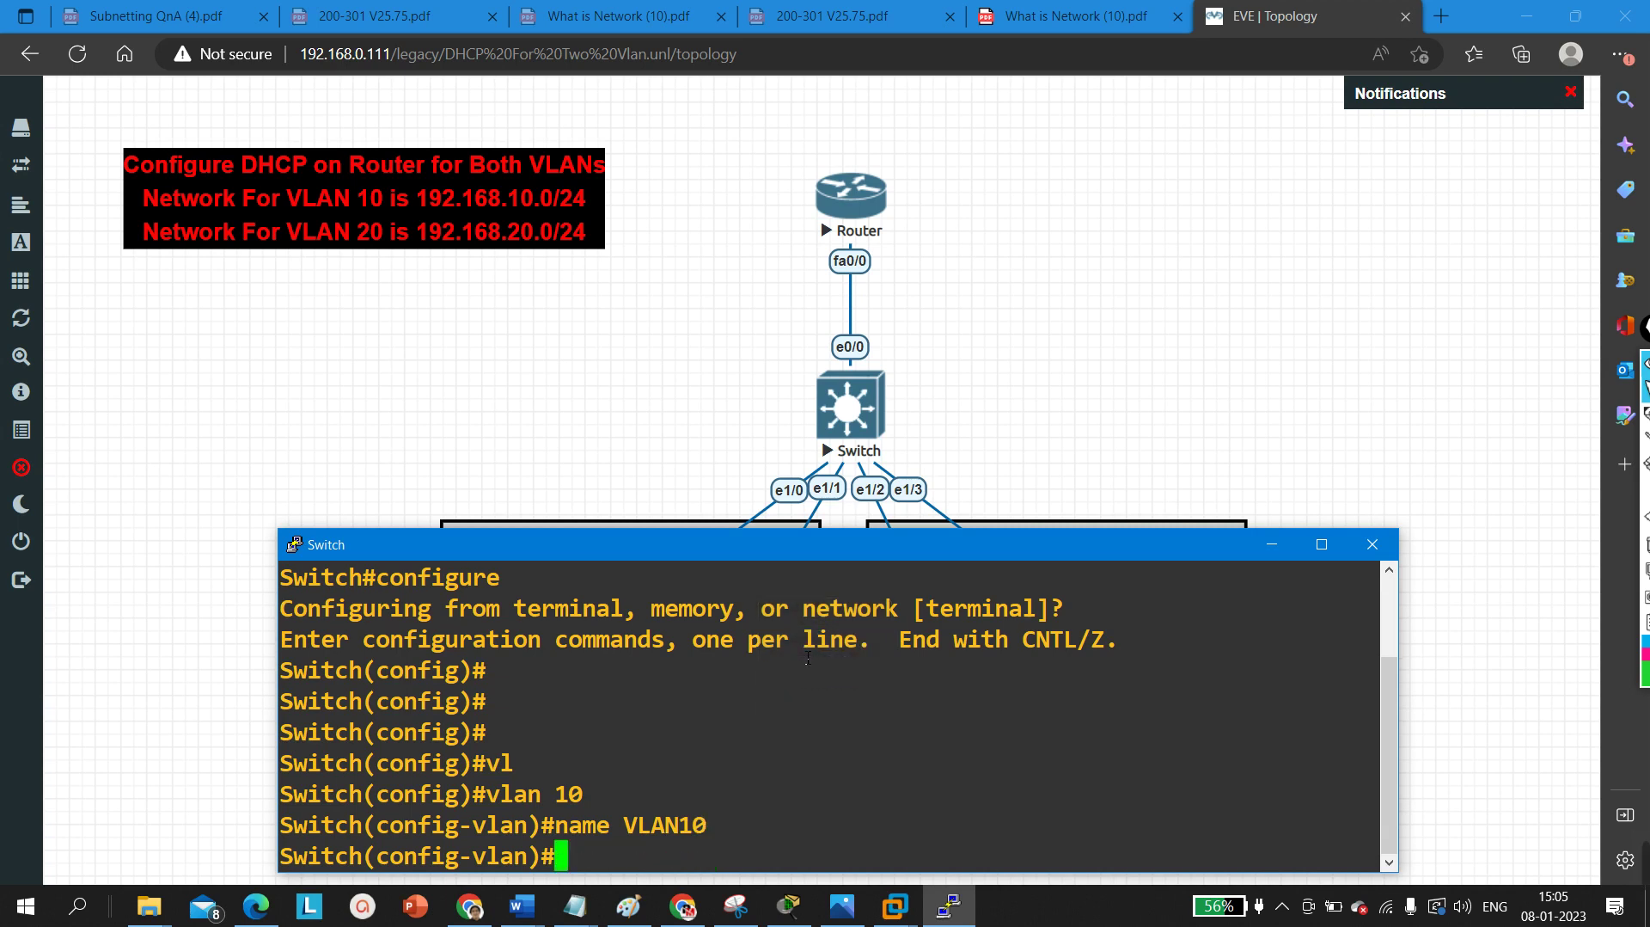
# - Create VLAN 20 on the switch and name it VLAN20
pyautogui.write('EX')
pyautogui.press('Return')
pyautogui.write('VL')
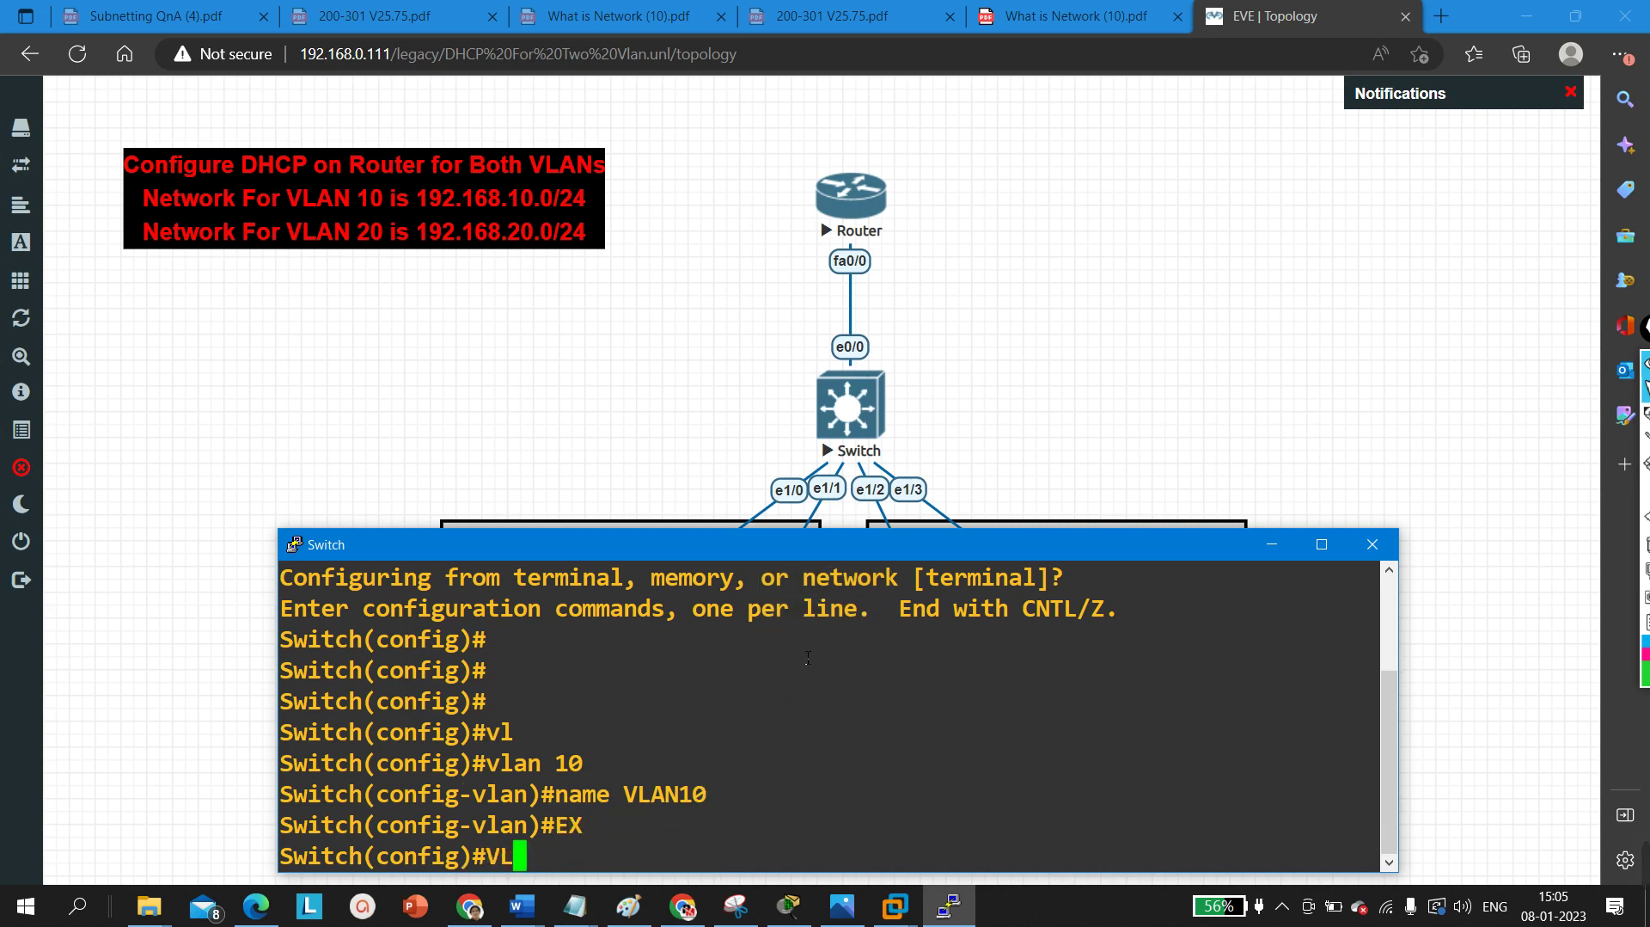
pyautogui.press('Tab')
pyautogui.write('20')
pyautogui.press('Return')
pyautogui.write('NA')
pyautogui.press('Tab')
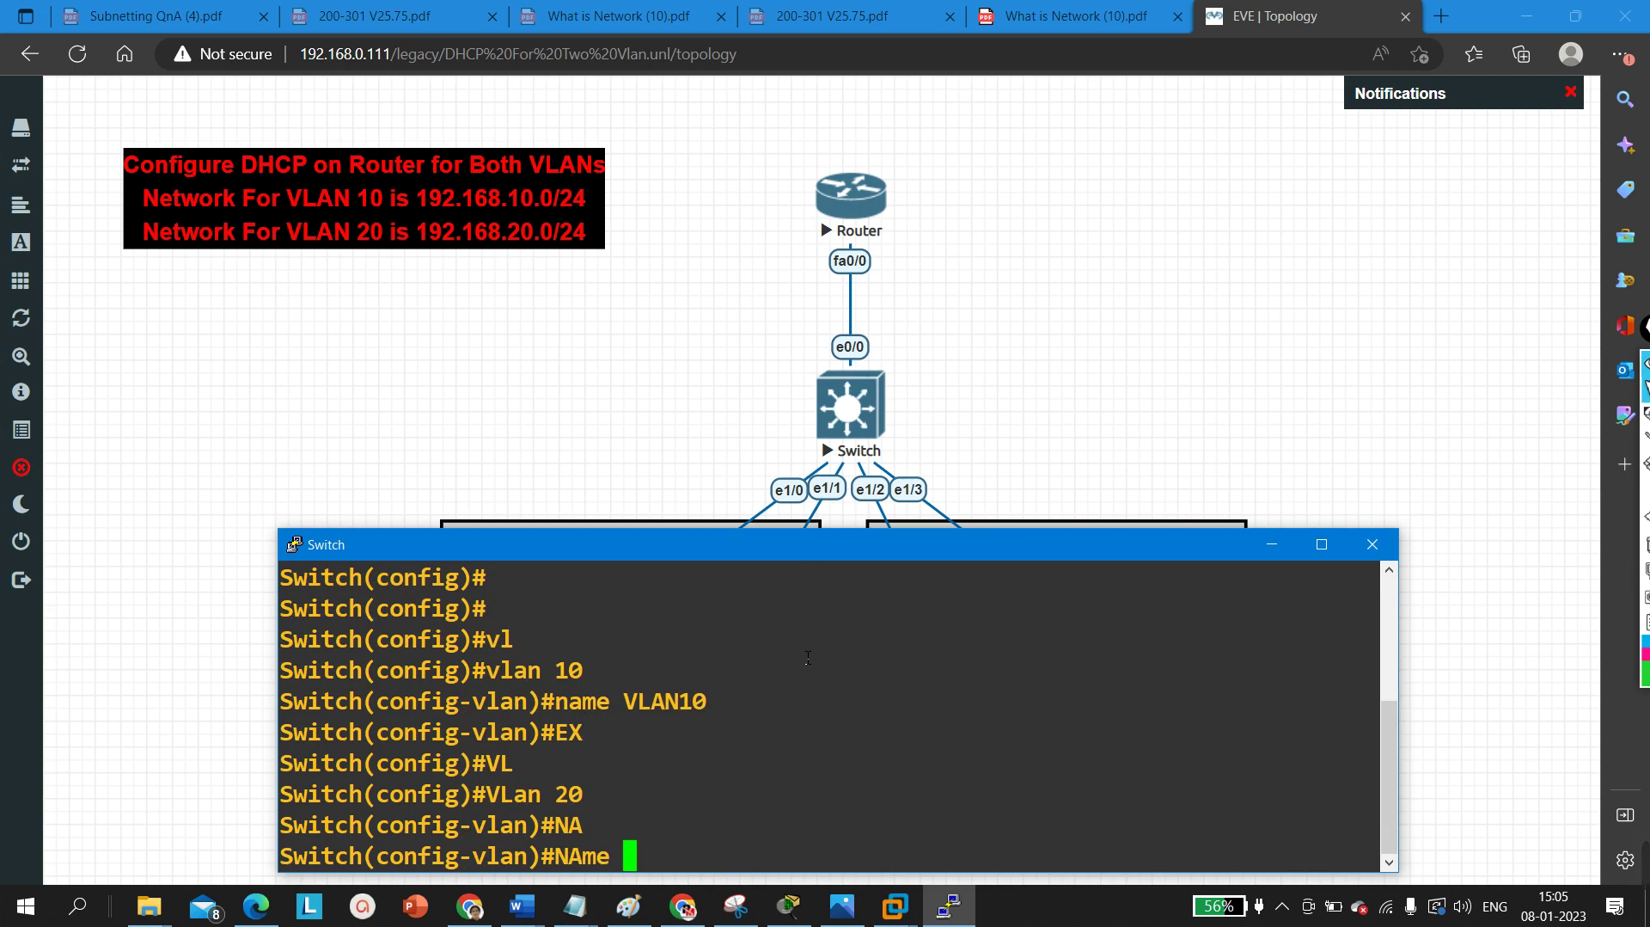
pyautogui.write('VLAN20')
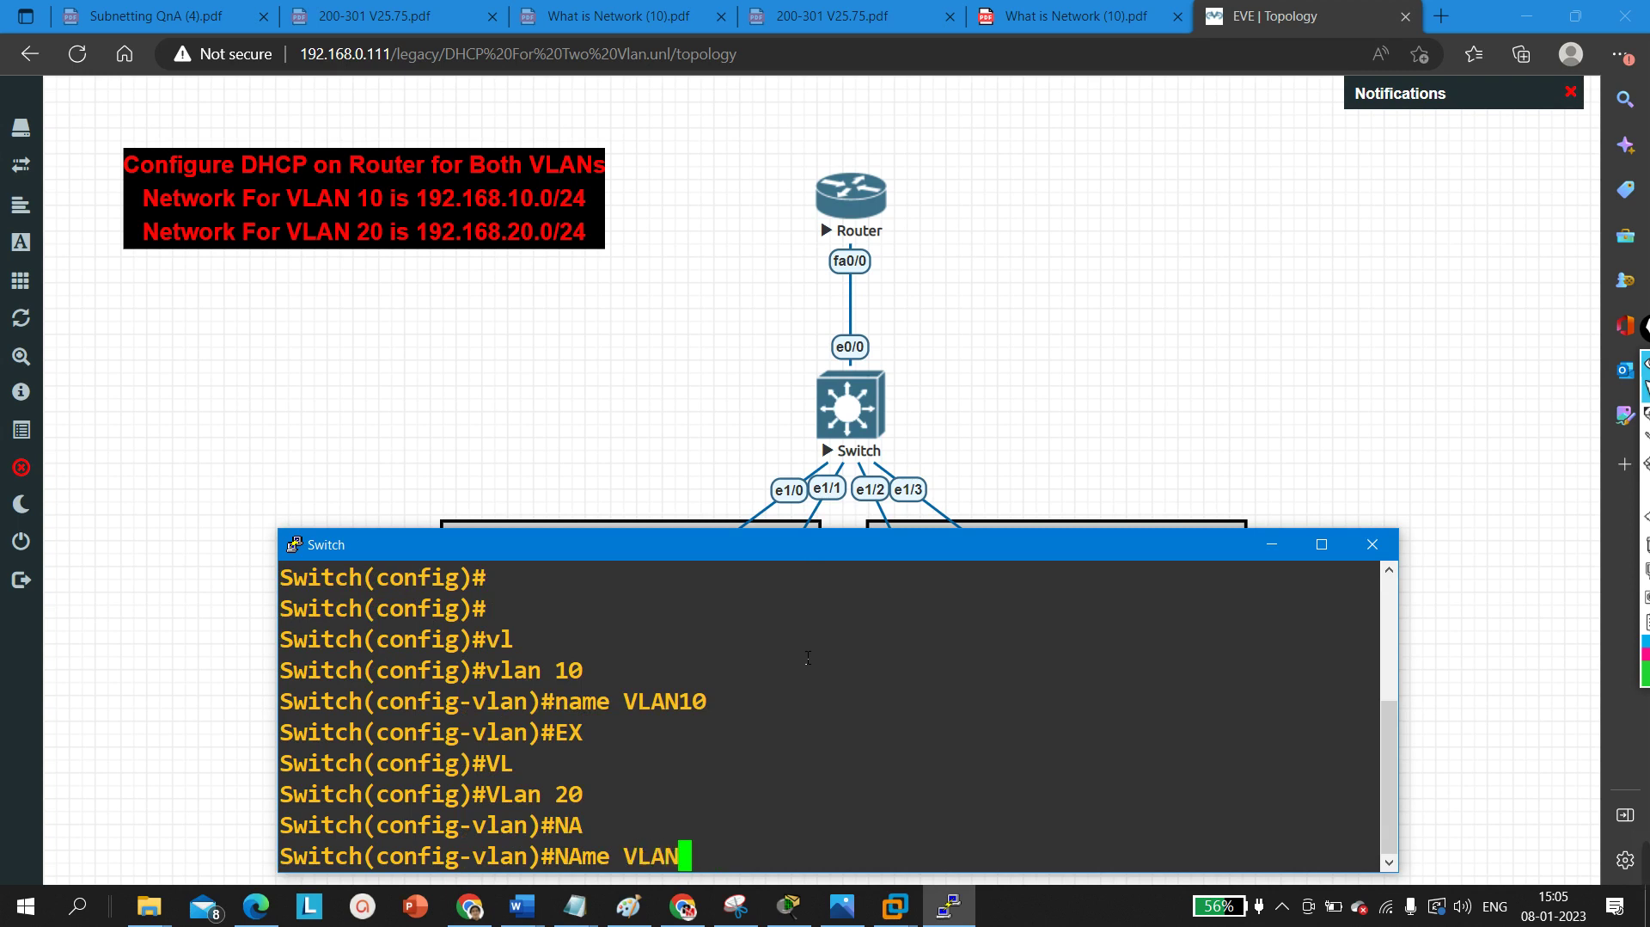
pyautogui.press('Return')
# - Exit the VLAN 20 settings and minimize the switch console to reveal the topology
pyautogui.write('EX')
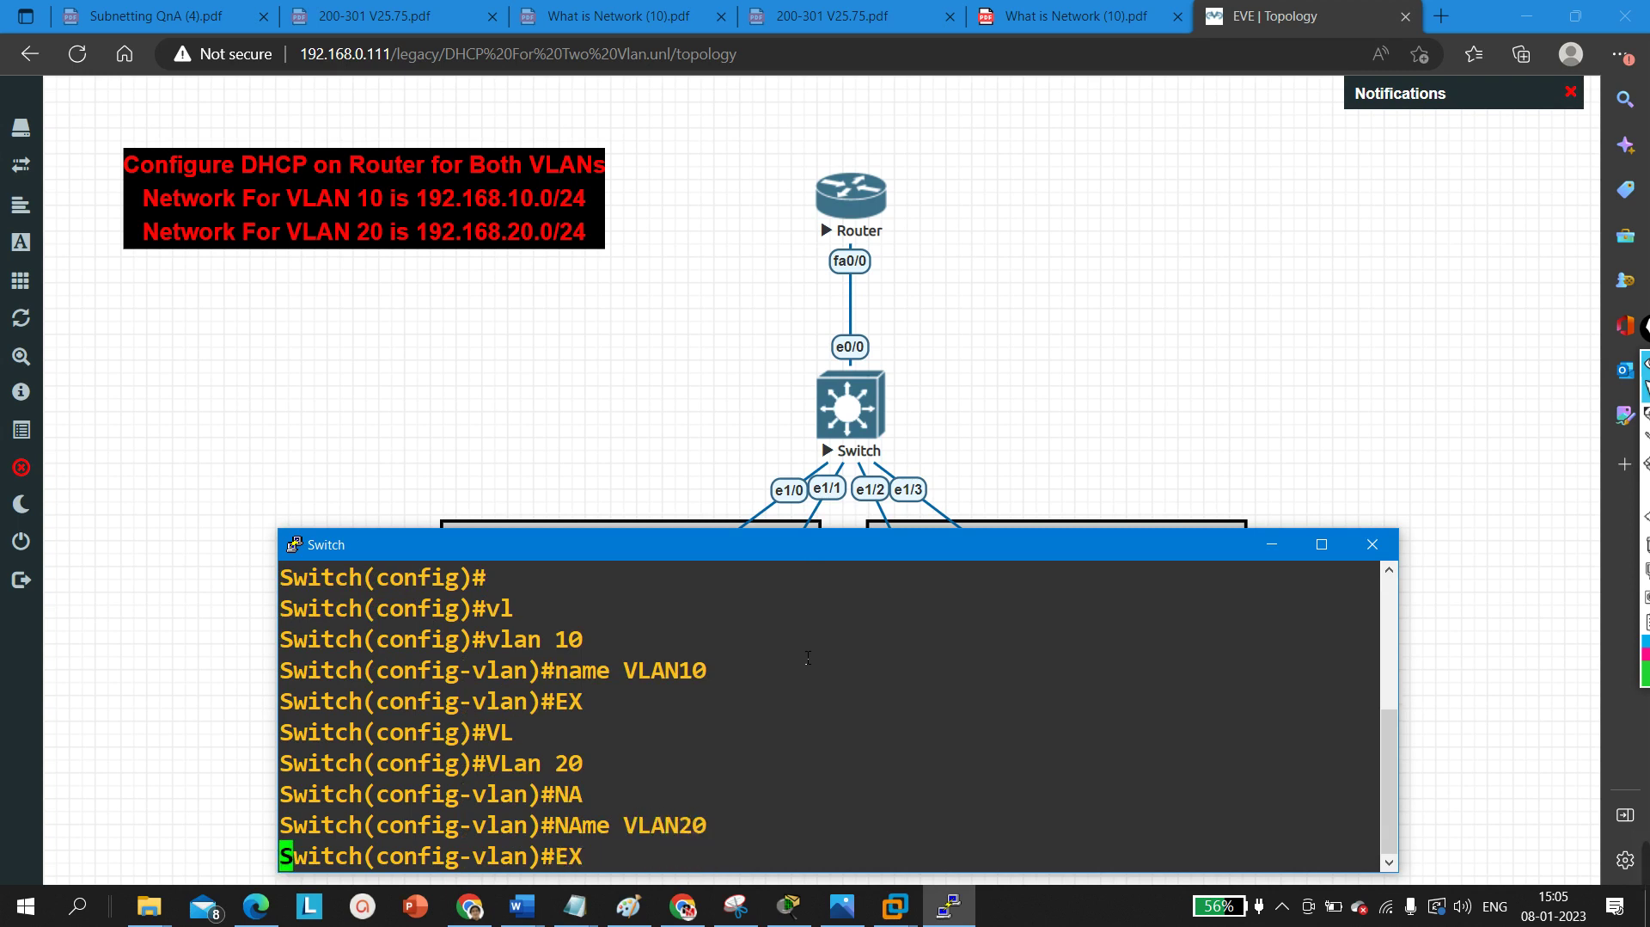
pyautogui.press('Return')
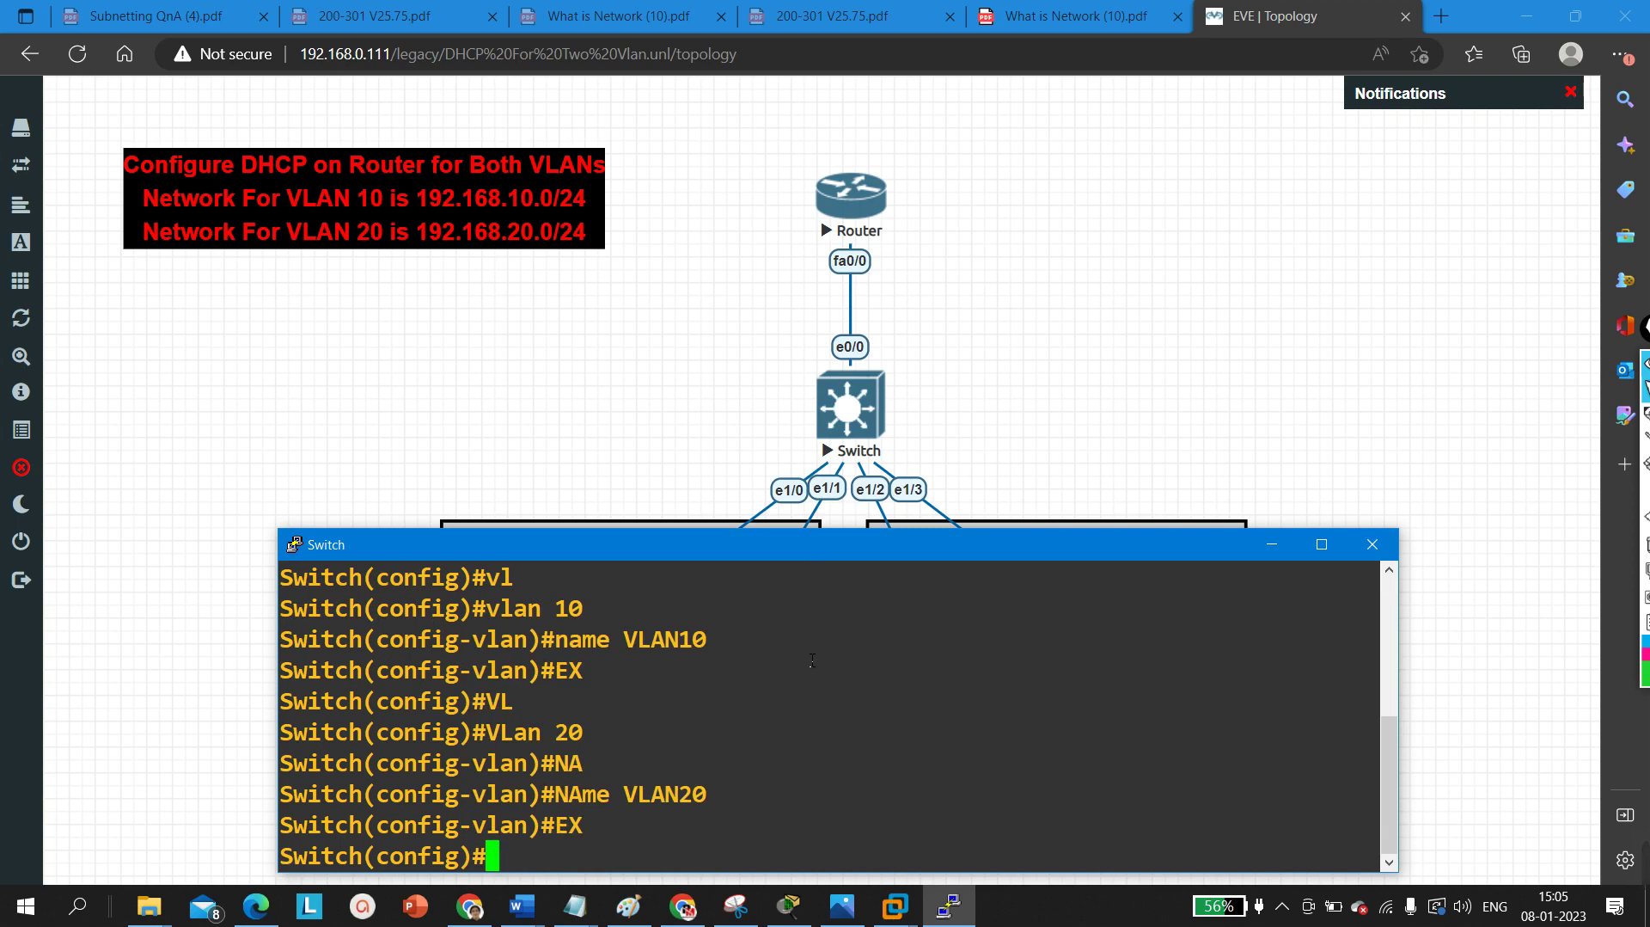
pyautogui.click(1273, 544)
pyautogui.moveTo(688, 479); pyautogui.dragTo(728, 484)
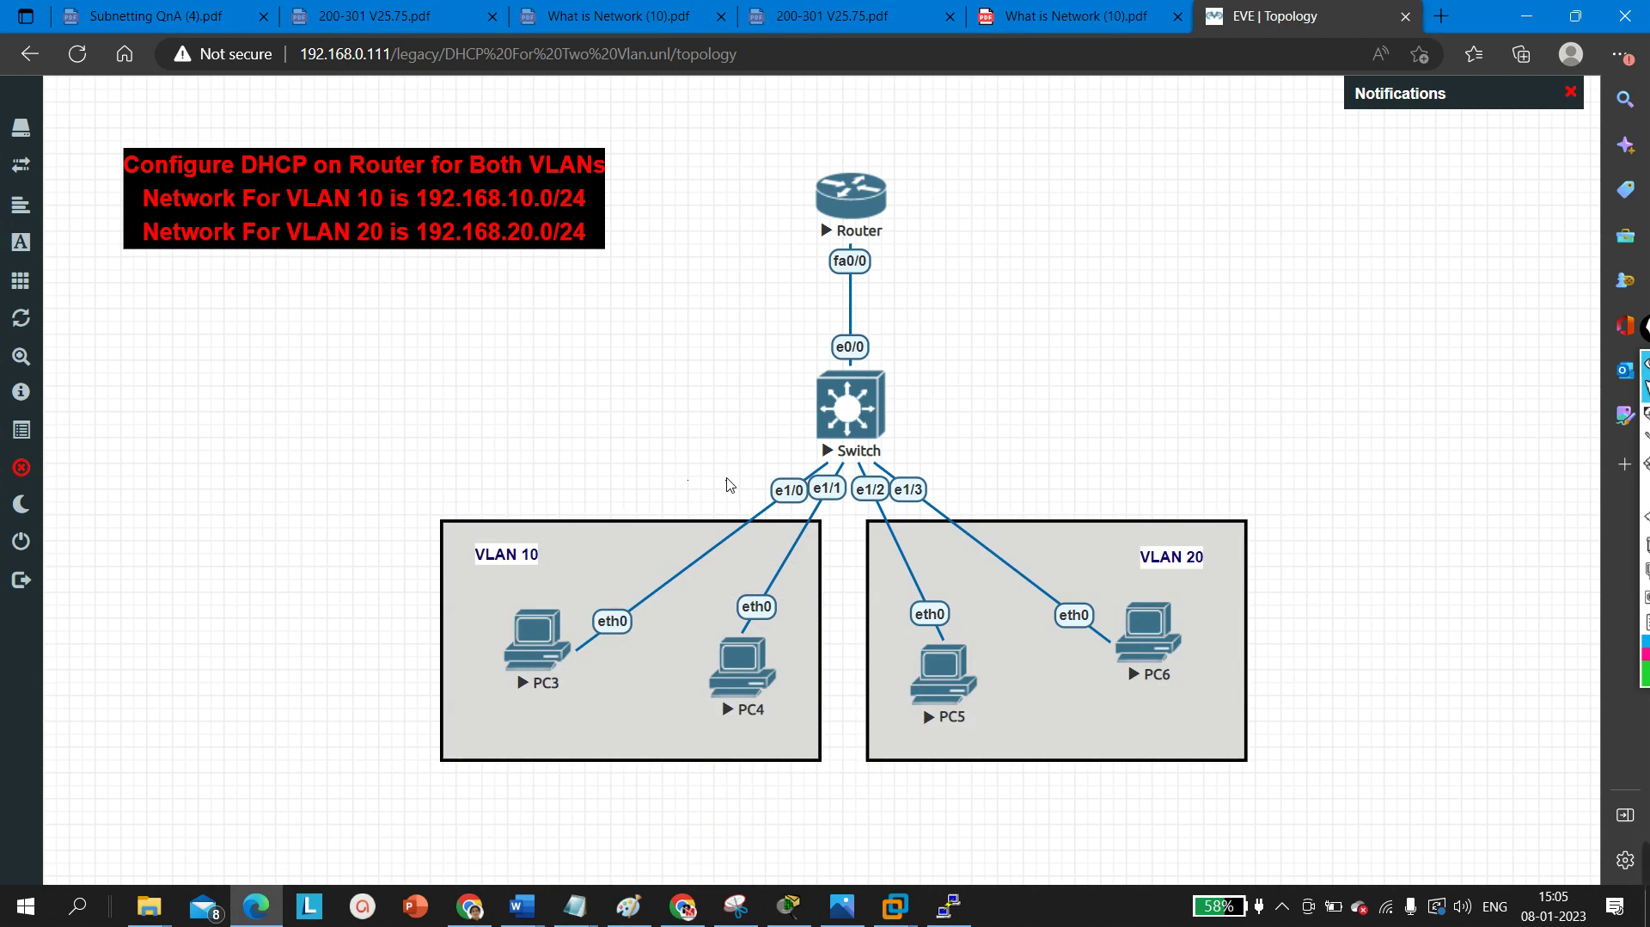
# - Reopen the switch console and set interface range e1/0–e1/1 to access mode
pyautogui.click(958, 914)
pyautogui.press('Return')
pyautogui.press('Return')
pyautogui.press('Return')
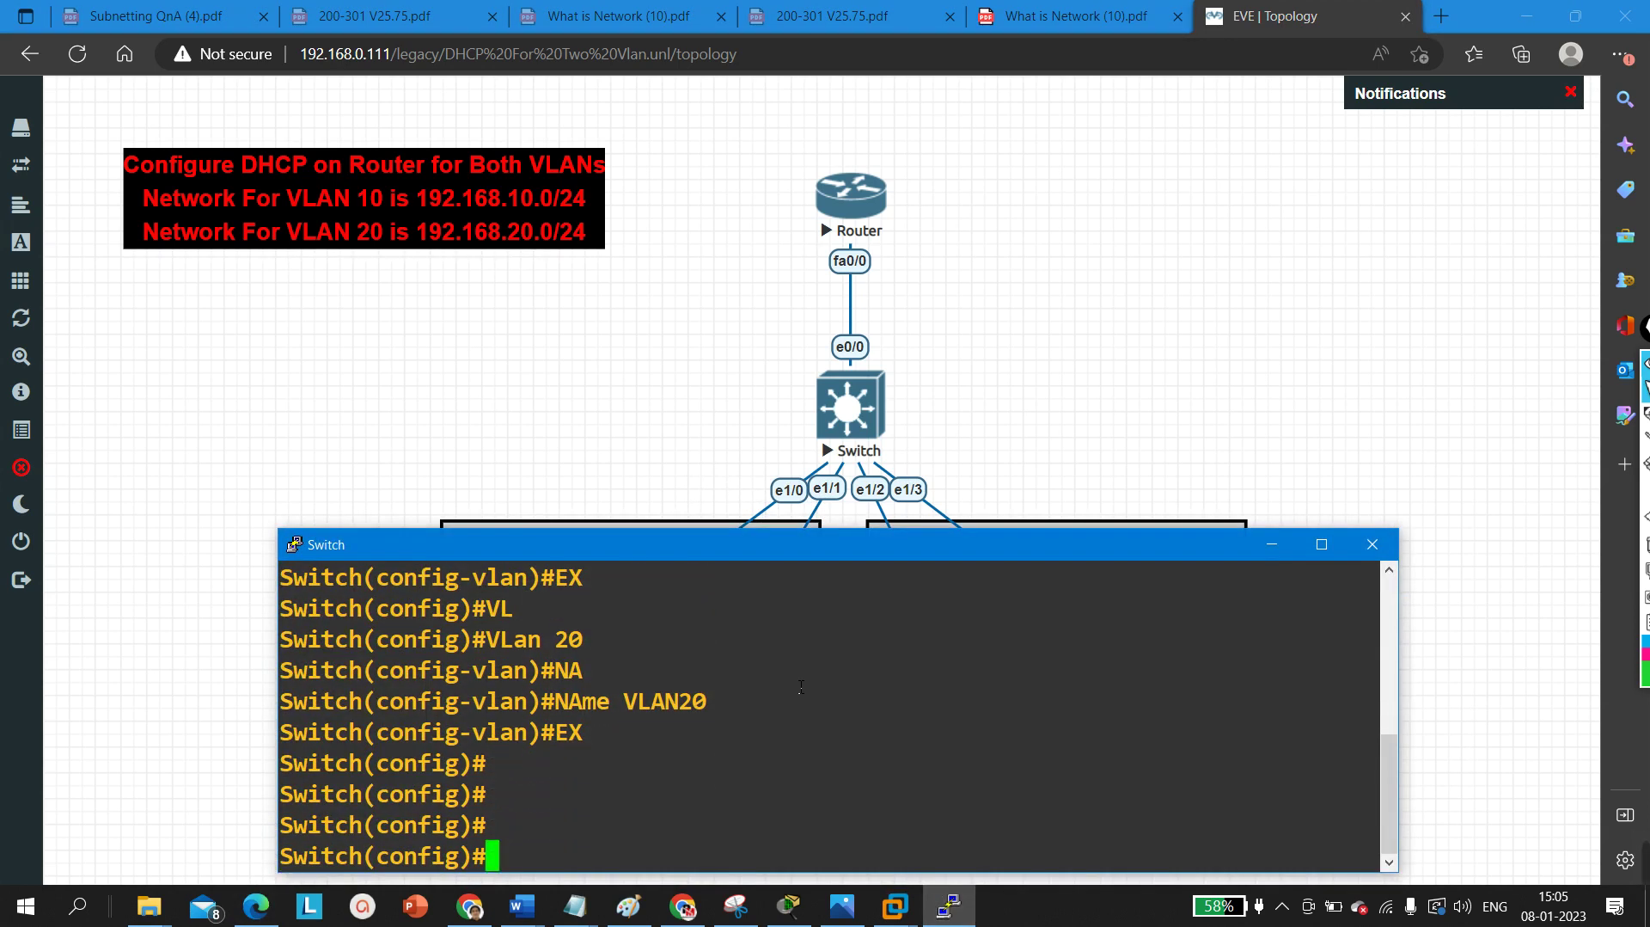
pyautogui.write('INT R')
pyautogui.press('Tab')
pyautogui.write('E')
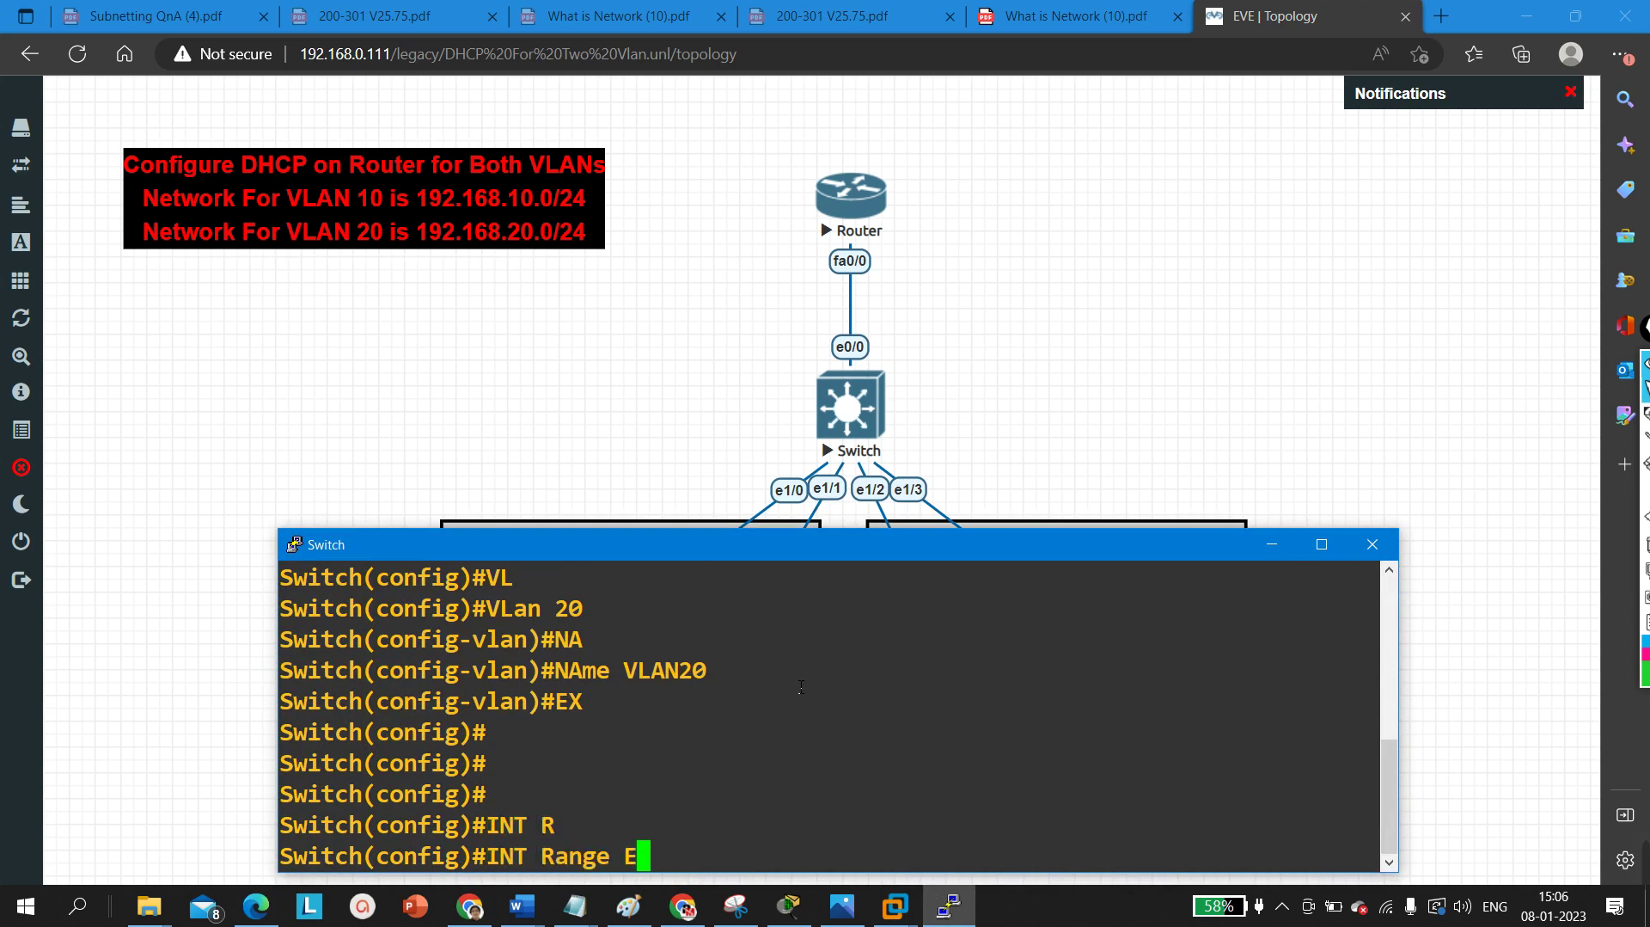
pyautogui.write('1/0 - 1')
pyautogui.press('Return')
pyautogui.write('SW')
pyautogui.press('Tab')
pyautogui.write('M')
pyautogui.press('Tab')
pyautogui.write('AC')
pyautogui.press('Tab')
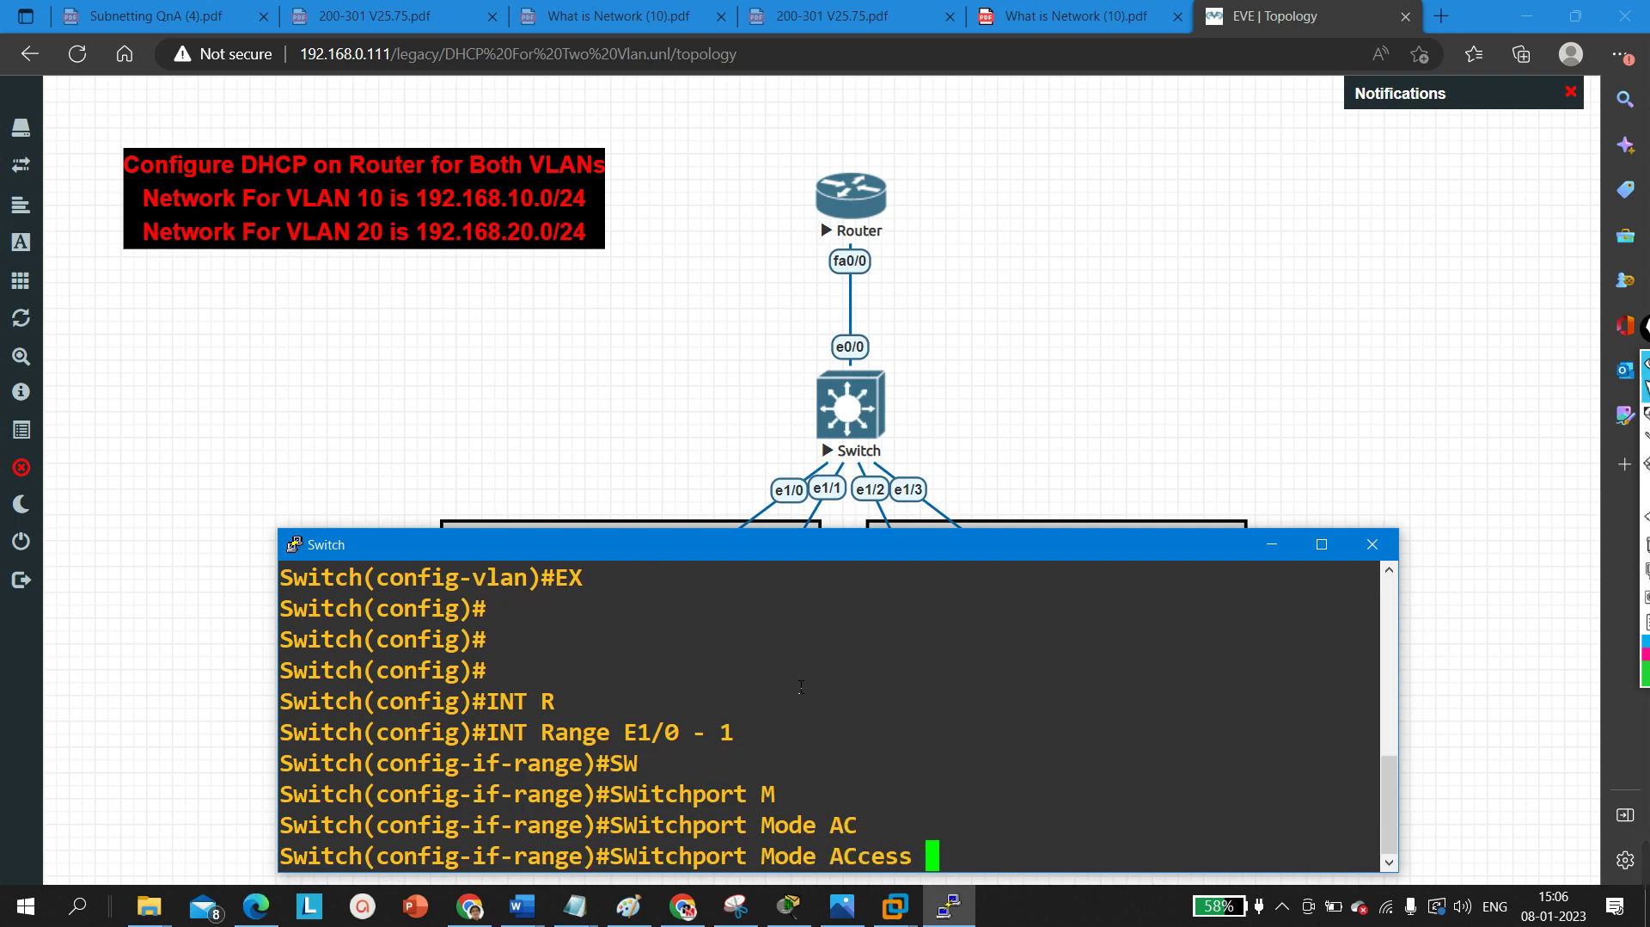
pyautogui.press('Return')
# - Assign ports e1/0–e1/1 to access VLAN 10
pyautogui.write('SW')
pyautogui.press('Tab')
pyautogui.write('ACC')
pyautogui.press('Tab')
pyautogui.write('VL')
pyautogui.press('Tab')
pyautogui.write('10')
pyautogui.press('Return')
pyautogui.write('EX')
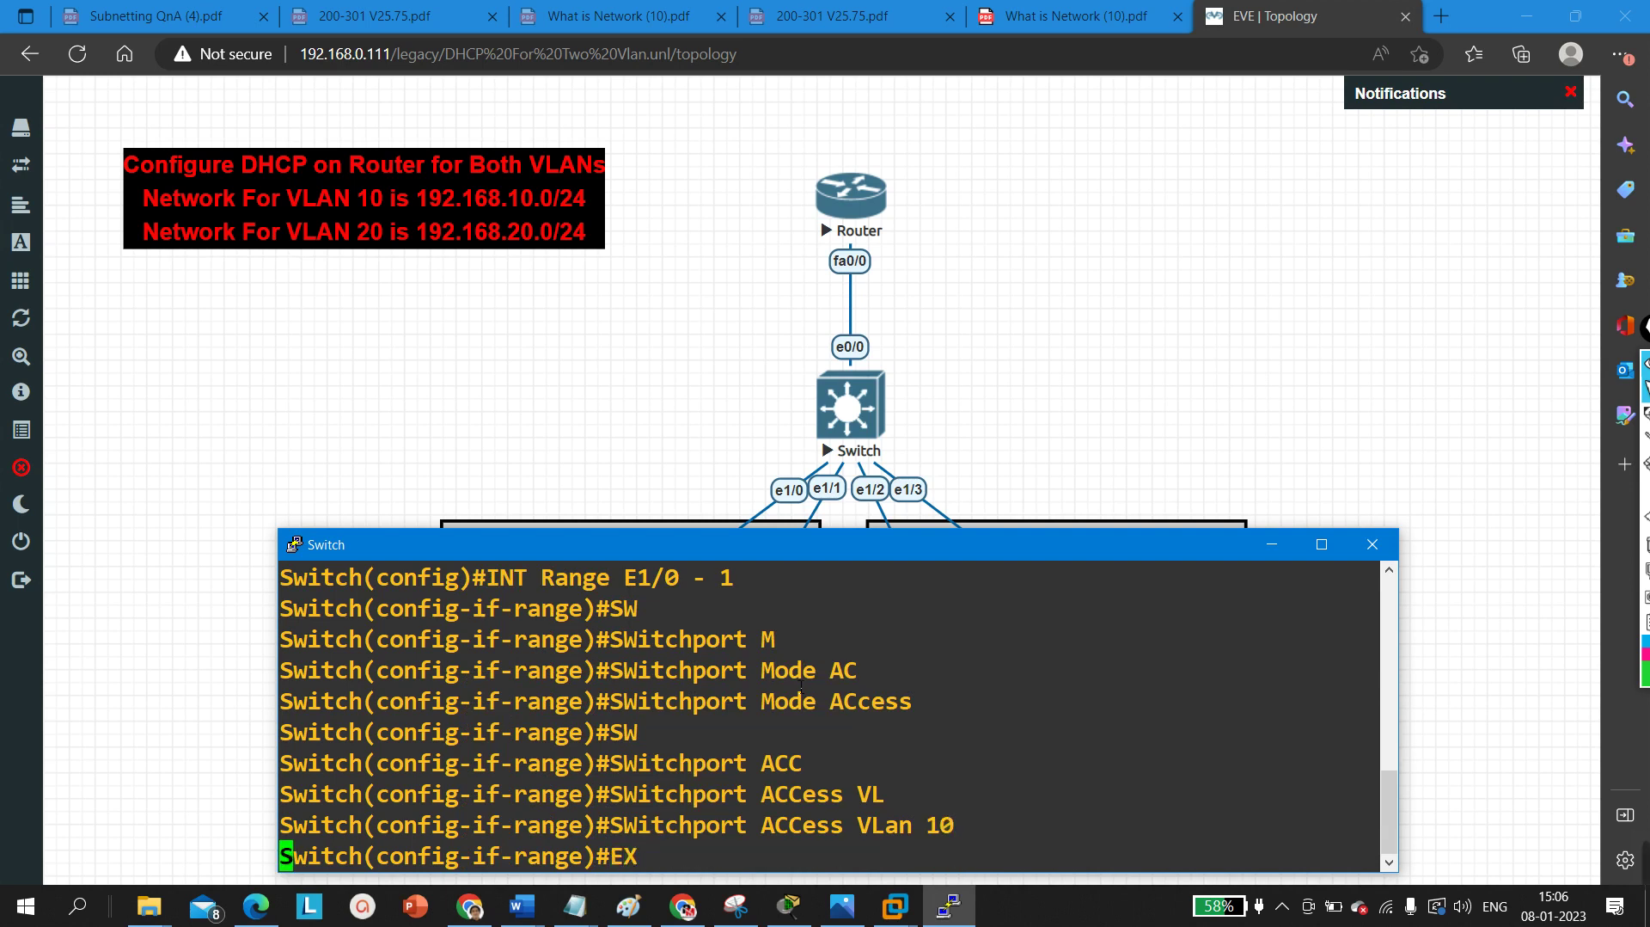
pyautogui.press('Return')
pyautogui.press('Return')
# - Set interface range e1/2–e1/3 to access mode
pyautogui.write('INT R E')
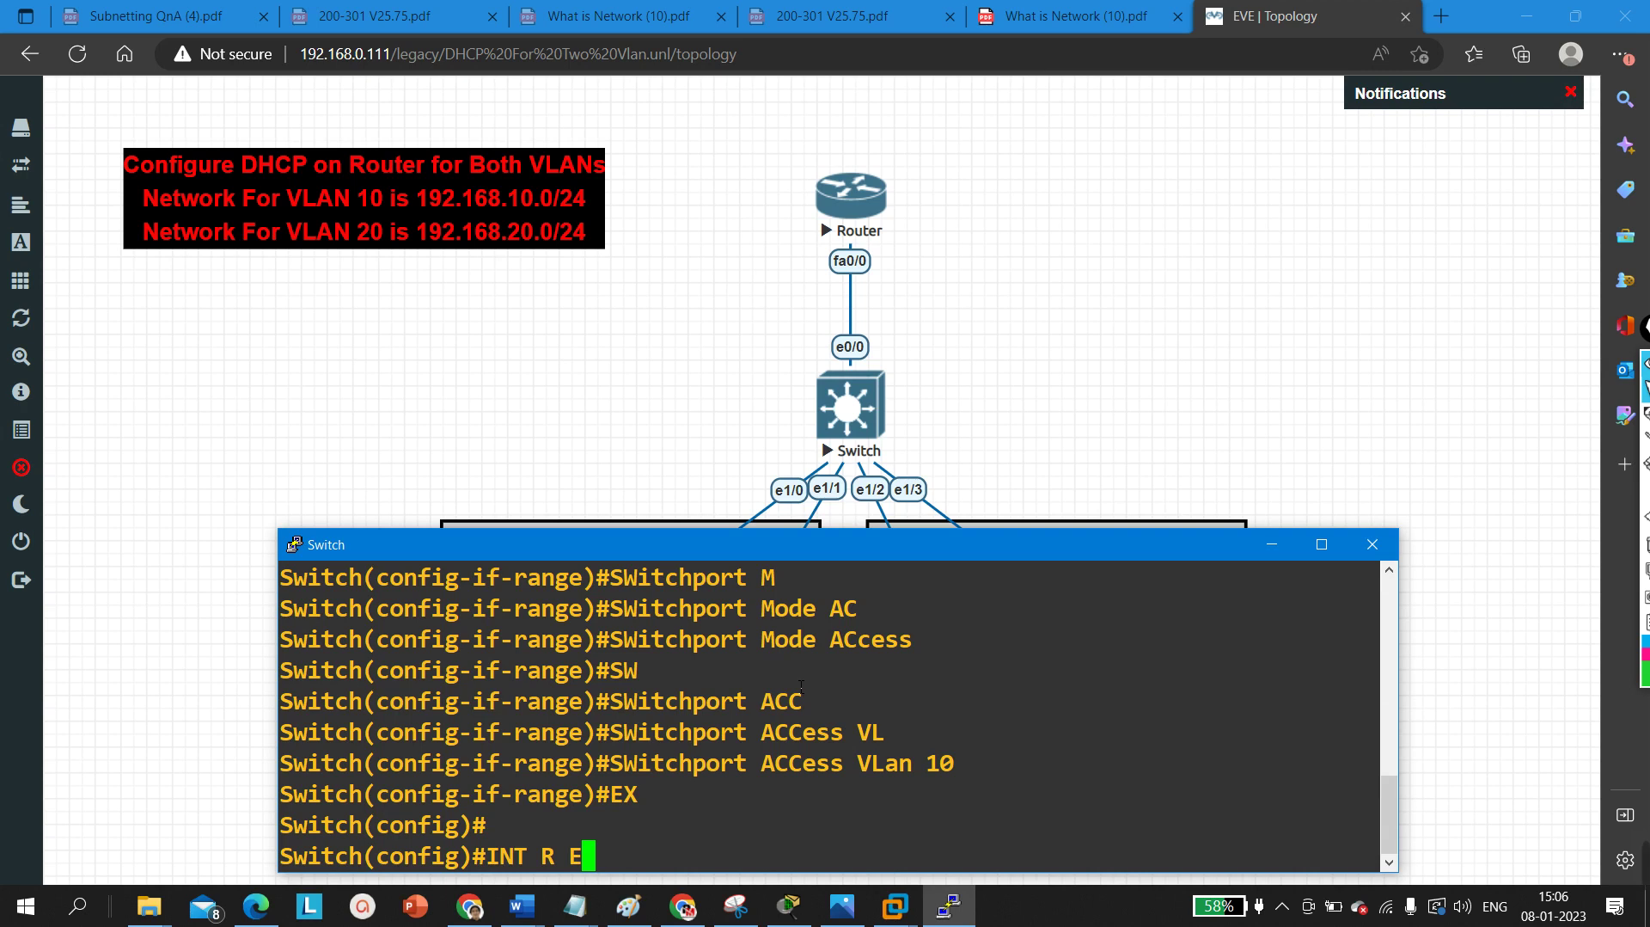
pyautogui.write('1/2 - 3')
pyautogui.press('Return')
pyautogui.write('SW')
pyautogui.press('Tab')
pyautogui.write('M')
pyautogui.press('Tab')
pyautogui.write('A')
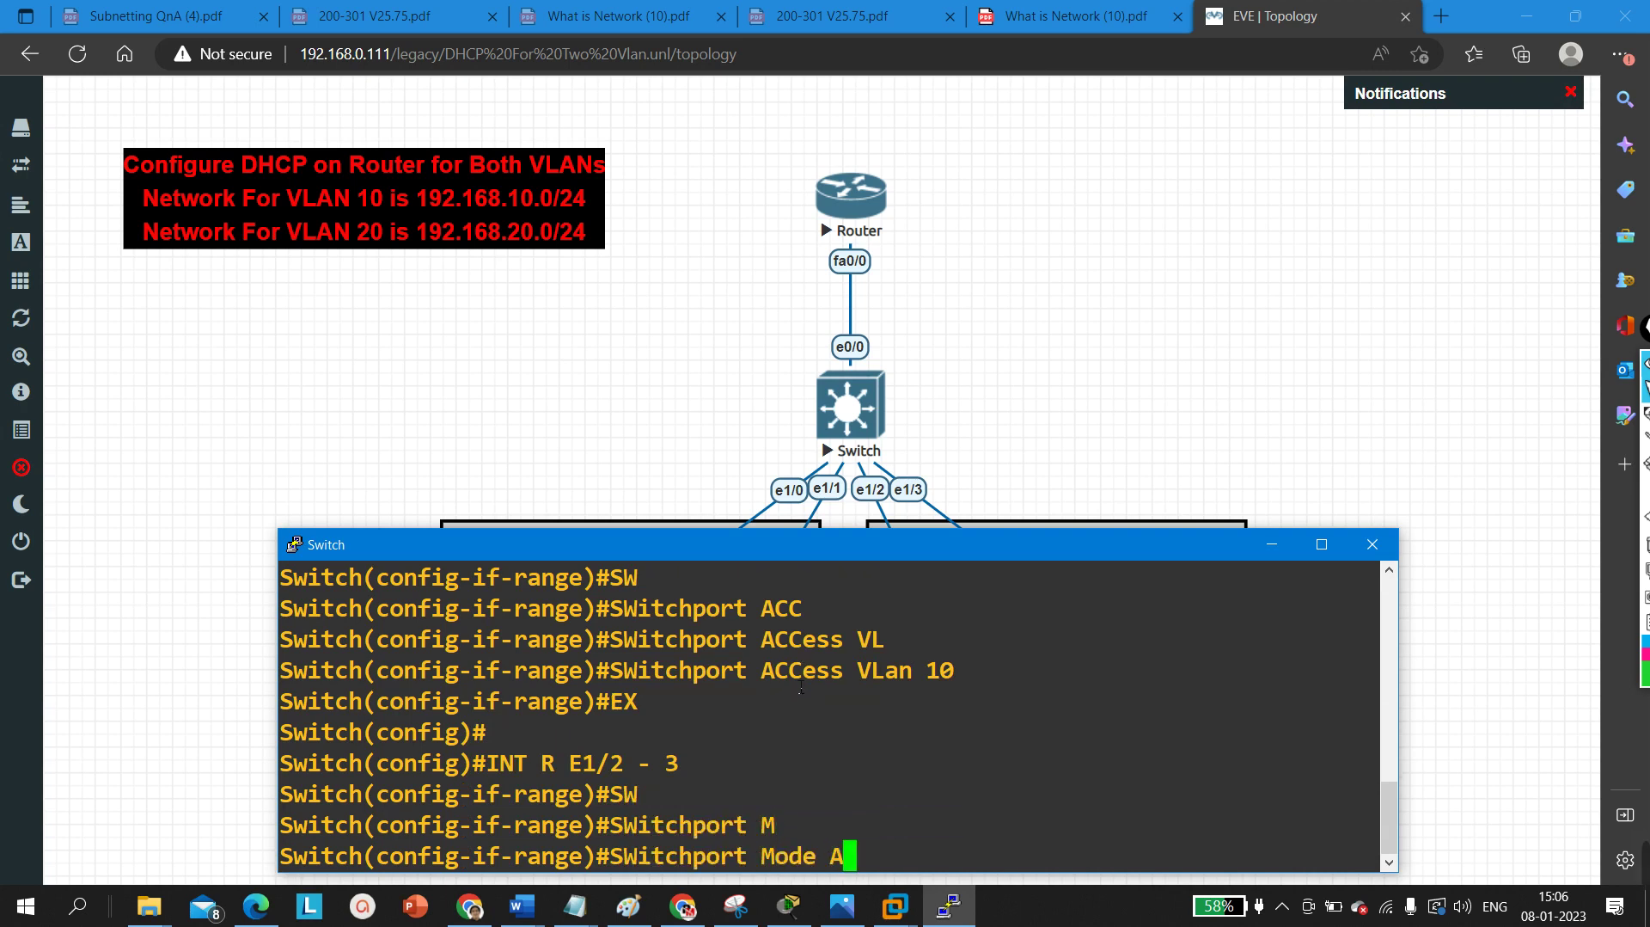
pyautogui.write('Ccess')
pyautogui.press('Tab')
pyautogui.press('Return')
# - Assign ports e1/2–e1/3 to access VLAN 20
pyautogui.write('SW')
pyautogui.press('Tab')
pyautogui.write('AC')
pyautogui.press('Tab')
pyautogui.write('V')
pyautogui.press('Tab')
pyautogui.write('20')
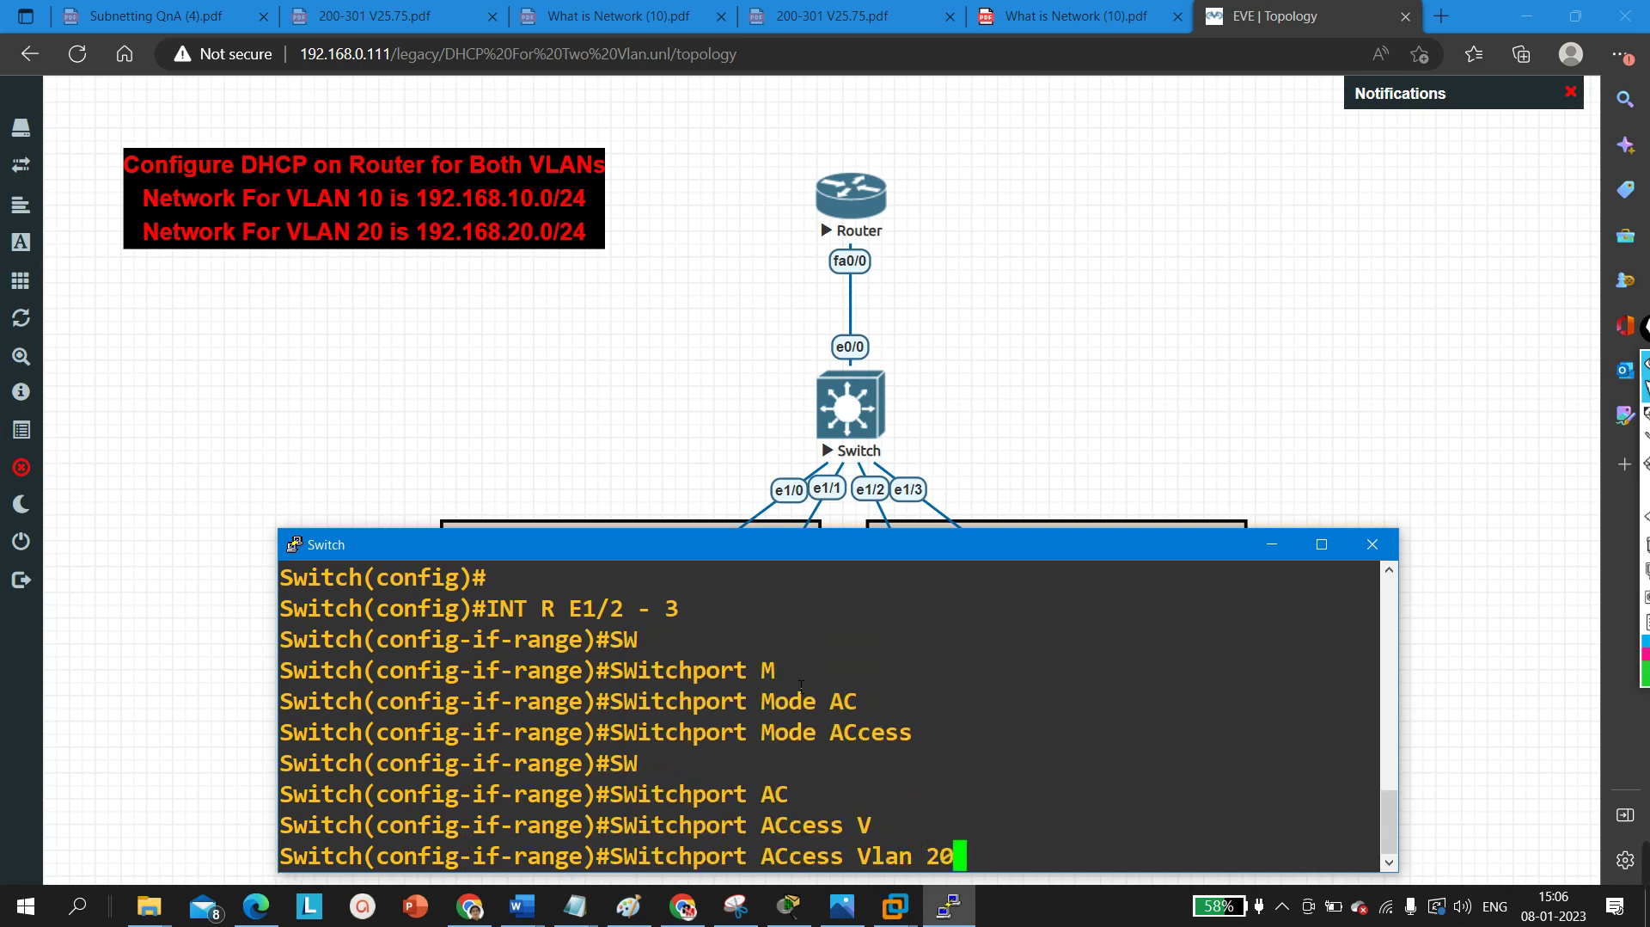
pyautogui.press('Return')
pyautogui.write('EXI')
pyautogui.press('Return')
# - Leave configuration mode with Ctrl+Z and begin a show command
pyautogui.press('Return')
pyautogui.write('^')
pyautogui.press('Return')
pyautogui.press('Return')
pyautogui.press('Return')
pyautogui.press('Return')
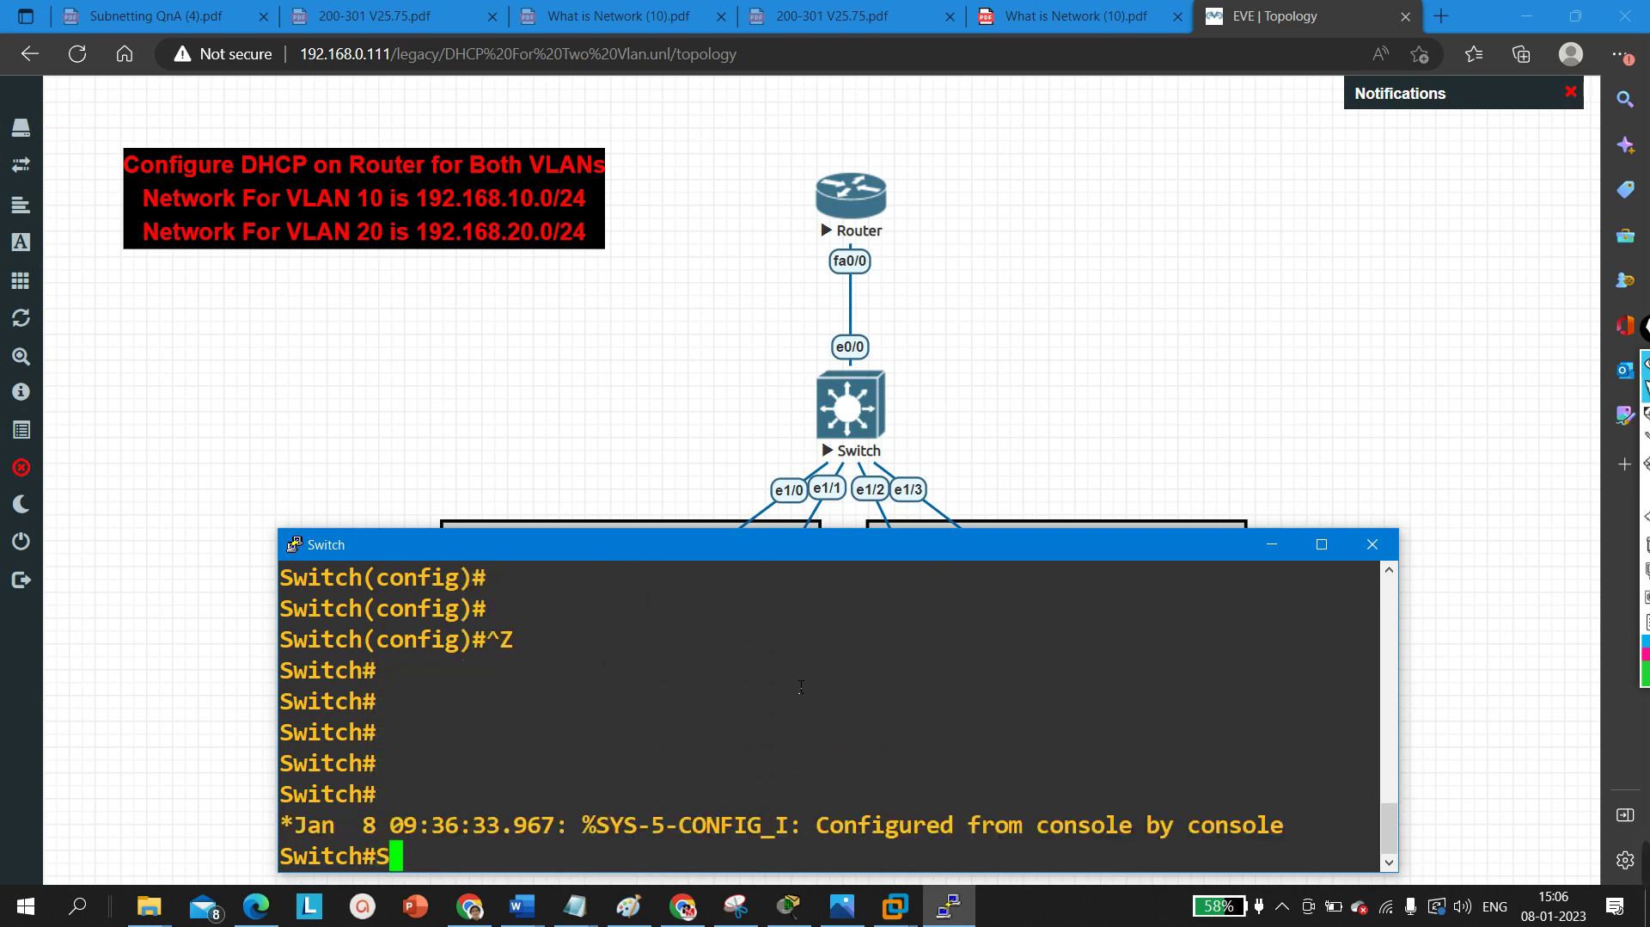
pyautogui.write('SH')
pyautogui.press('Tab')
# - Run 'show vlan brief' and check VLAN10 holds Et1/0–Et1/1 and VLAN20 holds Et1/2–Et1/3
pyautogui.write('VL')
pyautogui.press('Tab')
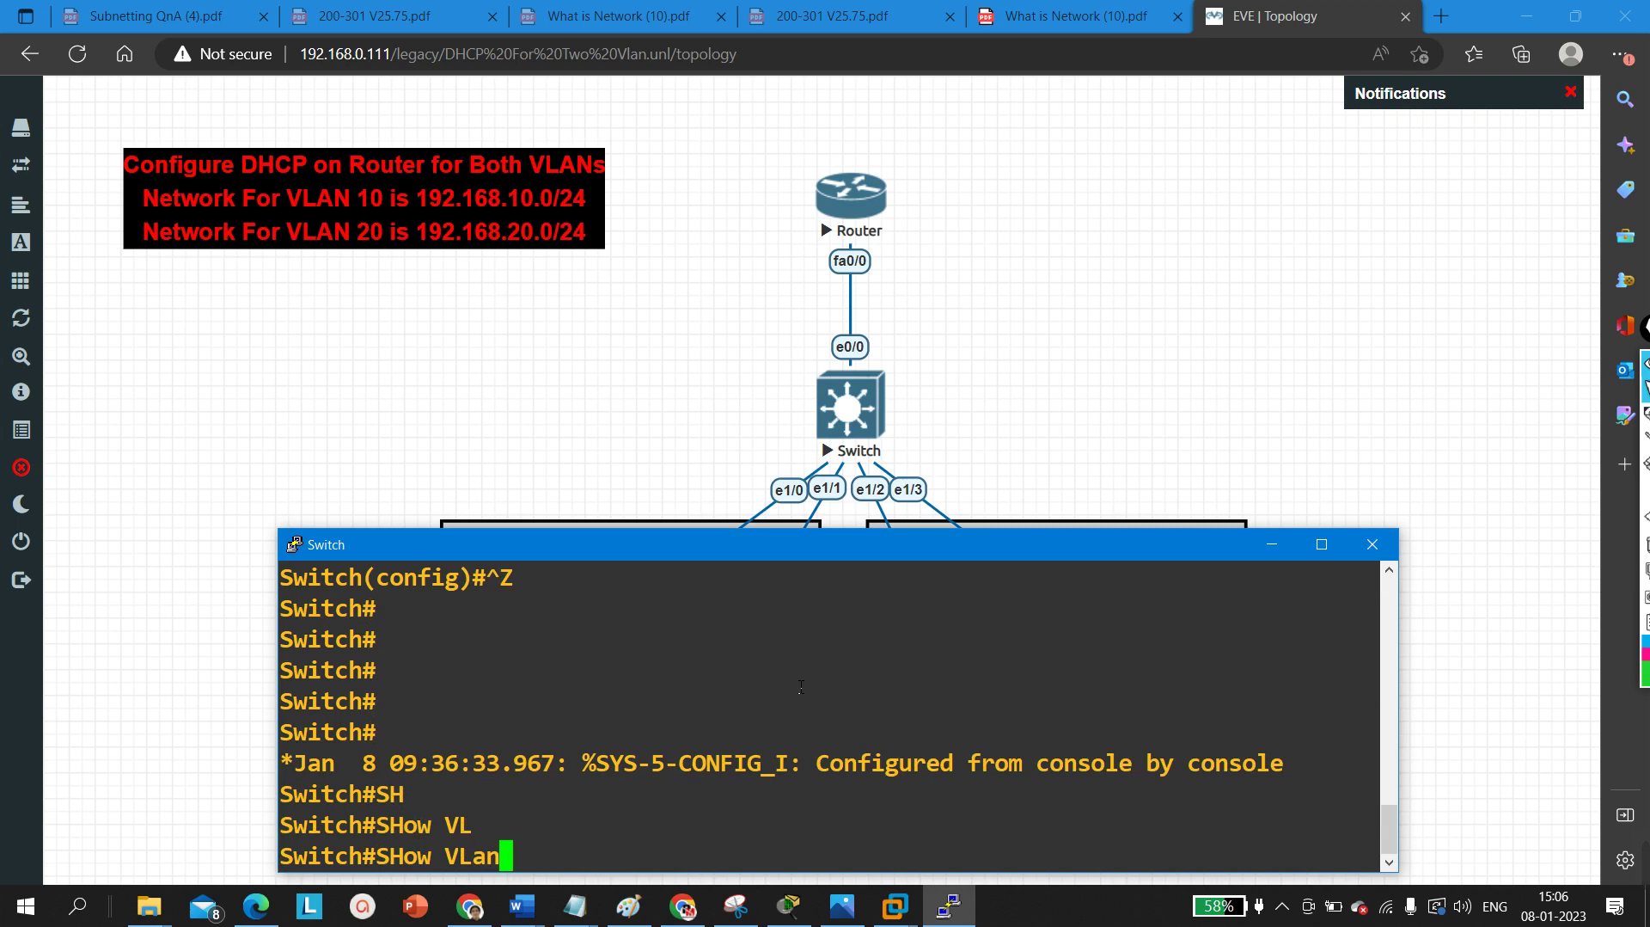
pyautogui.write('BR')
pyautogui.press('Tab')
pyautogui.press('BackSpace')
pyautogui.press('BackSpace')
pyautogui.write('BR')
pyautogui.press('Tab')
pyautogui.press('Return')
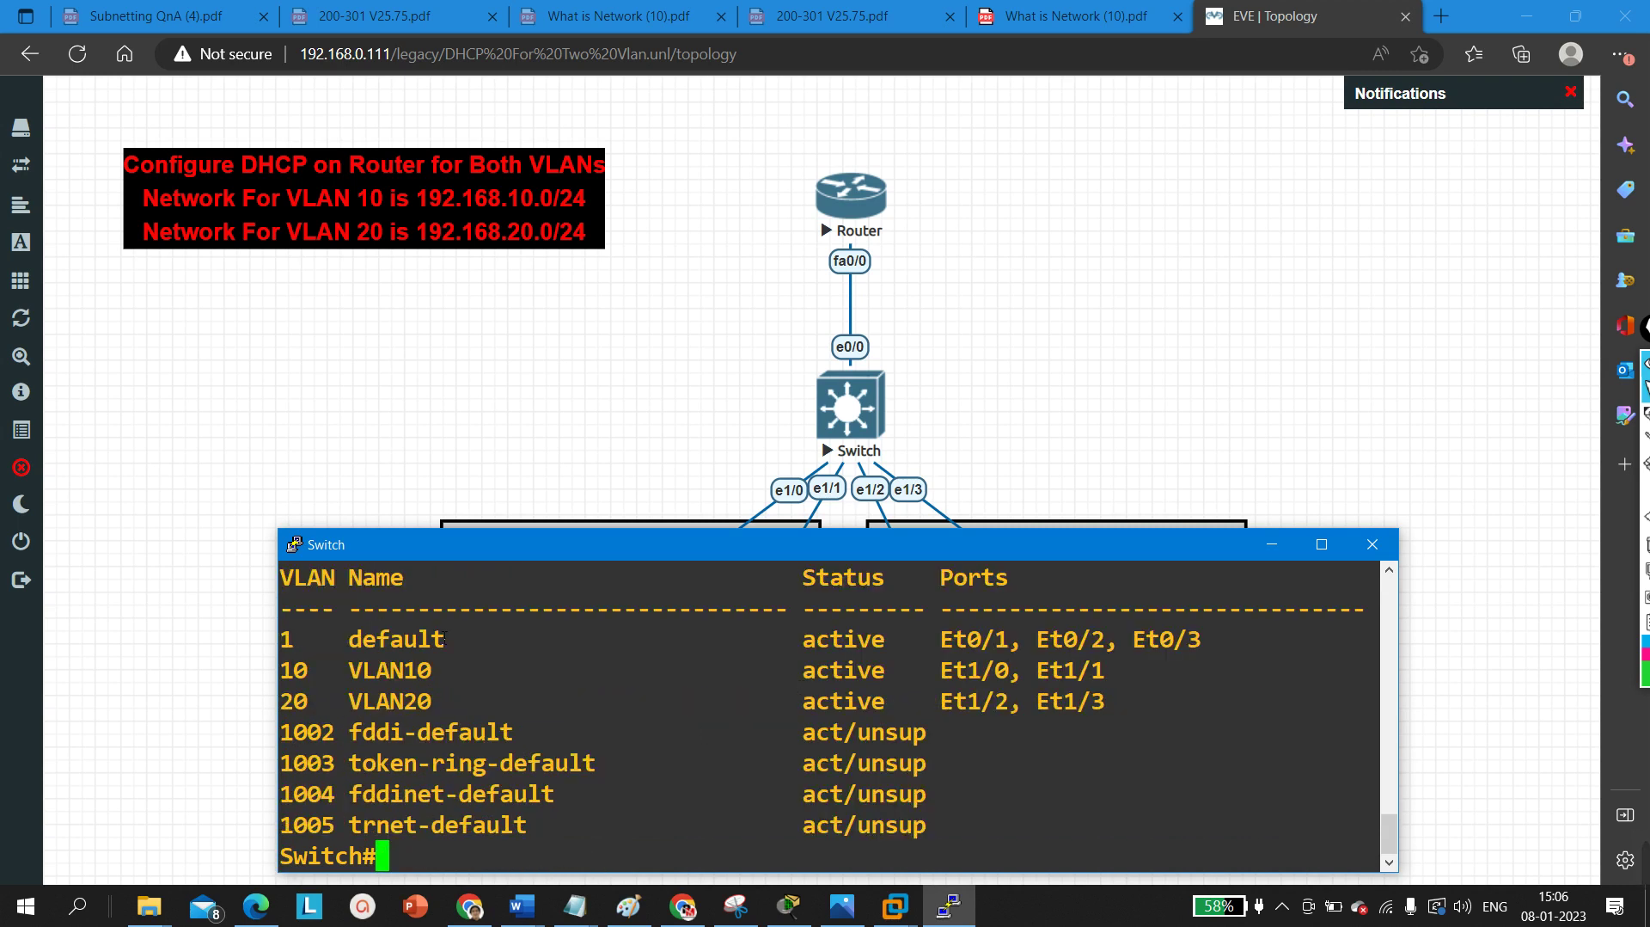
pyautogui.moveTo(1109, 671); pyautogui.dragTo(277, 681)
pyautogui.moveTo(1154, 714); pyautogui.dragTo(293, 716)
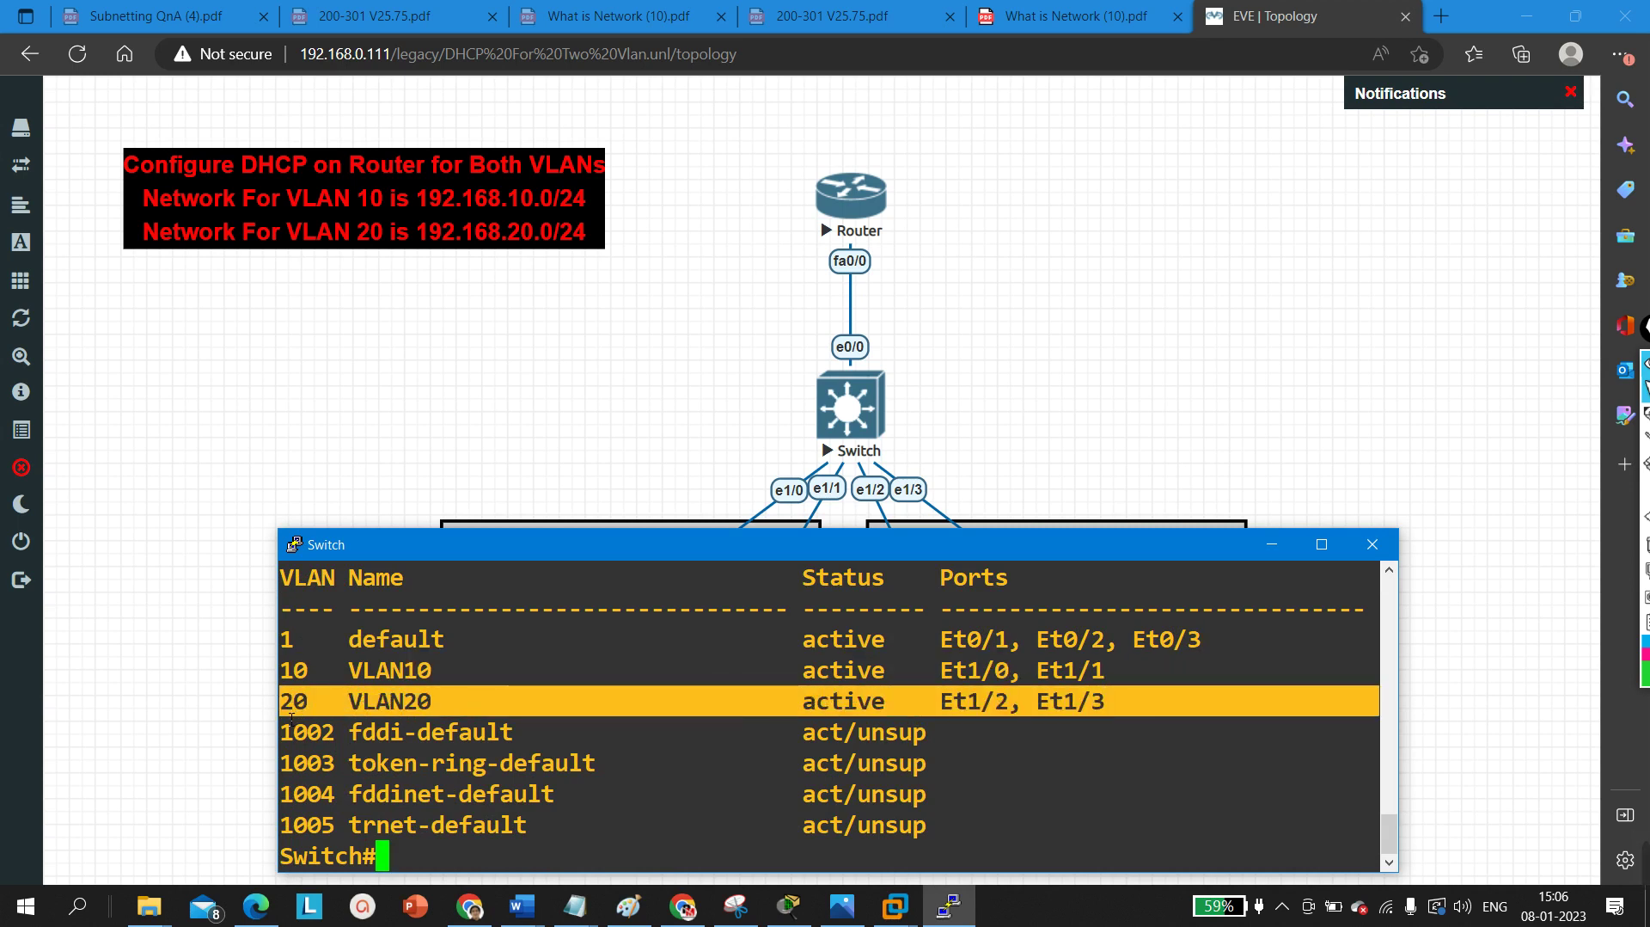
pyautogui.click(758, 776)
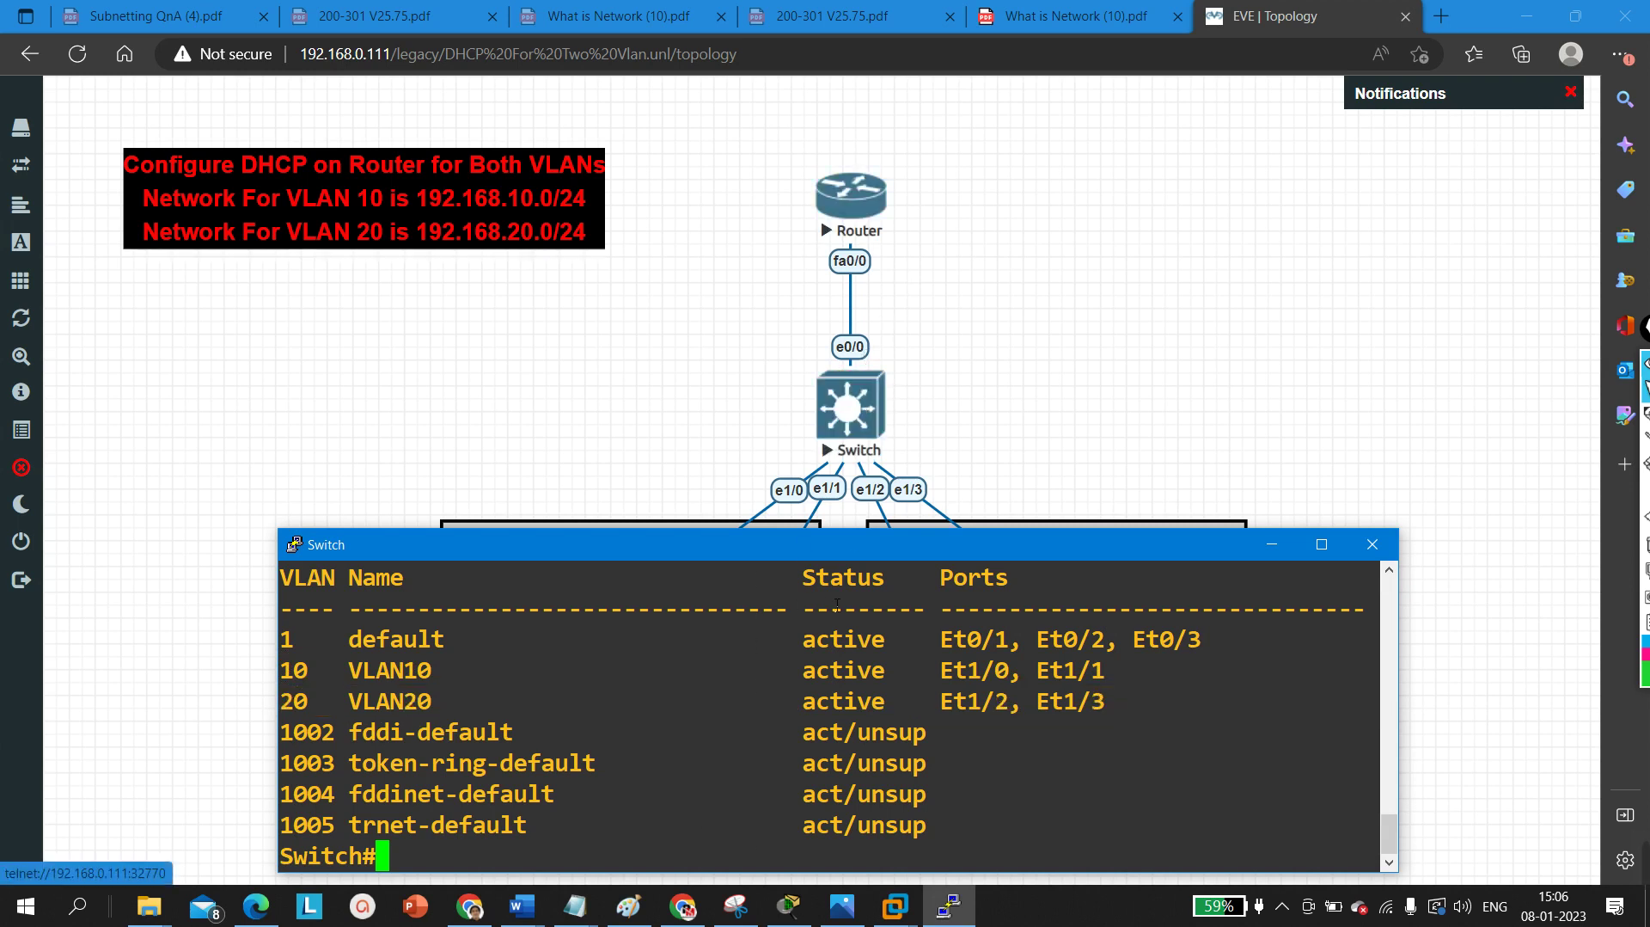
# - Enter configuration mode and make switch interface e0/0 a trunk port
pyautogui.press('Return')
pyautogui.press('Return')
pyautogui.press('Return')
pyautogui.press('Return')
pyautogui.write('CONF')
pyautogui.press('Tab')
pyautogui.press('Return')
pyautogui.press('Return')
pyautogui.press('Return')
pyautogui.press('Return')
pyautogui.press('Return')
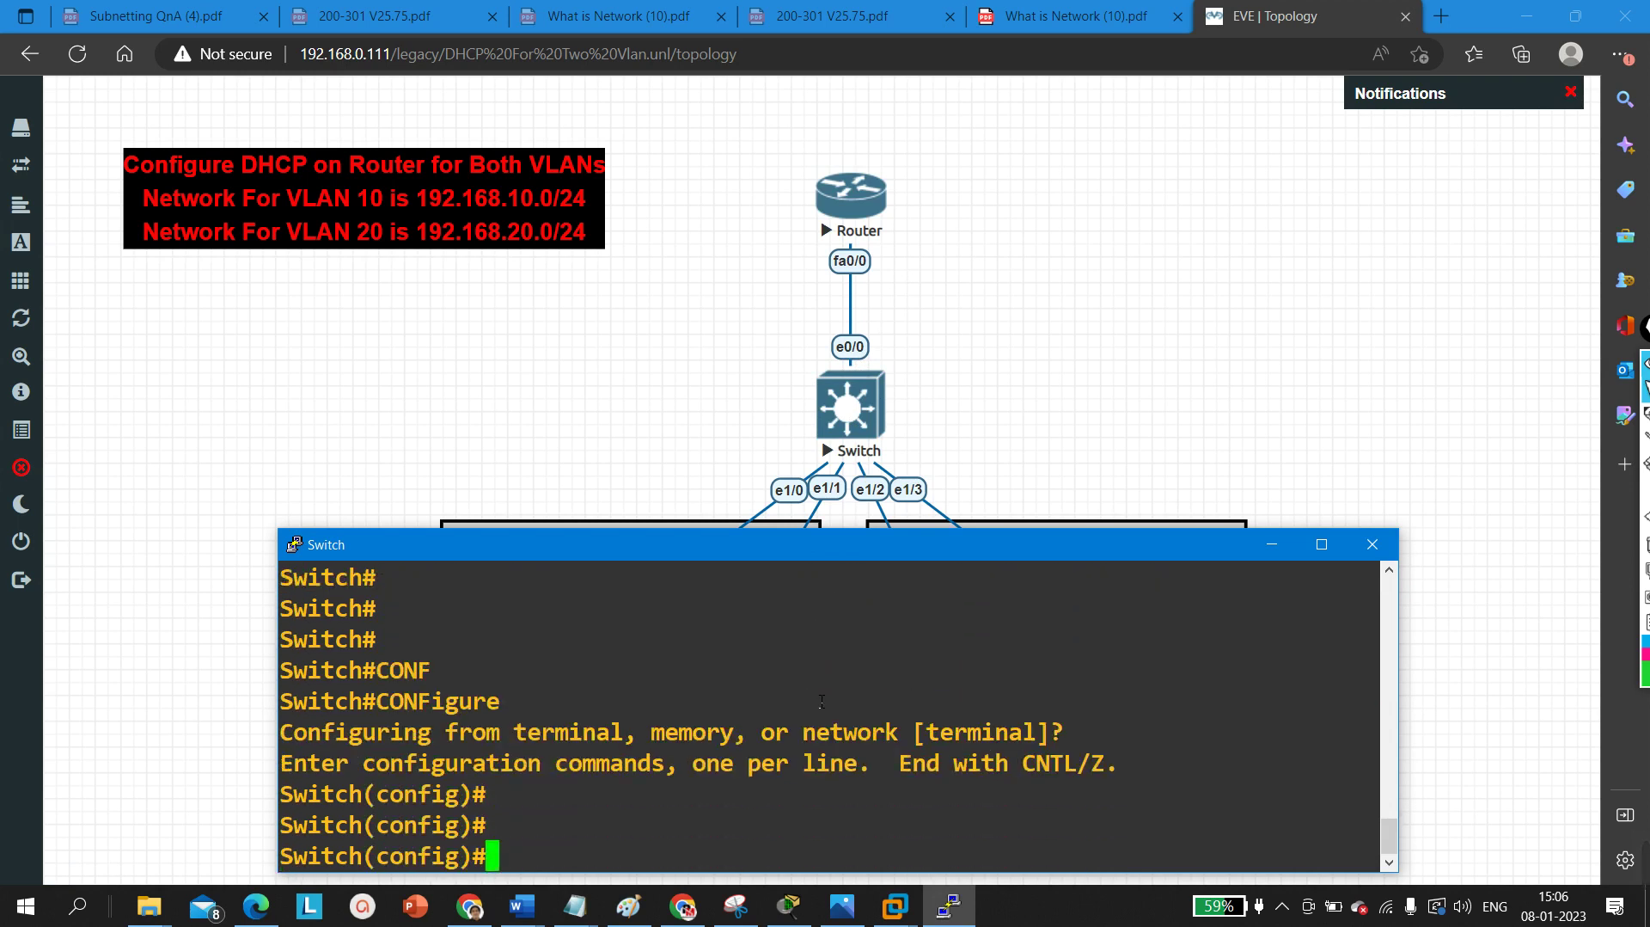
pyautogui.write('INT E0/0')
pyautogui.press('Return')
pyautogui.write('SW')
pyautogui.press('Tab')
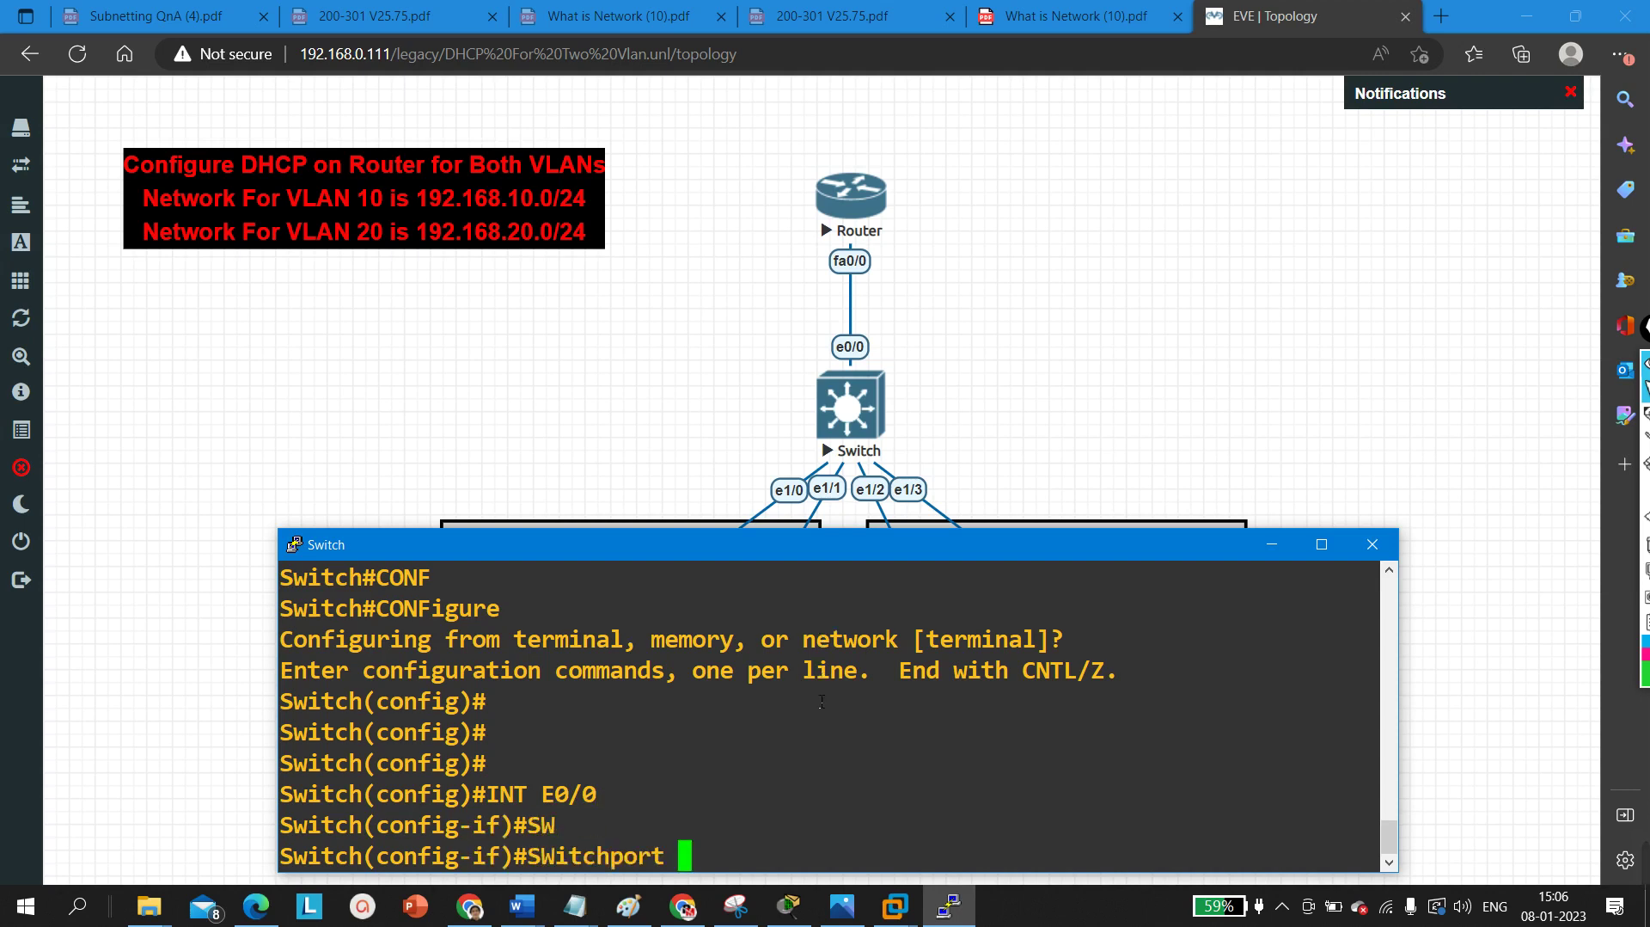
pyautogui.write('M')
pyautogui.press('Tab')
pyautogui.write('TR')
pyautogui.press('Tab')
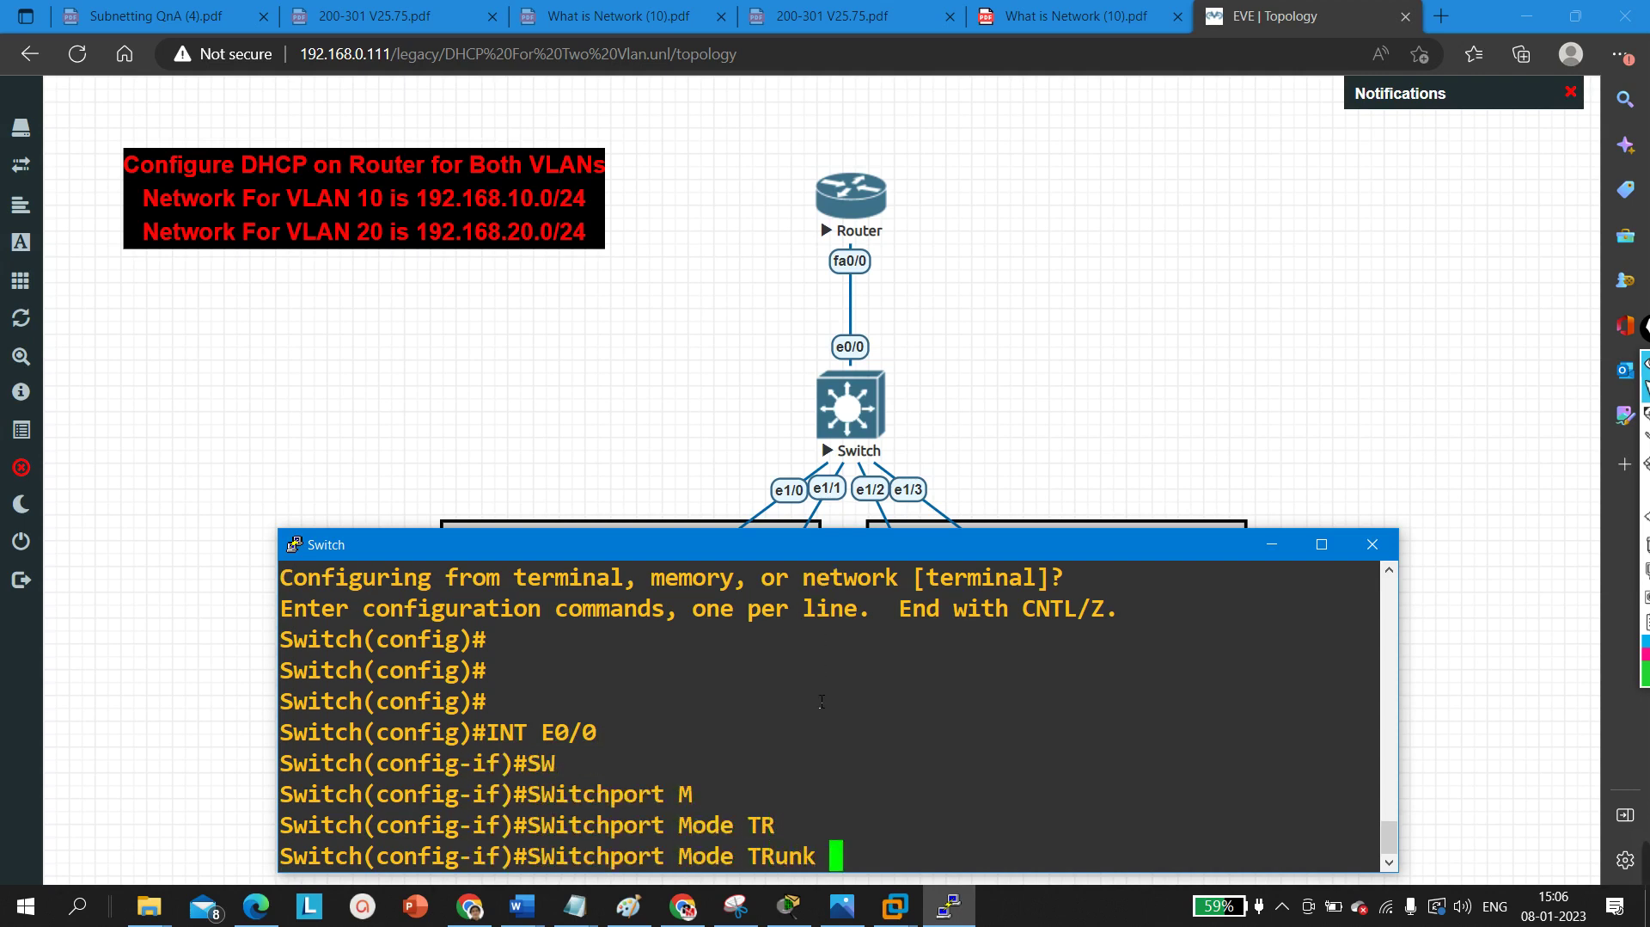
pyautogui.press('Return')
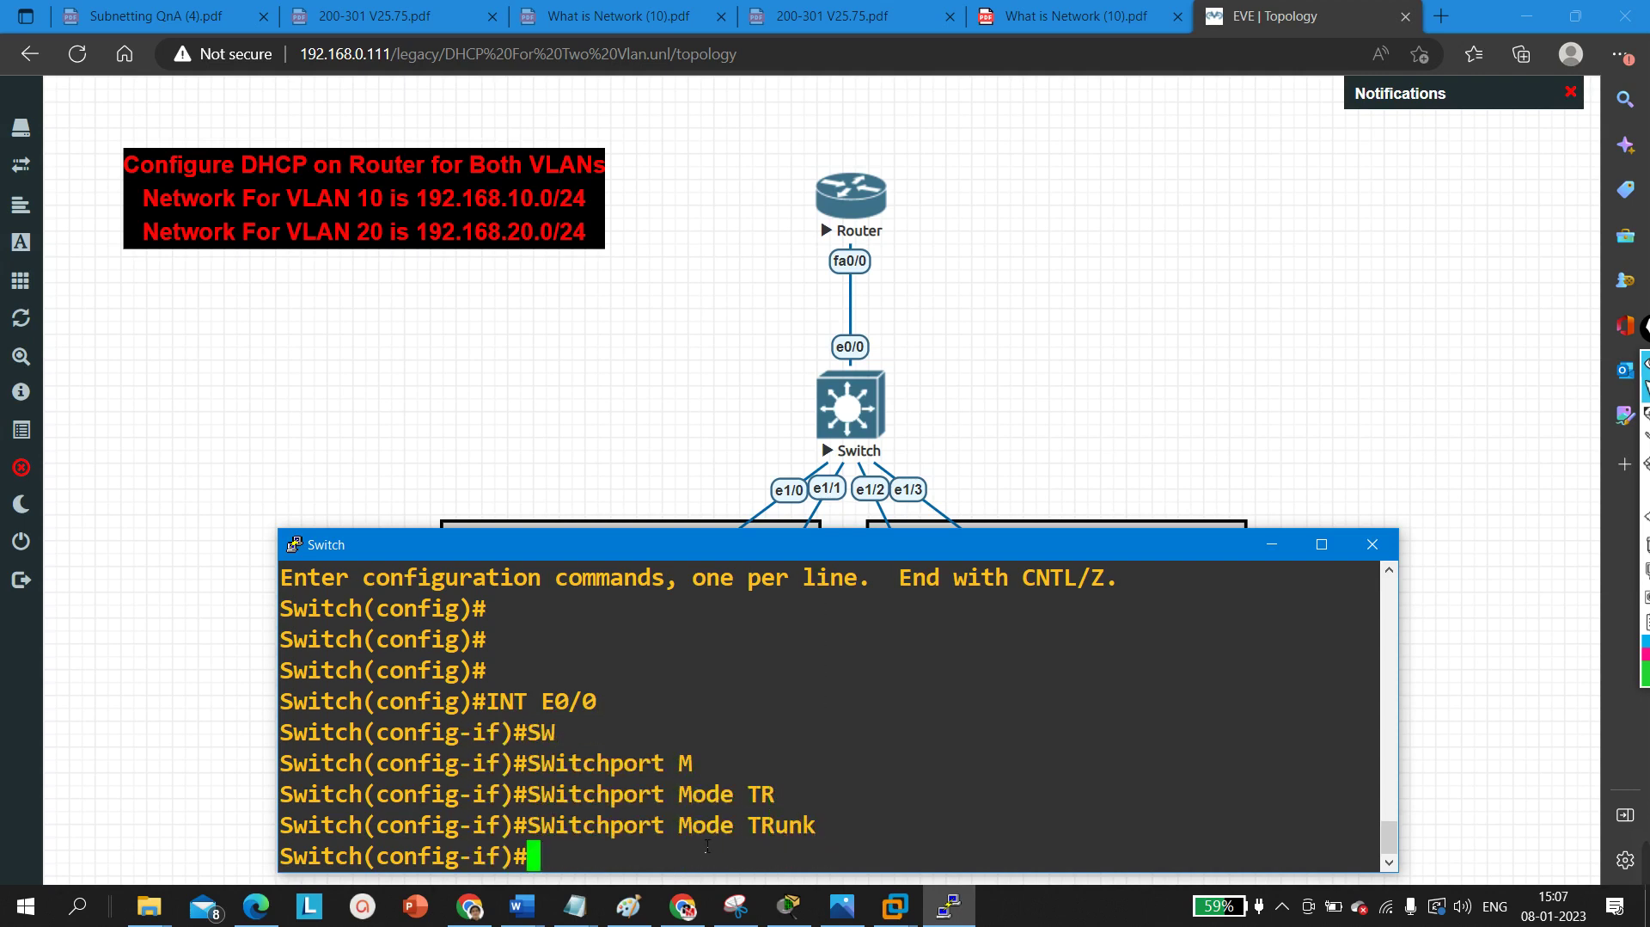
# - Start the trunk encapsulation command and review its dot1q, isl and negotiate options
pyautogui.write('EN')
pyautogui.press('Tab')
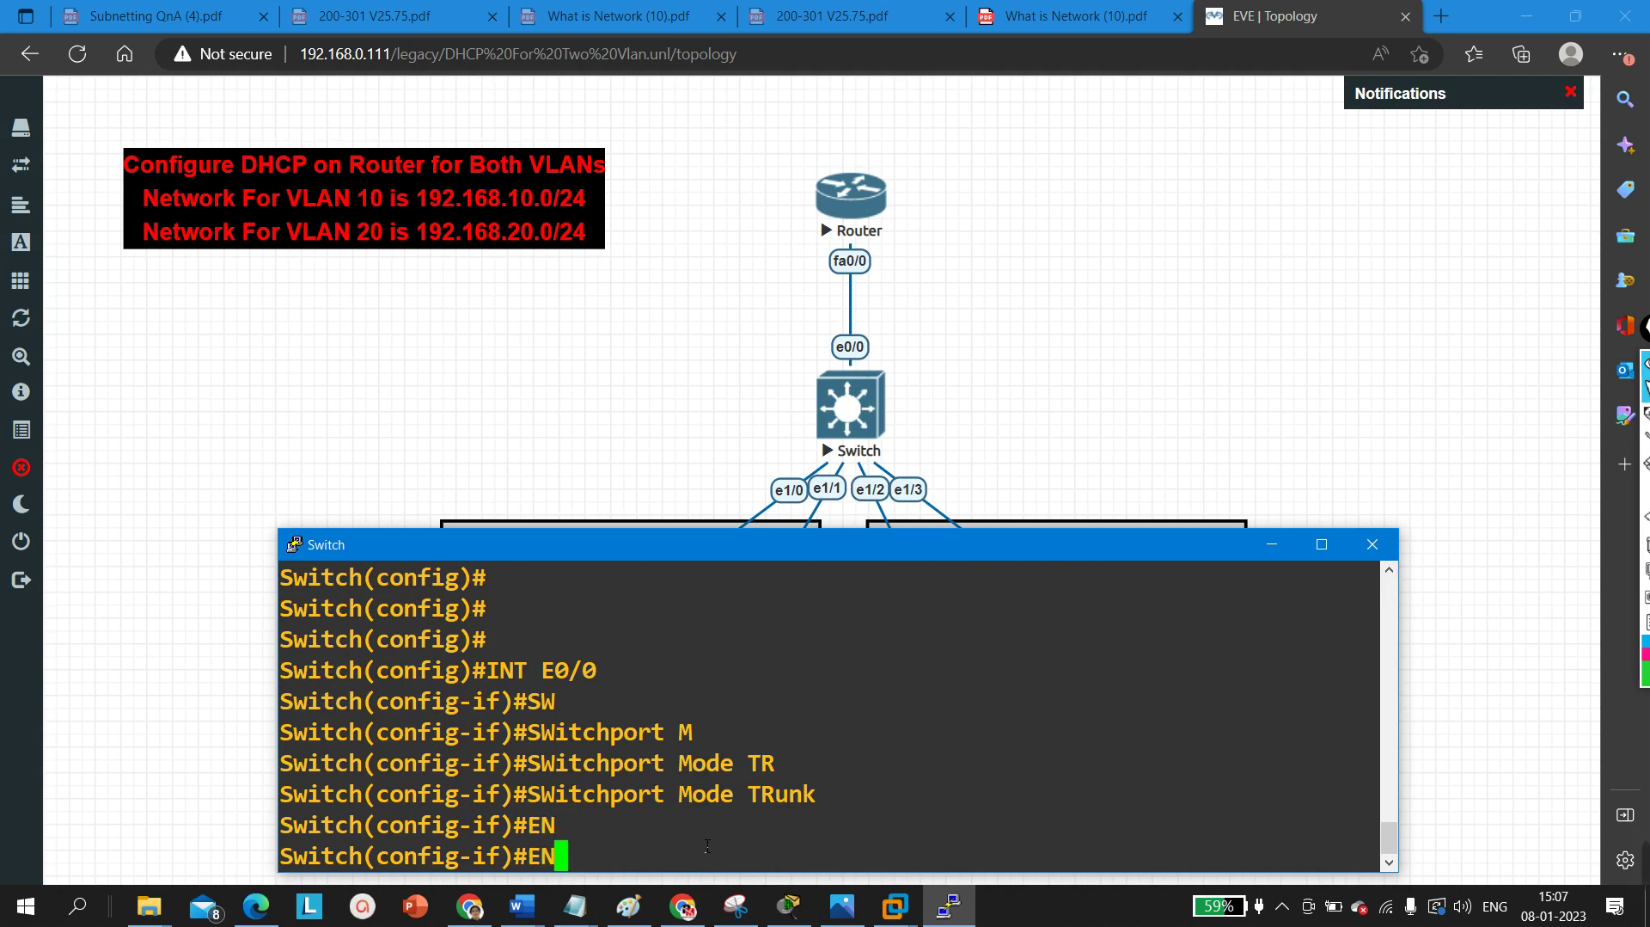
pyautogui.press('BackSpace')
pyautogui.press('BackSpace')
pyautogui.write('SW')
pyautogui.press('Tab')
pyautogui.write('TR')
pyautogui.press('Tab')
pyautogui.write('EN')
pyautogui.press('Tab')
pyautogui.write('`')
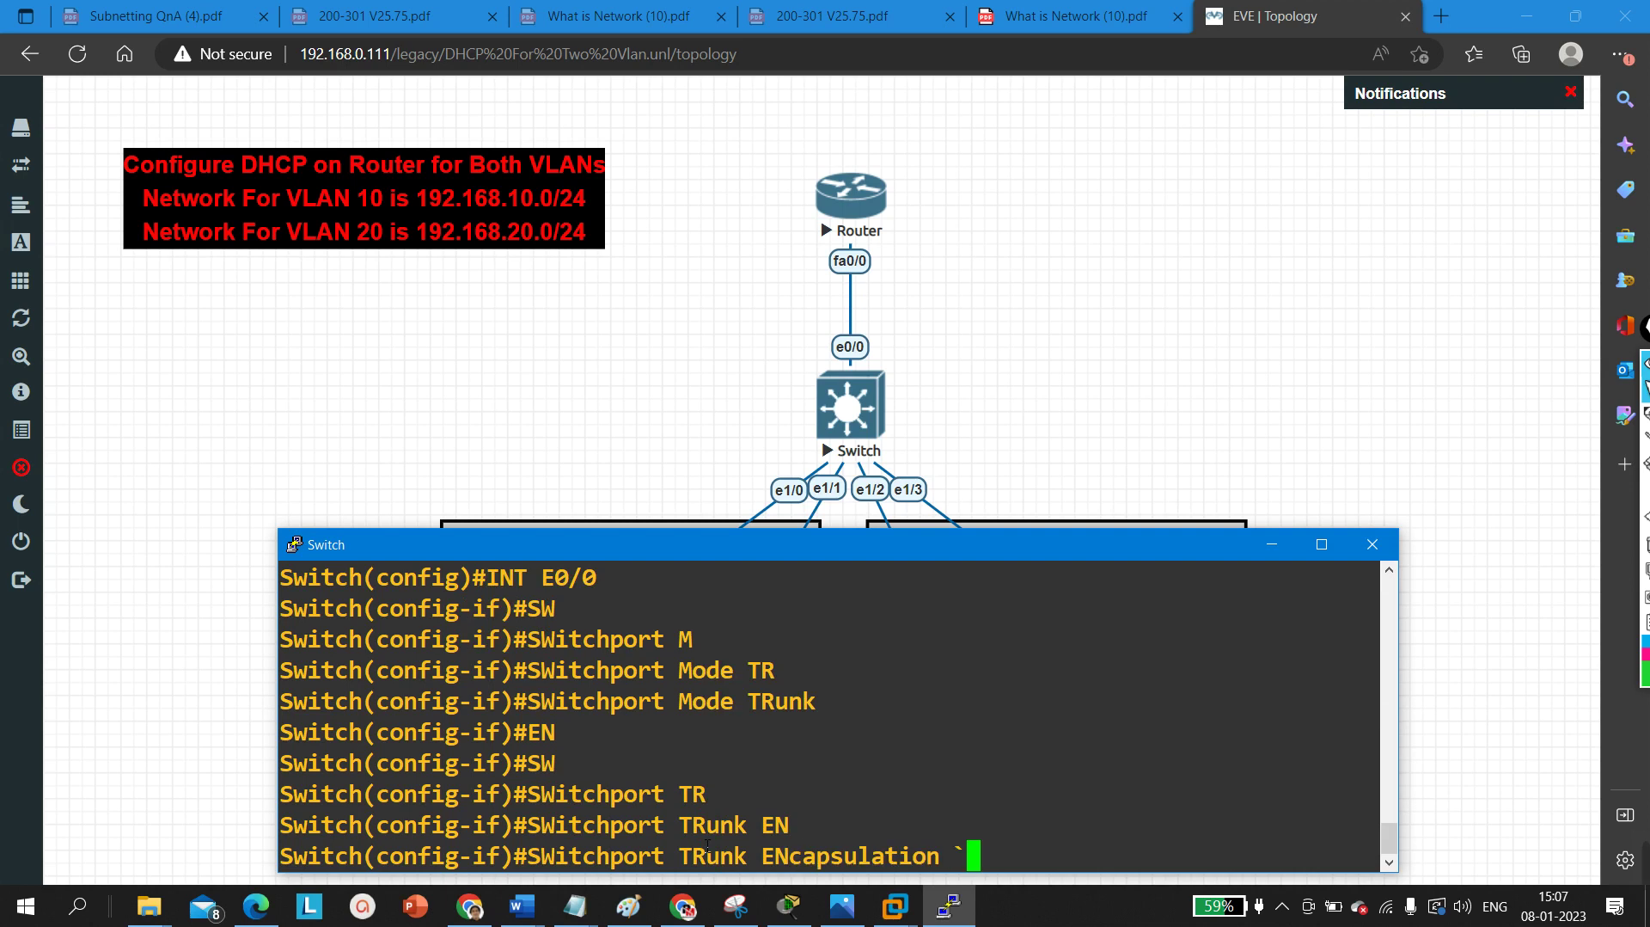
pyautogui.press('BackSpace')
pyautogui.write('?')
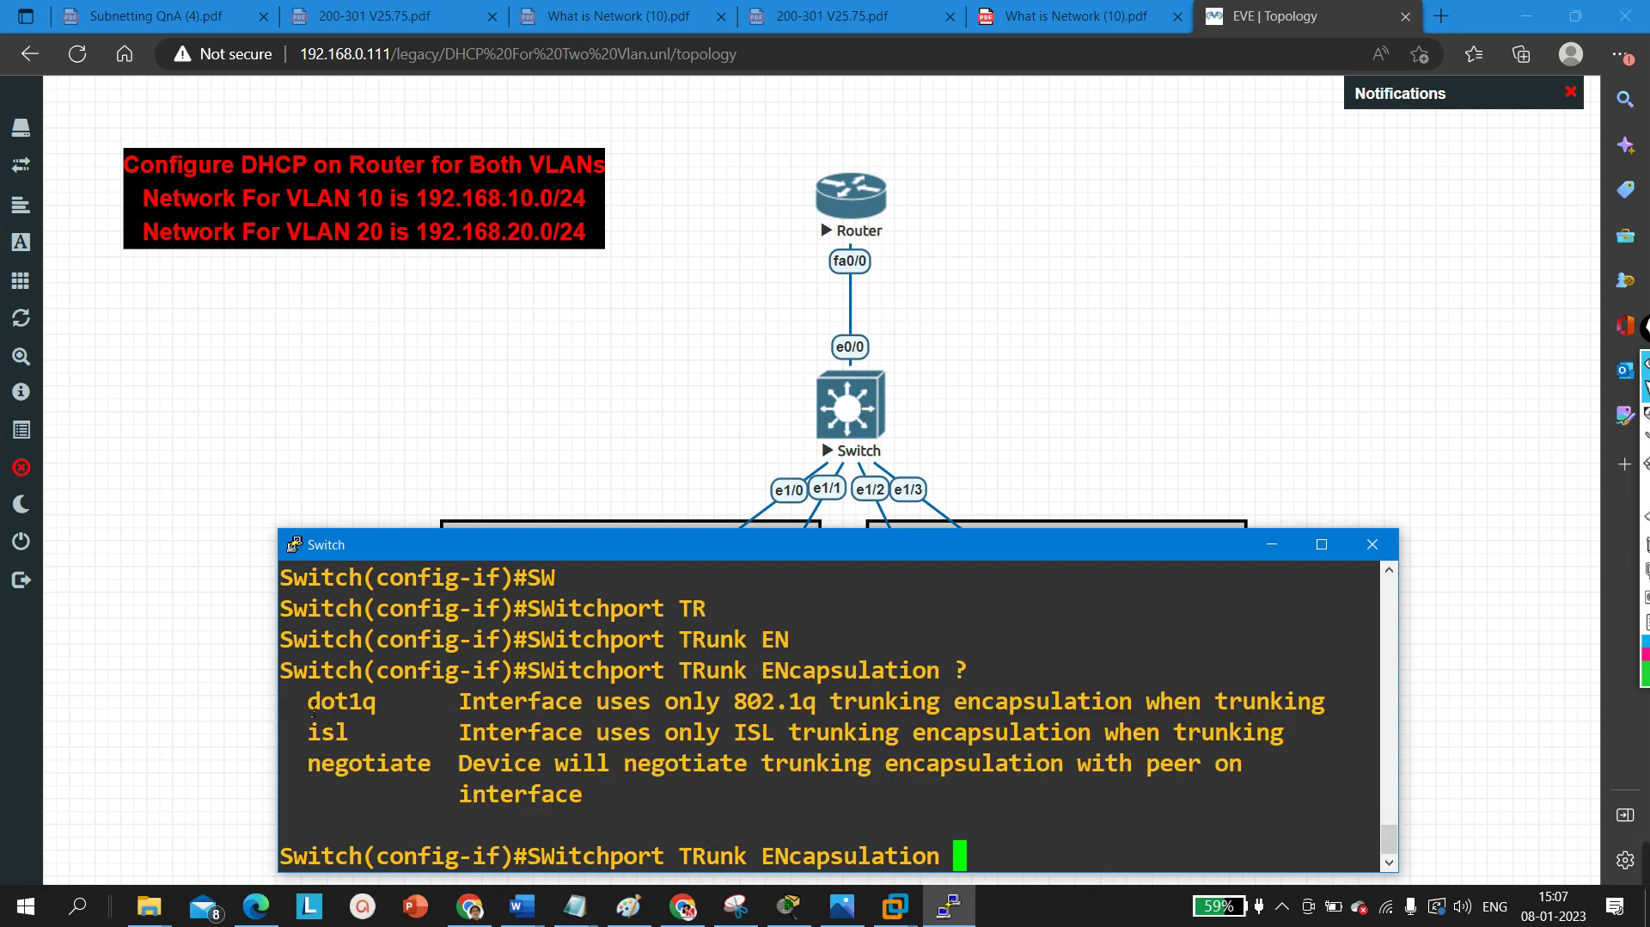
pyautogui.moveTo(312, 713); pyautogui.dragTo(512, 703)
pyautogui.moveTo(300, 732); pyautogui.dragTo(430, 701)
pyautogui.moveTo(298, 741); pyautogui.dragTo(375, 736)
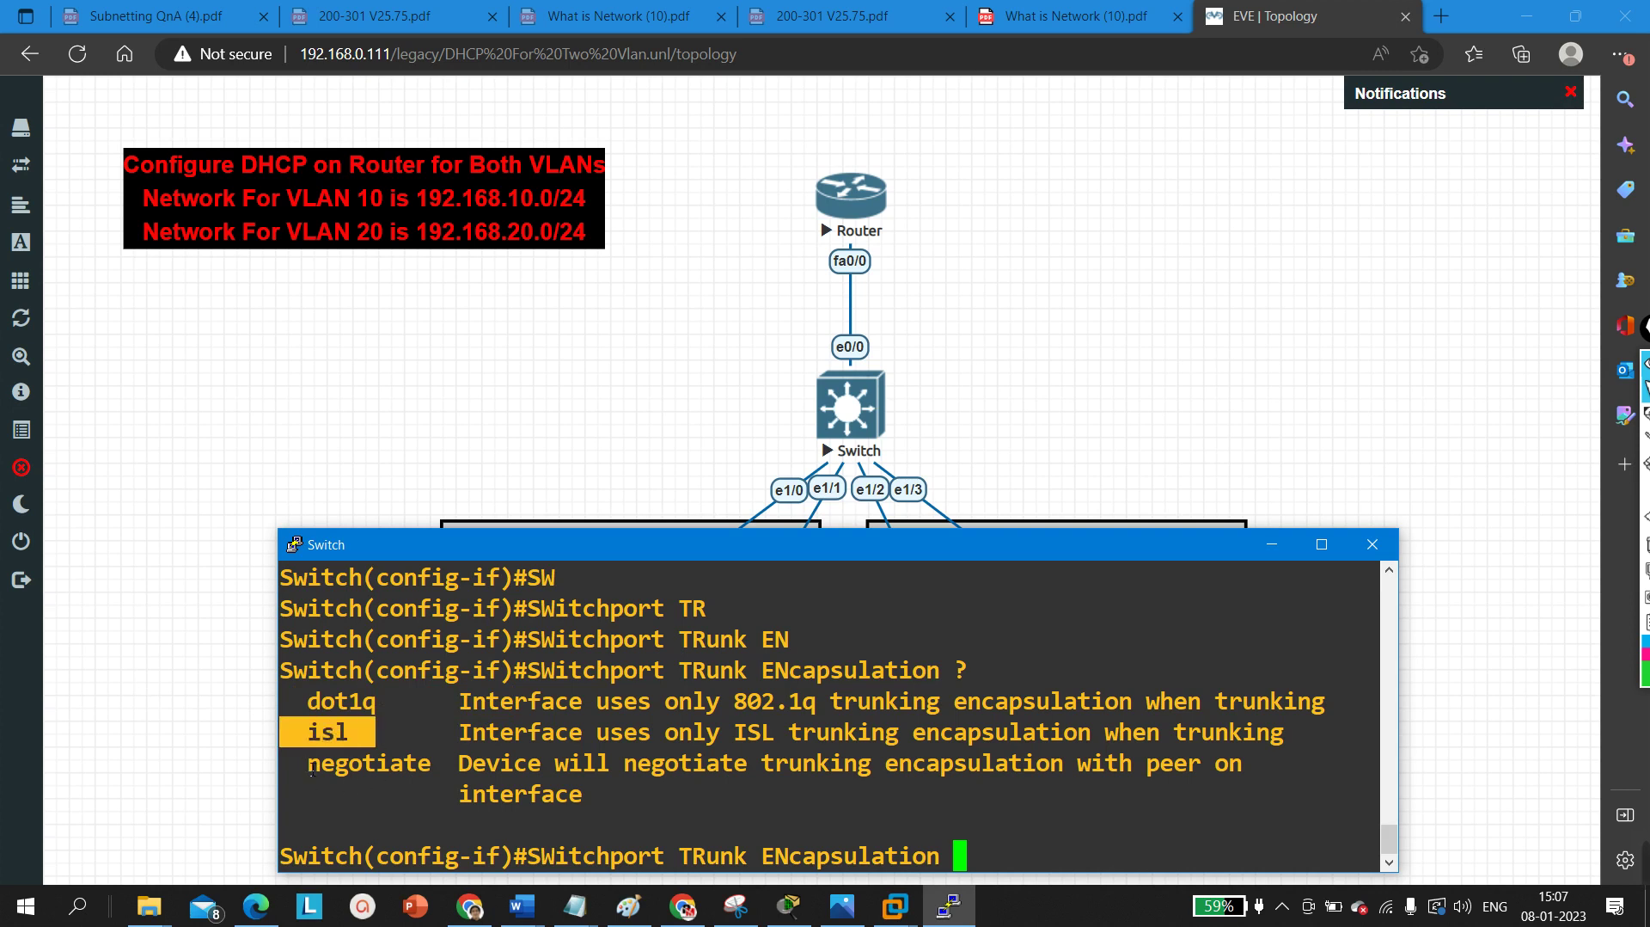
pyautogui.moveTo(295, 765); pyautogui.dragTo(445, 778)
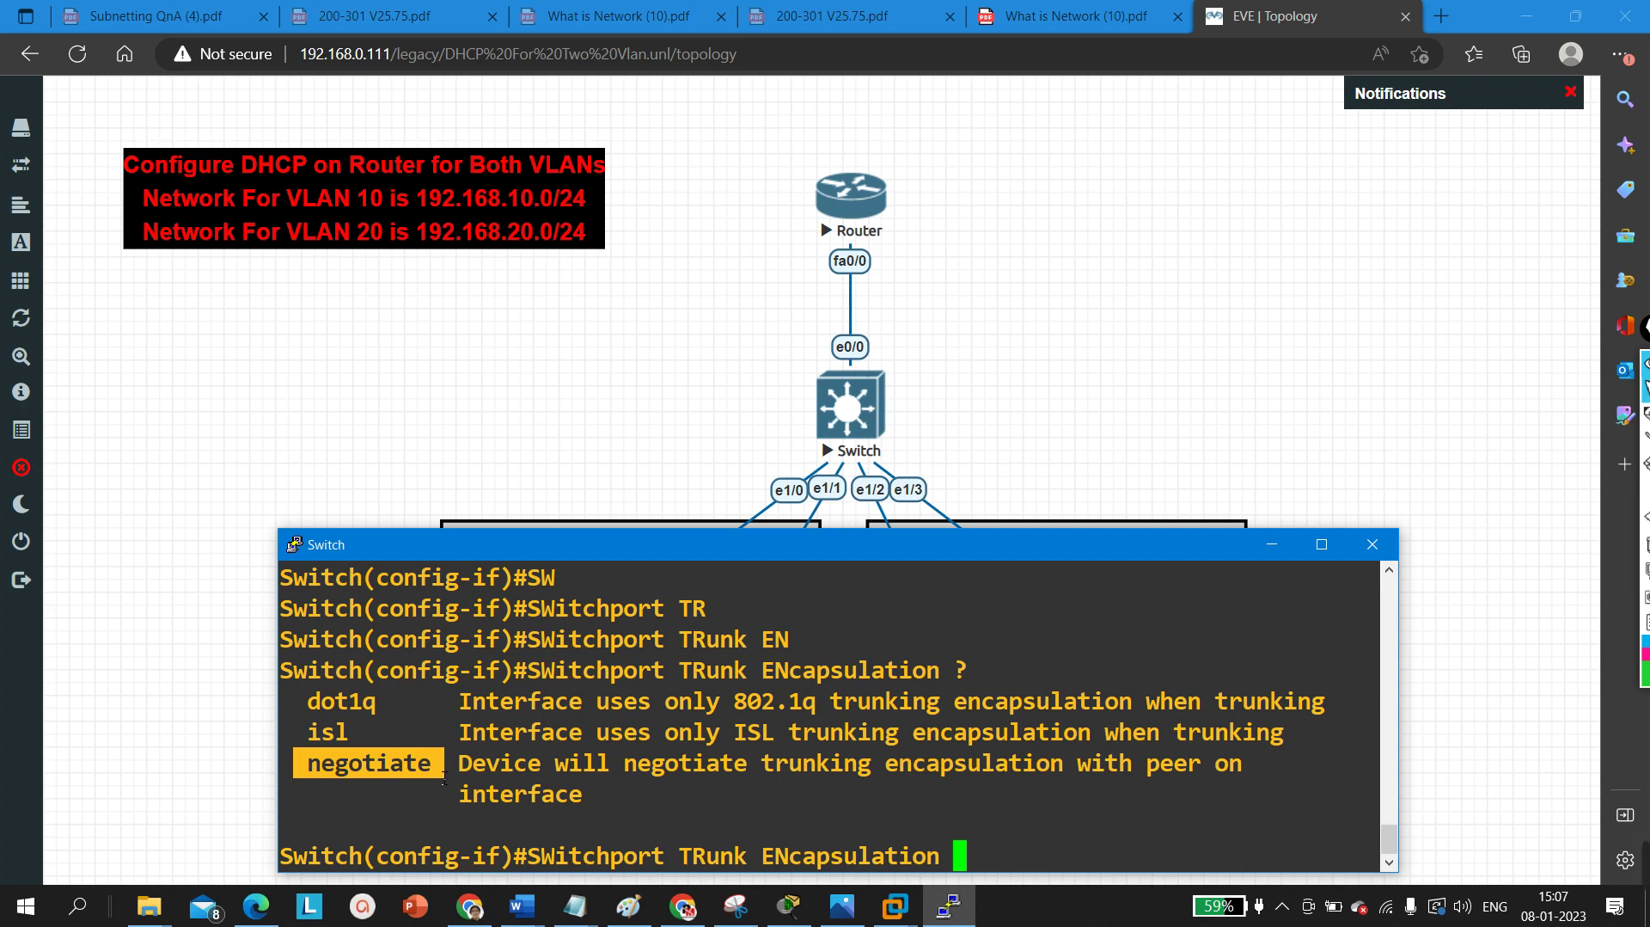
pyautogui.click(1006, 853)
# - Set e0/0 trunk encapsulation to dot1q, exit configuration, and save with wr
pyautogui.write('DO')
pyautogui.press('Tab')
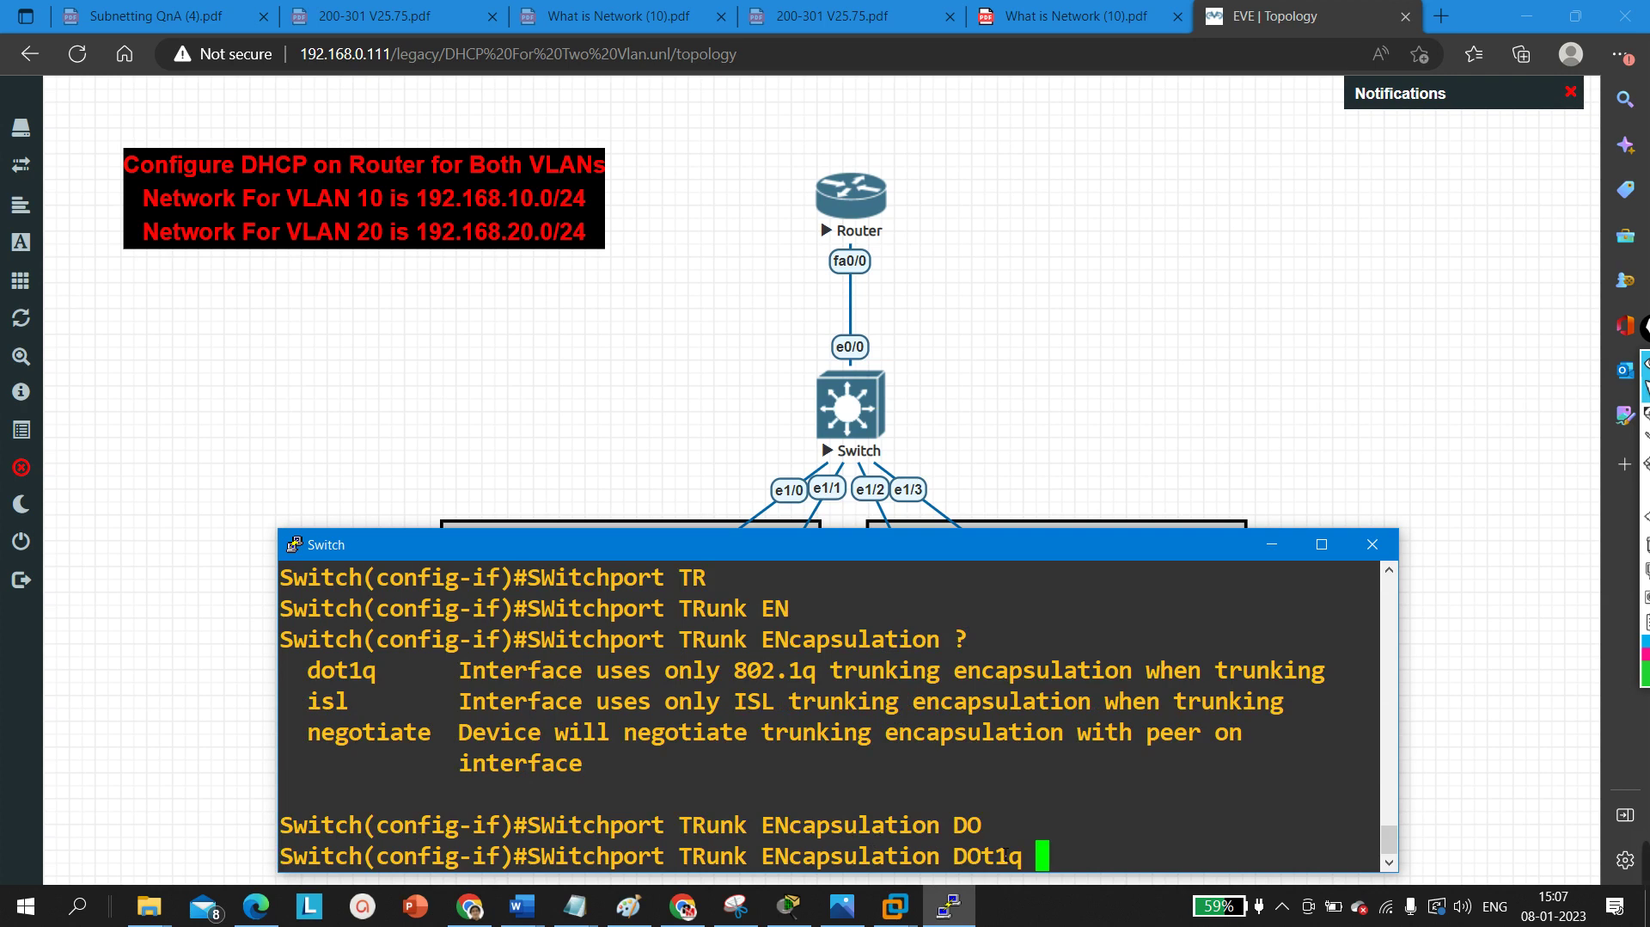
pyautogui.press('Return')
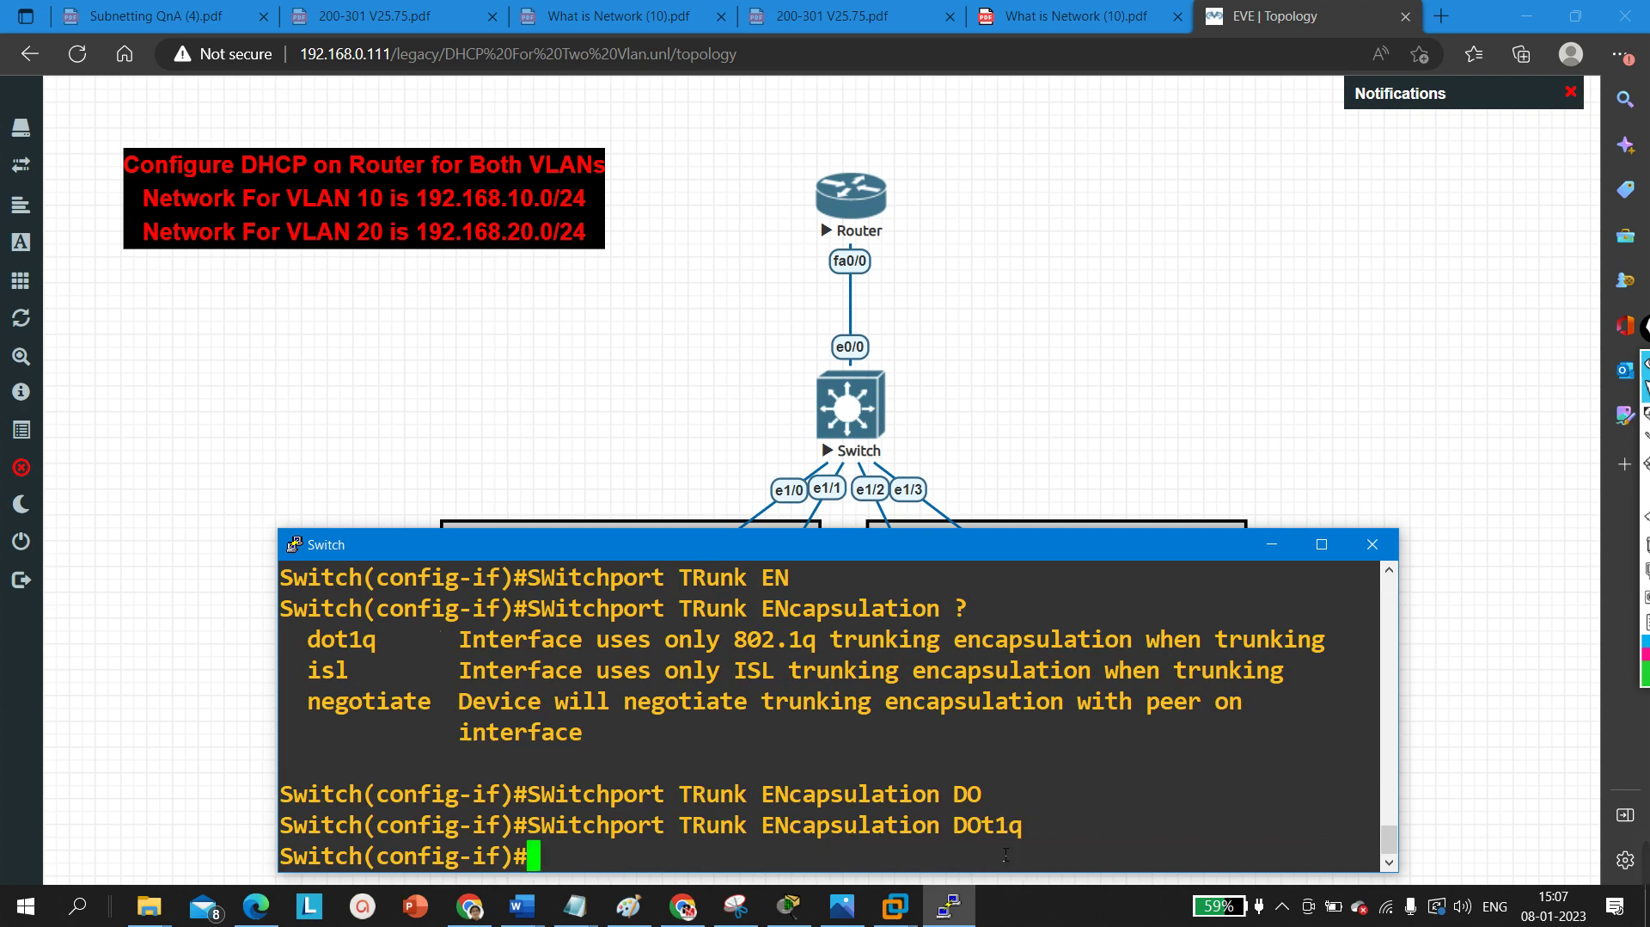
pyautogui.write('EXI')
pyautogui.press('Return')
pyautogui.press('Return')
pyautogui.press('Return')
pyautogui.press('Return')
pyautogui.write('EXI')
pyautogui.press('Return')
pyautogui.press('Return')
pyautogui.press('Return')
pyautogui.press('Return')
pyautogui.press('Return')
pyautogui.press('Return')
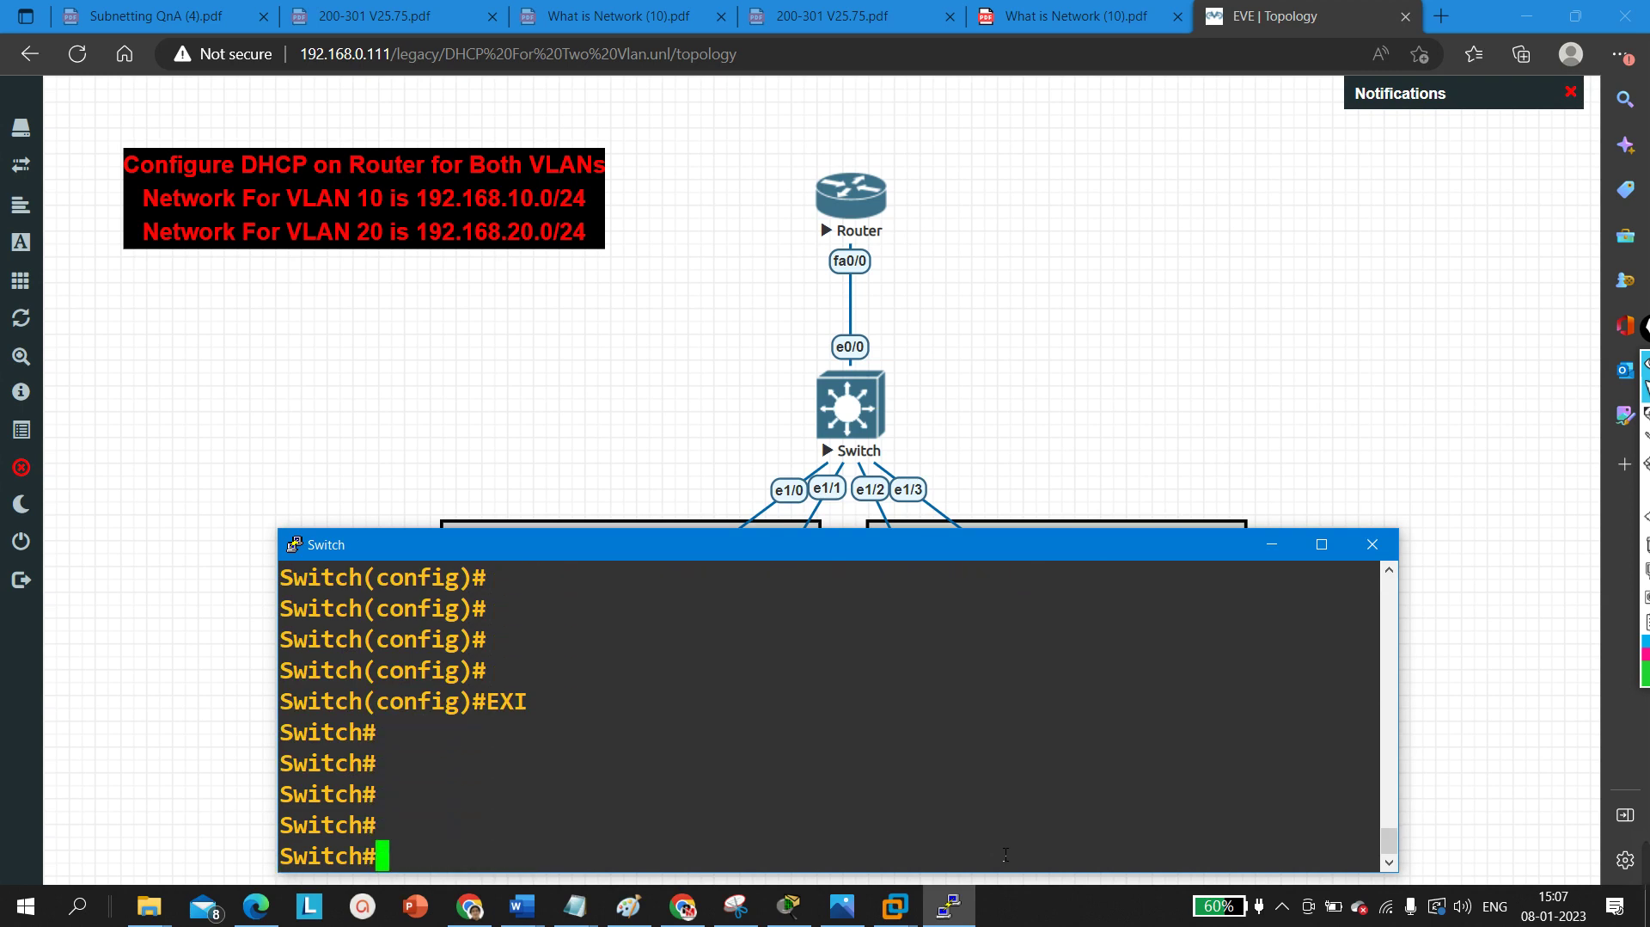
pyautogui.write('WR')
pyautogui.press('Return')
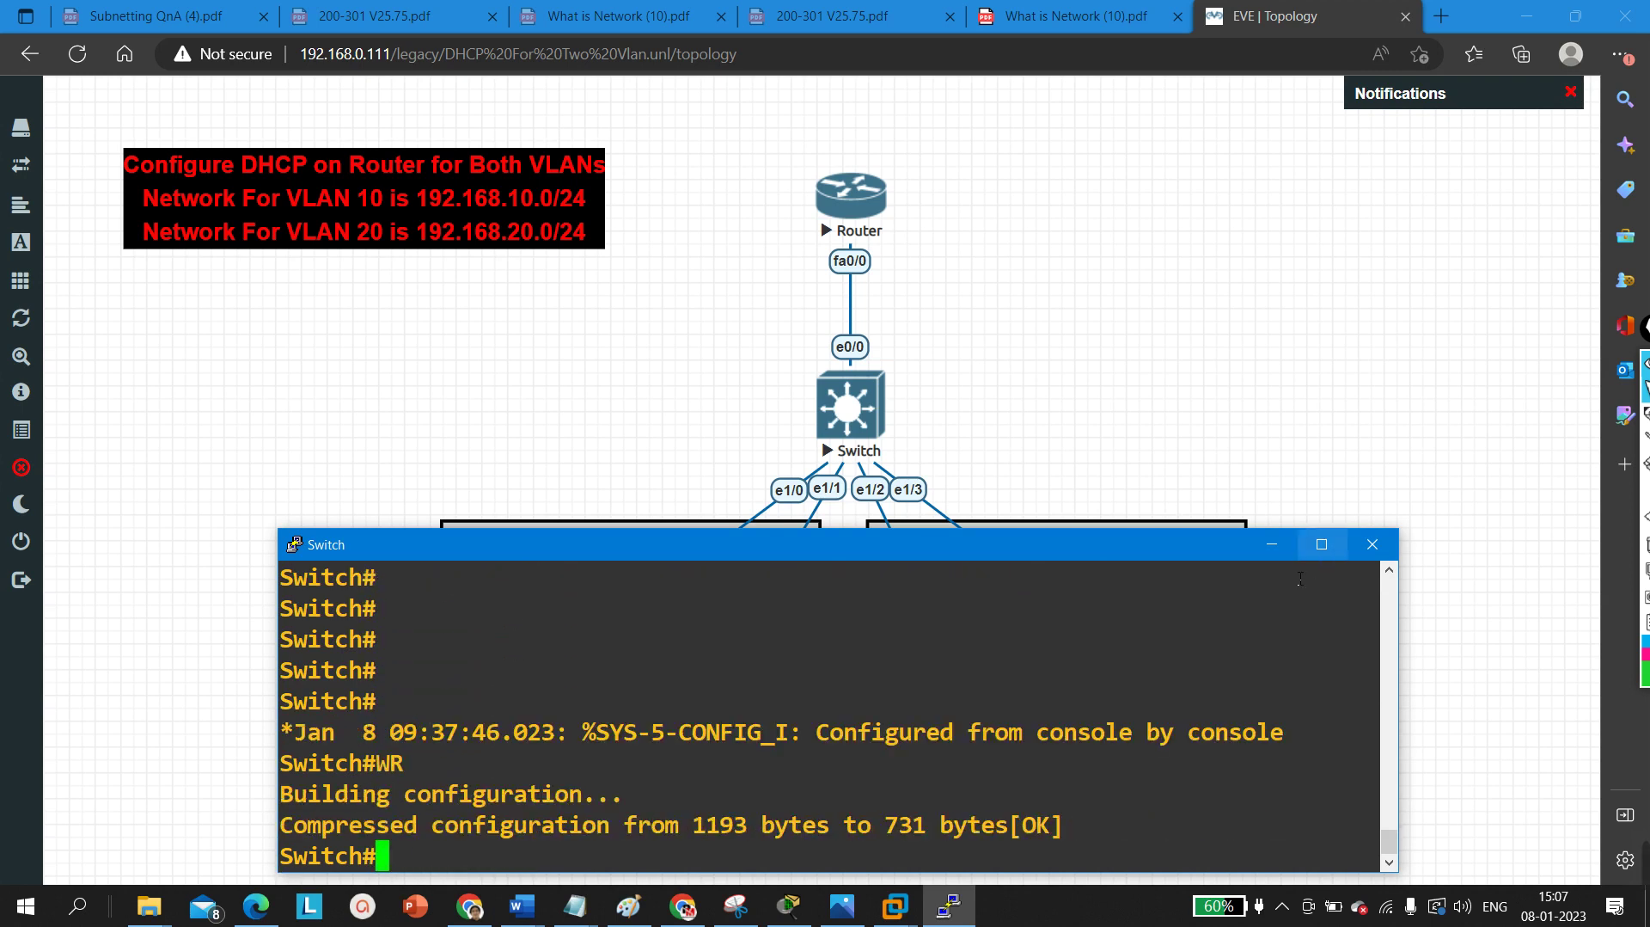
# - Minimize the switch console and open a resized console session to the Router
pyautogui.click(1272, 545)
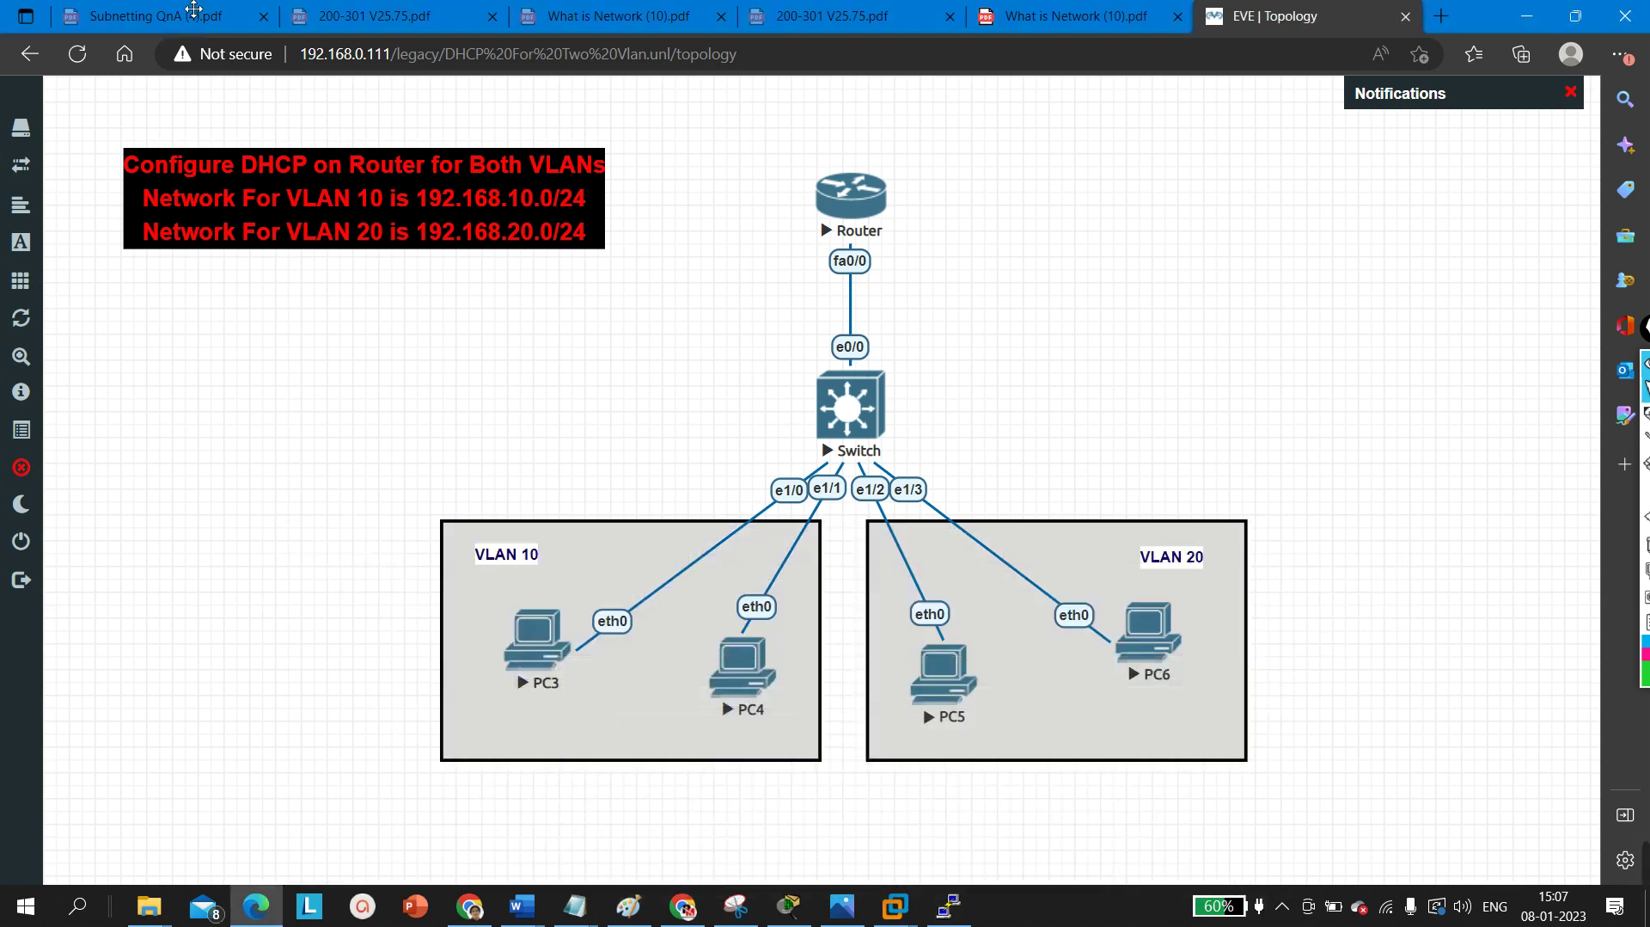
pyautogui.click(863, 206)
pyautogui.click(891, 172)
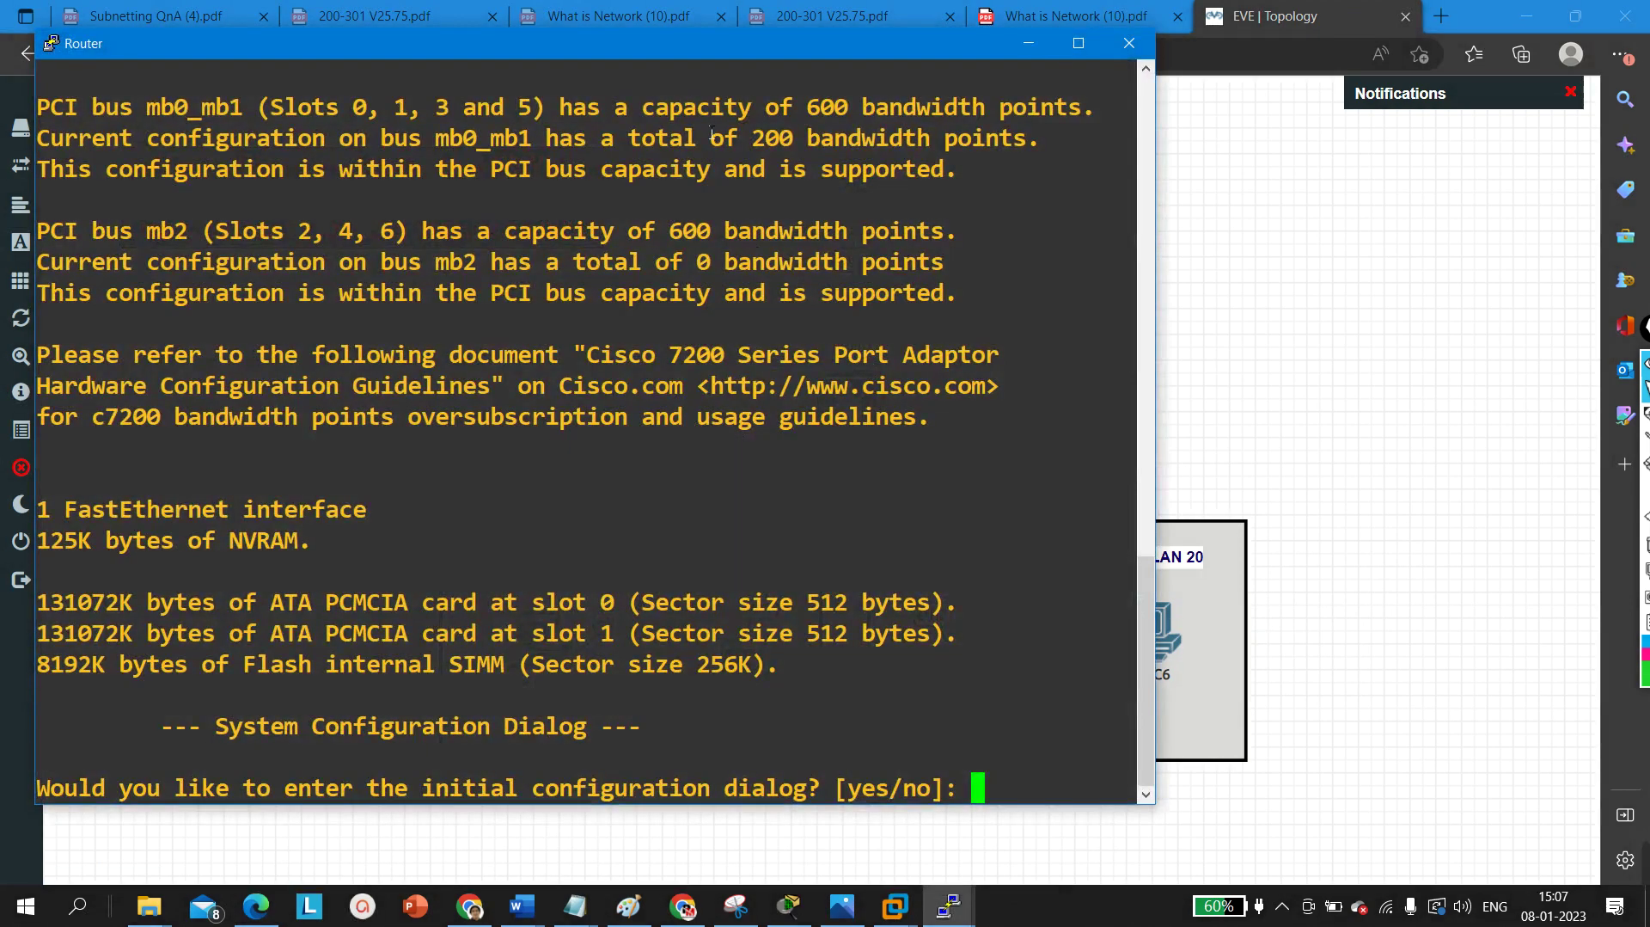
pyautogui.moveTo(698, 15); pyautogui.dragTo(892, 390)
# - Answer 'no' to the Router's initial configuration dialog to reach the user prompt
pyautogui.write('NO')
pyautogui.press('Return')
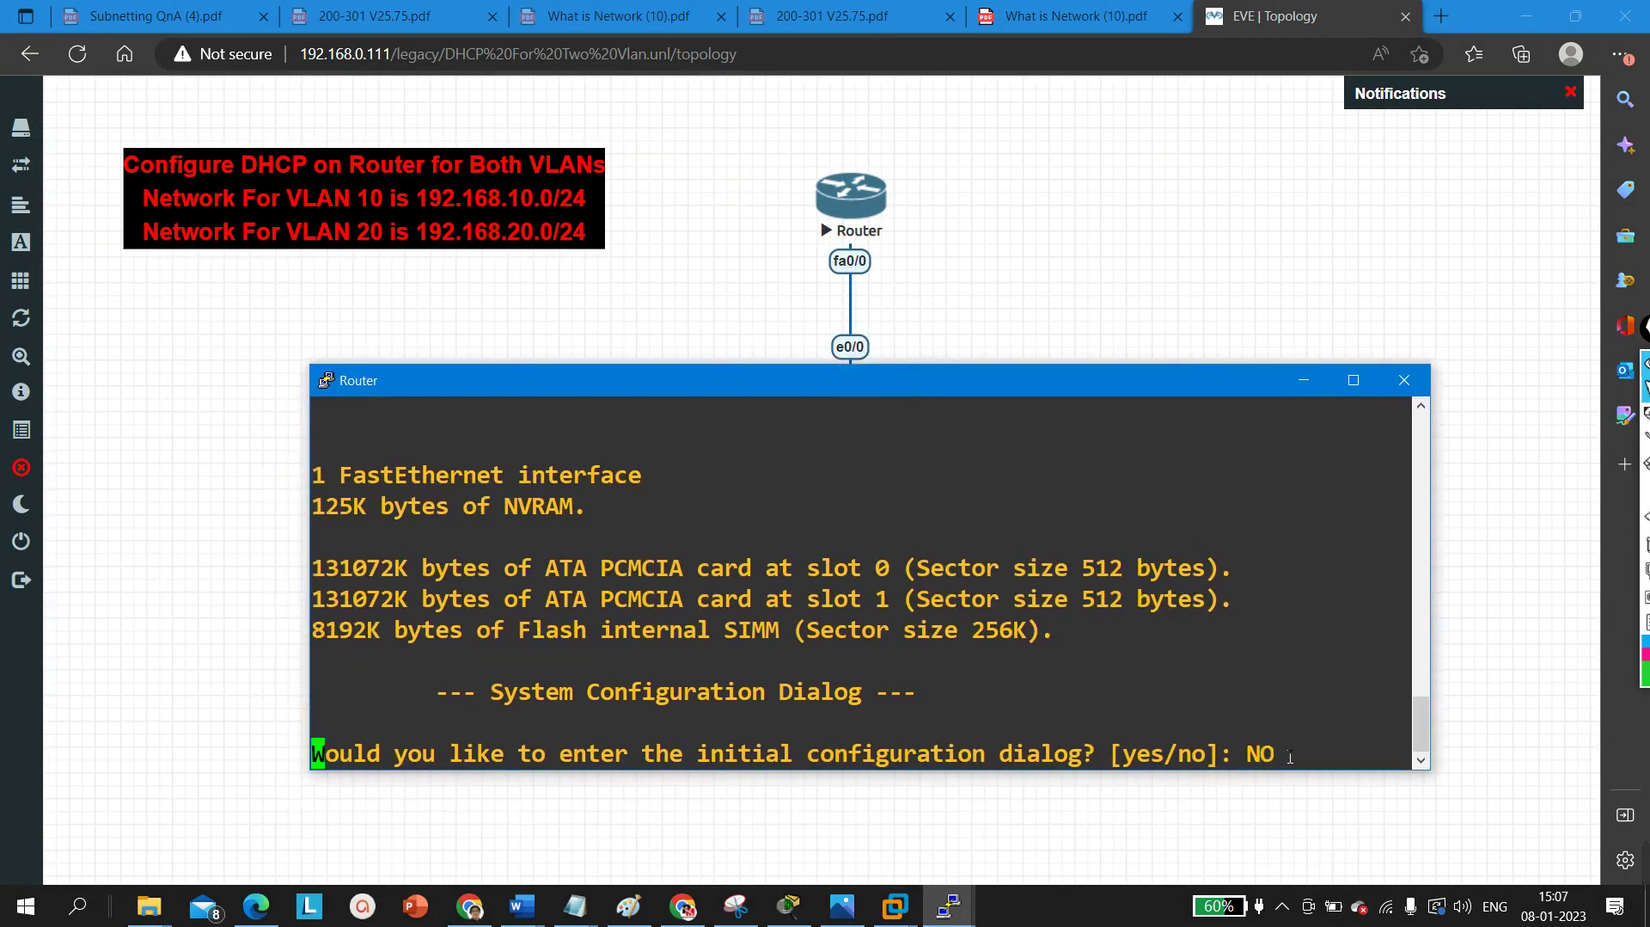
pyautogui.press('capslock')
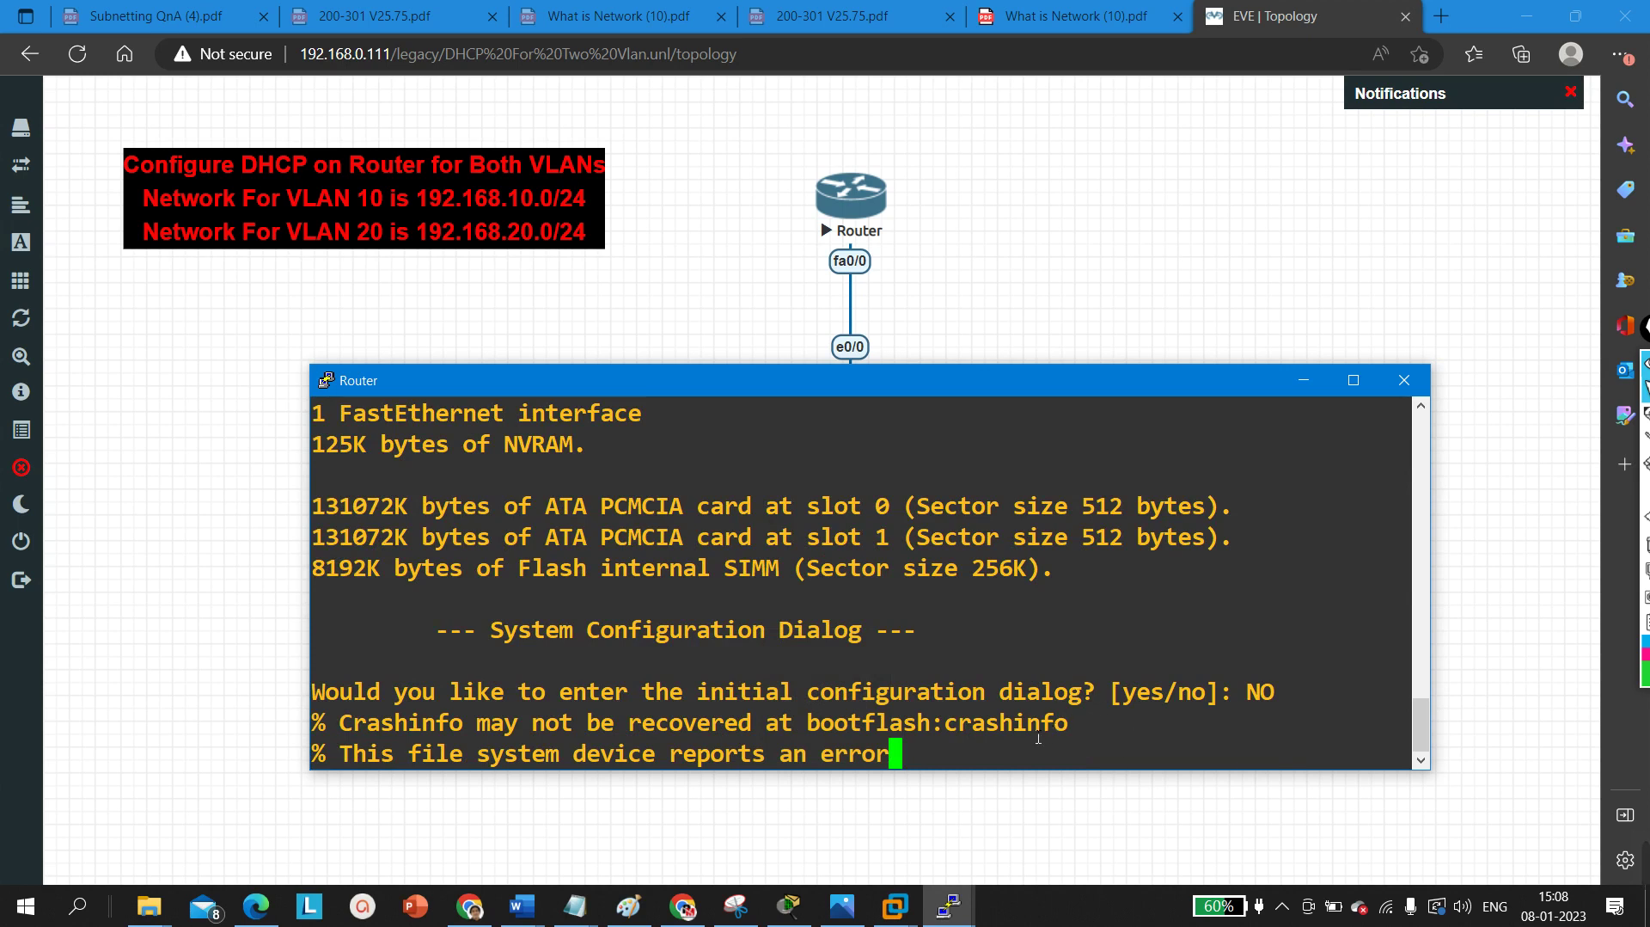
pyautogui.press('Return')
pyautogui.press('Return')
pyautogui.press('Return')
pyautogui.press('Return')
pyautogui.press('Return')
pyautogui.press('Return')
pyautogui.press('Return')
pyautogui.press('Return')
pyautogui.press('Return')
pyautogui.press('Return')
pyautogui.press('Return')
pyautogui.press('Return')
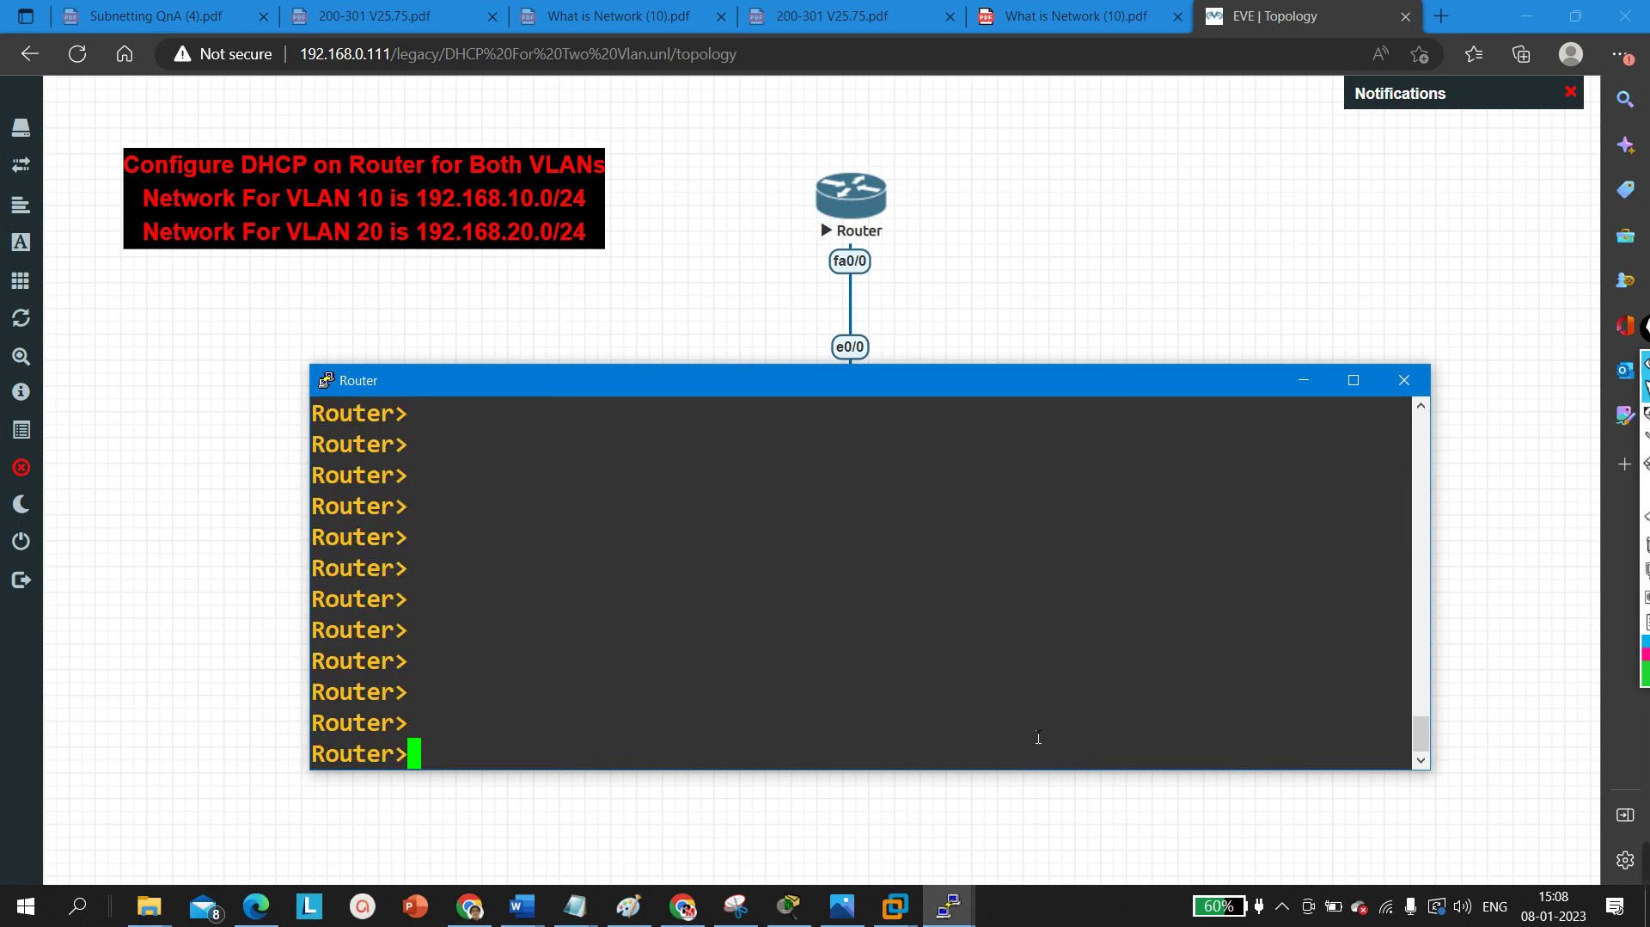
# - Enter privileged mode with 'en', then global configuration with 'conf t' on the Router
pyautogui.write('en')
pyautogui.press('Return')
pyautogui.press('Return')
pyautogui.write('conf')
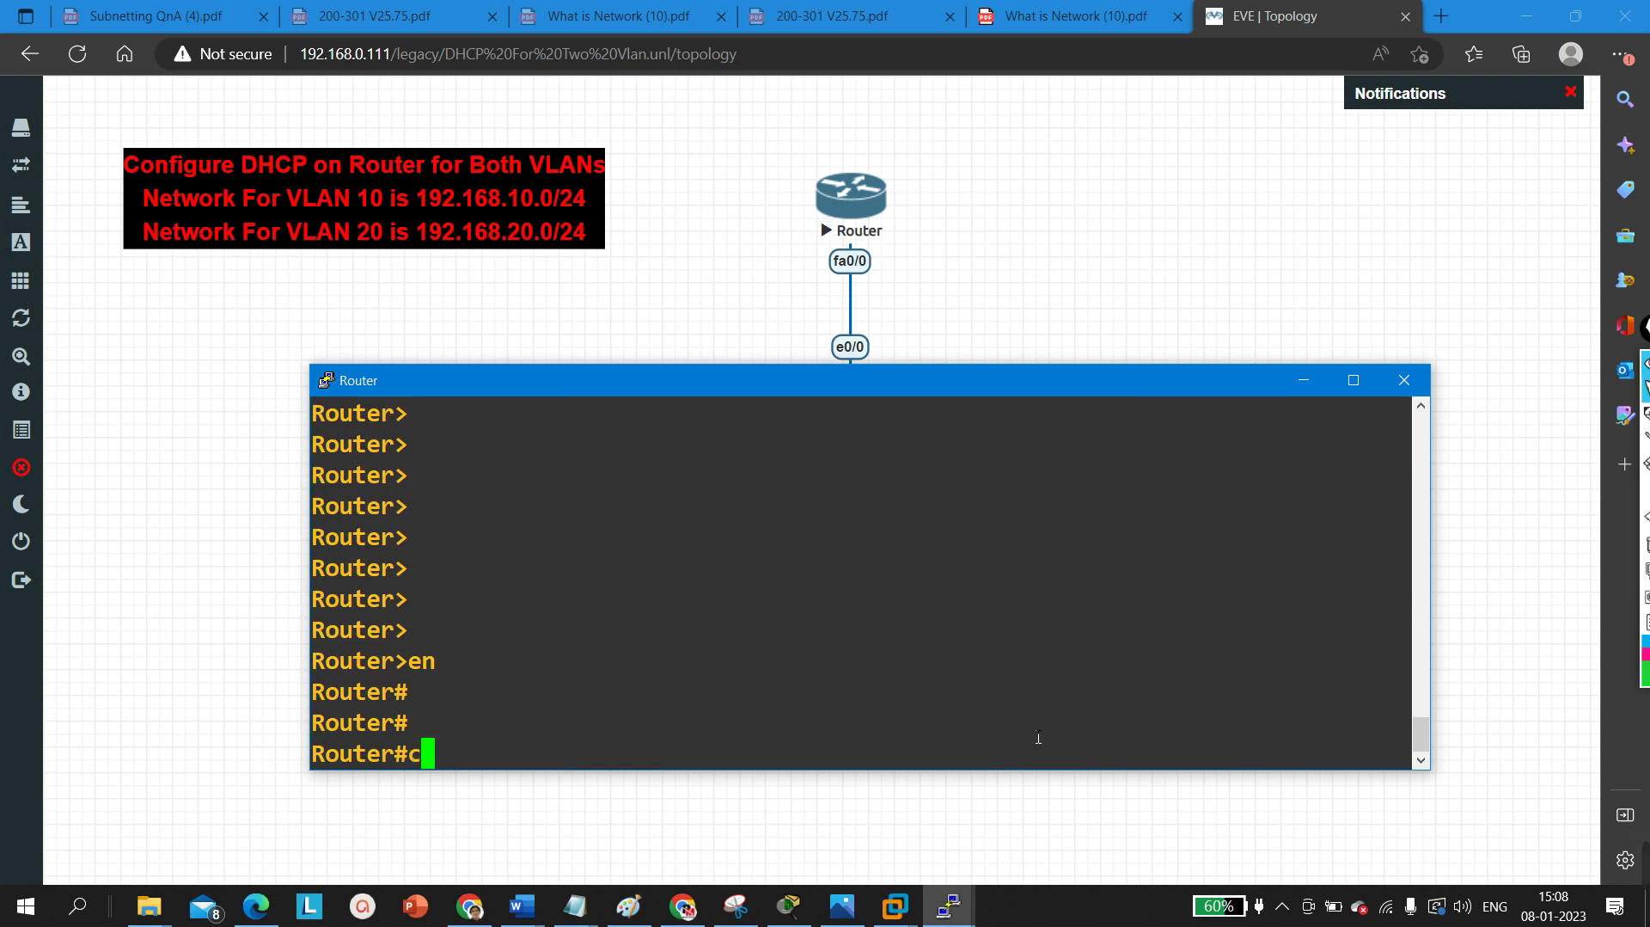
pyautogui.press('Tab')
pyautogui.press('Return')
pyautogui.press('Return')
pyautogui.press('Return')
pyautogui.press('Return')
pyautogui.press('Return')
pyautogui.press('Return')
pyautogui.press('Return')
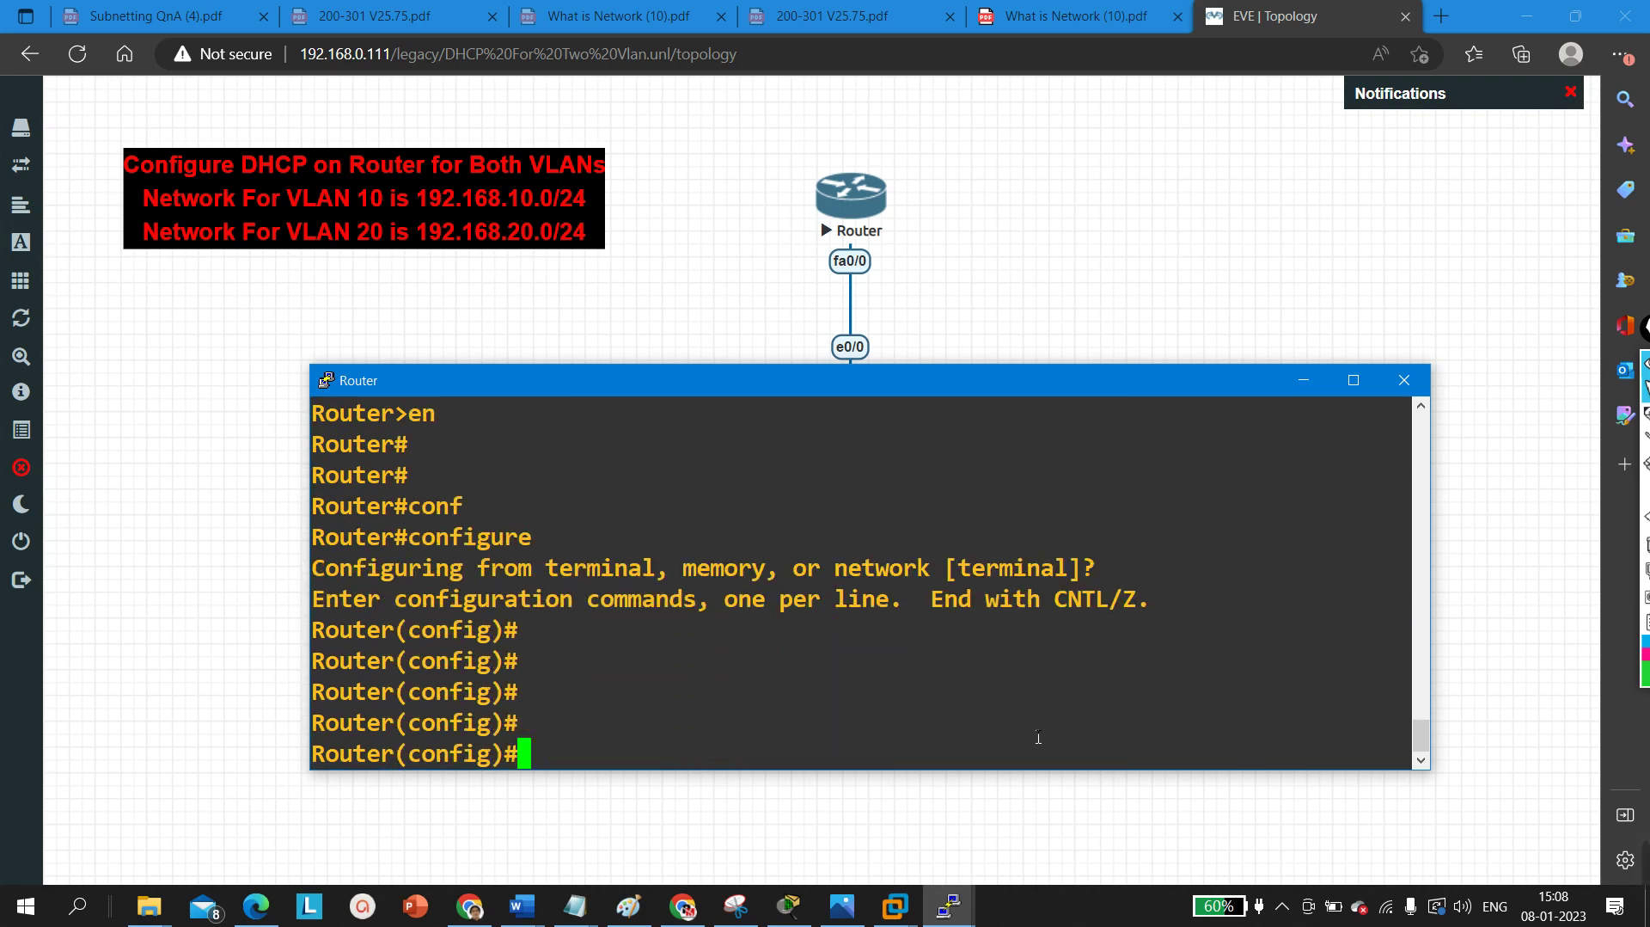
# - Exclude 192.168.10.1 from DHCP leasing with ip dhcp excluded-address
pyautogui.write('ip deh')
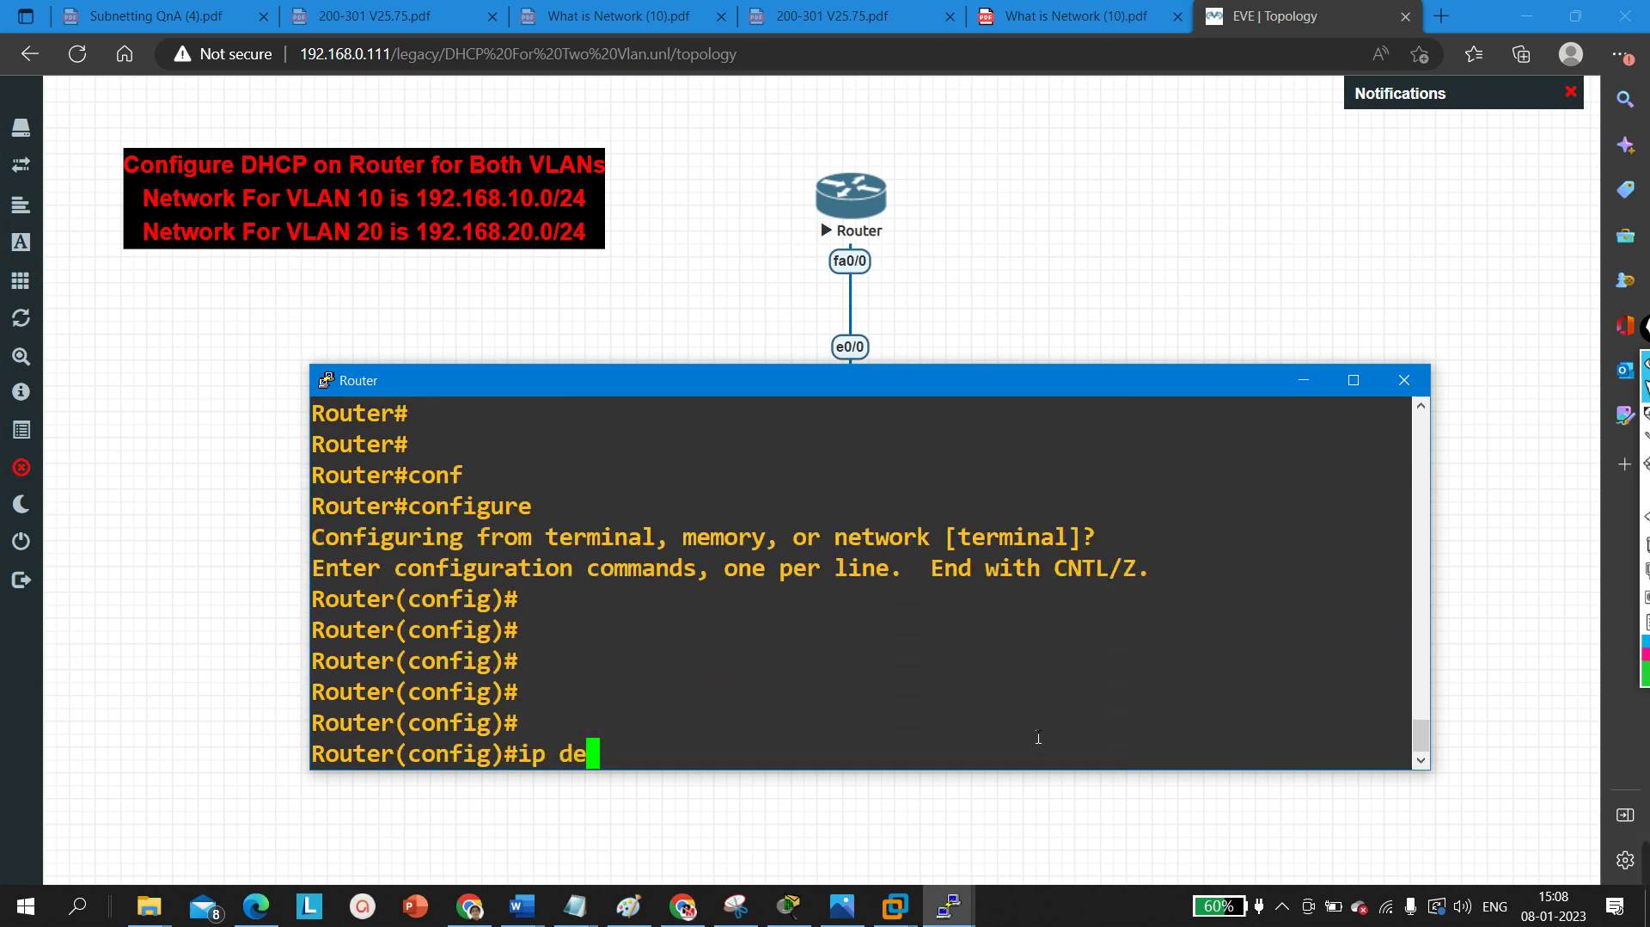
pyautogui.press('Tab')
pyautogui.press('BackSpace')
pyautogui.press('BackSpace')
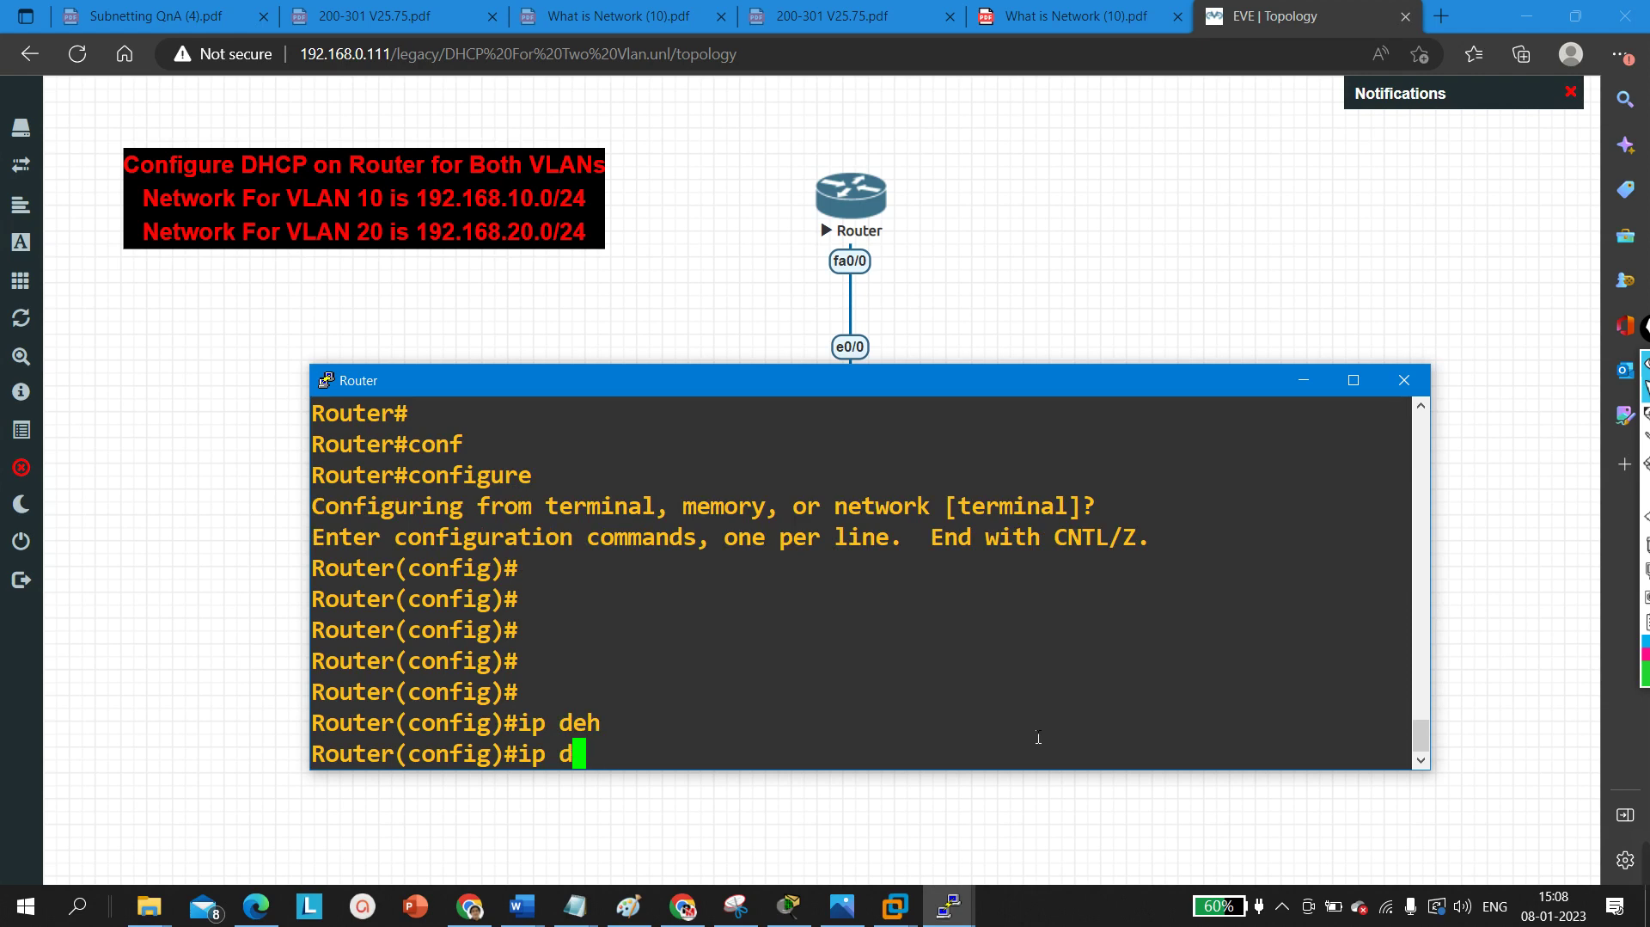
pyautogui.write('h')
pyautogui.press('Tab')
pyautogui.write('ex')
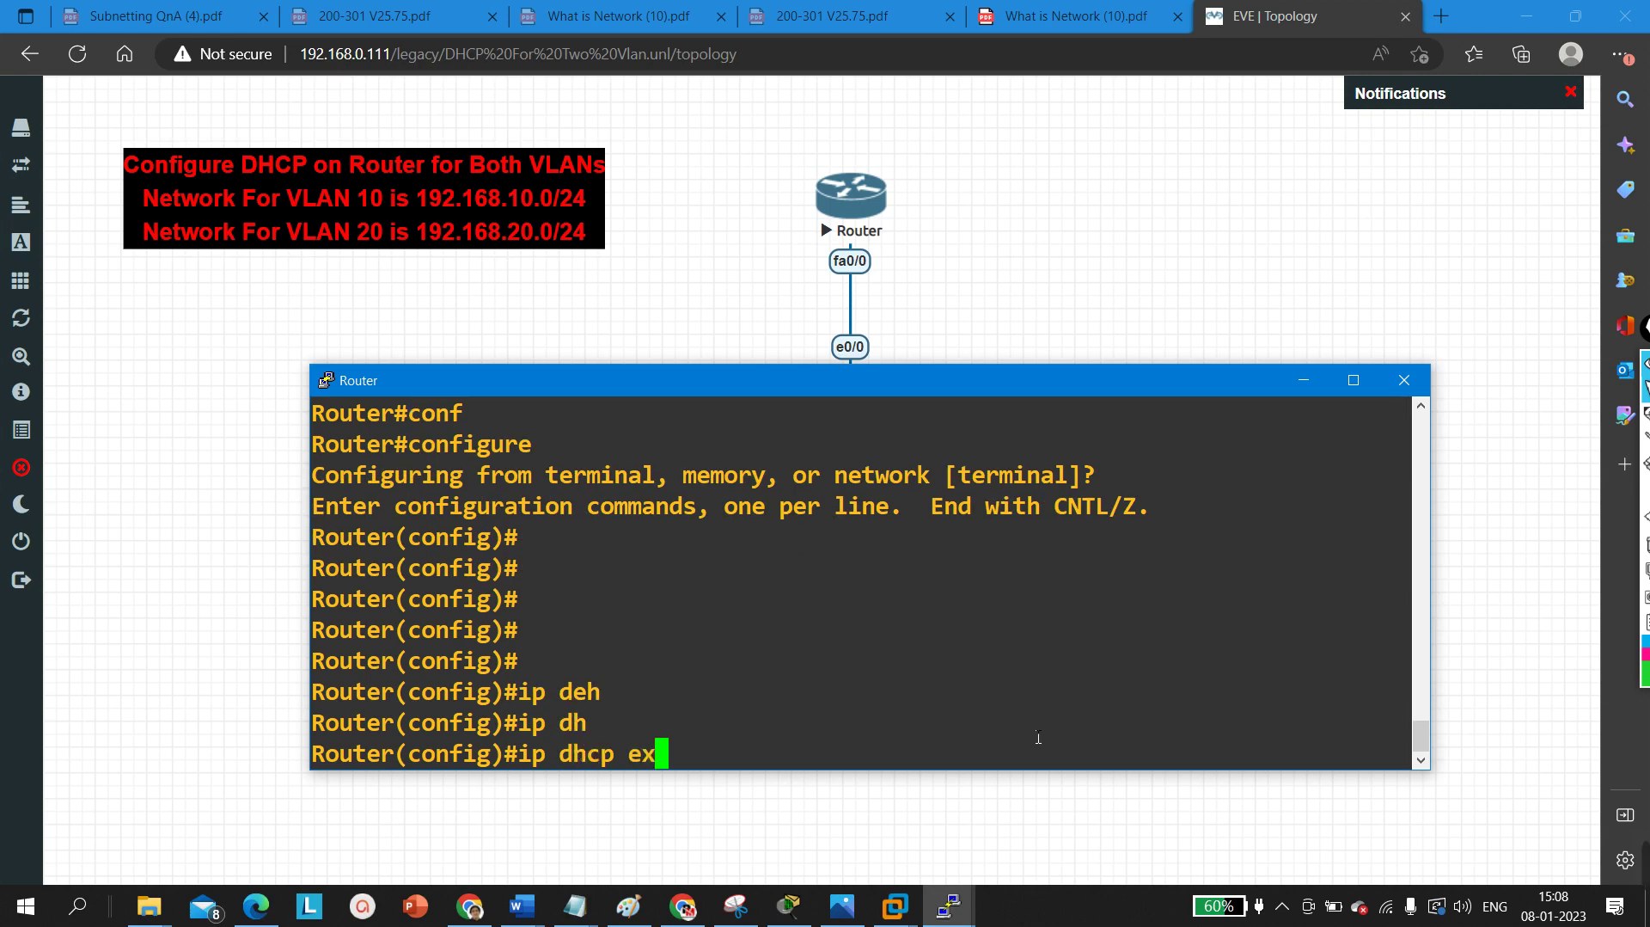
pyautogui.press('Tab')
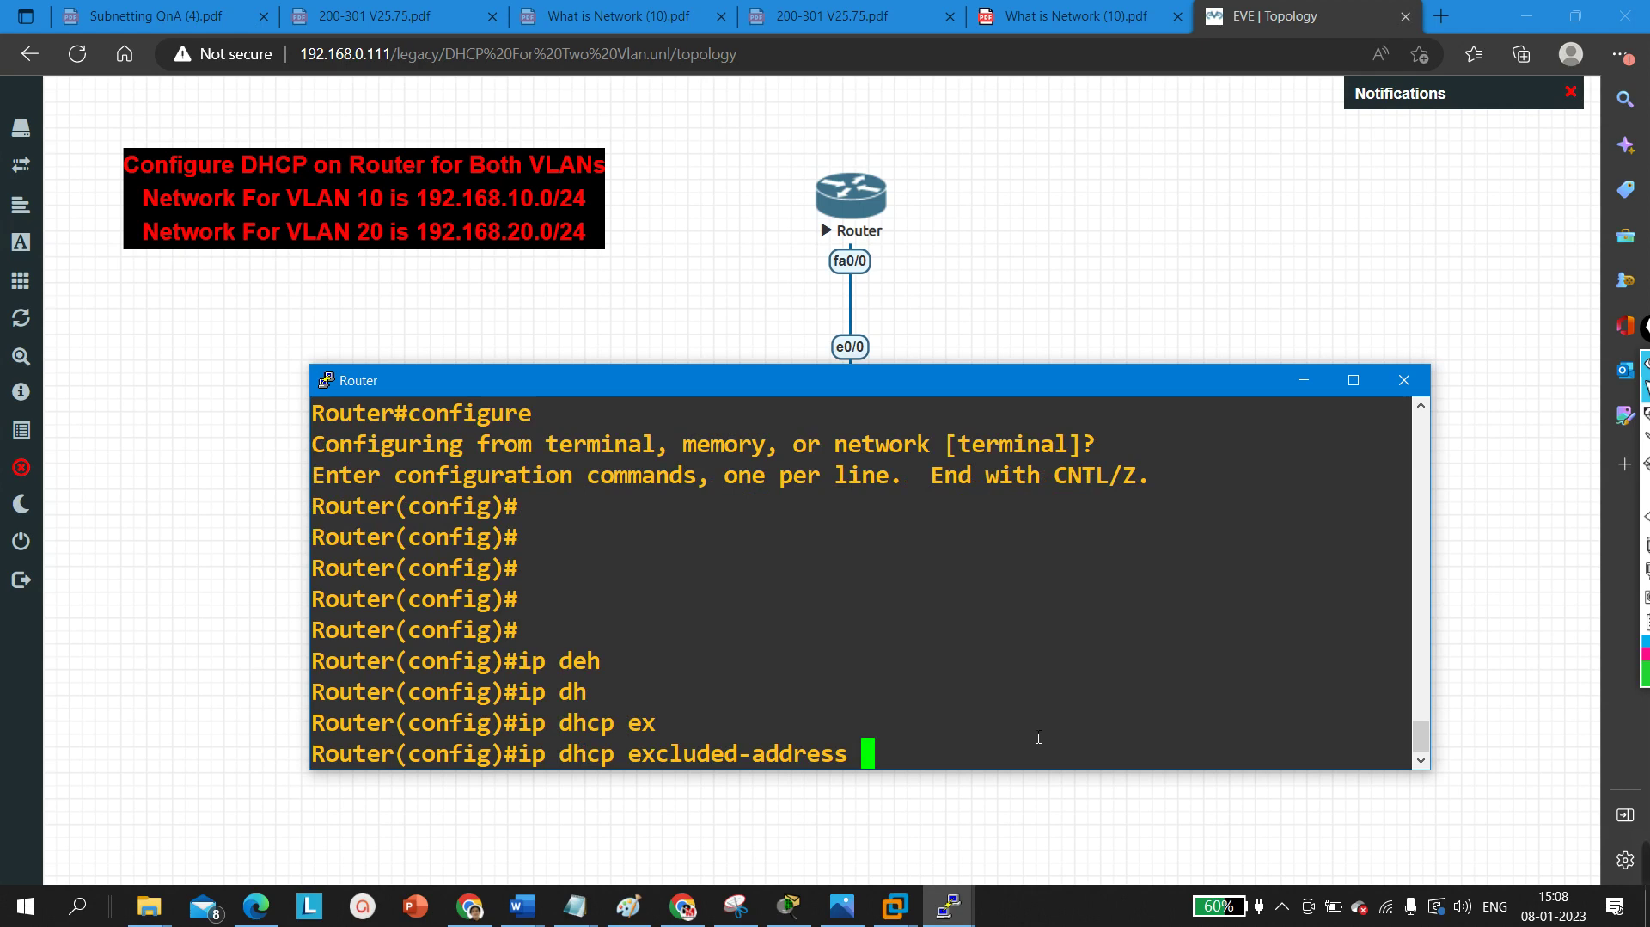
pyautogui.write('192')
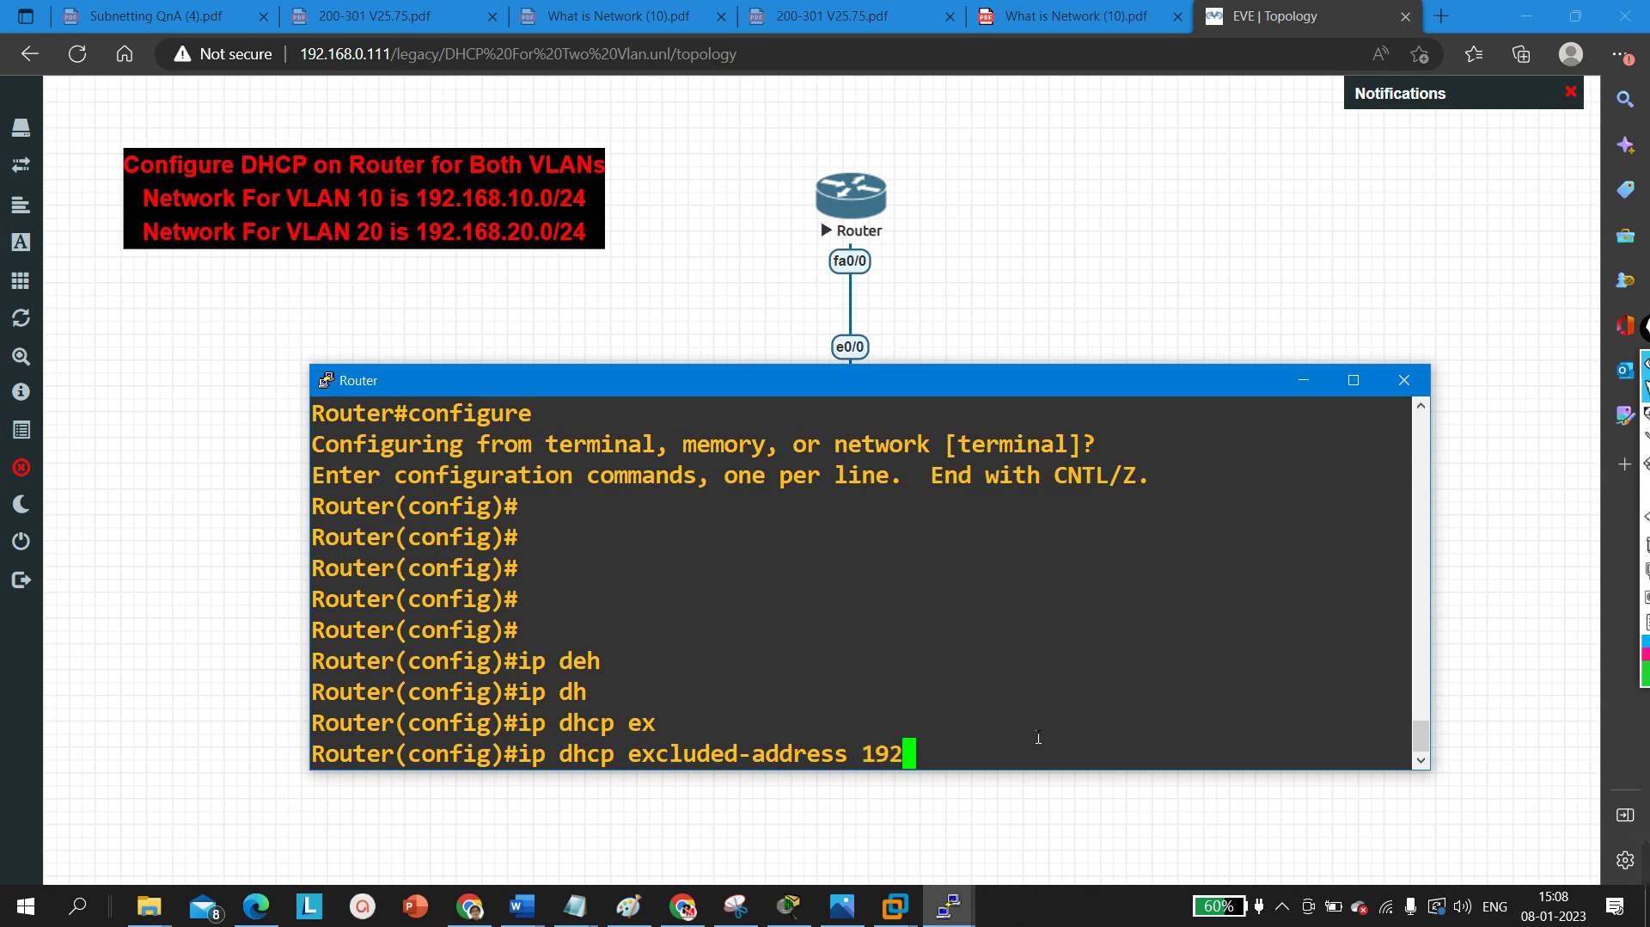
pyautogui.write('.168.10.')
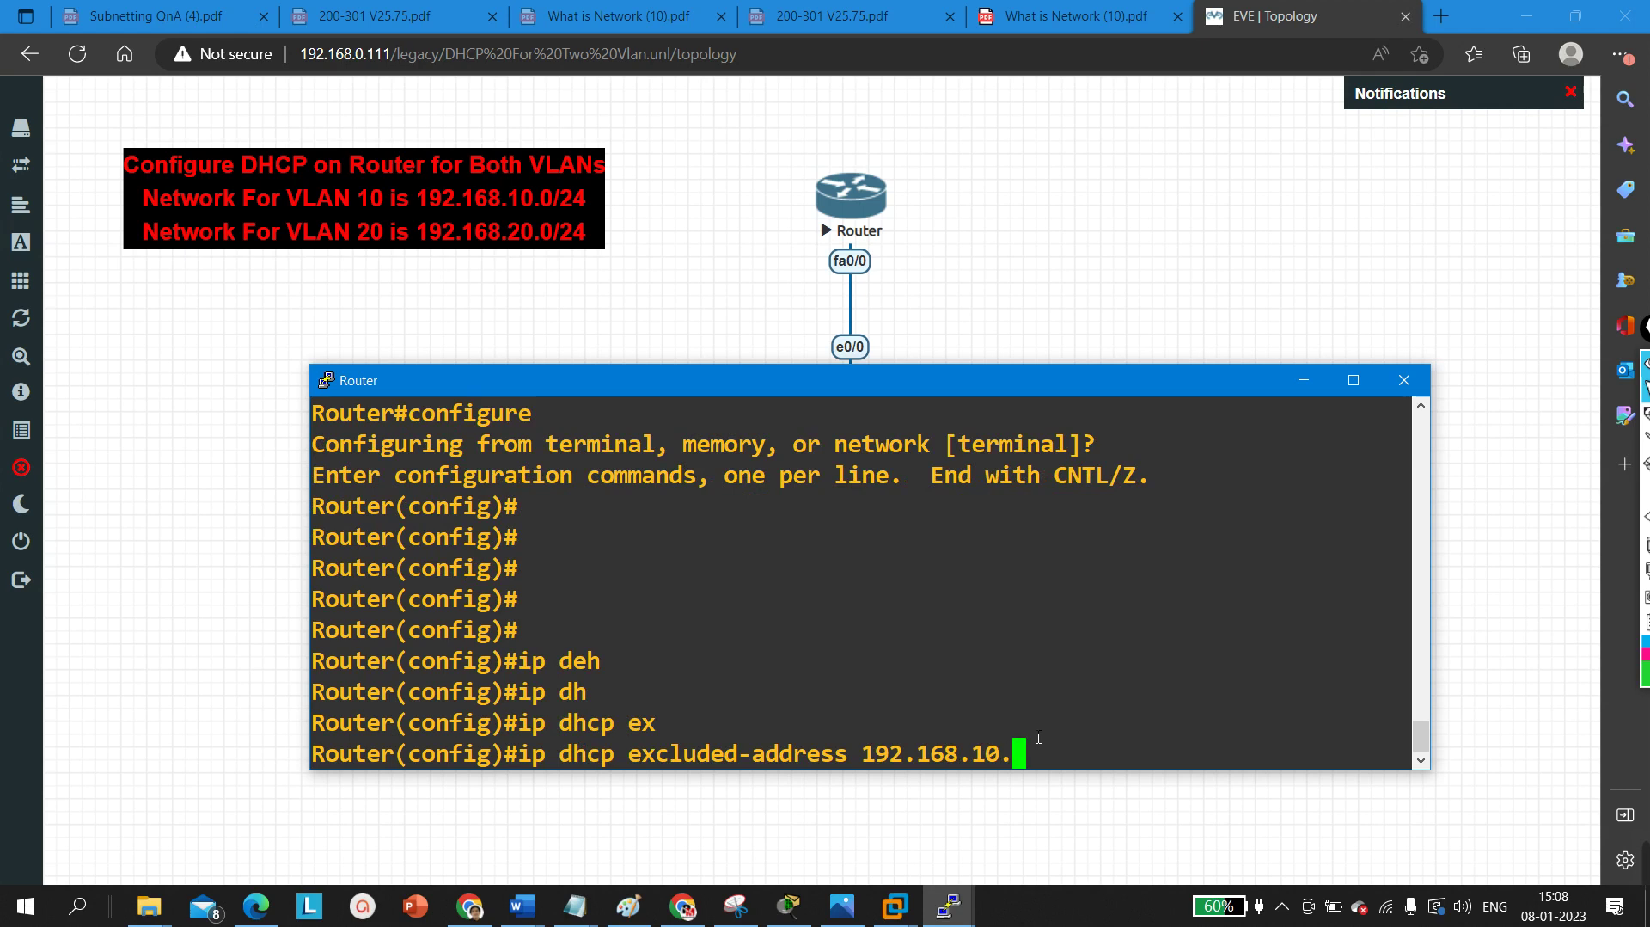
pyautogui.write('1')
pyautogui.press('Return')
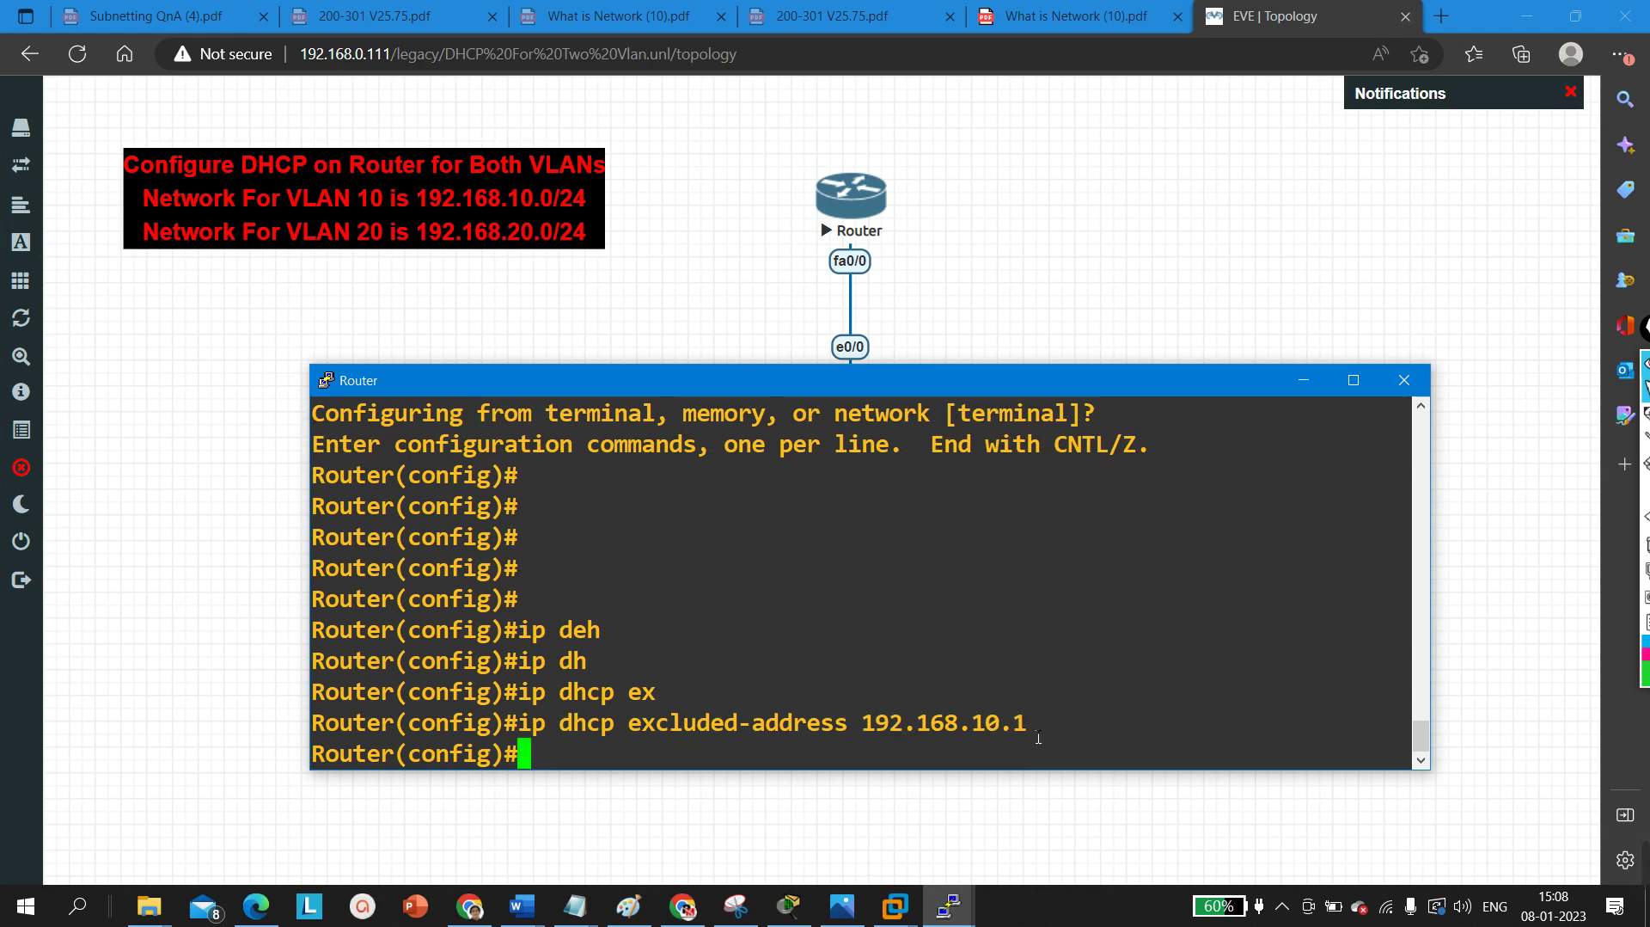
# - Create DHCP pool VLAN10 with network 192.168.10.0 255.255.255.0
pyautogui.write('ip dhc')
pyautogui.press('Tab')
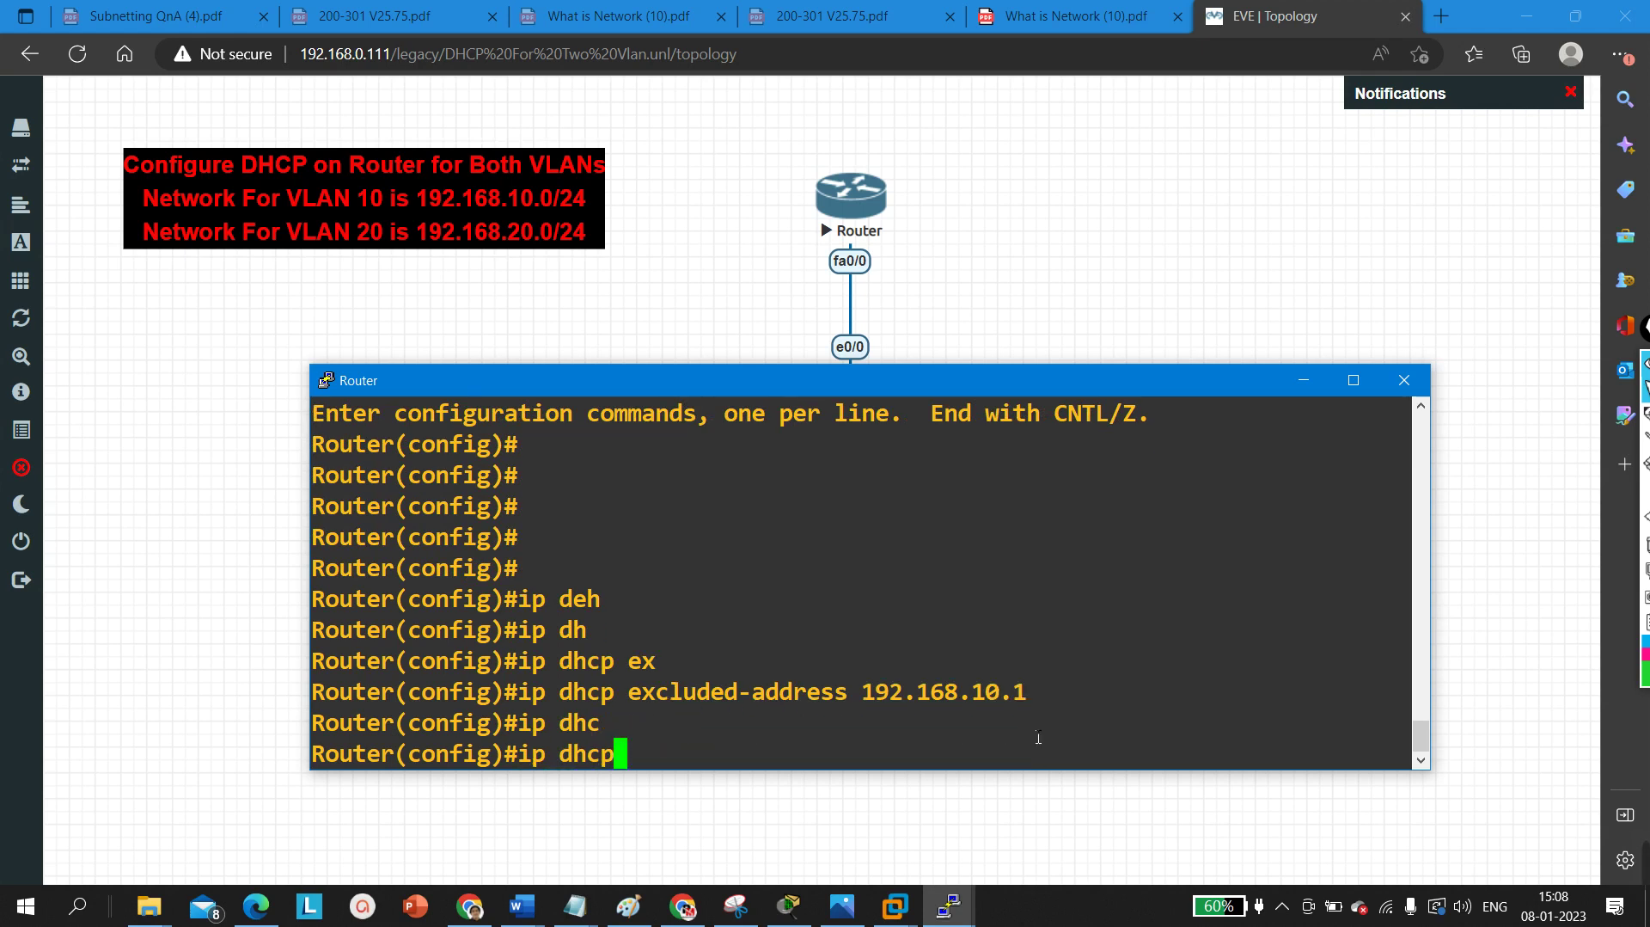
pyautogui.write('po')
pyautogui.press('Tab')
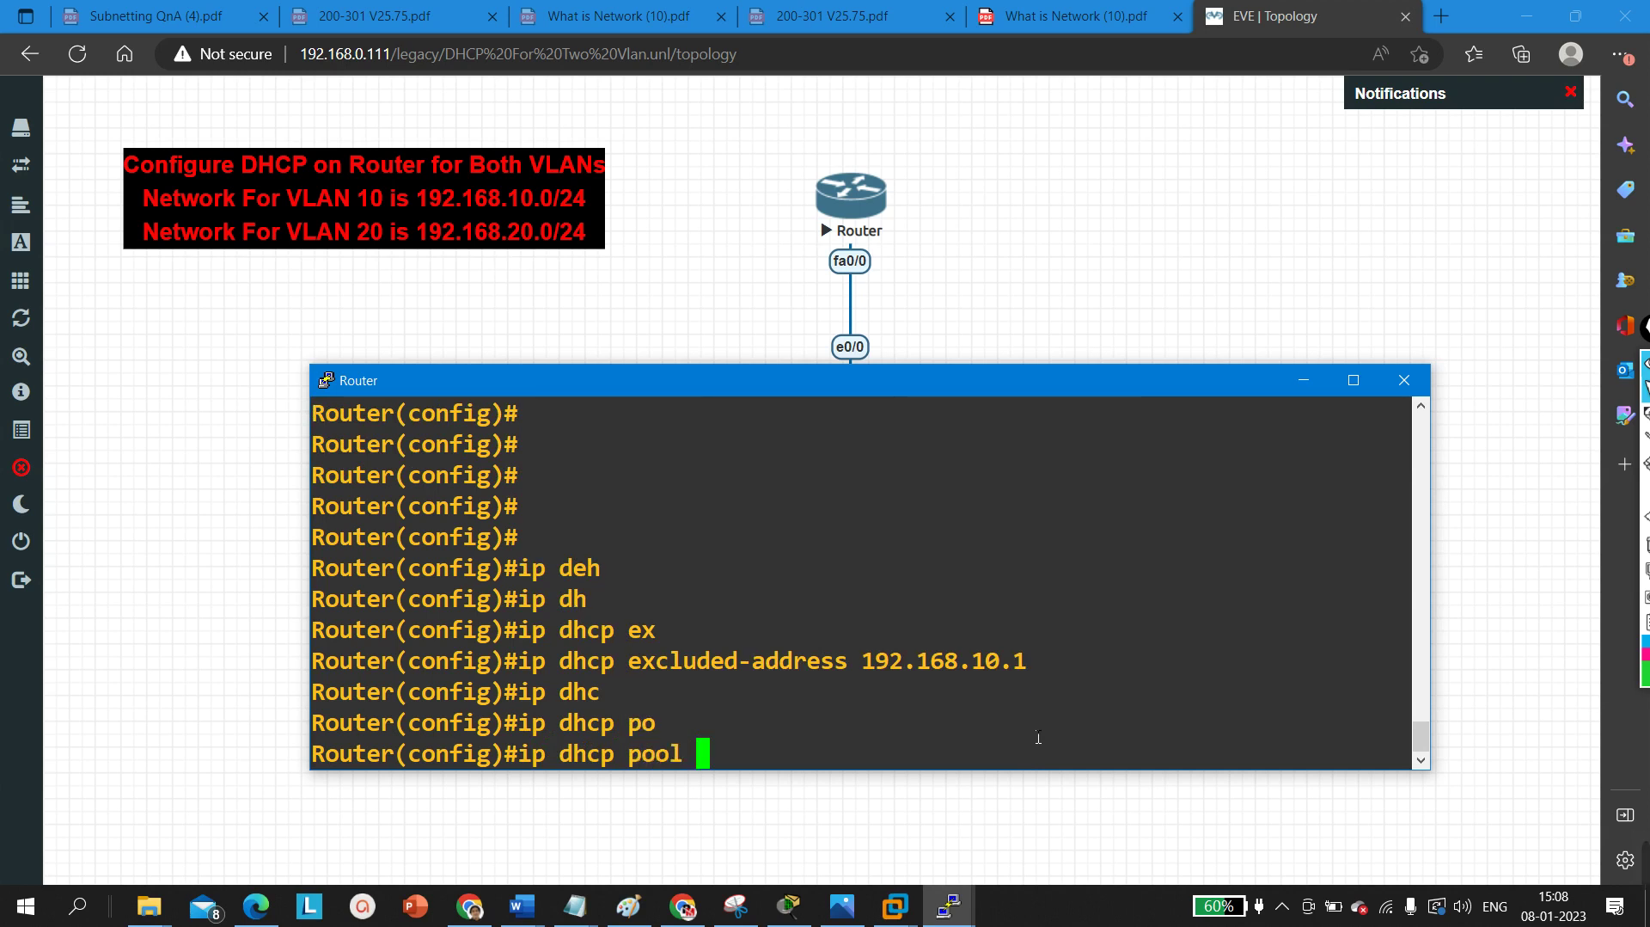
pyautogui.press('capslock')
pyautogui.write('VLAN')
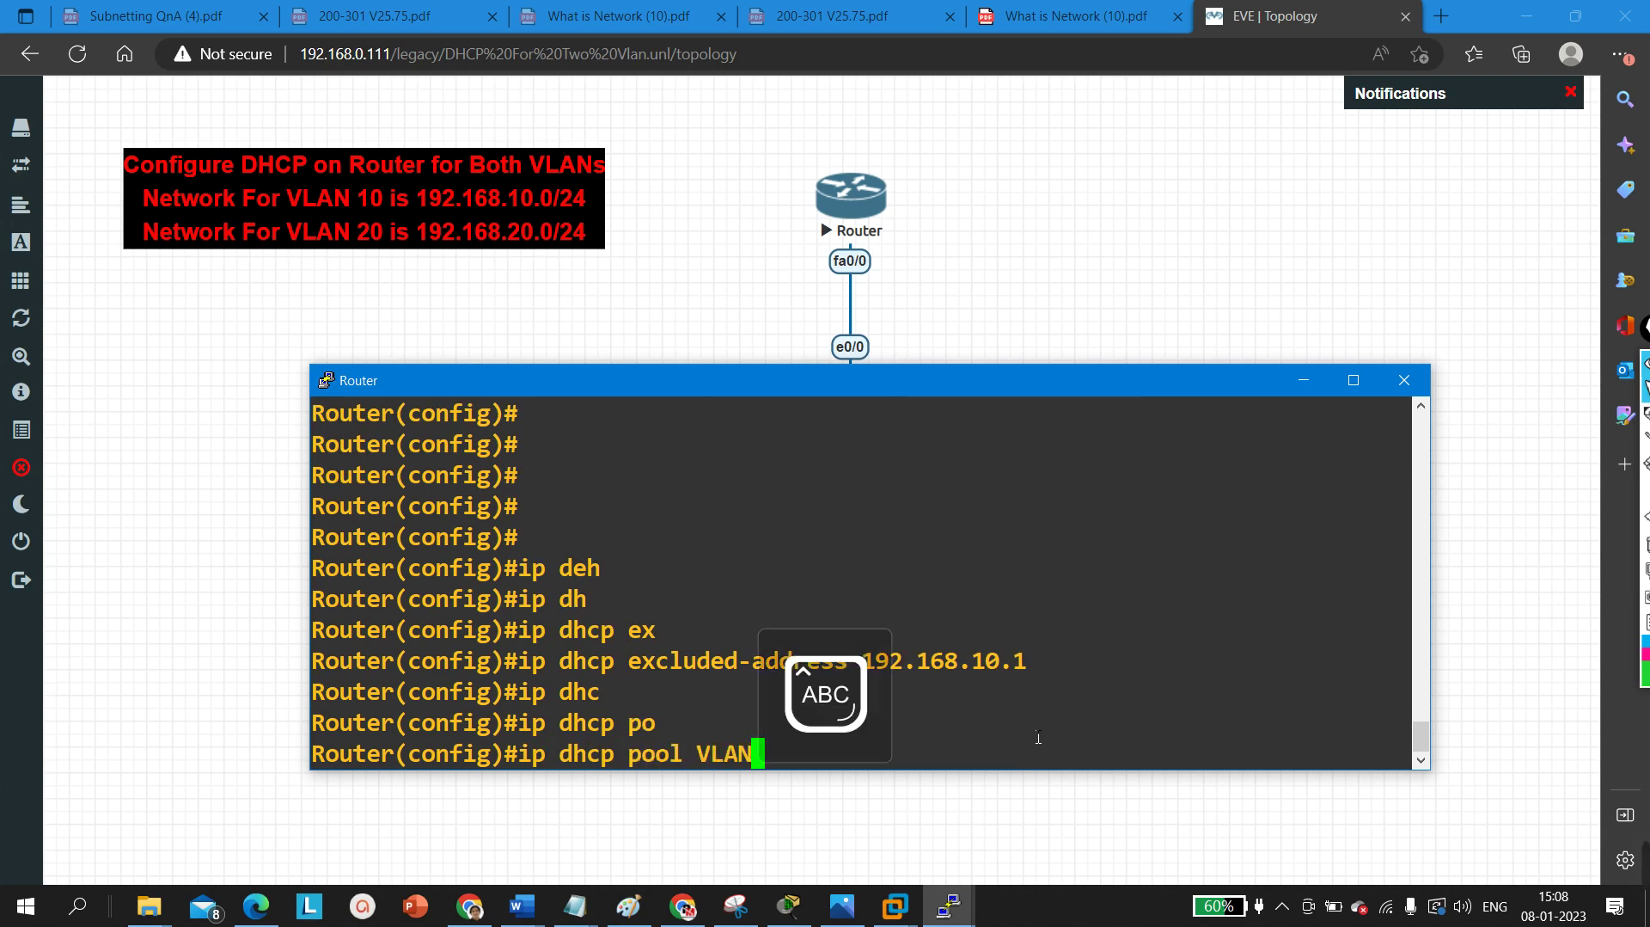
pyautogui.write('10')
pyautogui.press('Return')
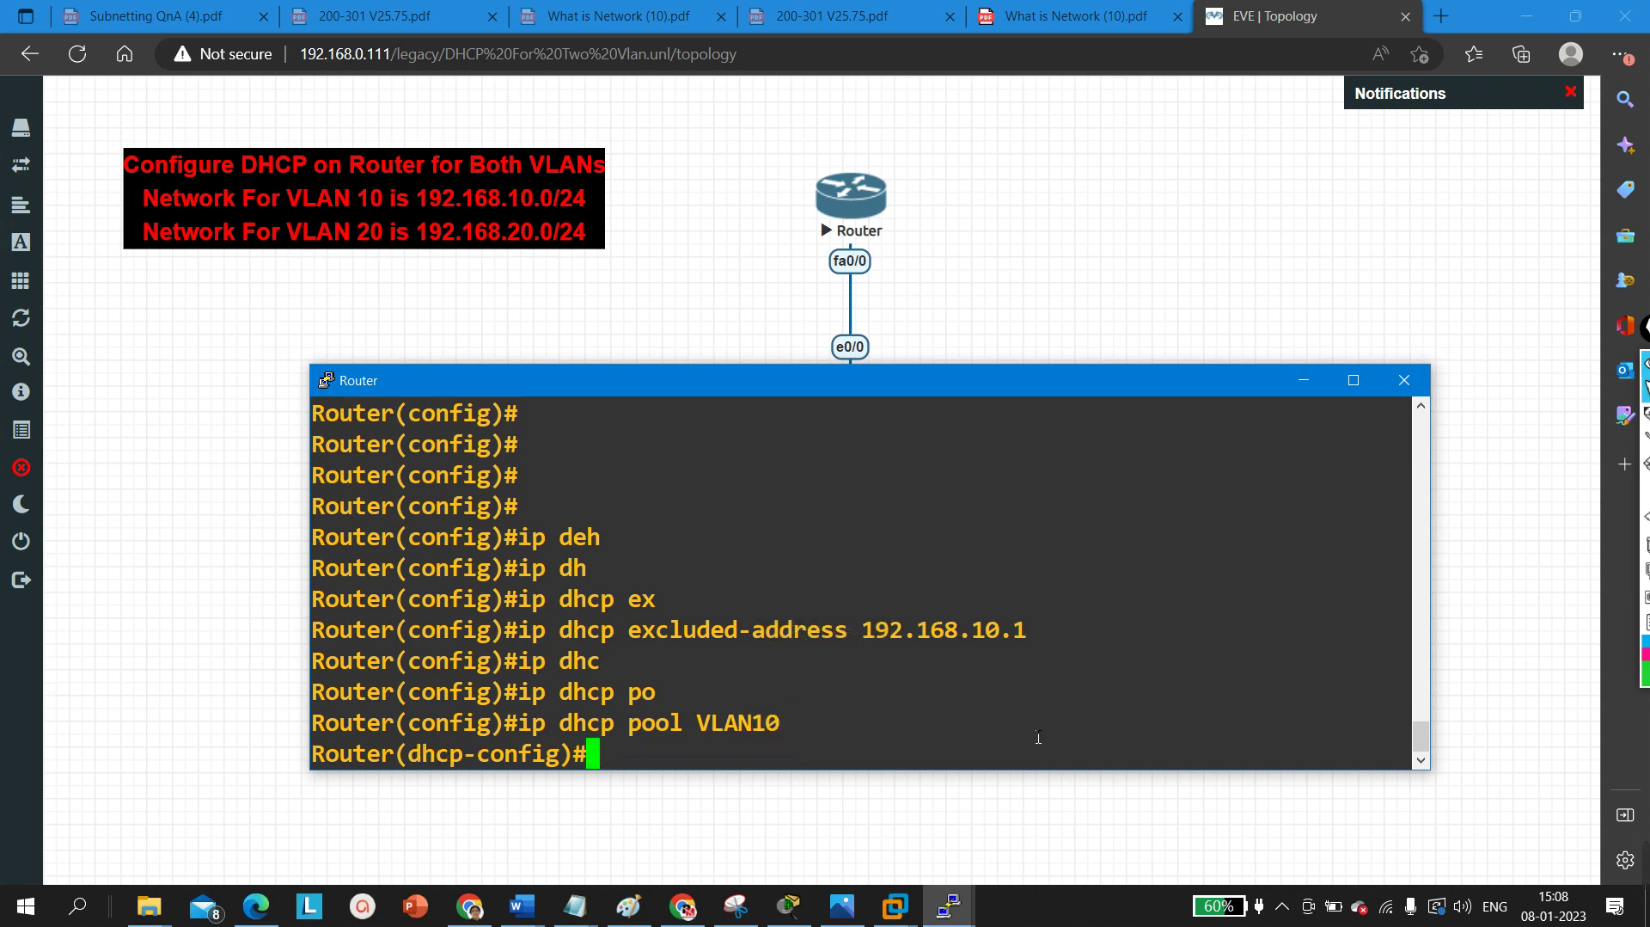
pyautogui.press('capslock')
pyautogui.write('netw')
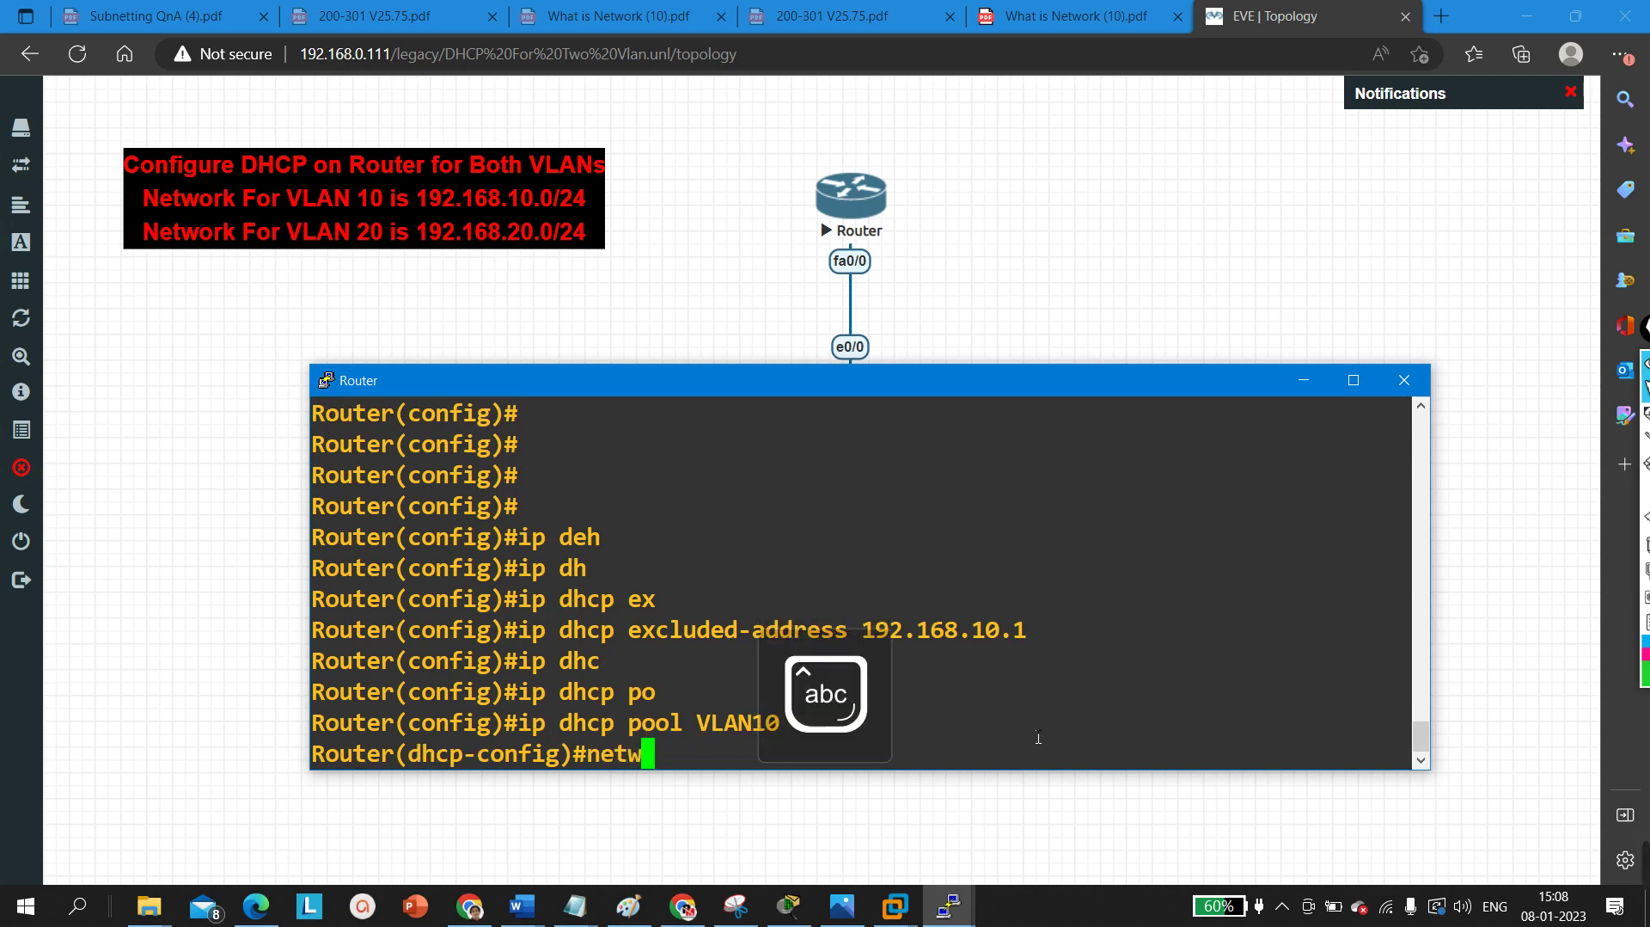
pyautogui.press('Tab')
pyautogui.write('192.1')
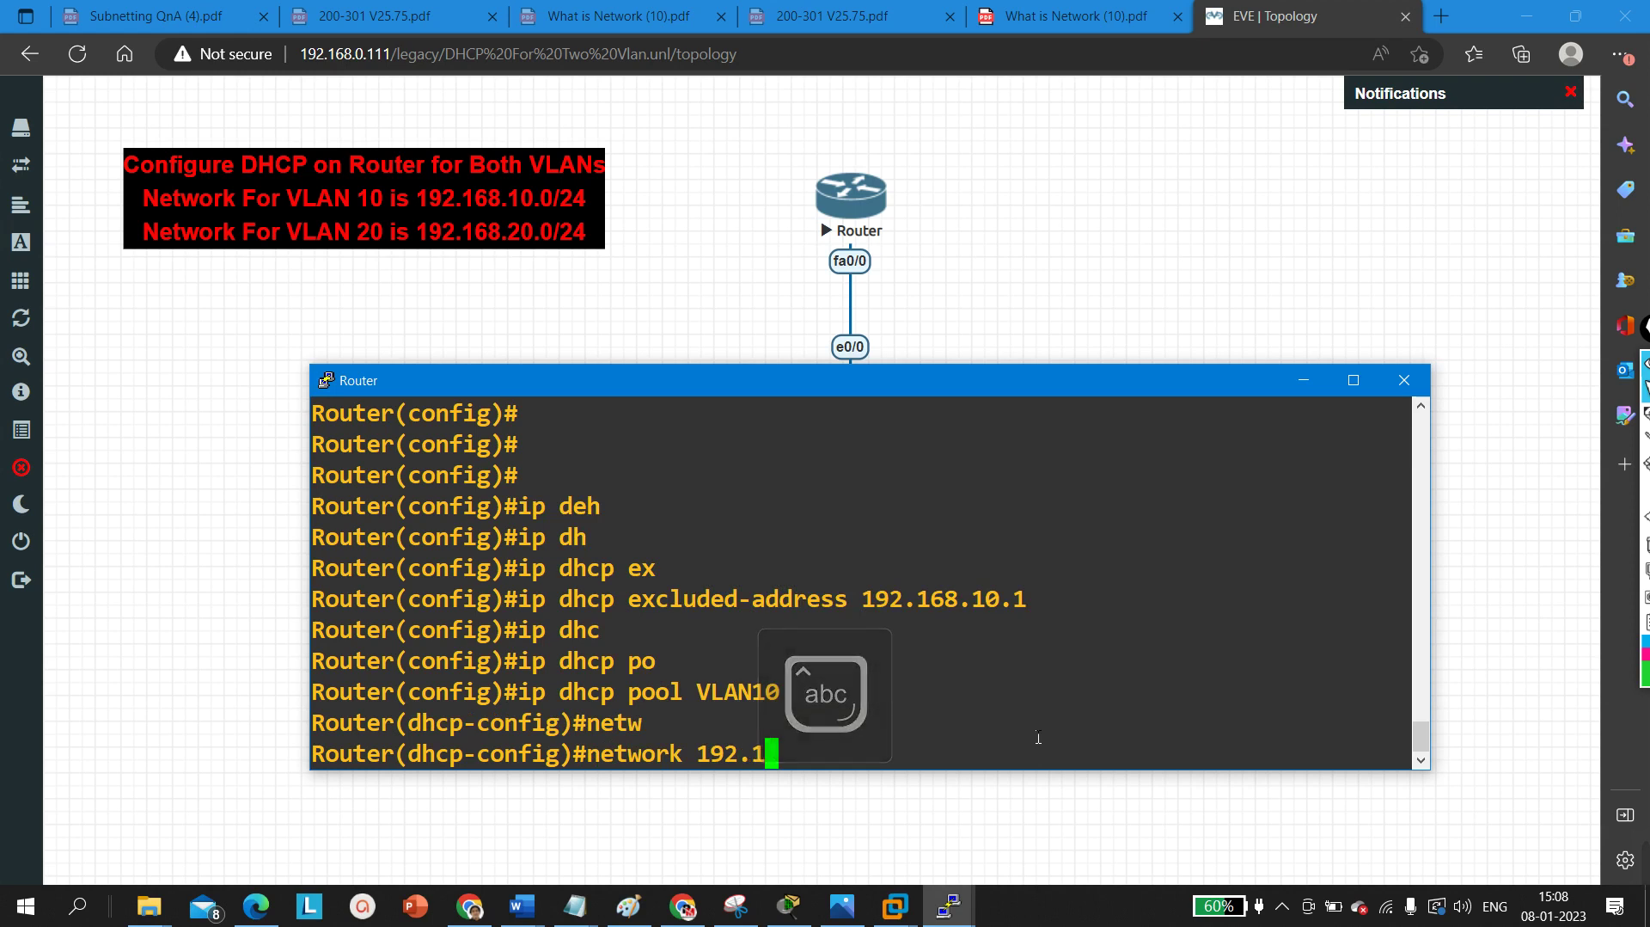
pyautogui.write('68.10.0')
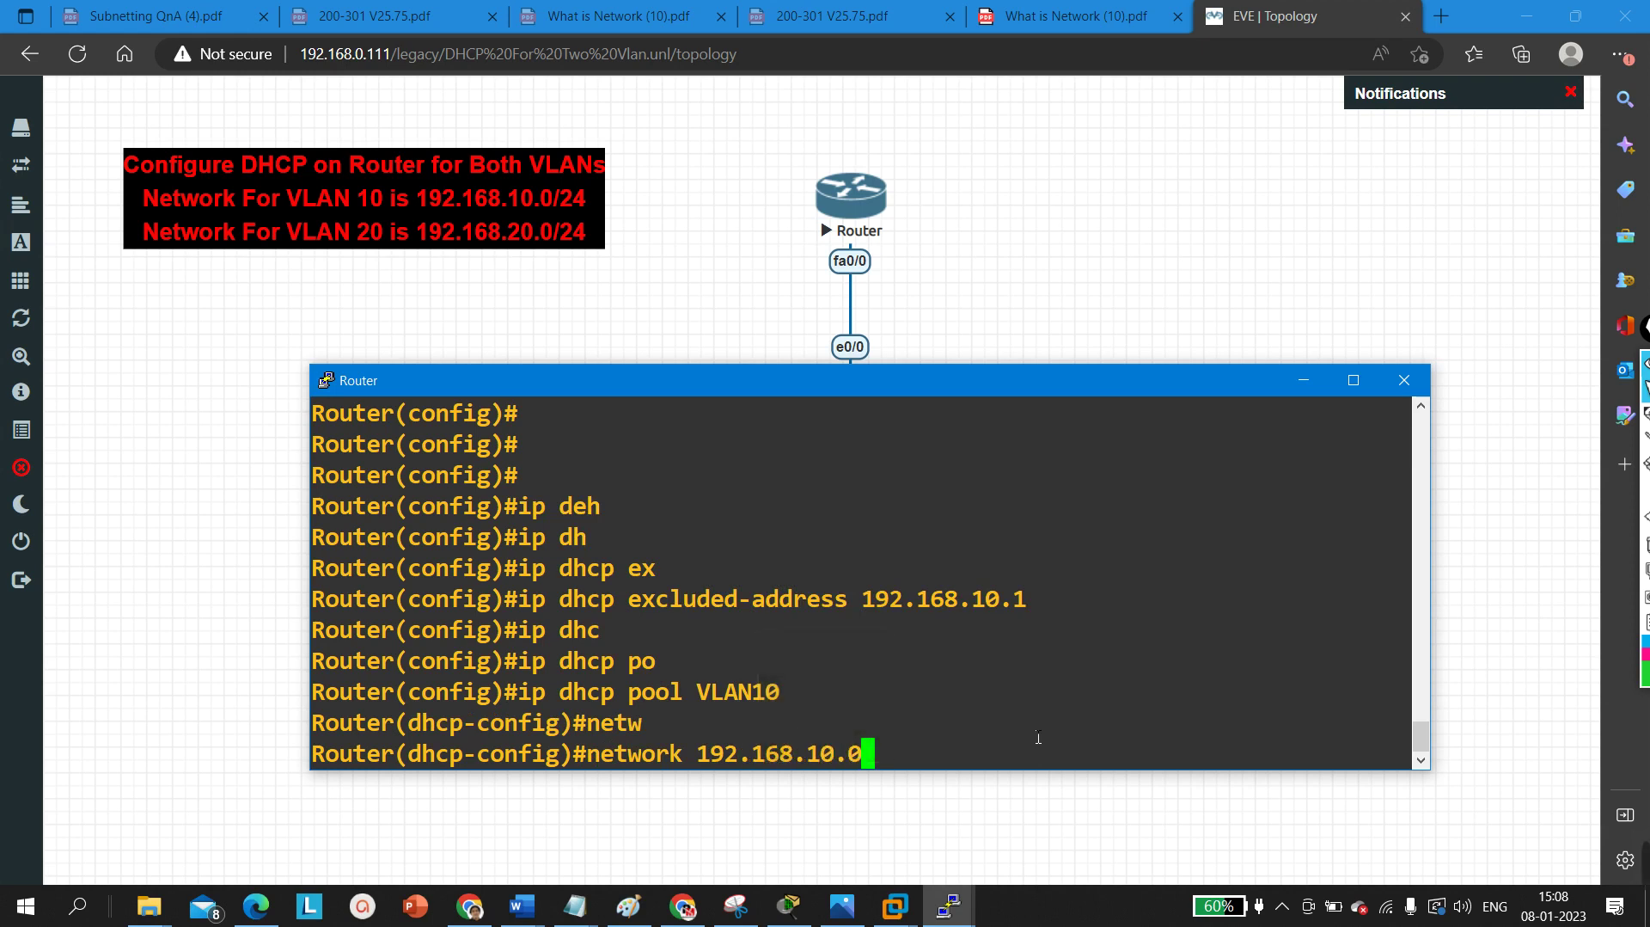
pyautogui.write(' 255.255.255.0')
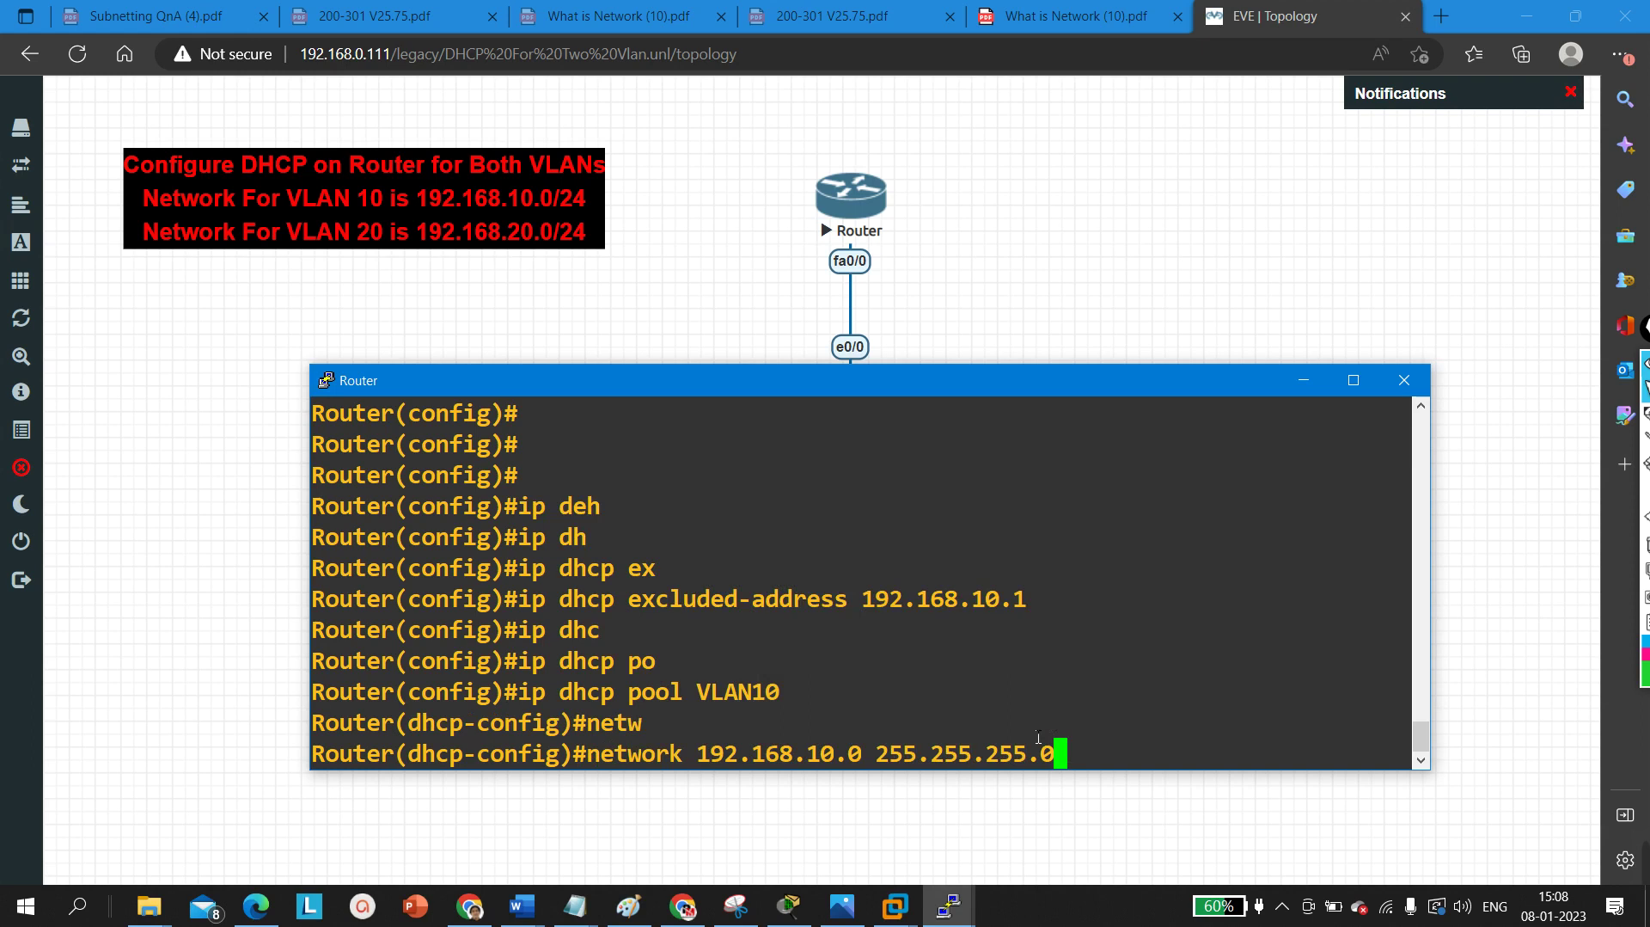
pyautogui.press('Return')
# - Set the VLAN10 pool's default-router to 192.168.10.1
pyautogui.write('def')
pyautogui.press('Tab')
pyautogui.write('192.168.10.1')
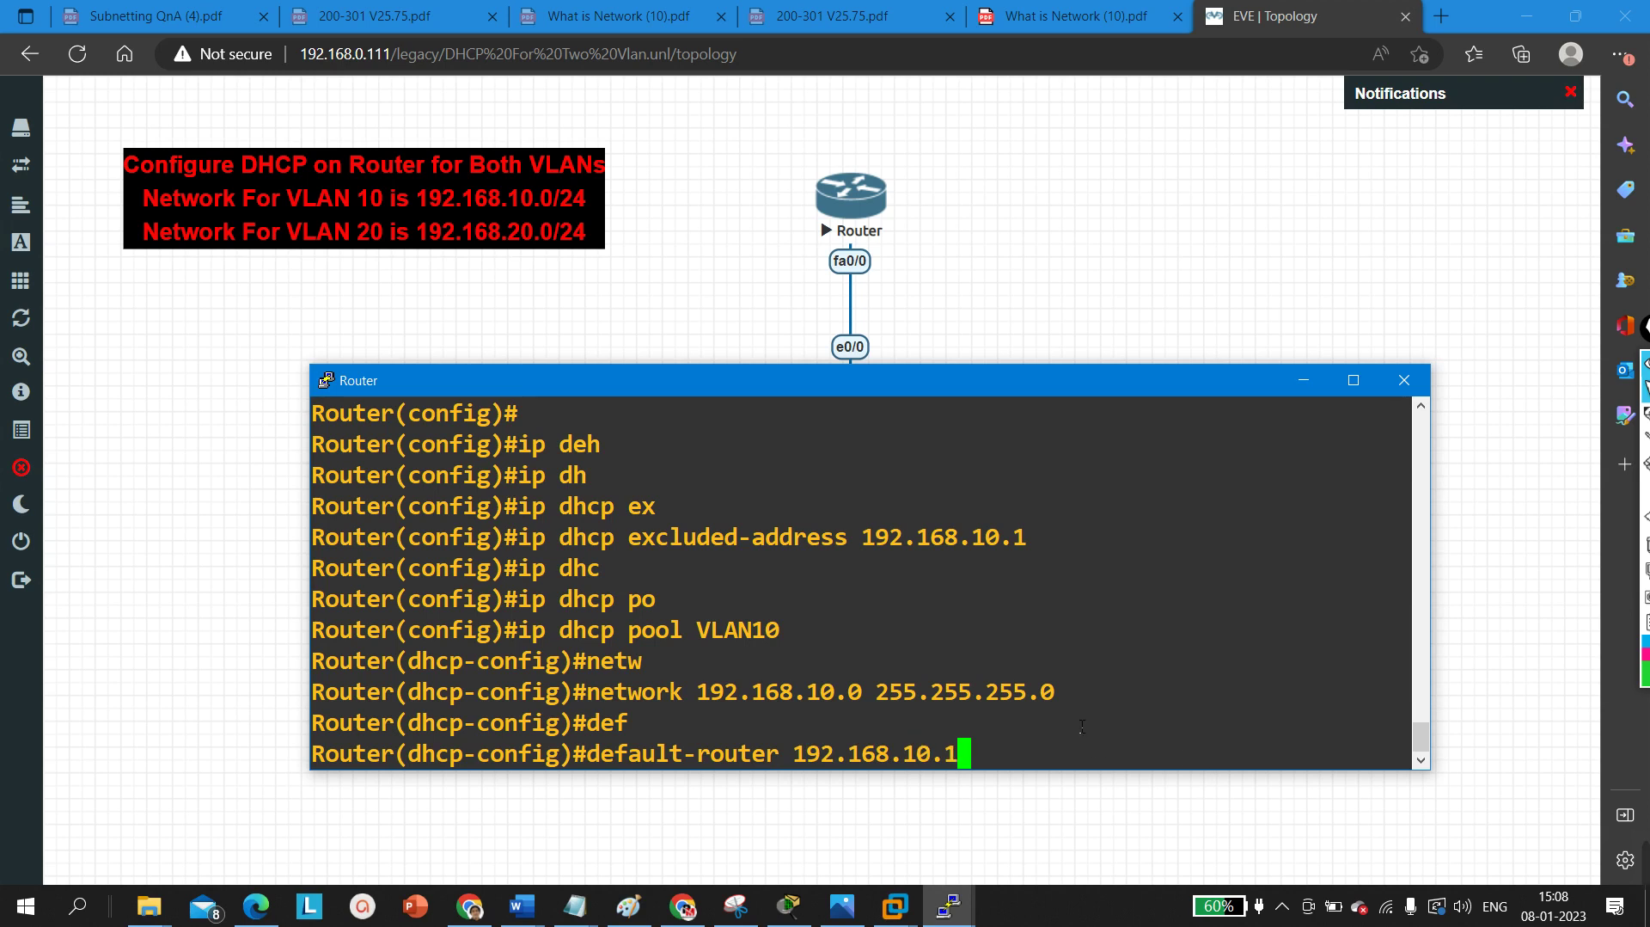
pyautogui.moveTo(1006, 758); pyautogui.dragTo(810, 770)
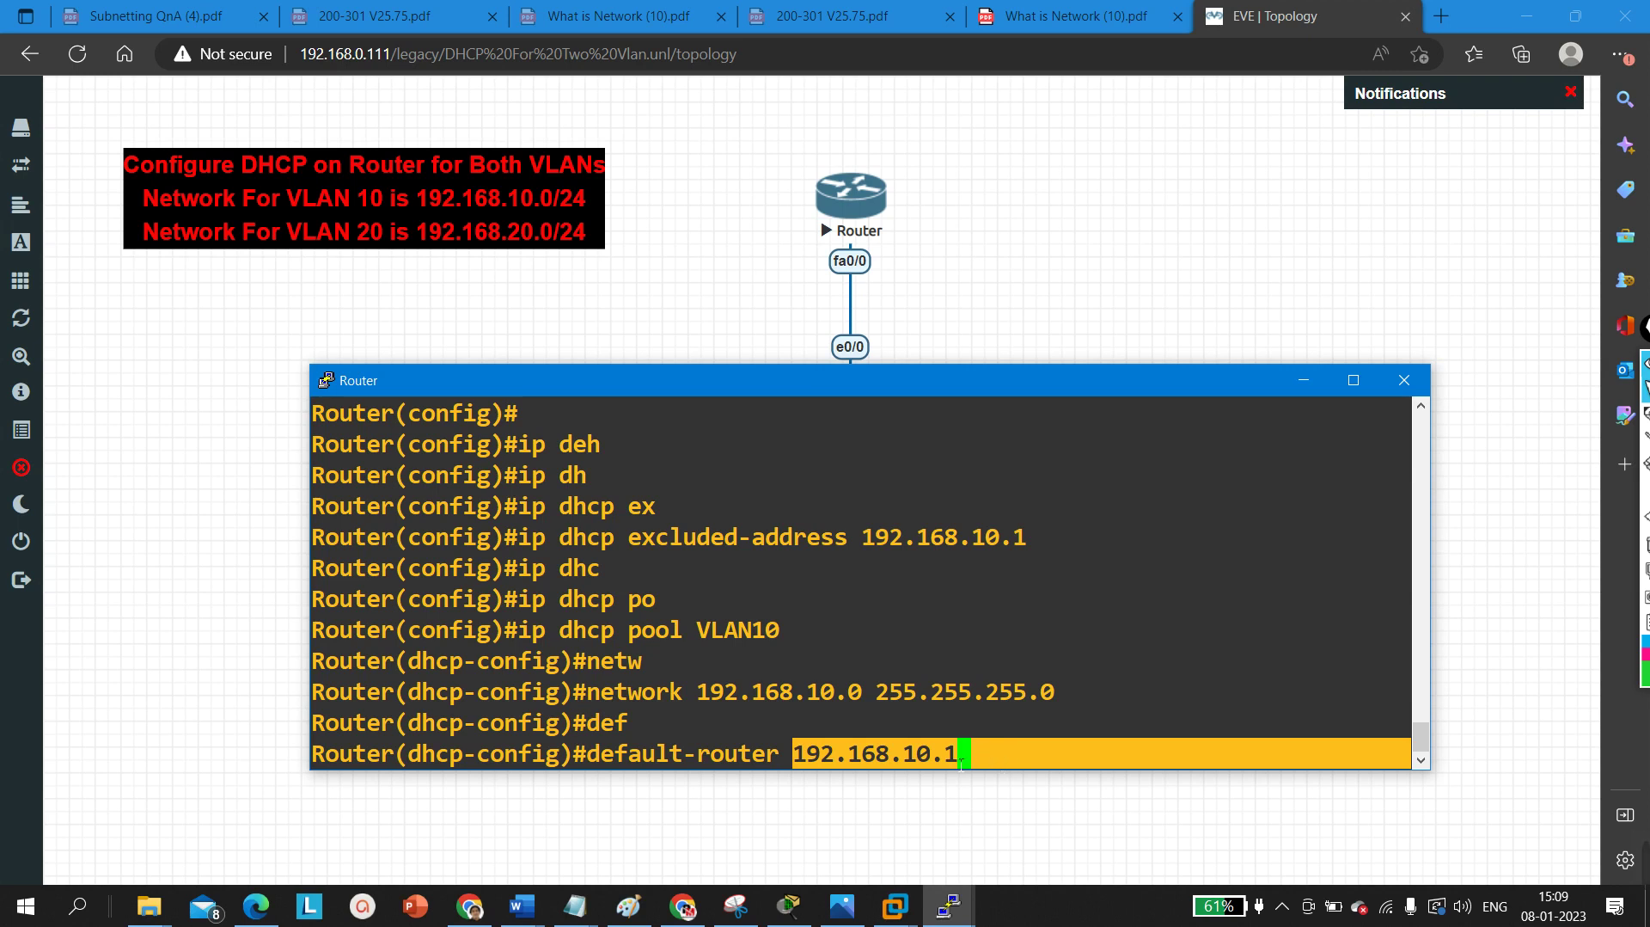
pyautogui.click(1032, 768)
pyautogui.moveTo(1032, 767); pyautogui.dragTo(810, 769)
pyautogui.click(970, 683)
pyautogui.press('Return')
pyautogui.press('Return')
pyautogui.press('Return')
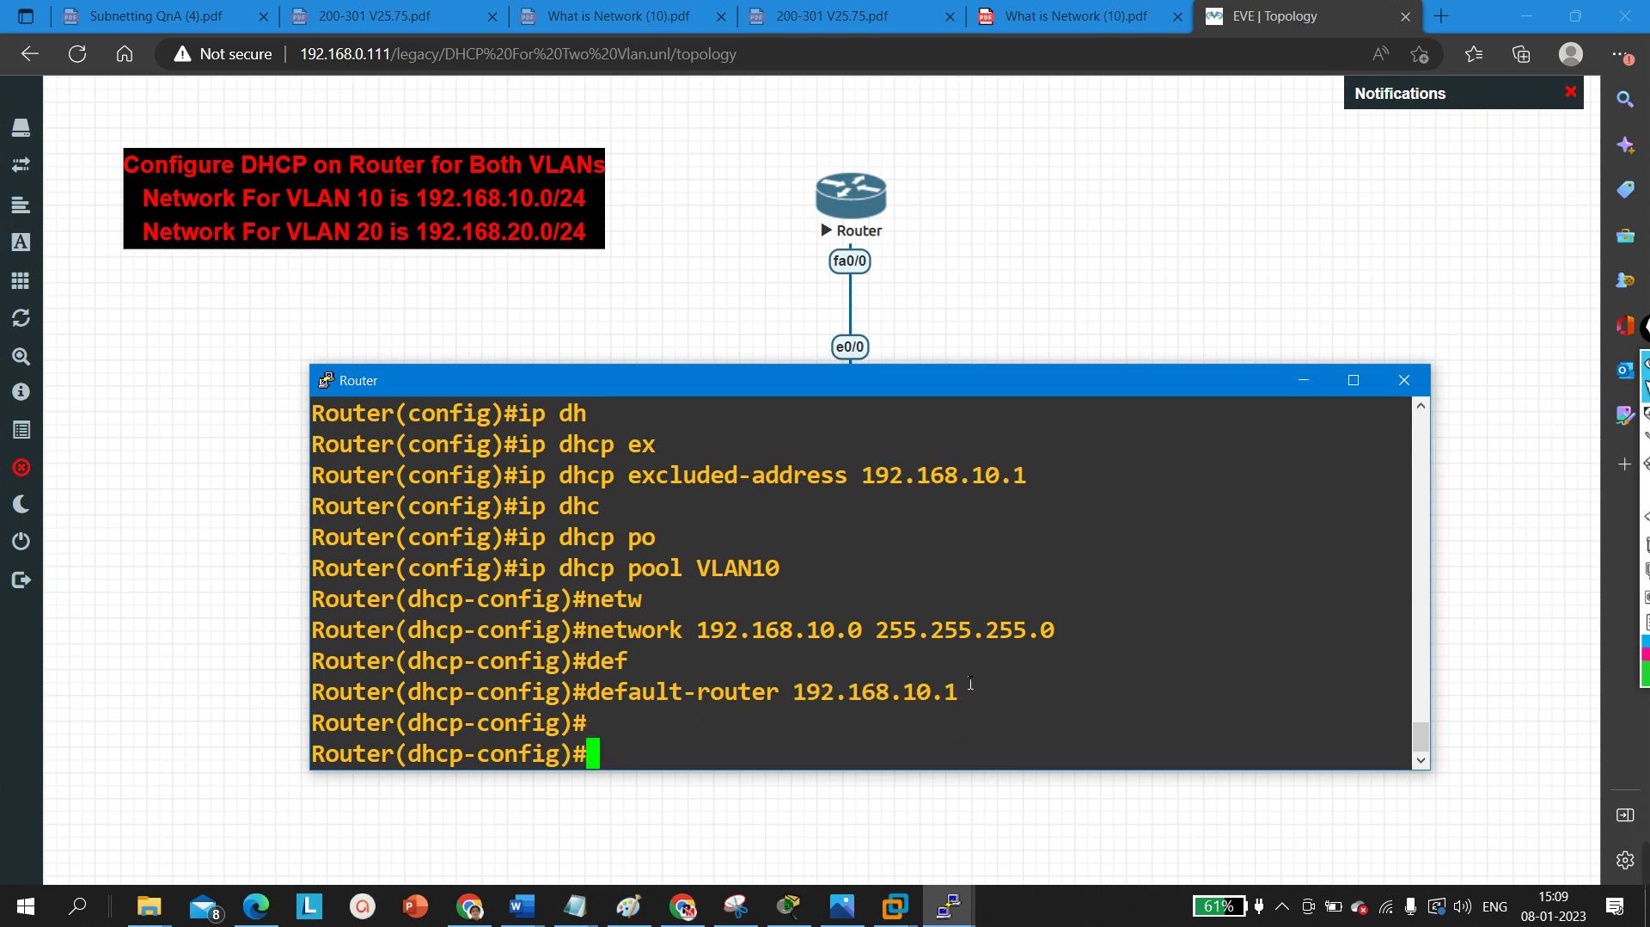
# - Leave the VLAN10 pool and exclude 192.168.20.1 from DHCP leasing
pyautogui.write('ex')
pyautogui.press('Return')
pyautogui.press('Return')
pyautogui.press('Return')
pyautogui.press('Return')
pyautogui.write('ip')
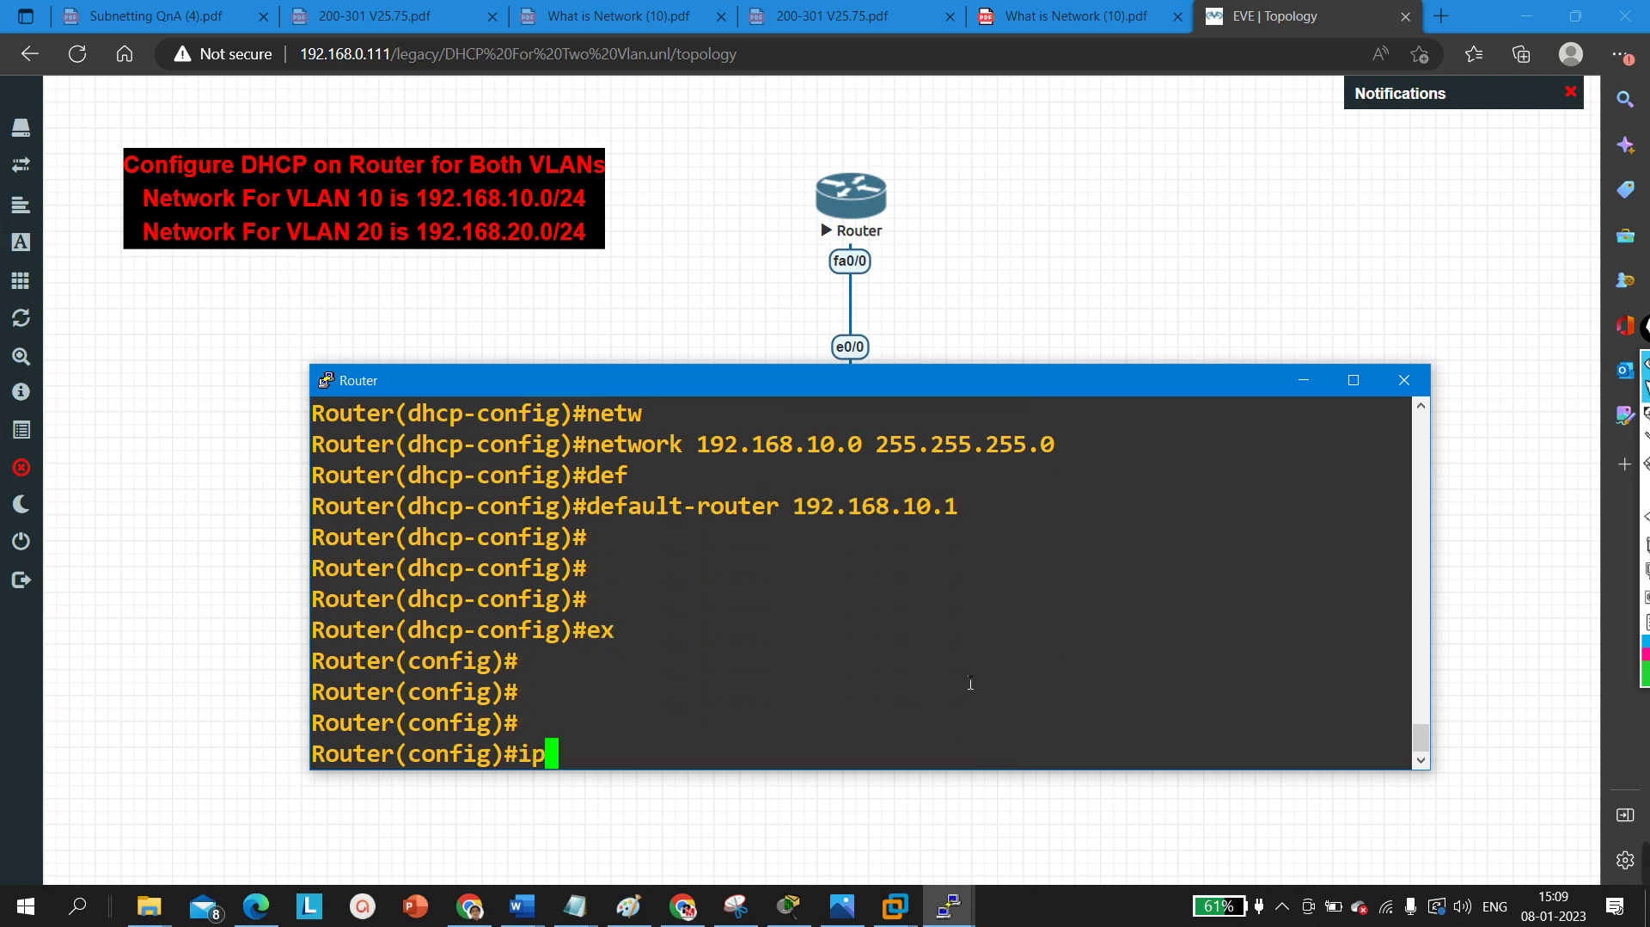
pyautogui.write(' dhc')
pyautogui.press('Tab')
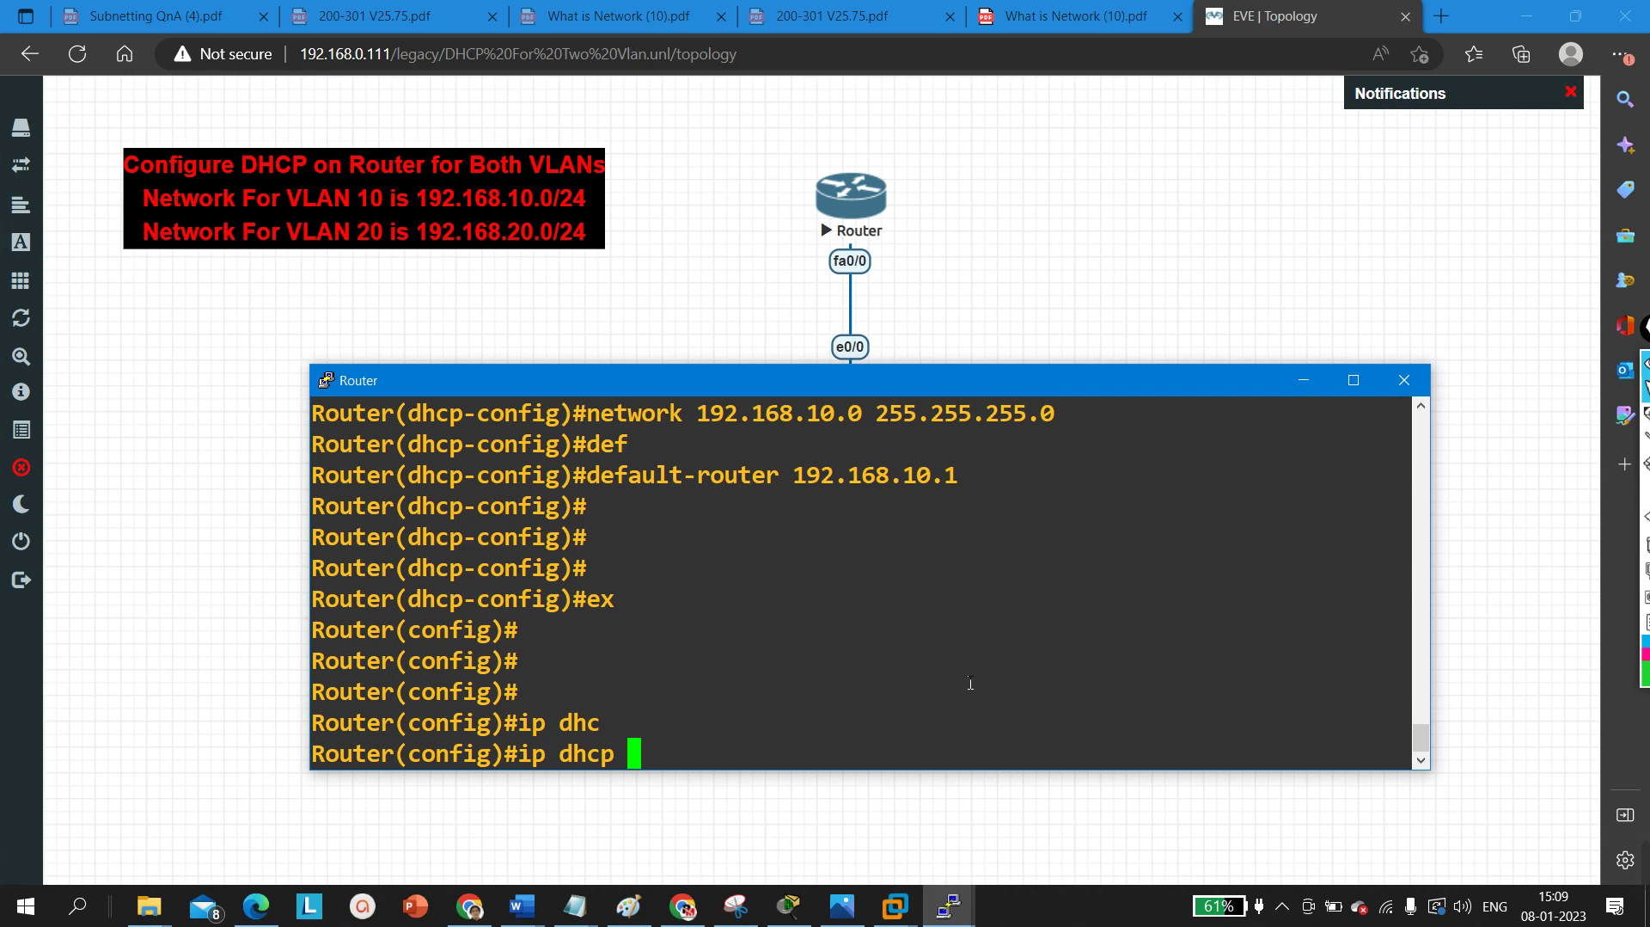
pyautogui.write('ex')
pyautogui.press('Tab')
pyautogui.write('192.168.20.1')
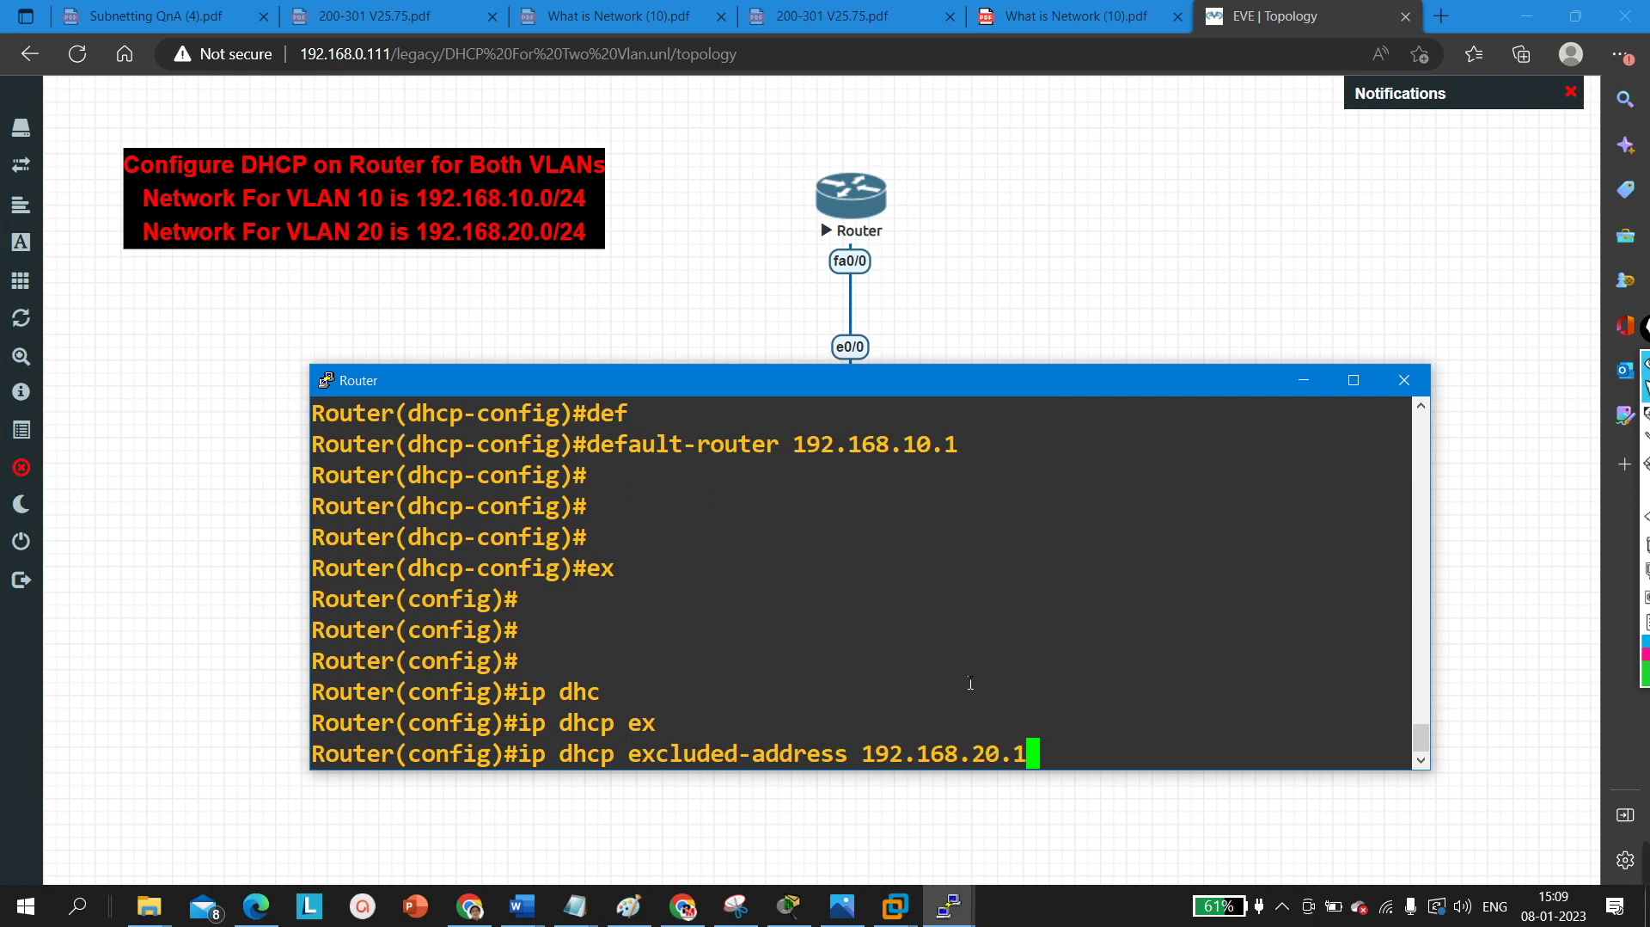
pyautogui.moveTo(1048, 756); pyautogui.dragTo(877, 753)
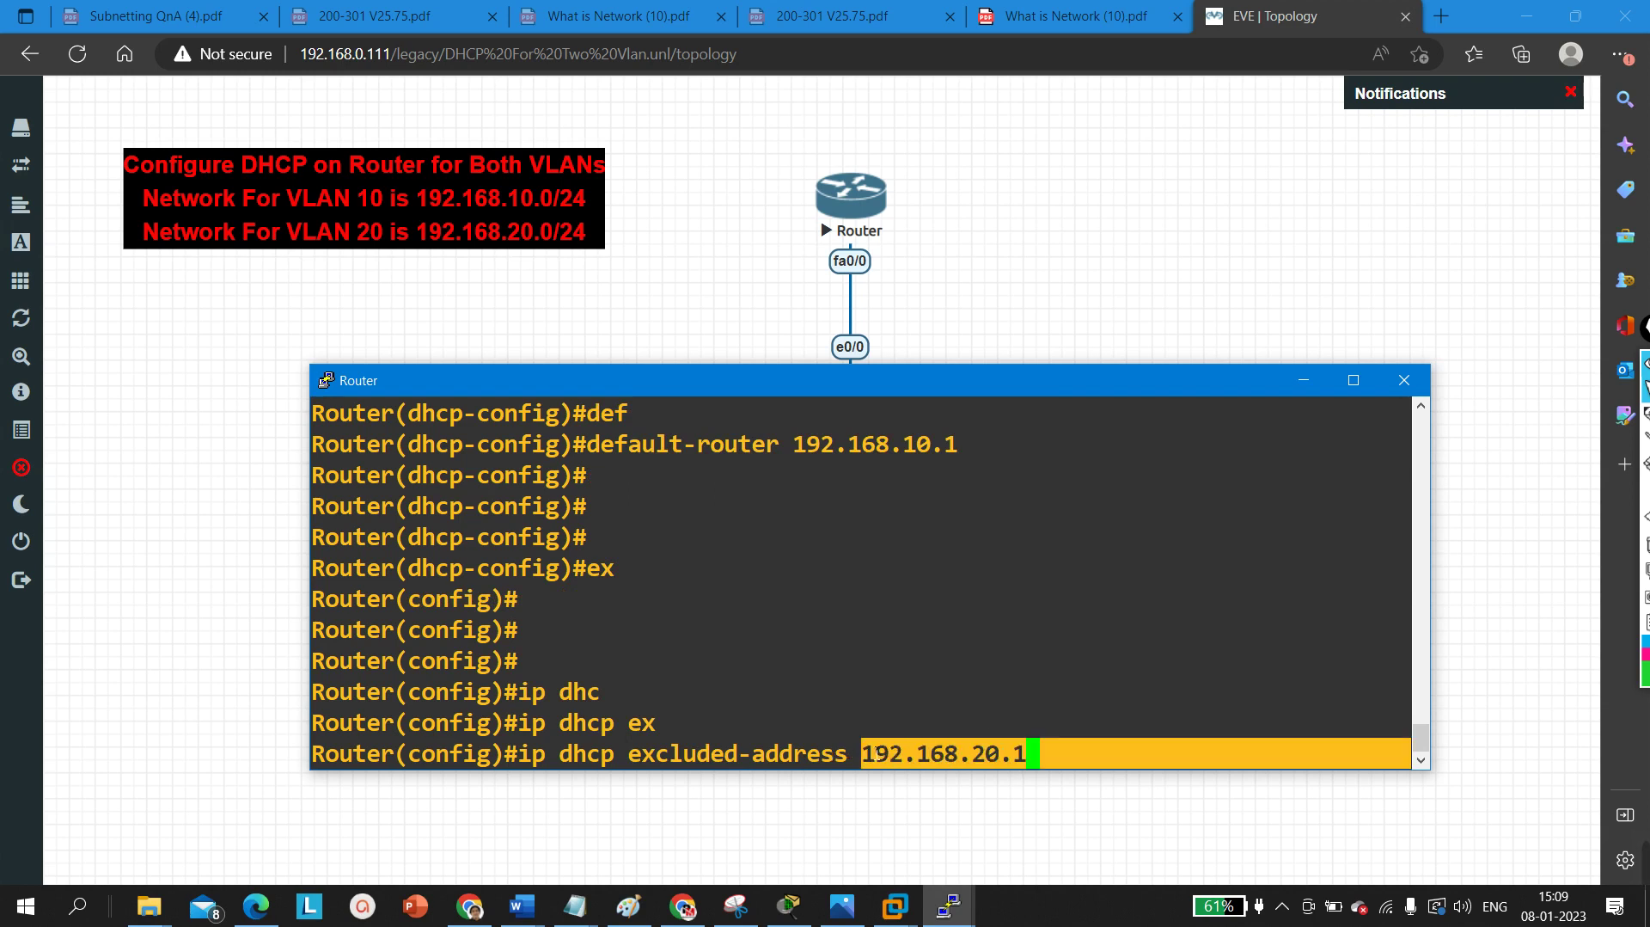
pyautogui.press('Return')
pyautogui.press('Return')
# - Create DHCP pool VLAN20 with ip dhcp pool VLAN20
pyautogui.write('ip dh')
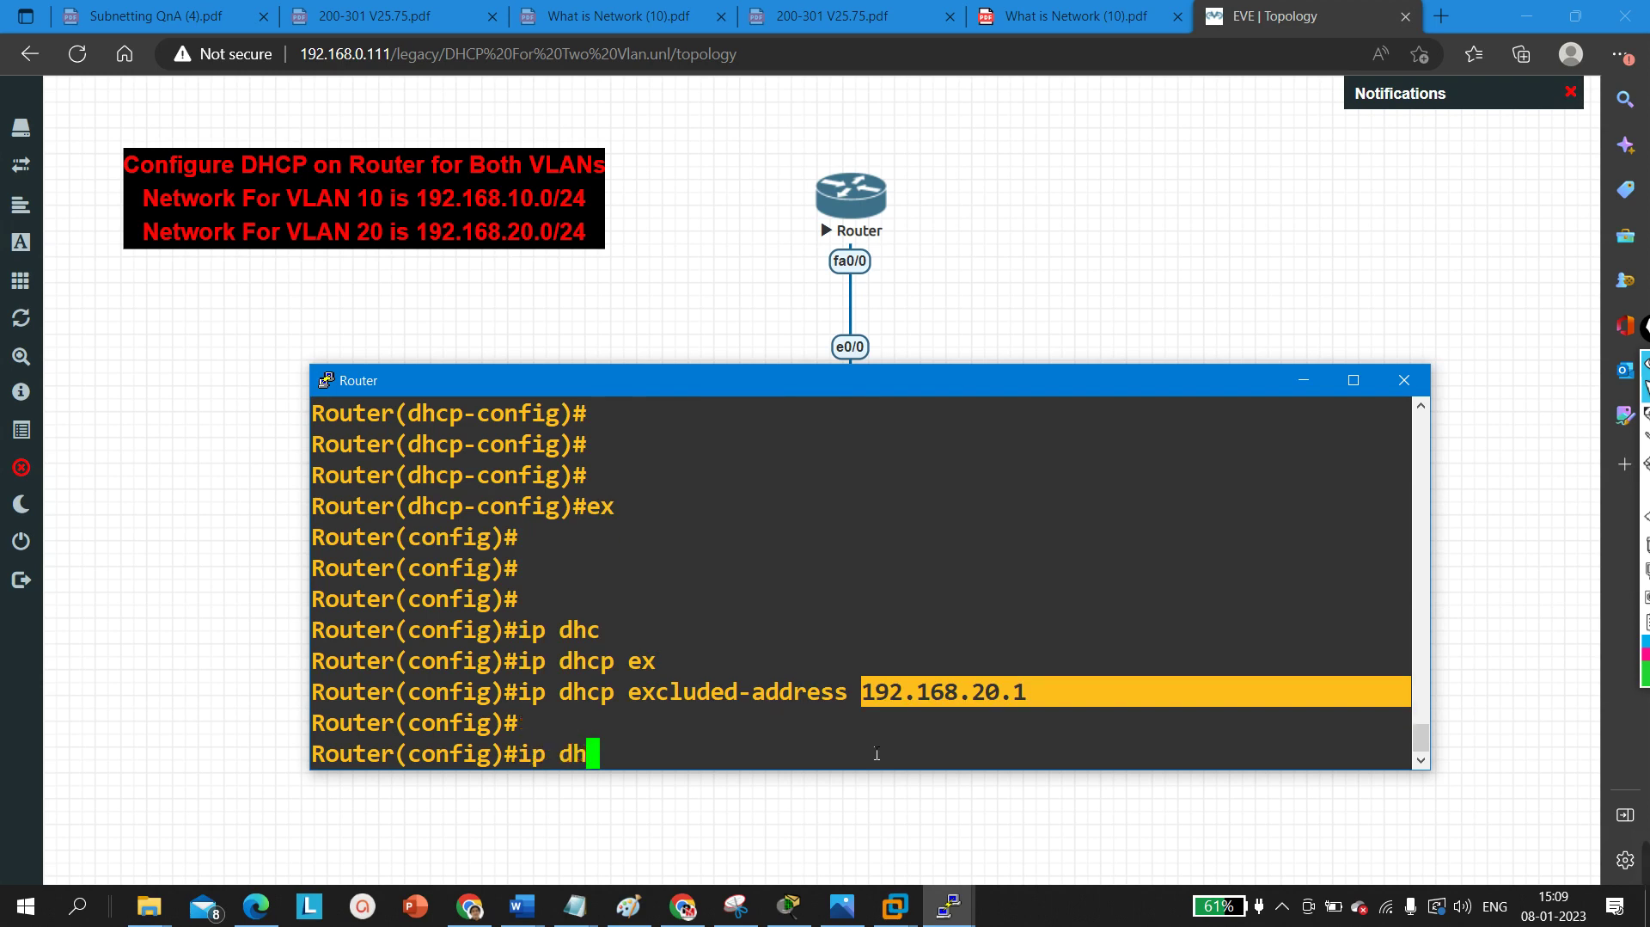
pyautogui.write('c')
pyautogui.press('Tab')
pyautogui.write('net')
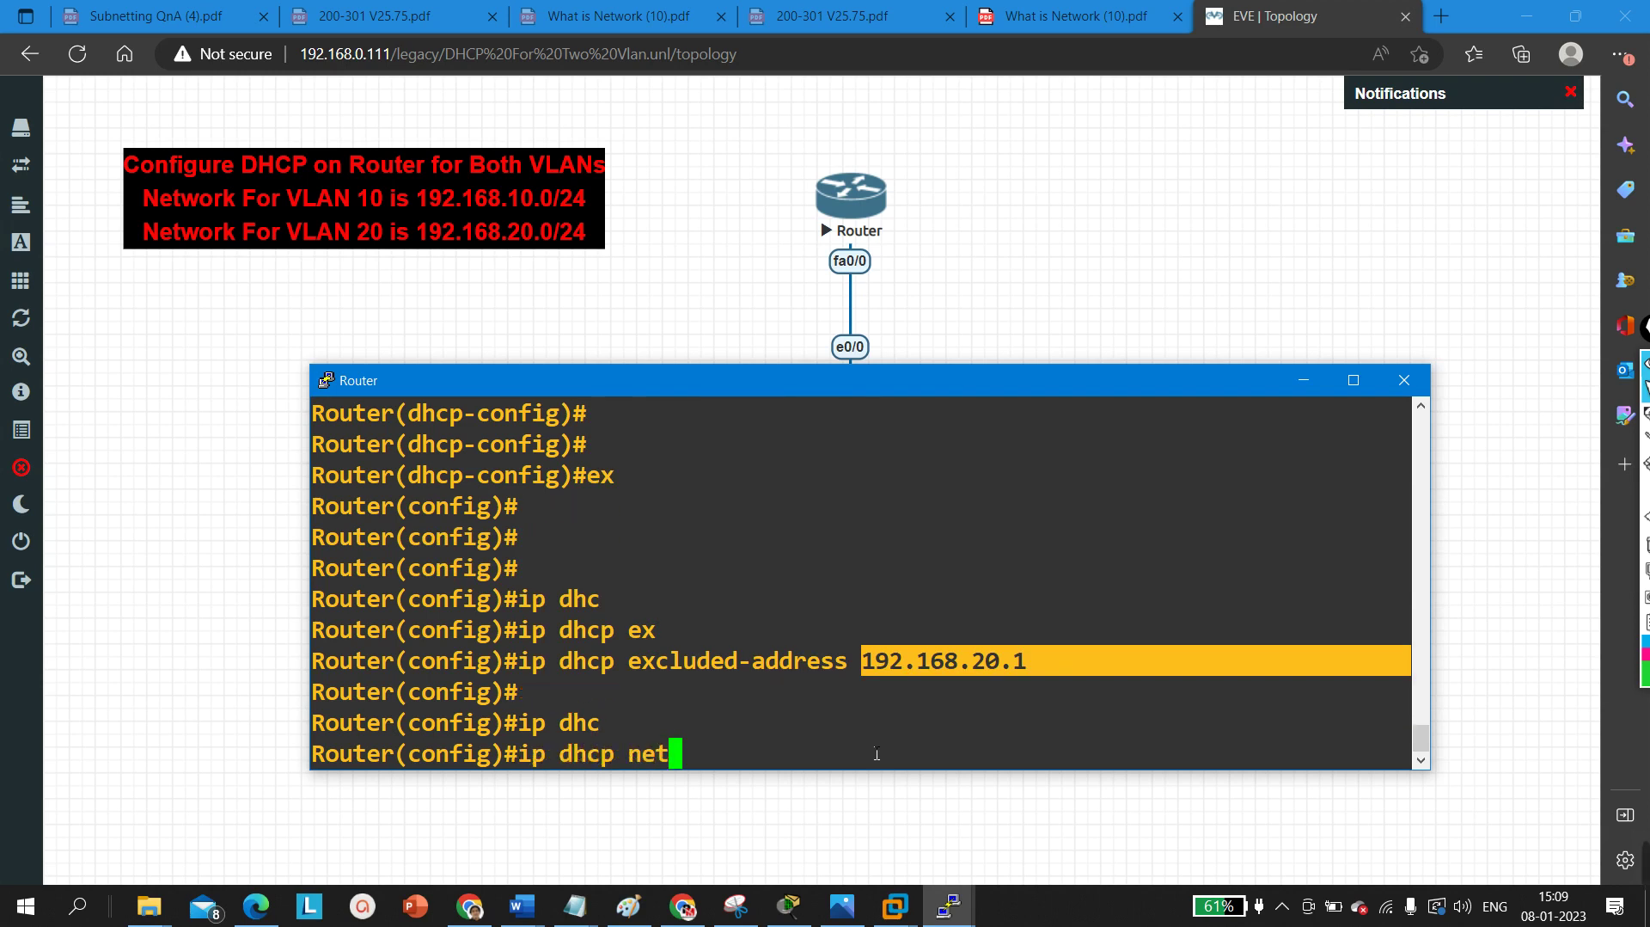
pyautogui.press('BackSpace')
pyautogui.press('BackSpace')
pyautogui.press('BackSpace')
pyautogui.write('pool')
pyautogui.press('Tab')
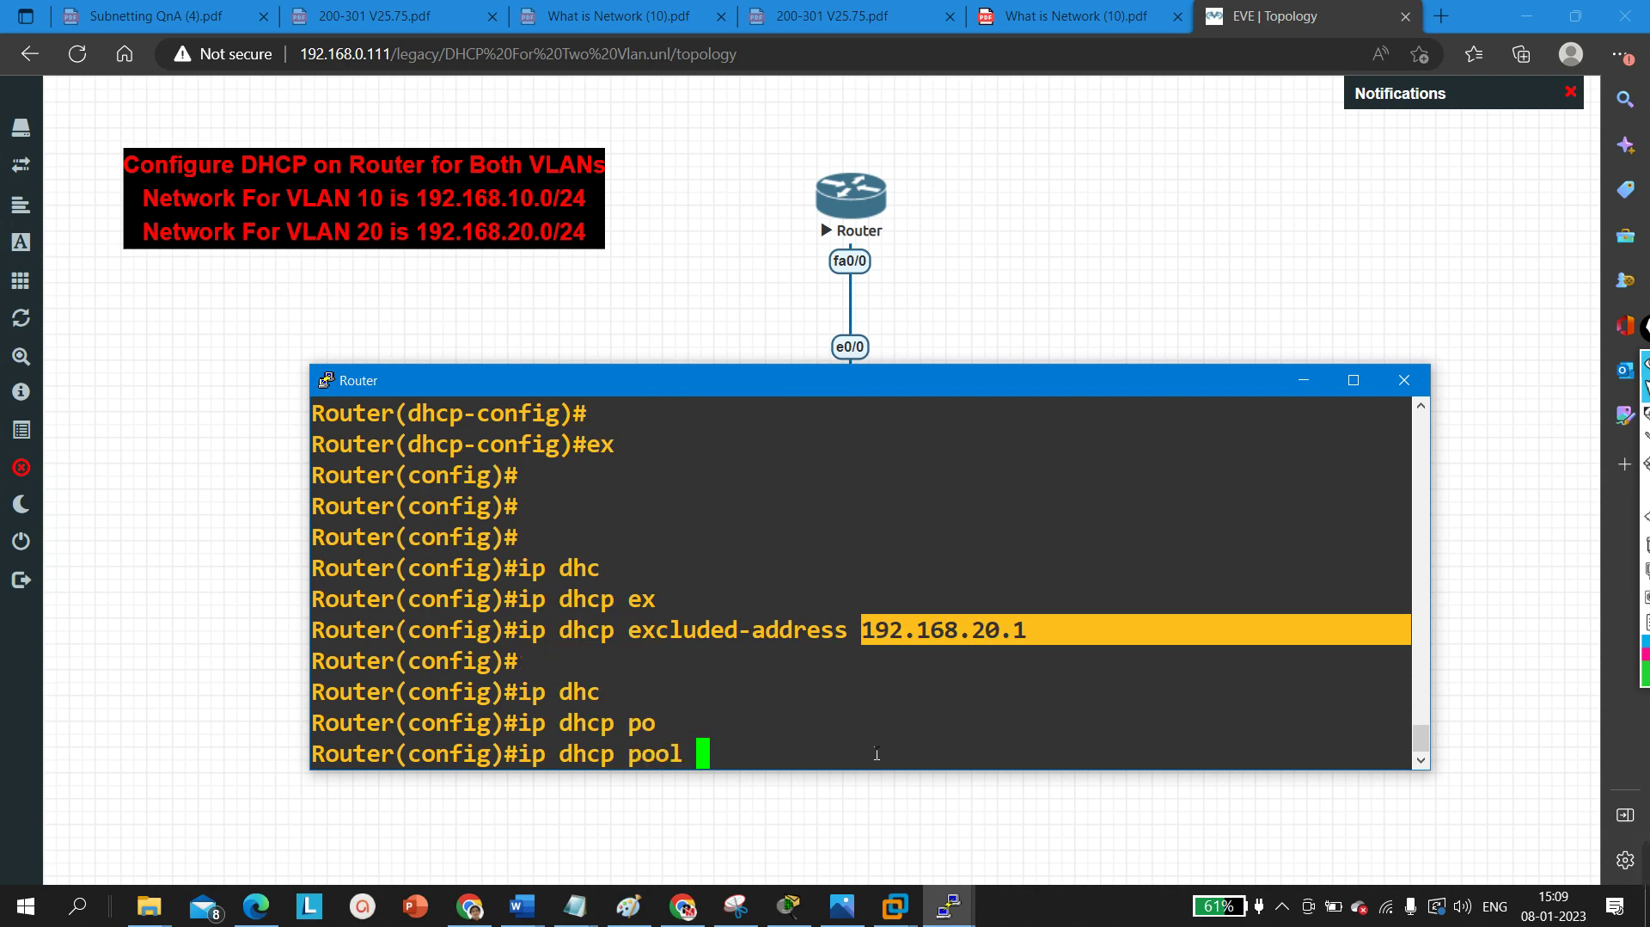
pyautogui.press('capslock')
pyautogui.write('V')
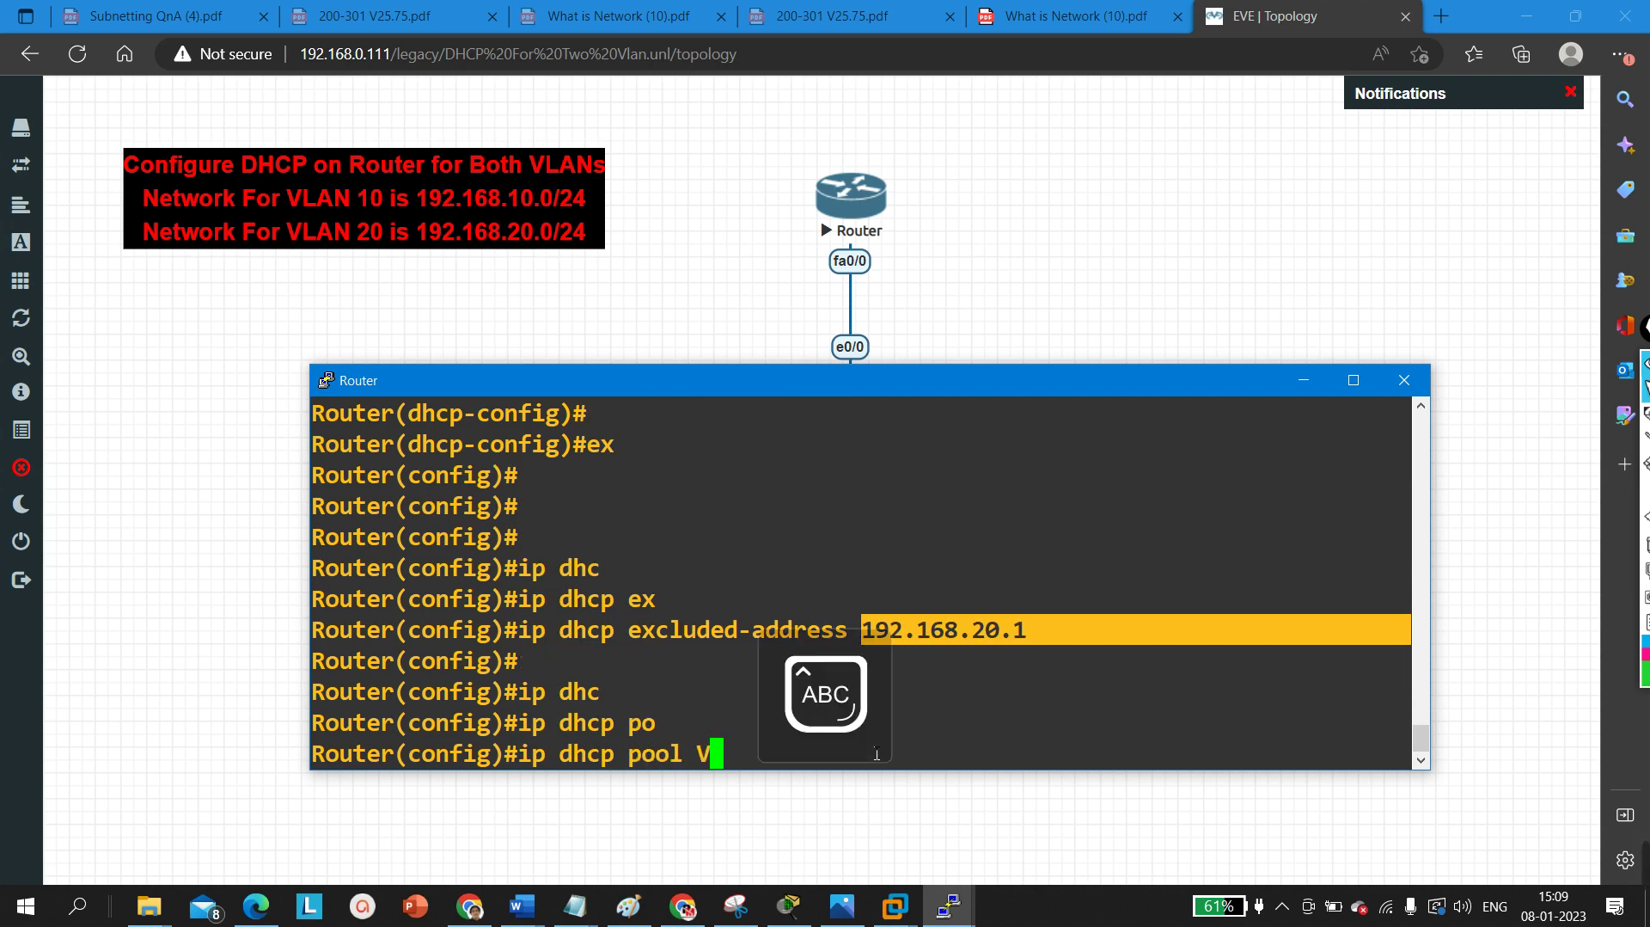
pyautogui.write('LAN20')
pyautogui.press('Return')
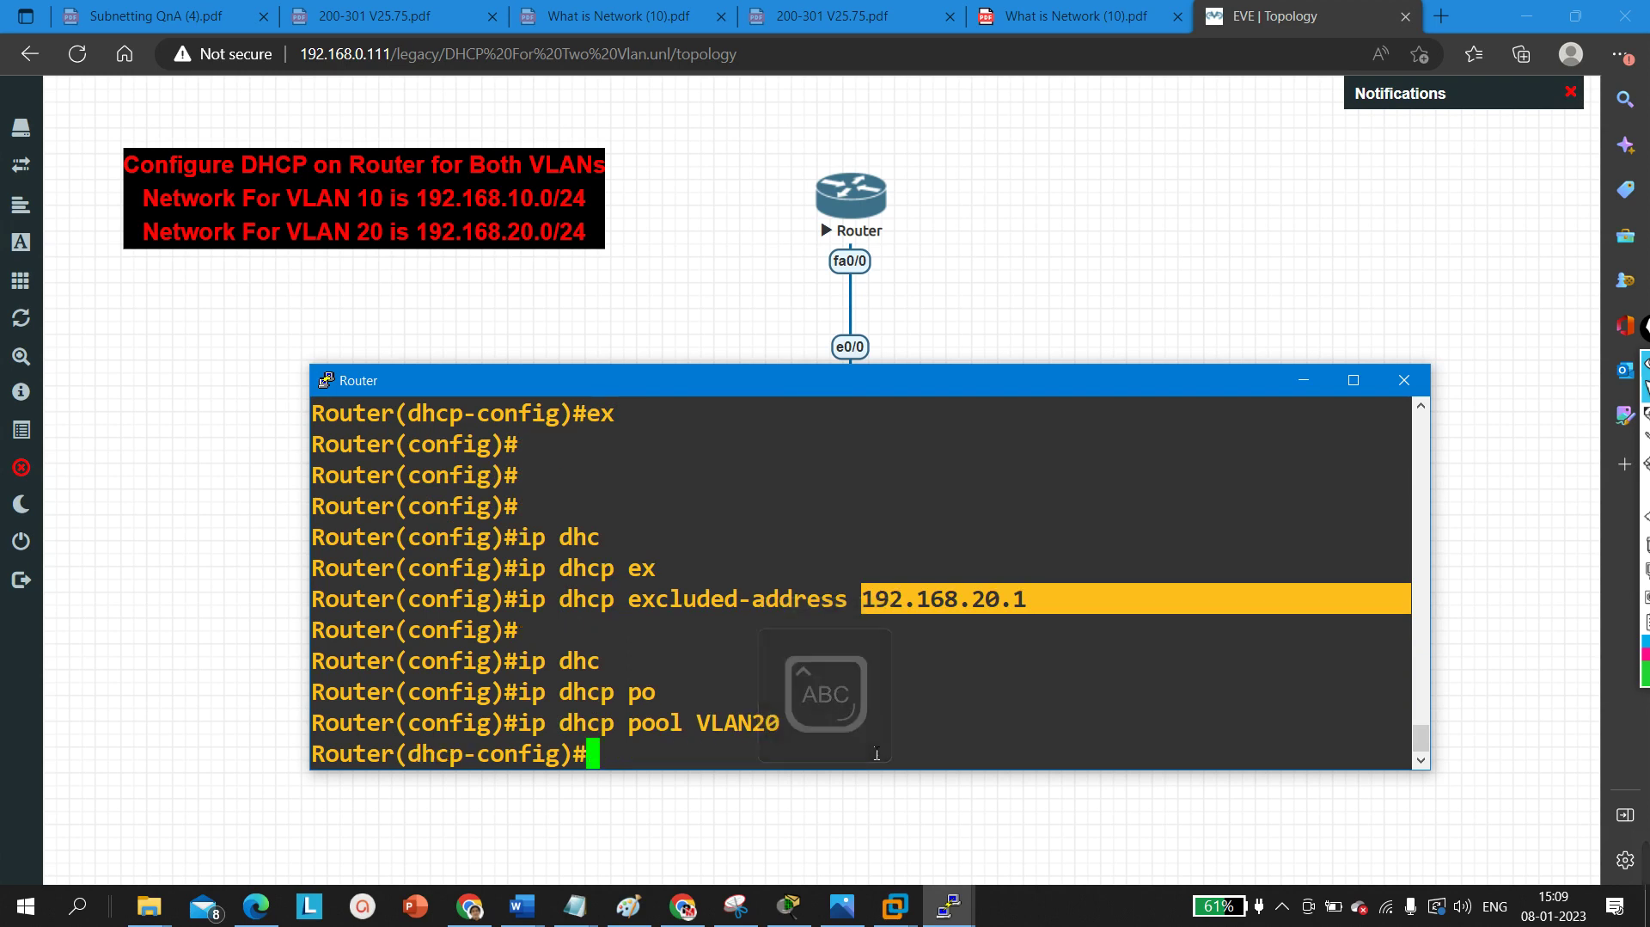
pyautogui.press('Return')
# - Give pool VLAN20 network 192.168.20.0 255.255.255.0 and default-router 192.168.20.1
pyautogui.write('netw')
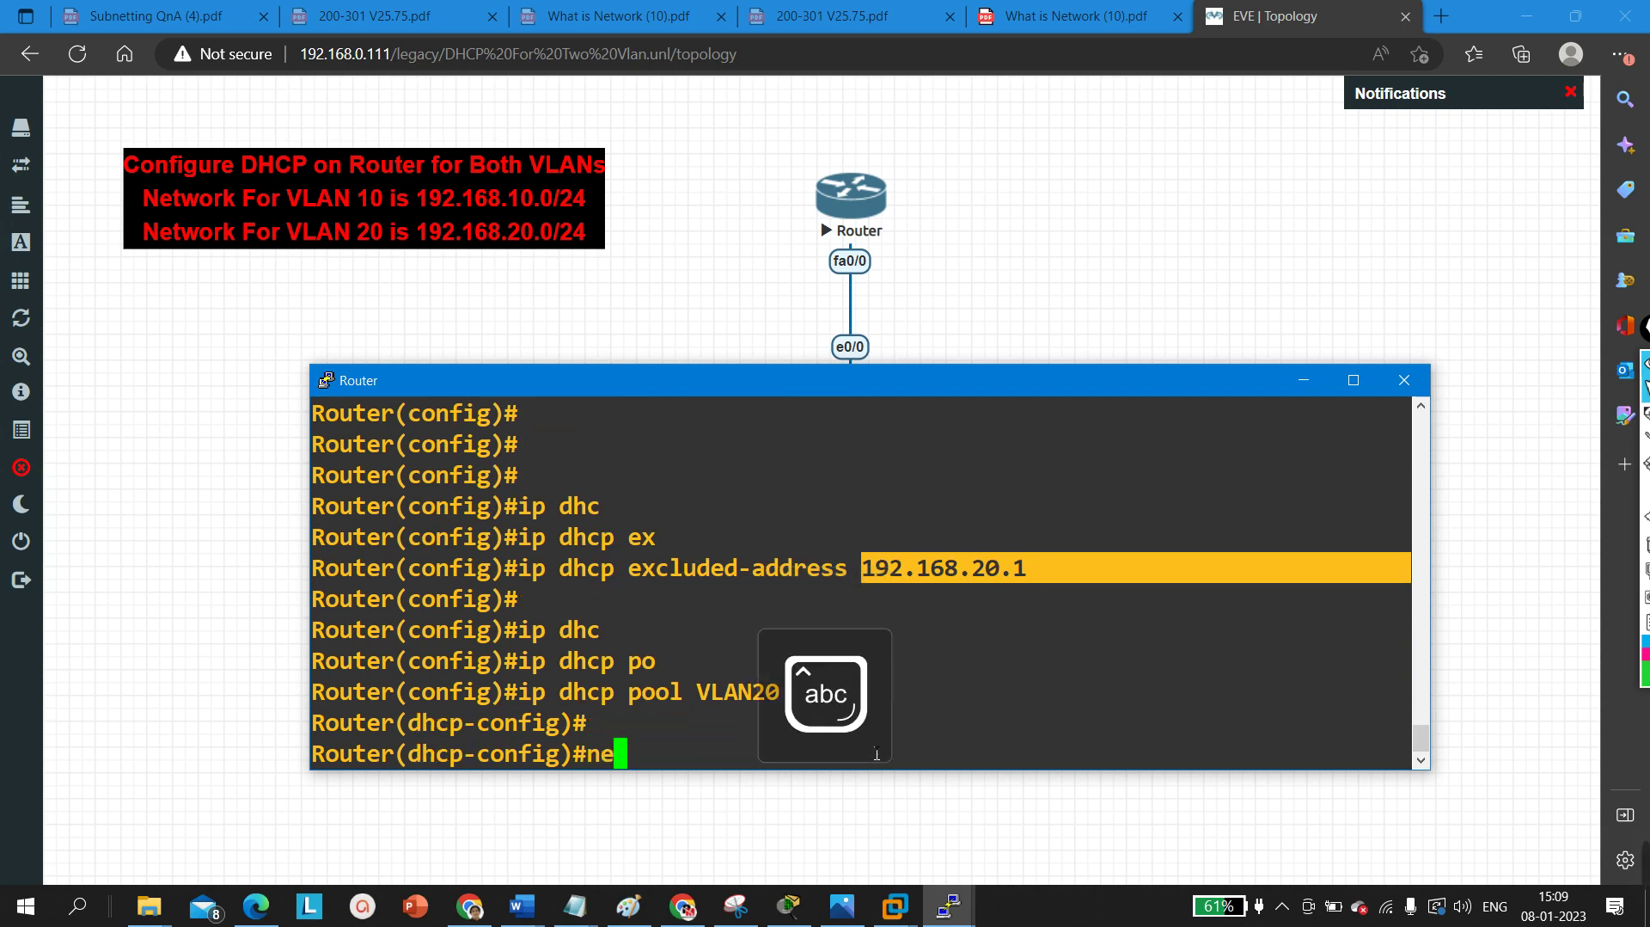
pyautogui.press('Tab')
pyautogui.write('192.')
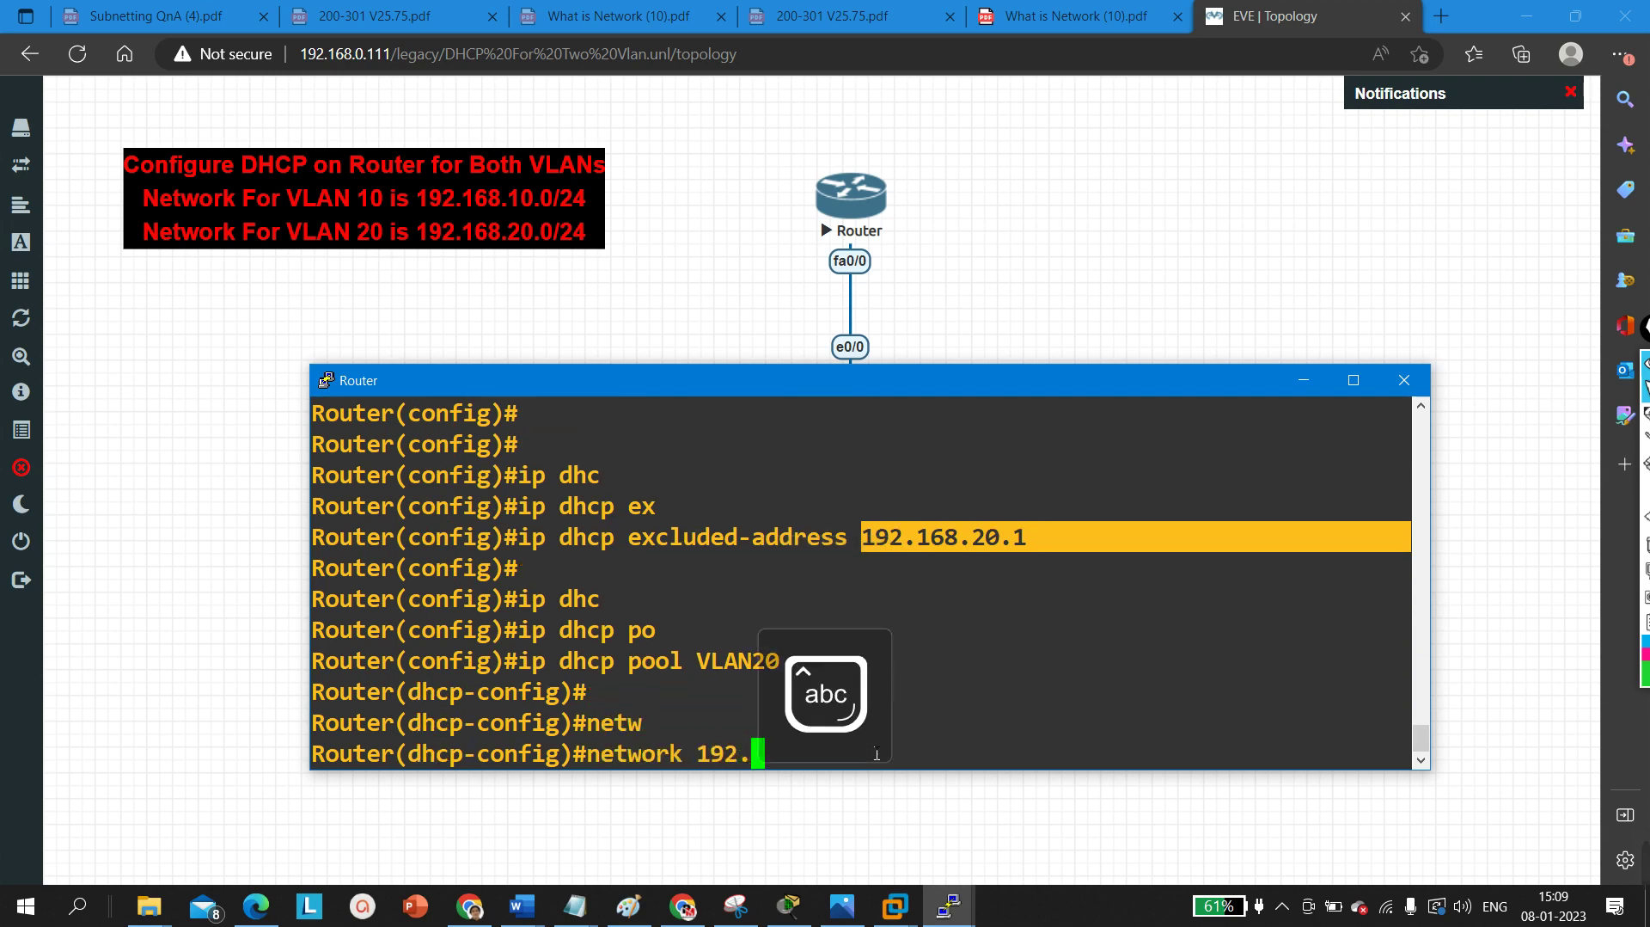
pyautogui.write('168.20.')
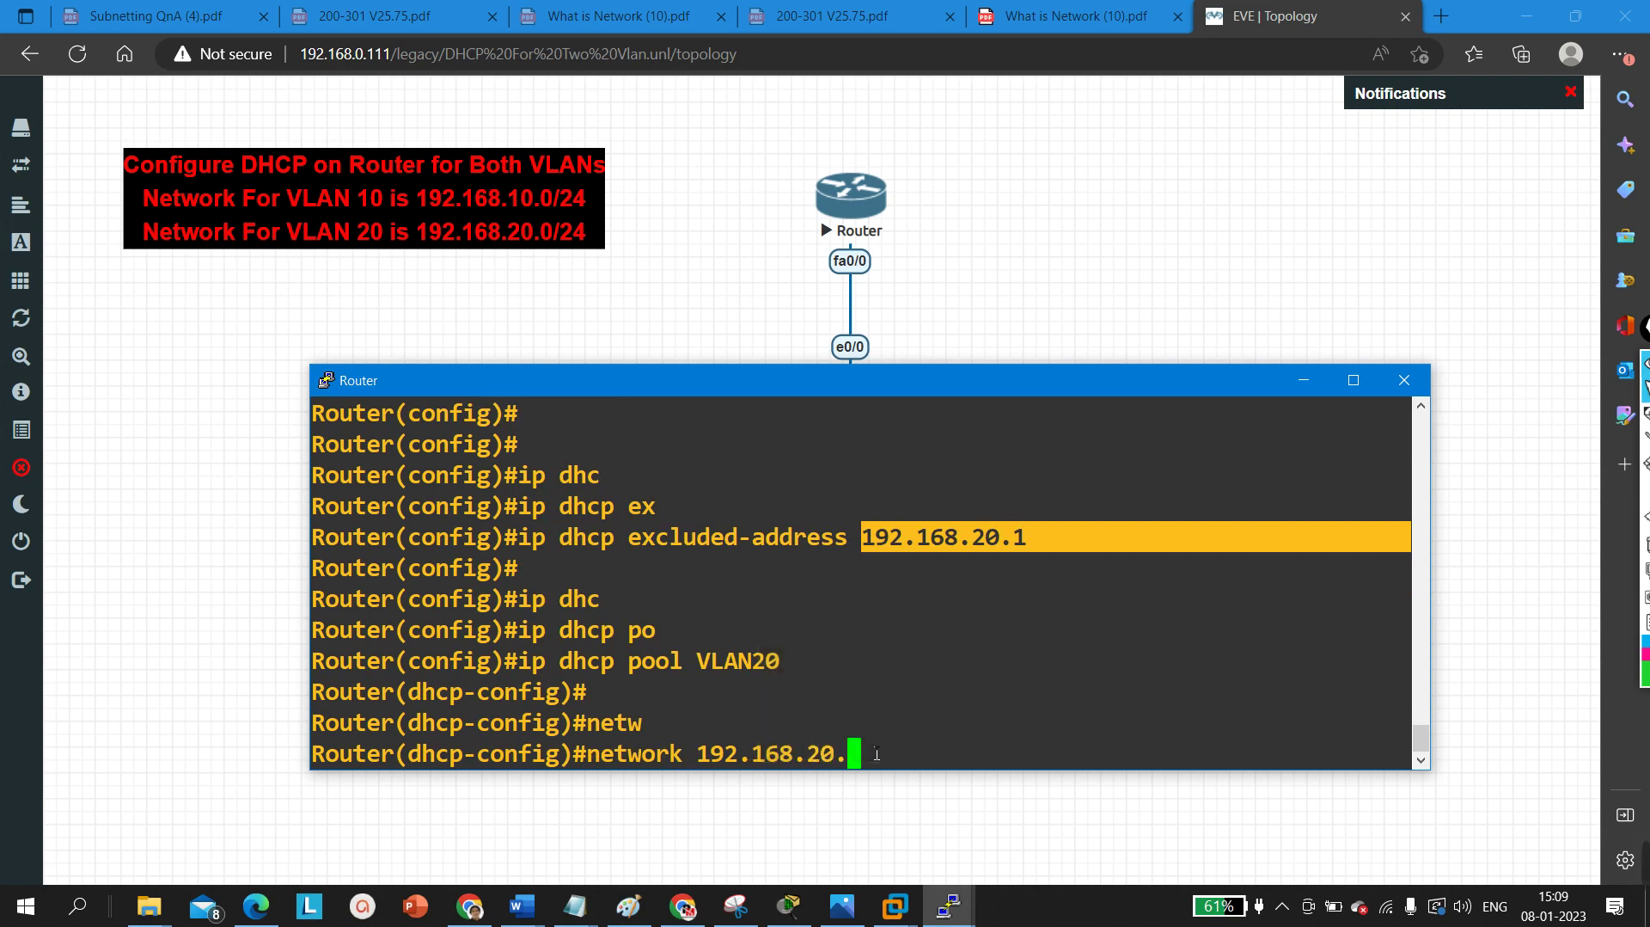
pyautogui.write('0 255.')
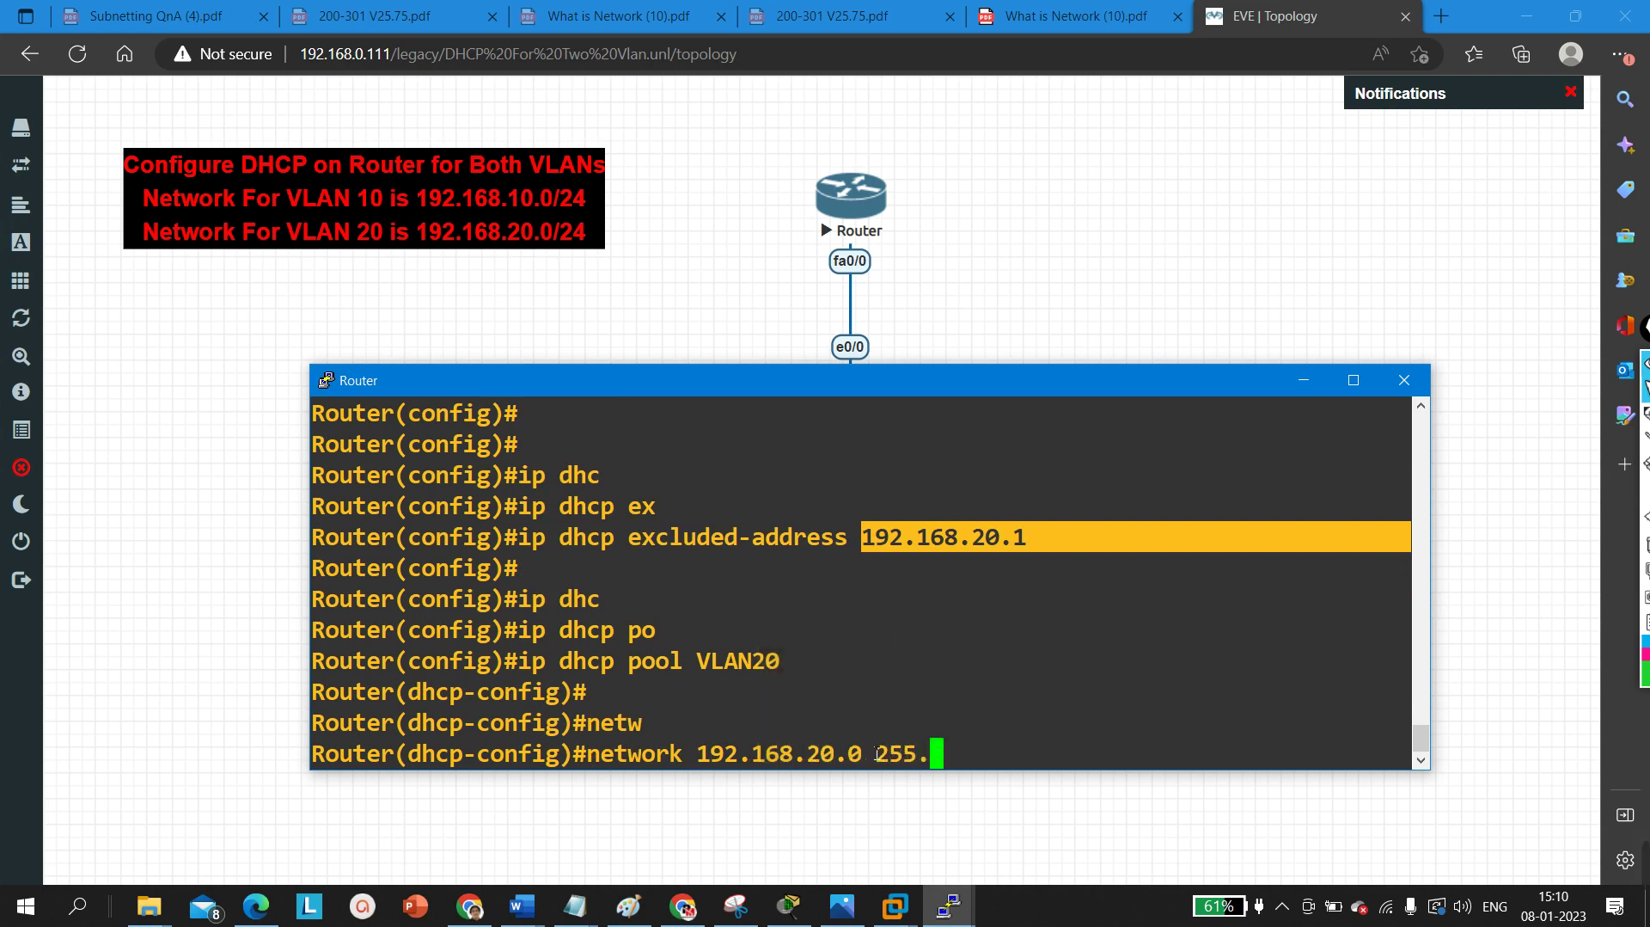
pyautogui.write('255.255.0')
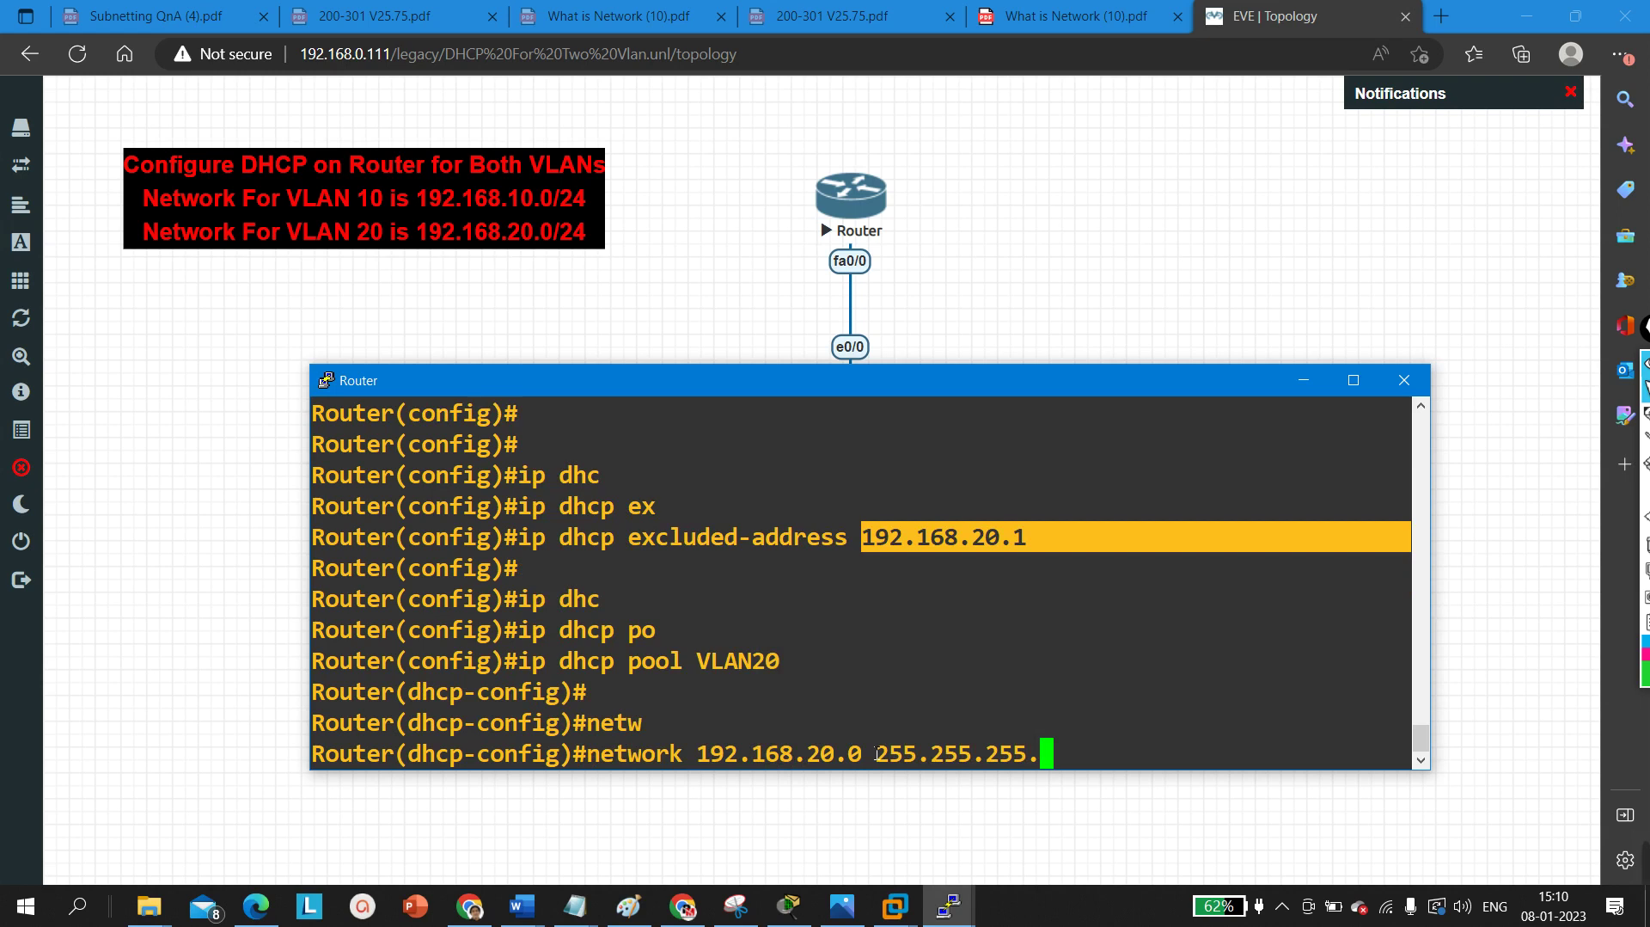
pyautogui.press('Return')
pyautogui.write('def')
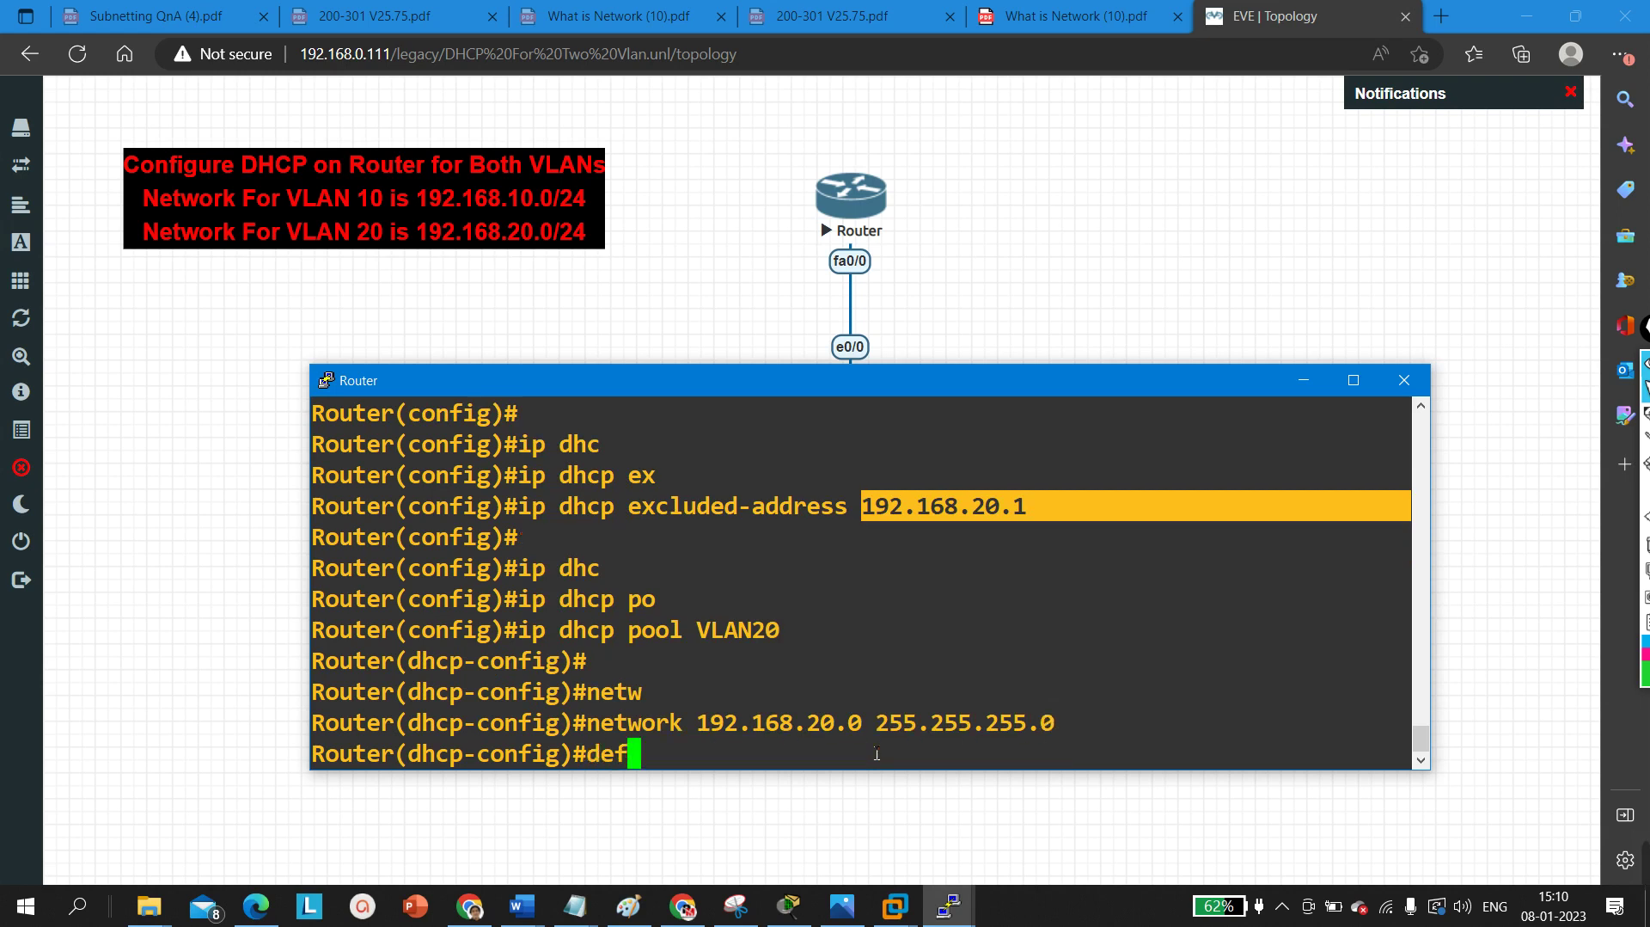
pyautogui.press('Tab')
pyautogui.write('192')
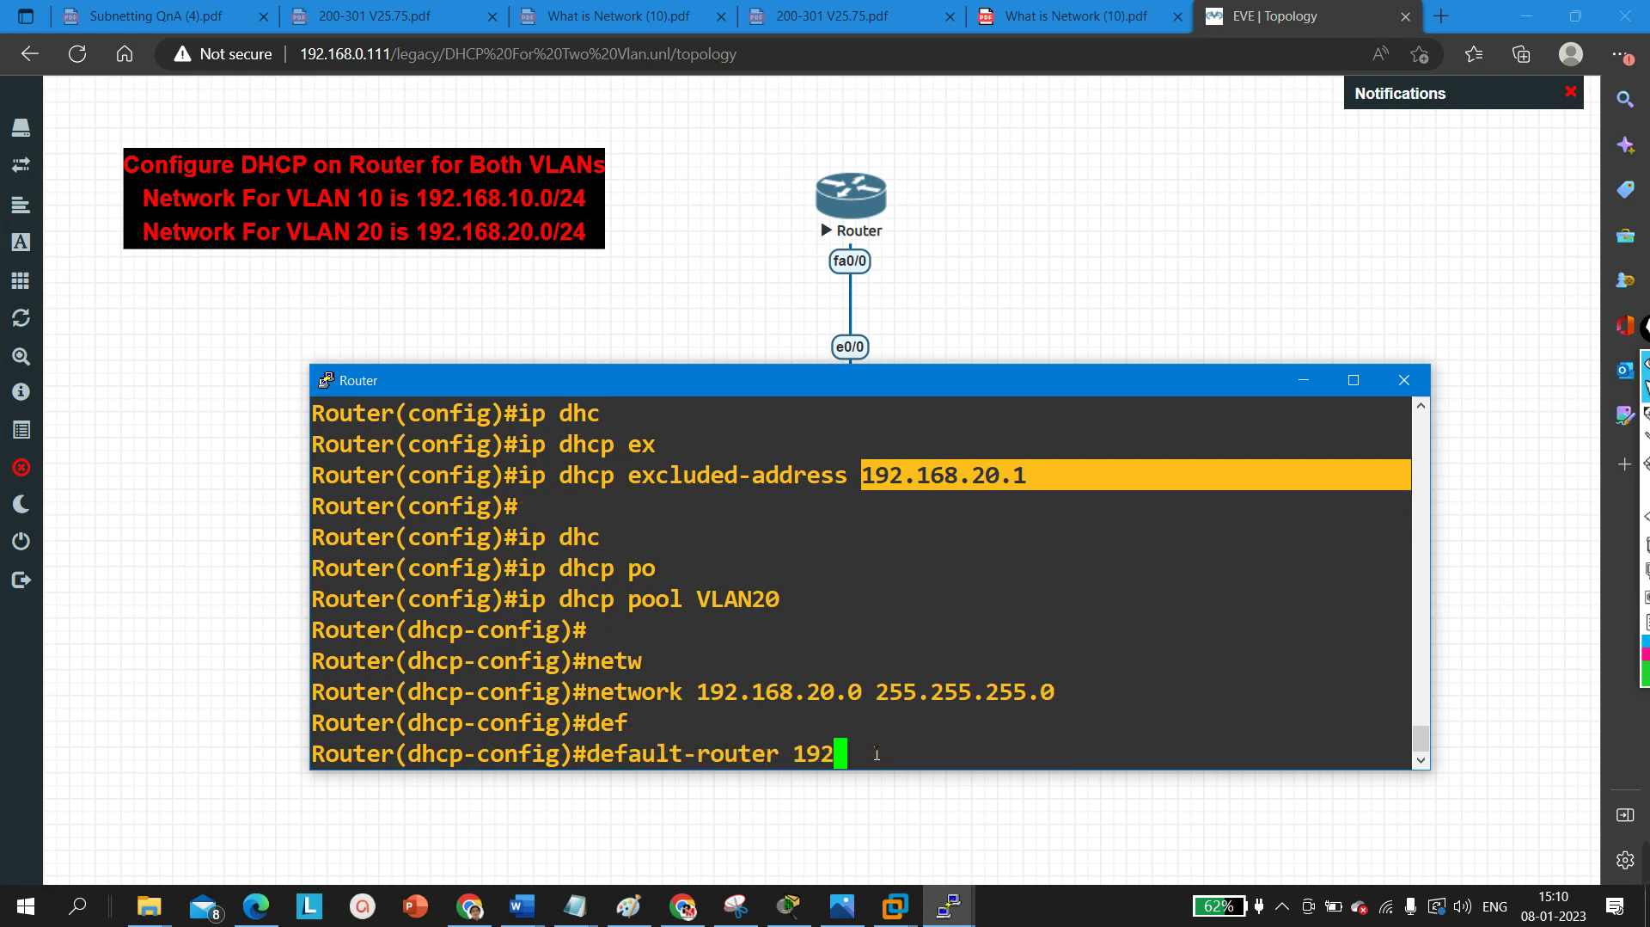
pyautogui.write('.168.20.')
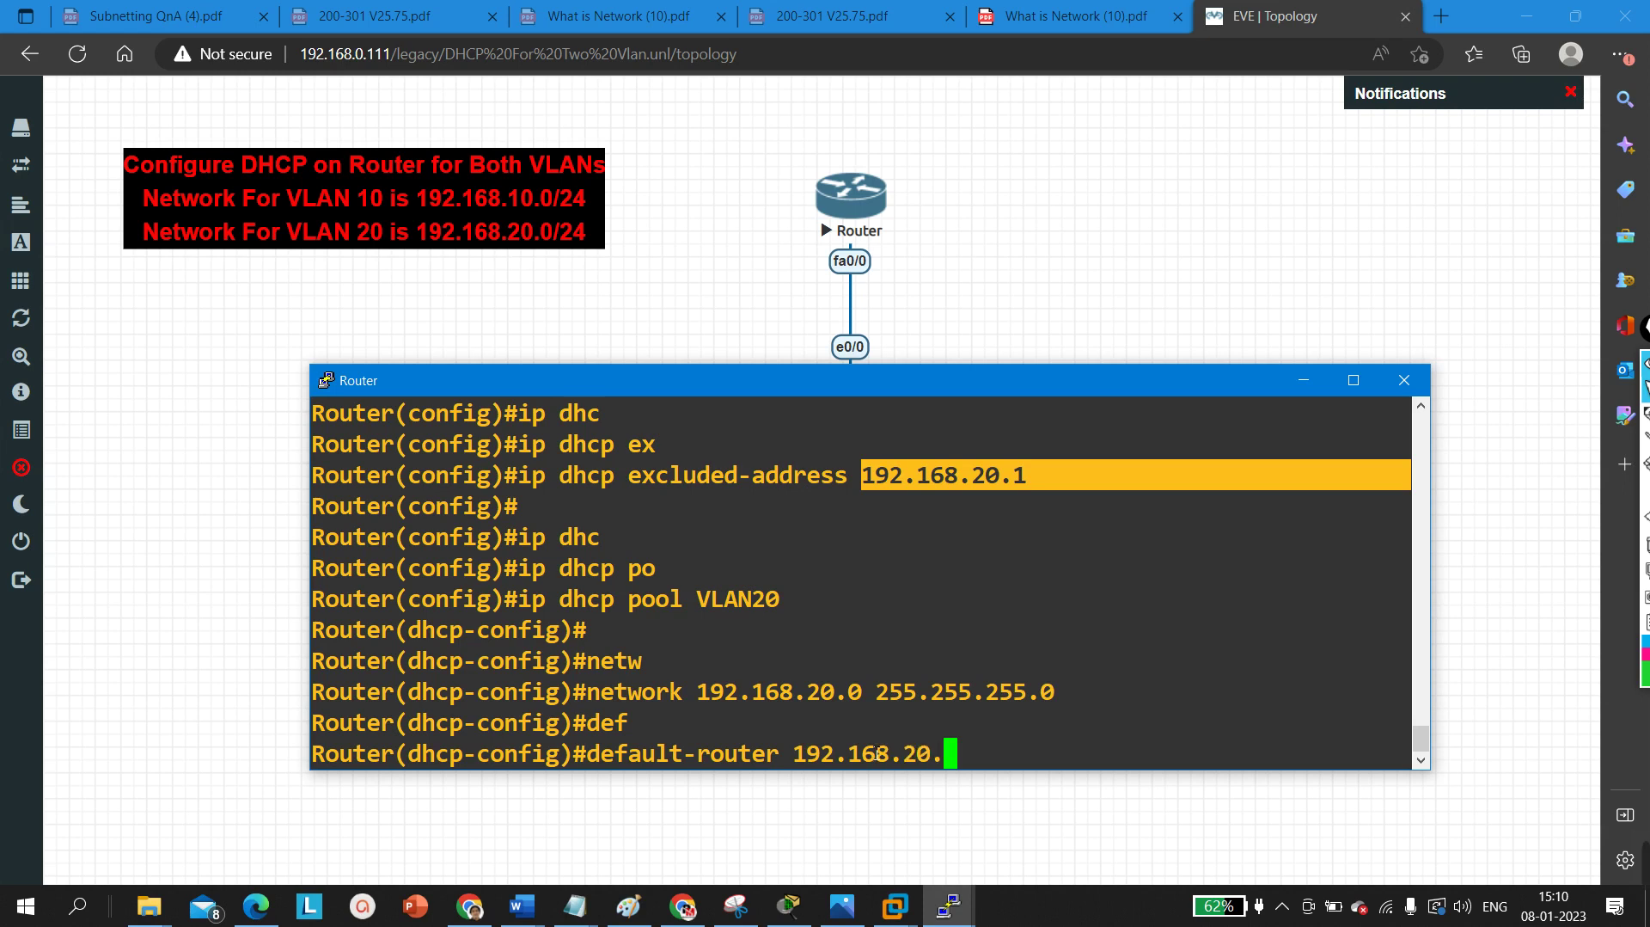
pyautogui.write('1')
pyautogui.press('Return')
pyautogui.press('Return')
pyautogui.press('Return')
pyautogui.press('Return')
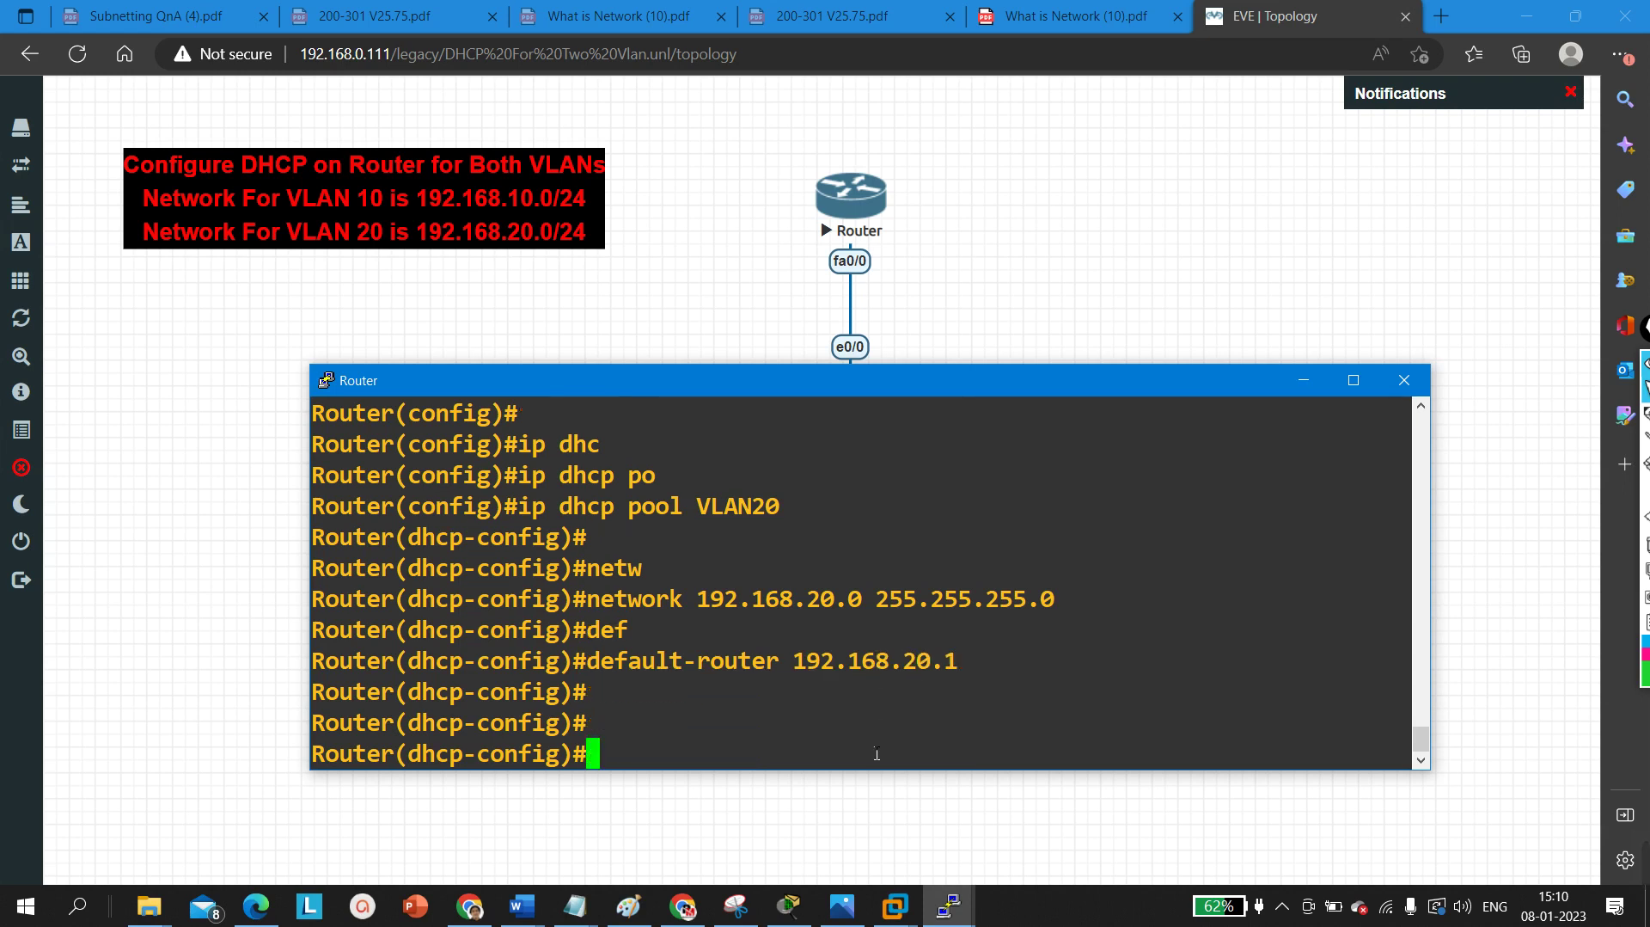
# - Leave the DHCP pool and bring interface f0/0 up with no shutdown
pyautogui.write('ex')
pyautogui.press('Return')
pyautogui.press('Return')
pyautogui.press('Return')
pyautogui.write('int')
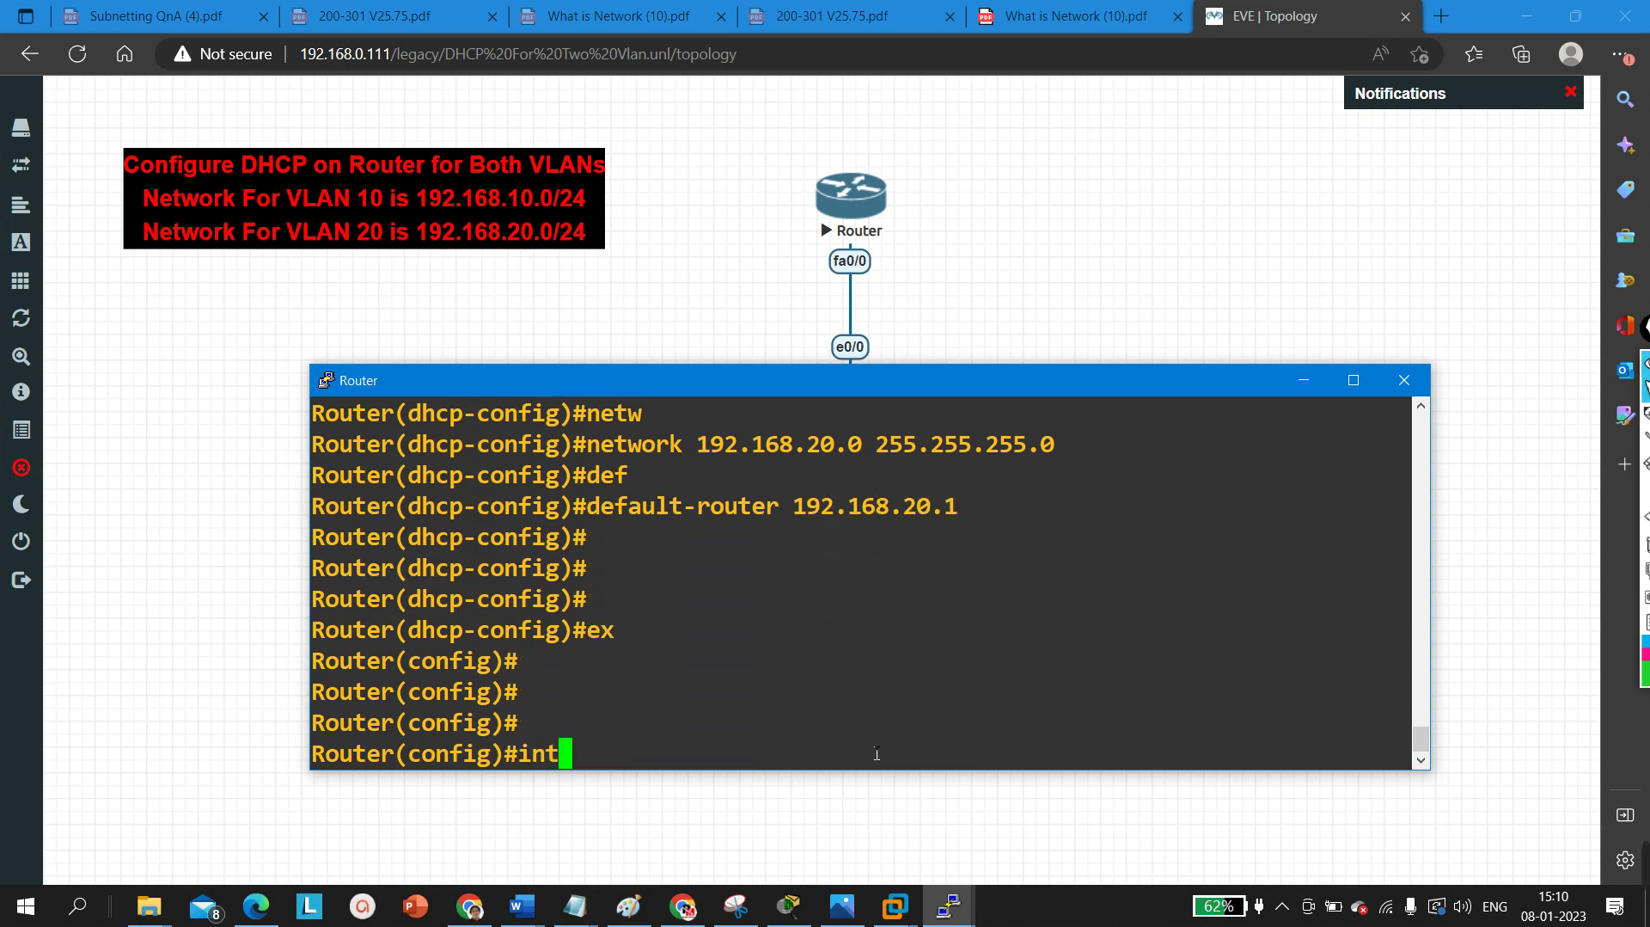
pyautogui.write(' f0/0')
pyautogui.press('Return')
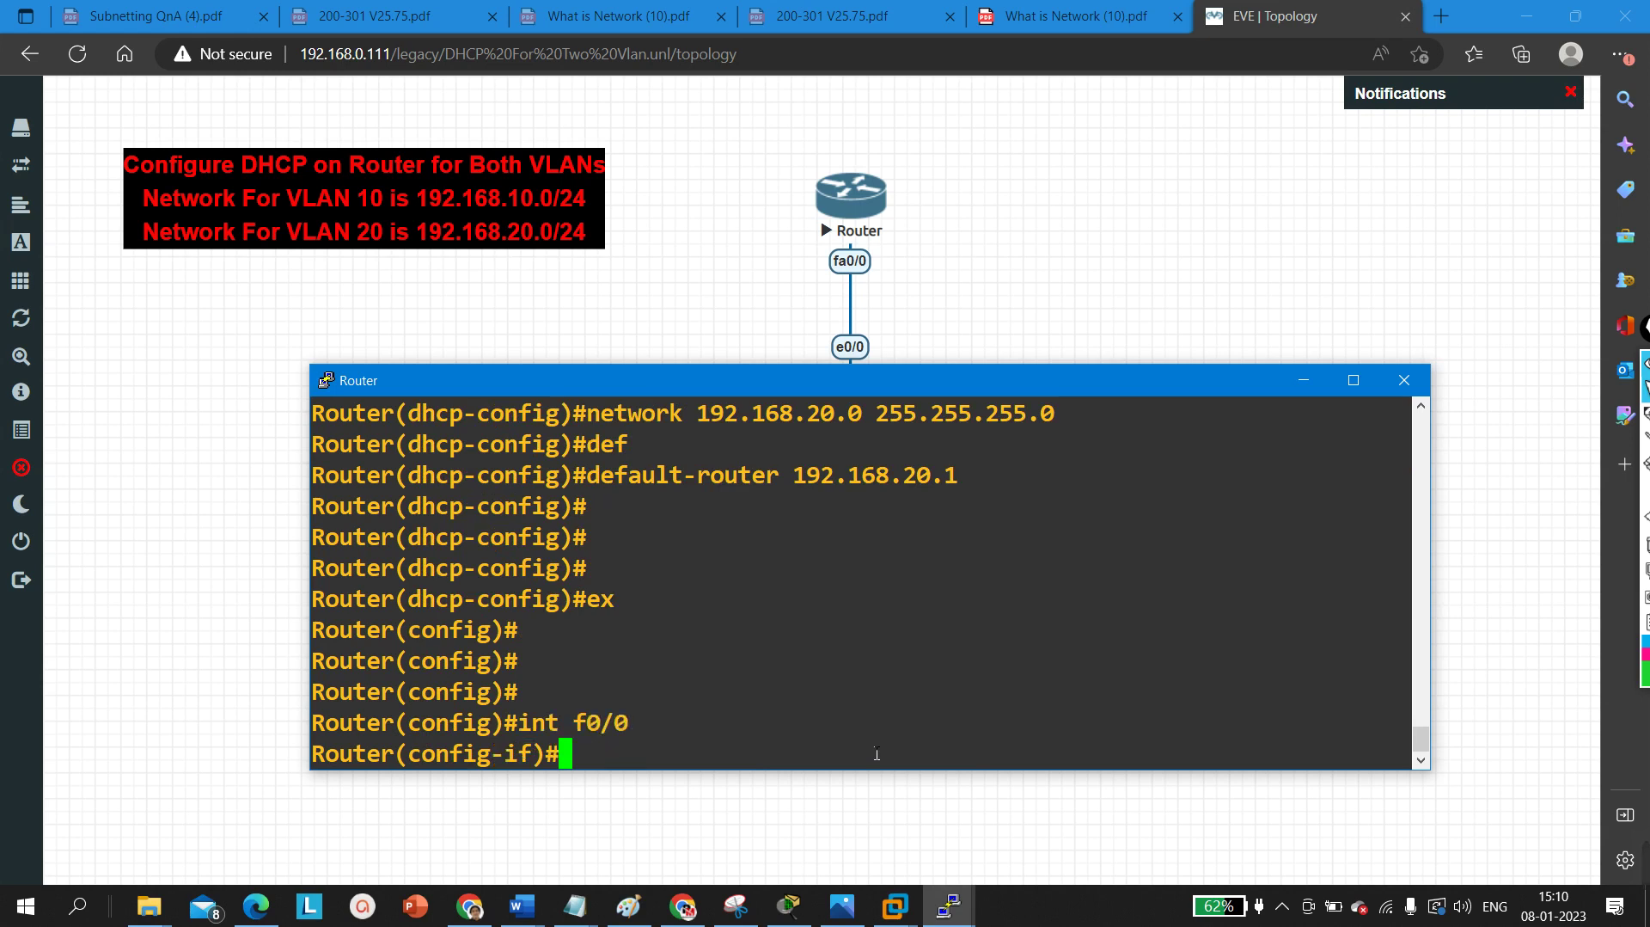
pyautogui.write('no sh')
pyautogui.press('Tab')
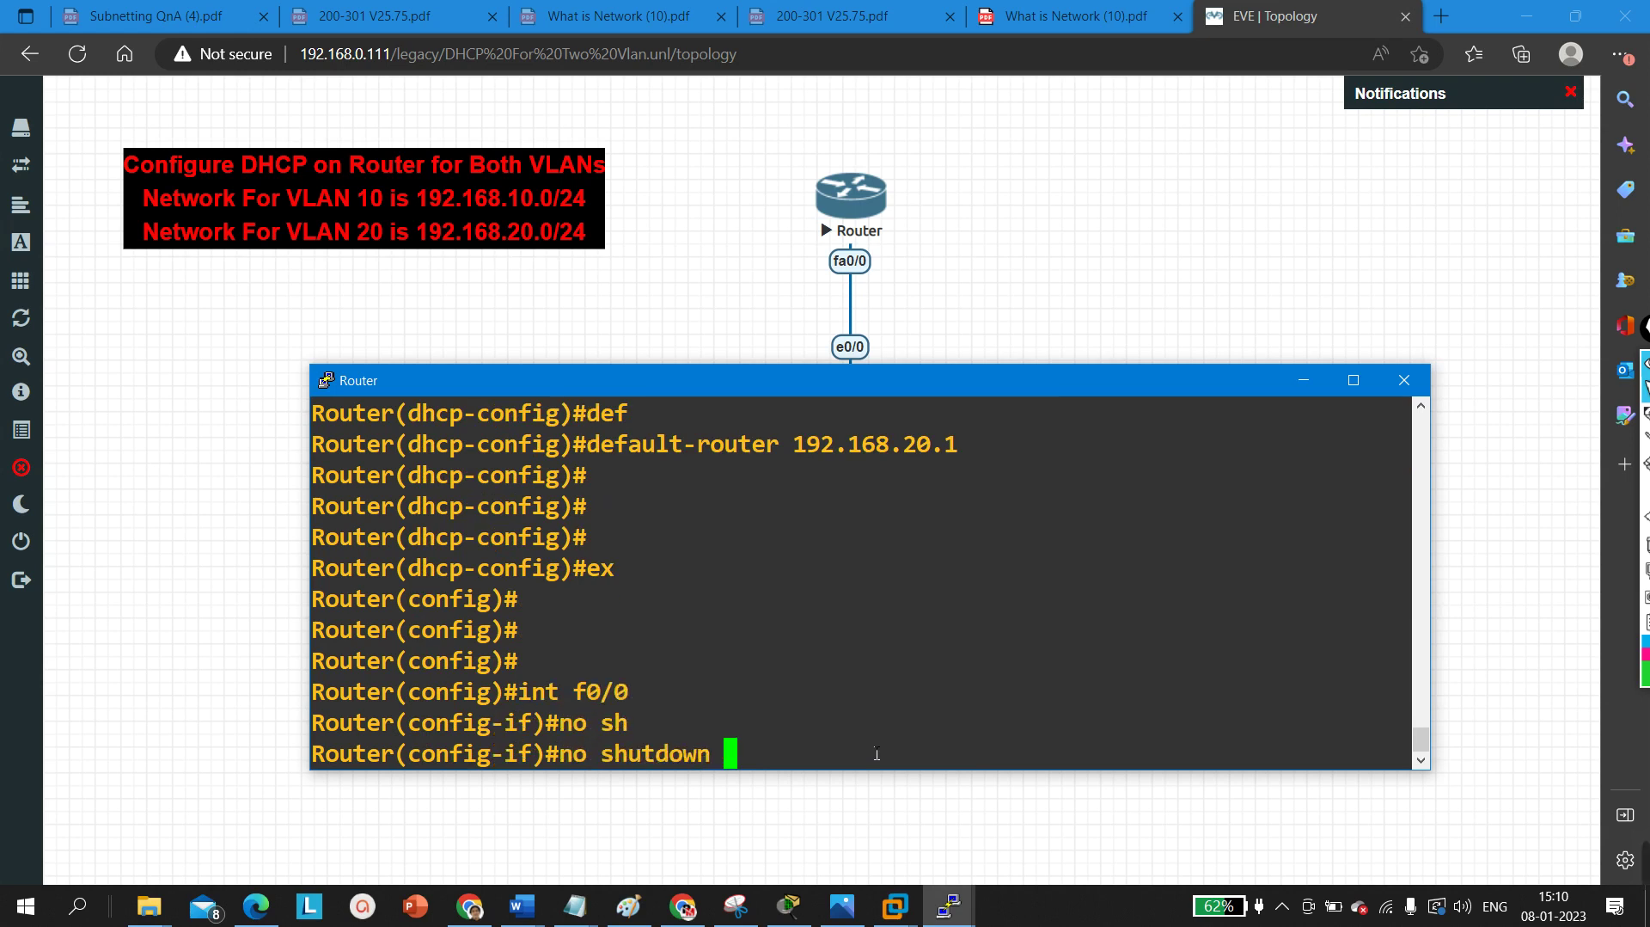
pyautogui.press('Return')
pyautogui.press('Return')
pyautogui.press('Return')
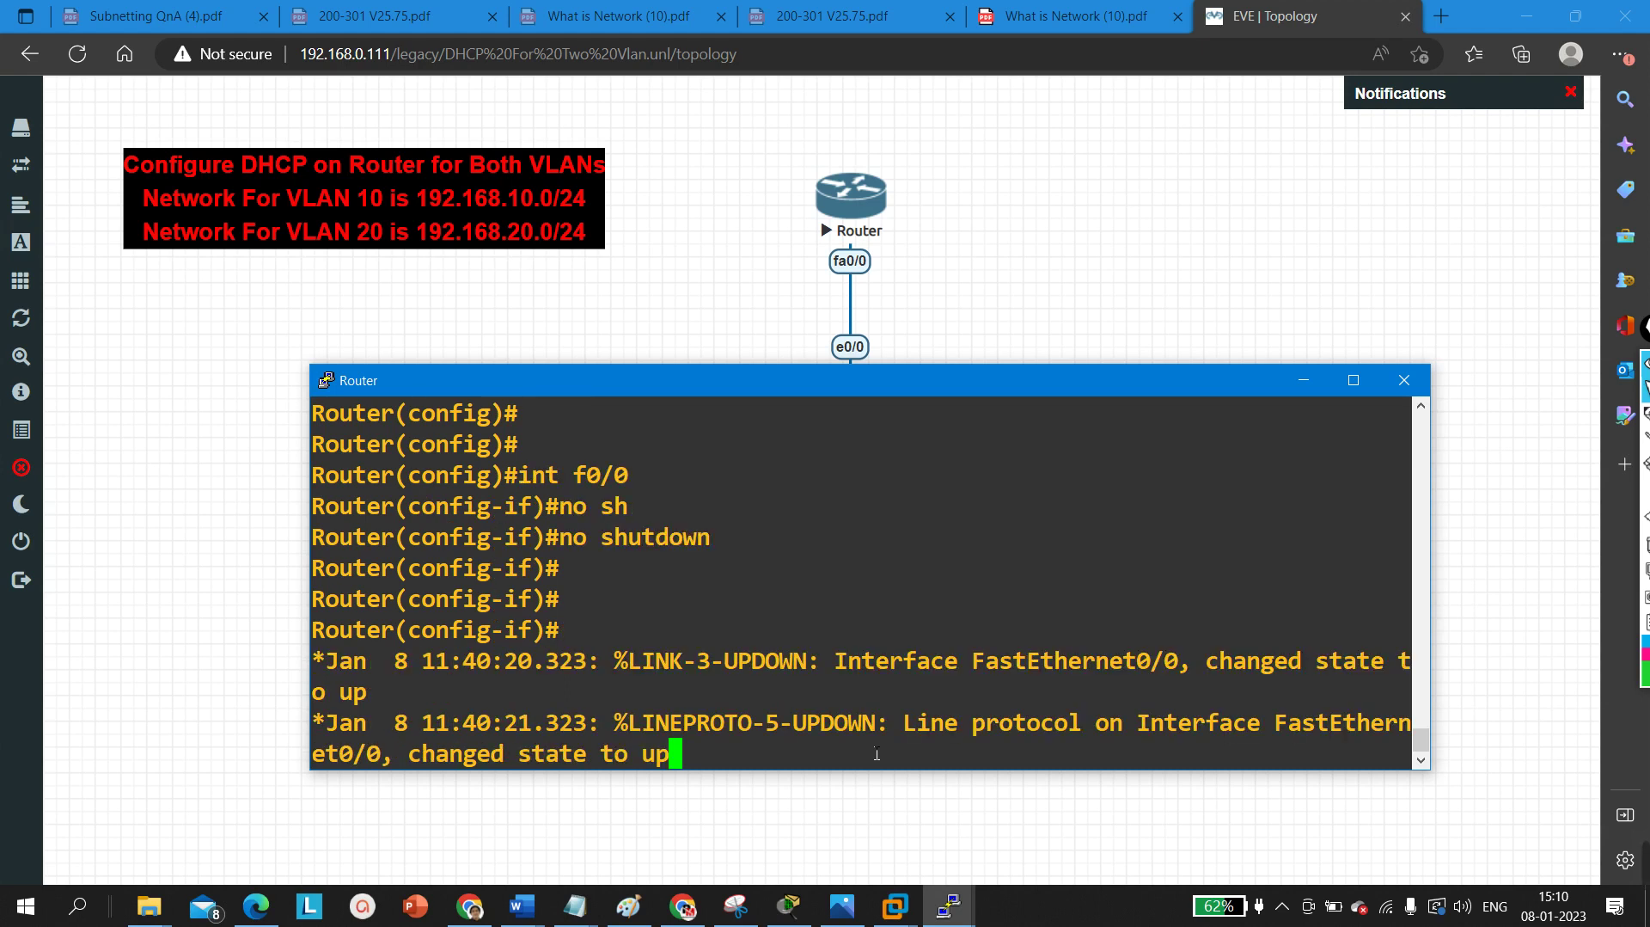
pyautogui.press('Return')
pyautogui.press('Return')
pyautogui.press('Return')
pyautogui.press('Return')
pyautogui.press('Return')
pyautogui.write('ex')
pyautogui.press('Return')
pyautogui.press('Return')
pyautogui.press('Return')
pyautogui.press('Return')
pyautogui.press('Return')
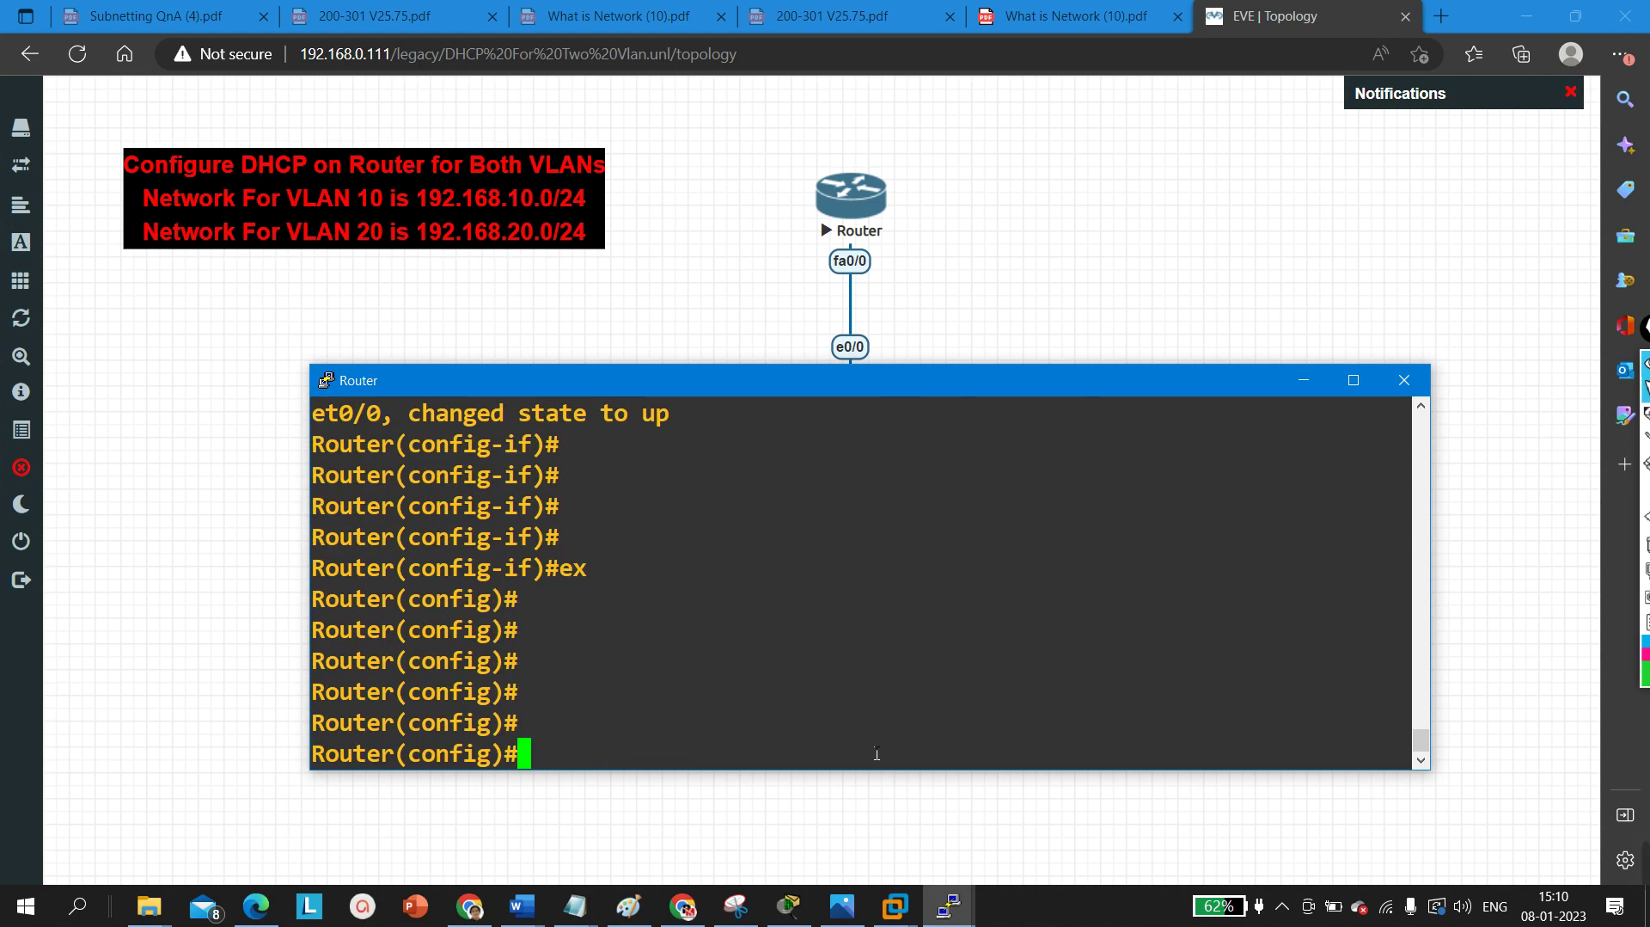
# - Create subinterface f0/0.10 with encapsulation dot1Q 10
pyautogui.write('int f0')
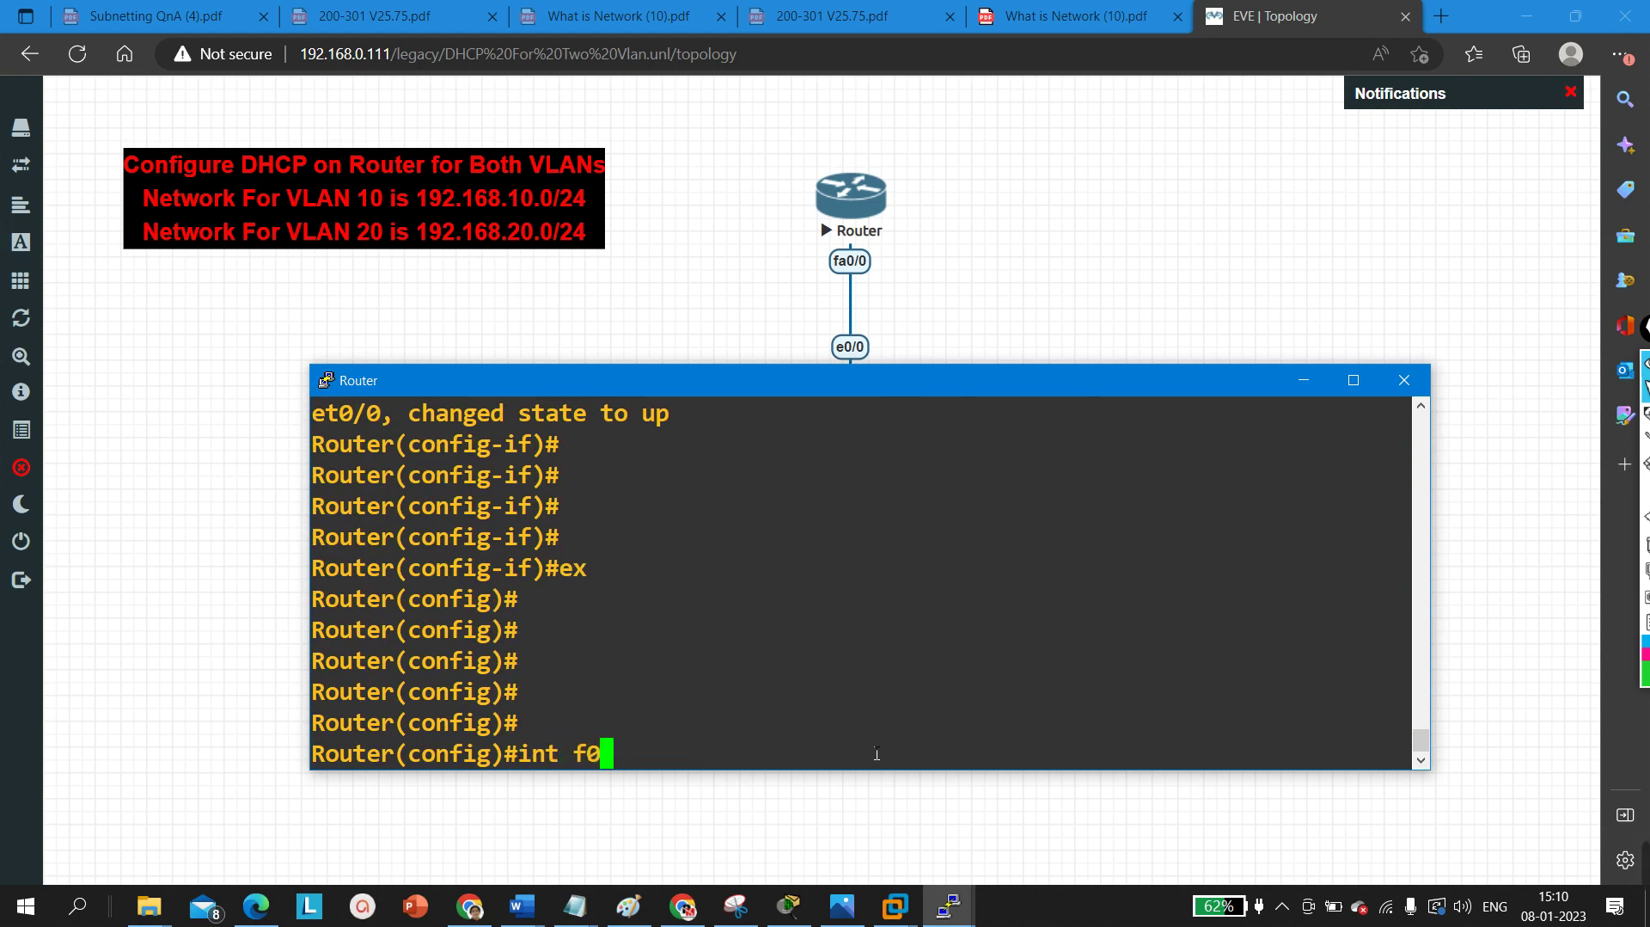
pyautogui.write('/0.10')
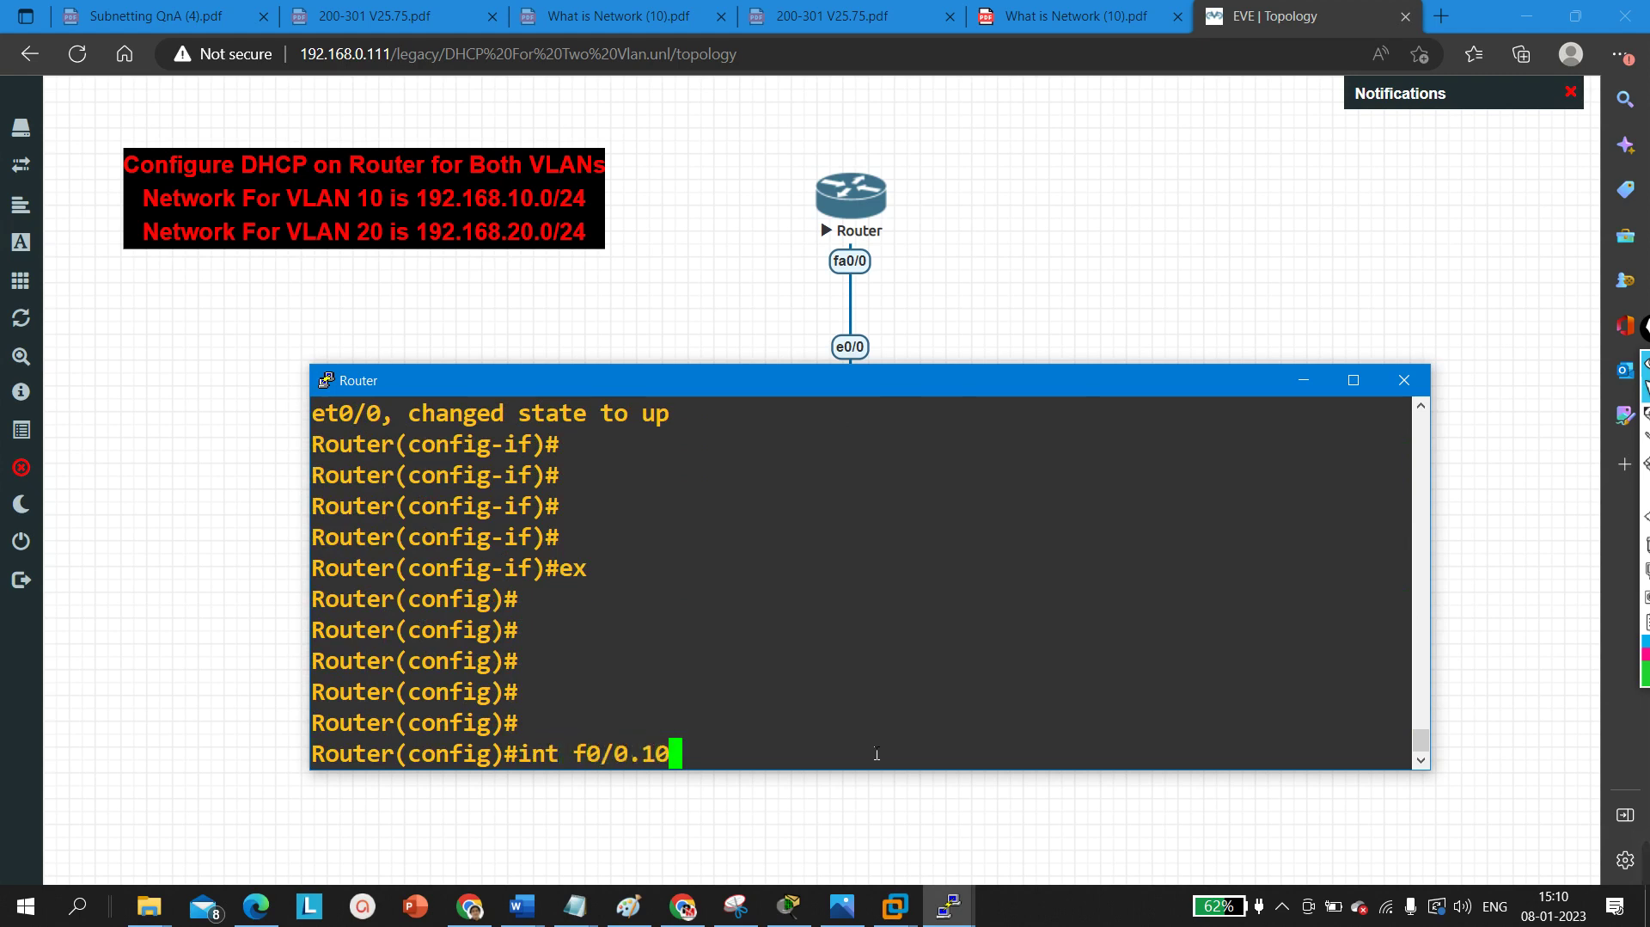
pyautogui.press('Return')
pyautogui.moveTo(702, 722); pyautogui.dragTo(519, 727)
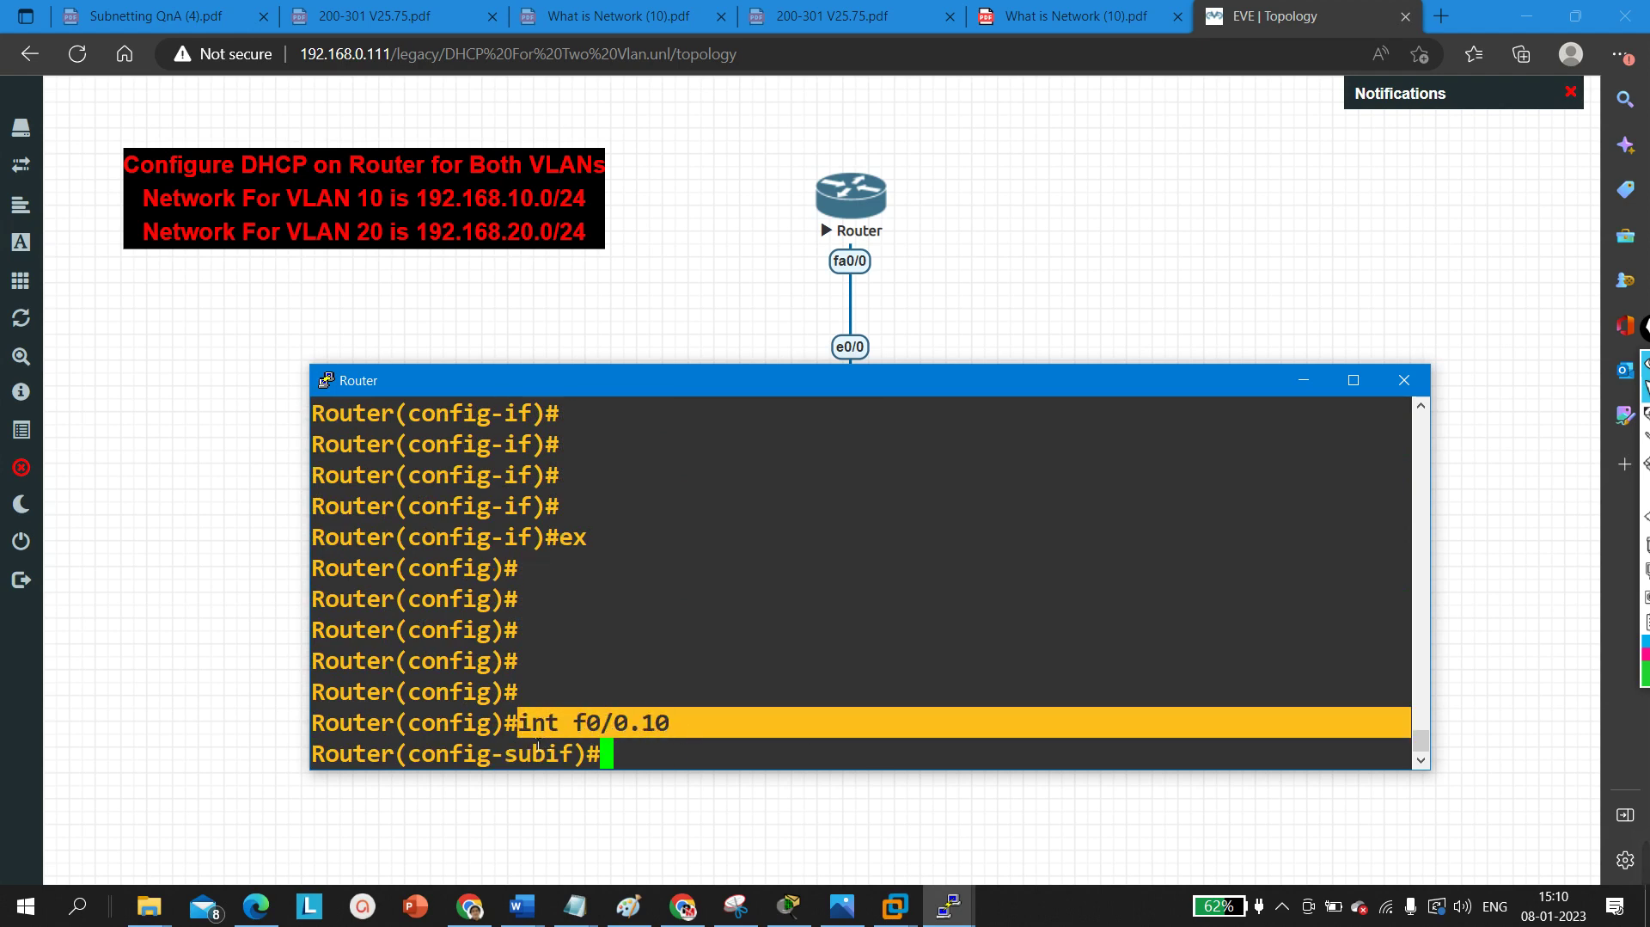
pyautogui.click(776, 746)
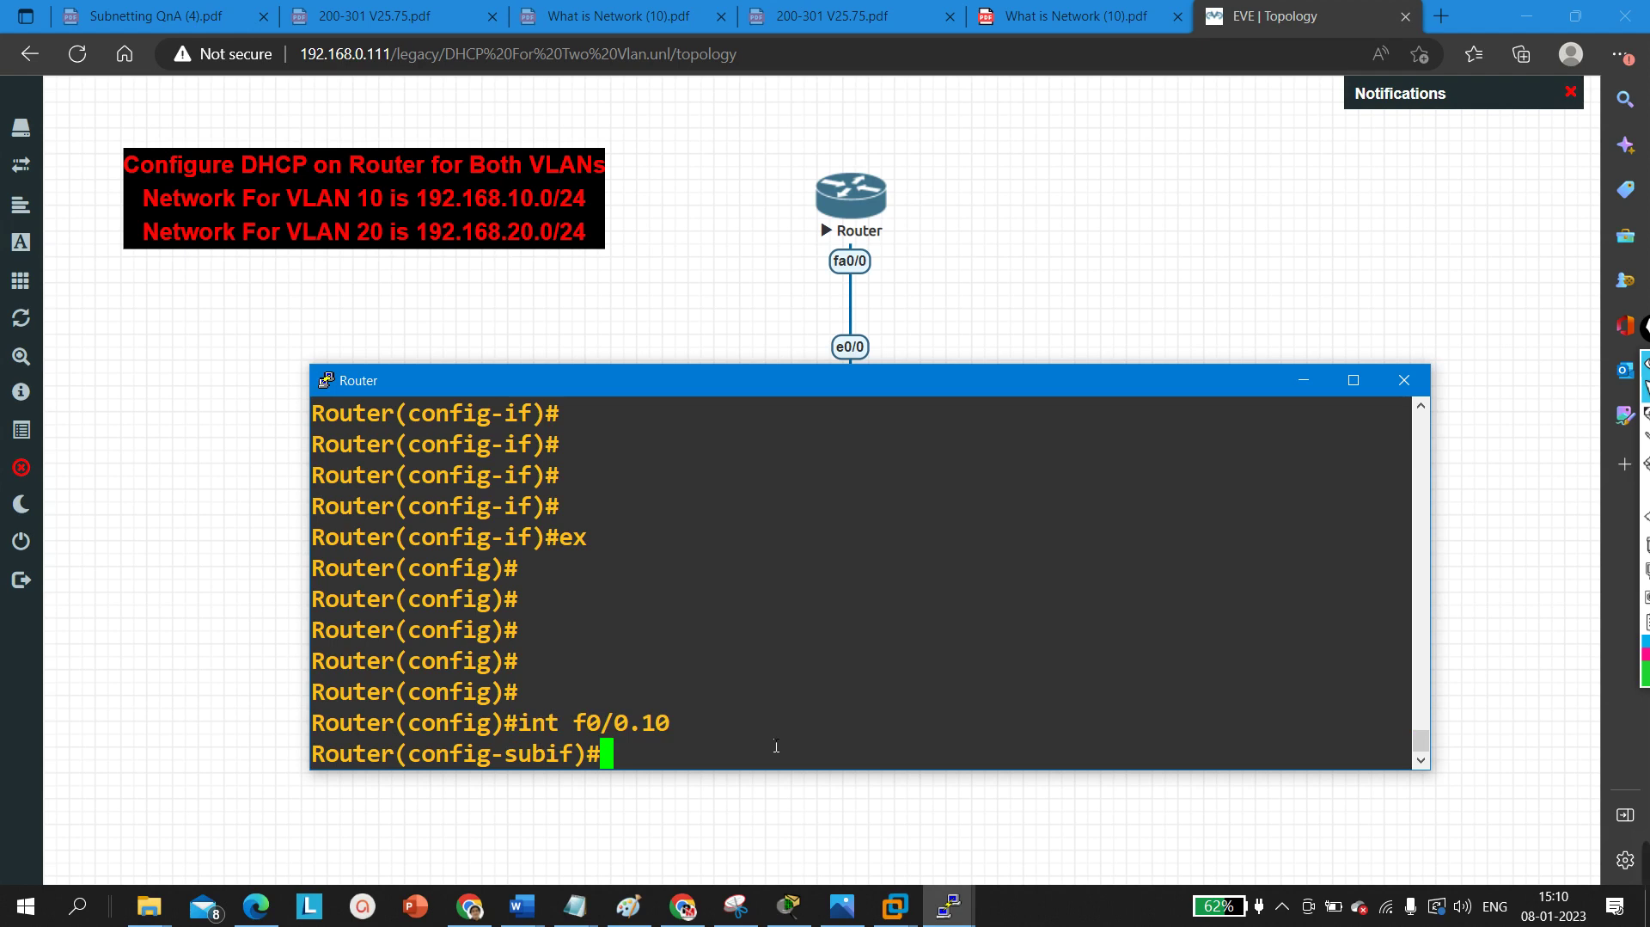
pyautogui.press('Return')
pyautogui.write('enc')
pyautogui.press('Tab')
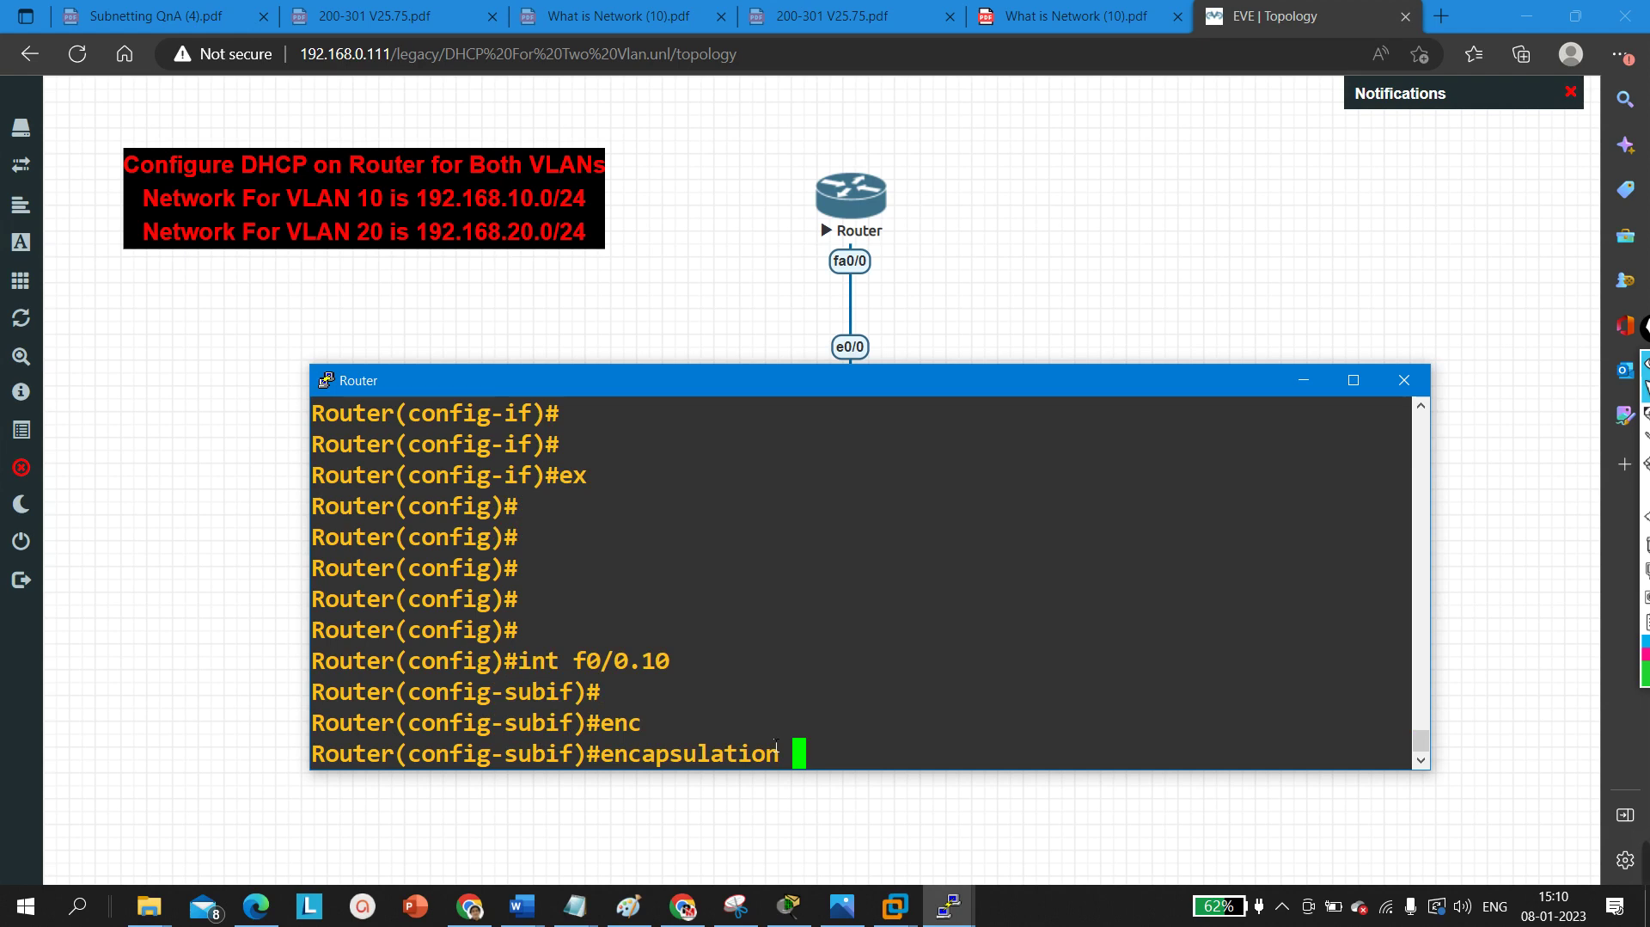
pyautogui.write('do')
pyautogui.press('Tab')
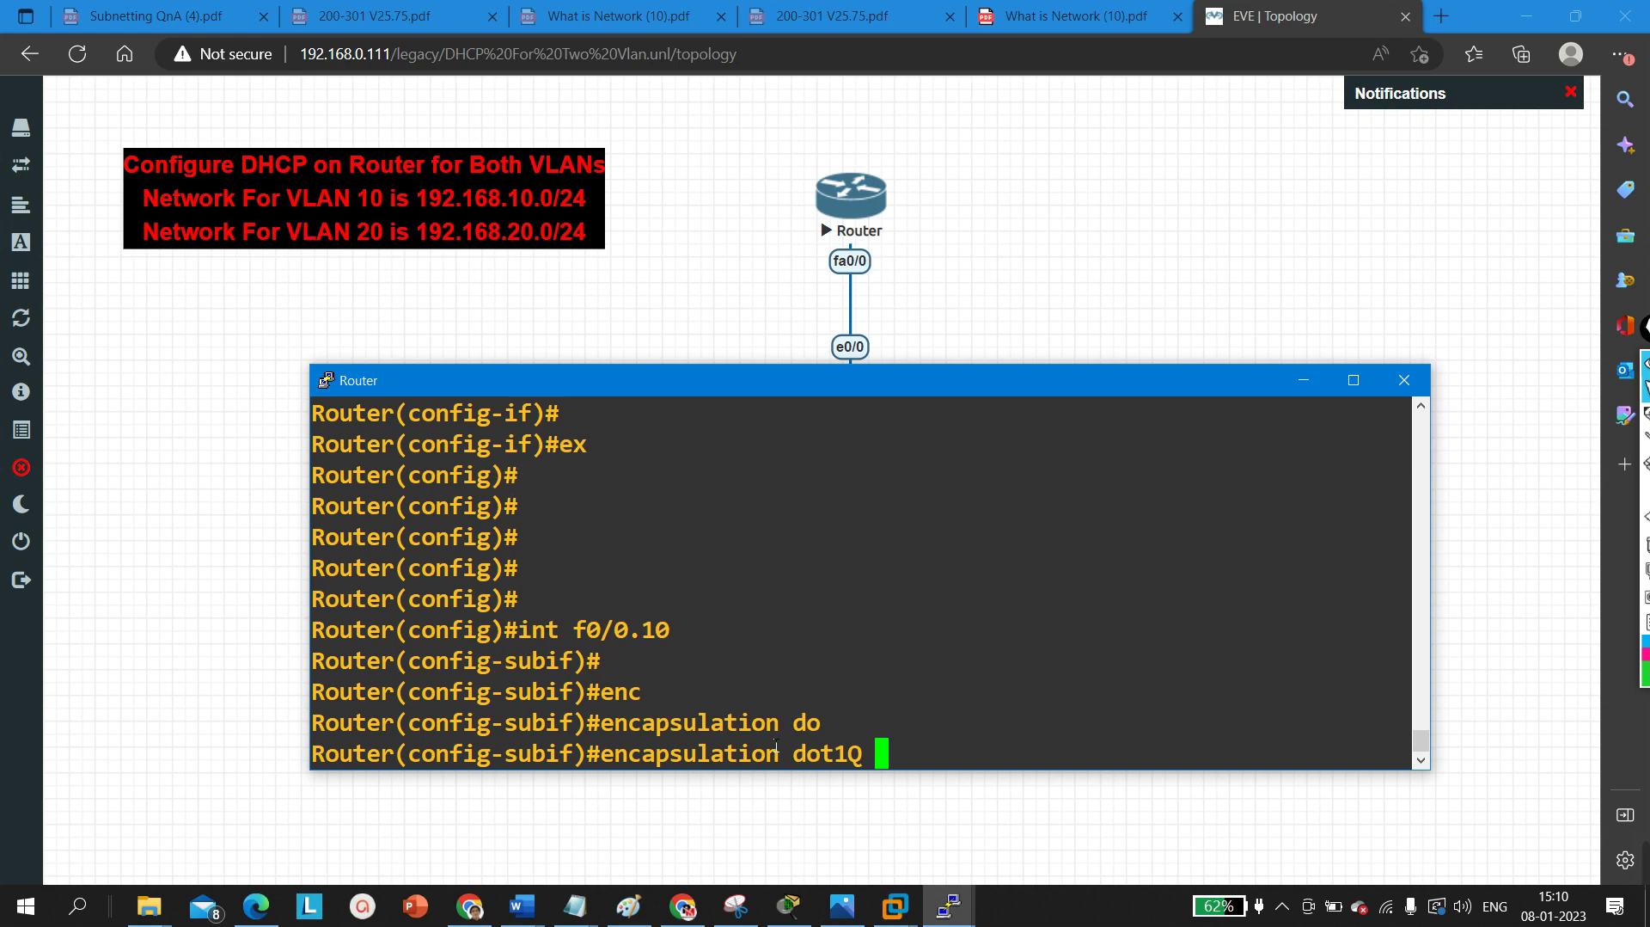
pyautogui.write('10')
pyautogui.press('Return')
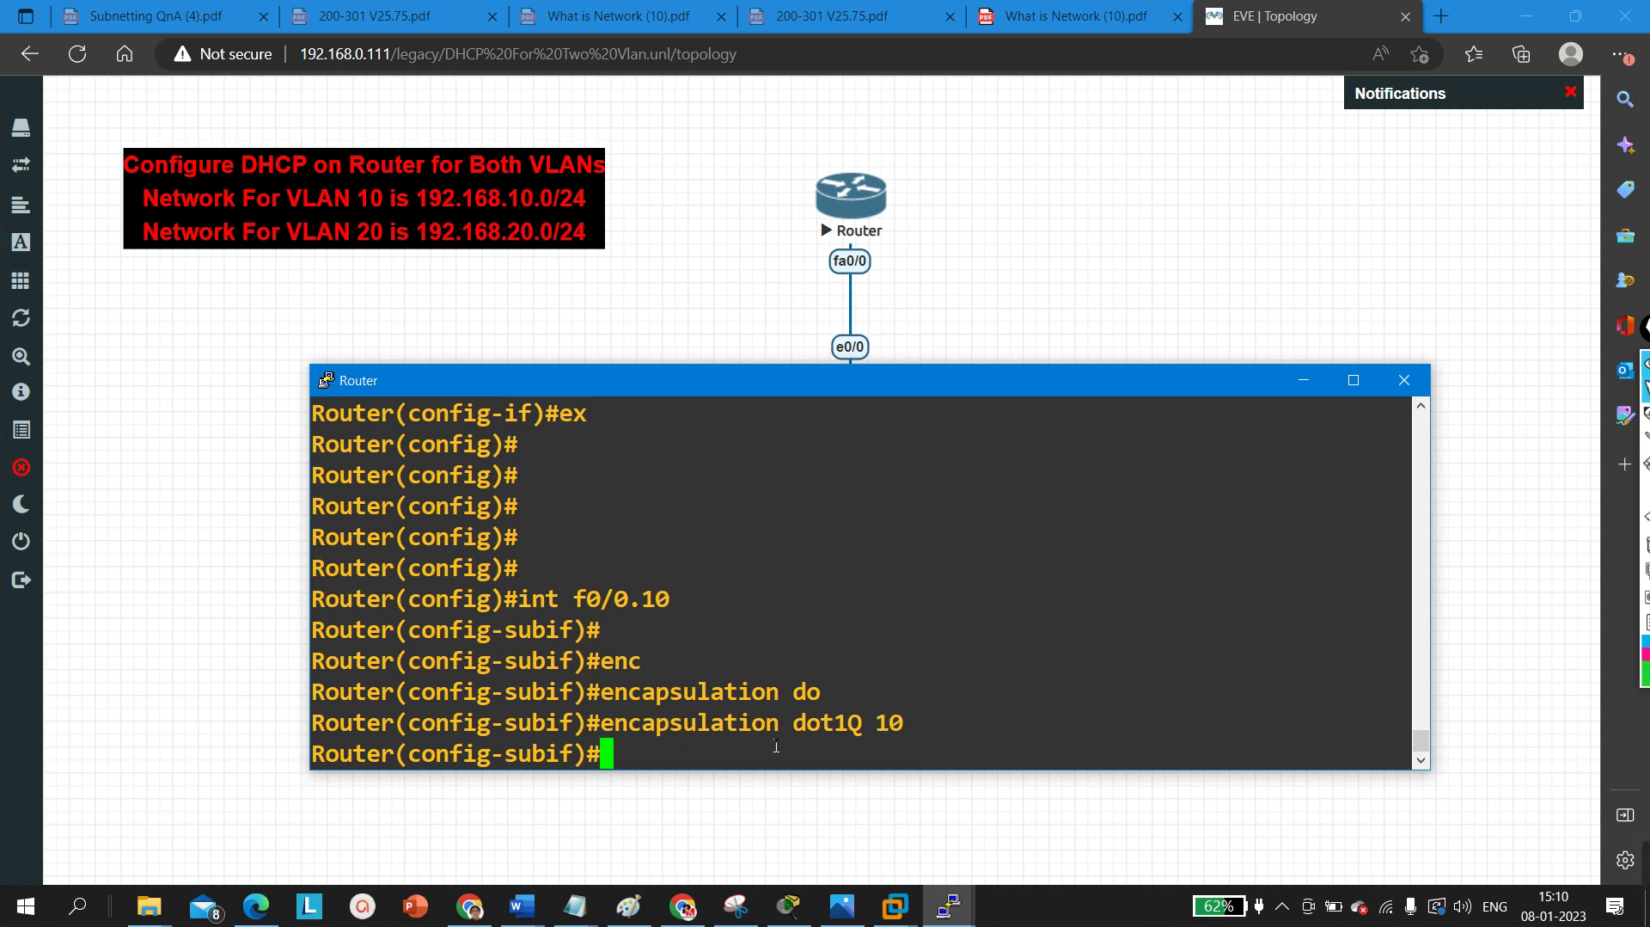
pyautogui.press('Return')
pyautogui.press('Return')
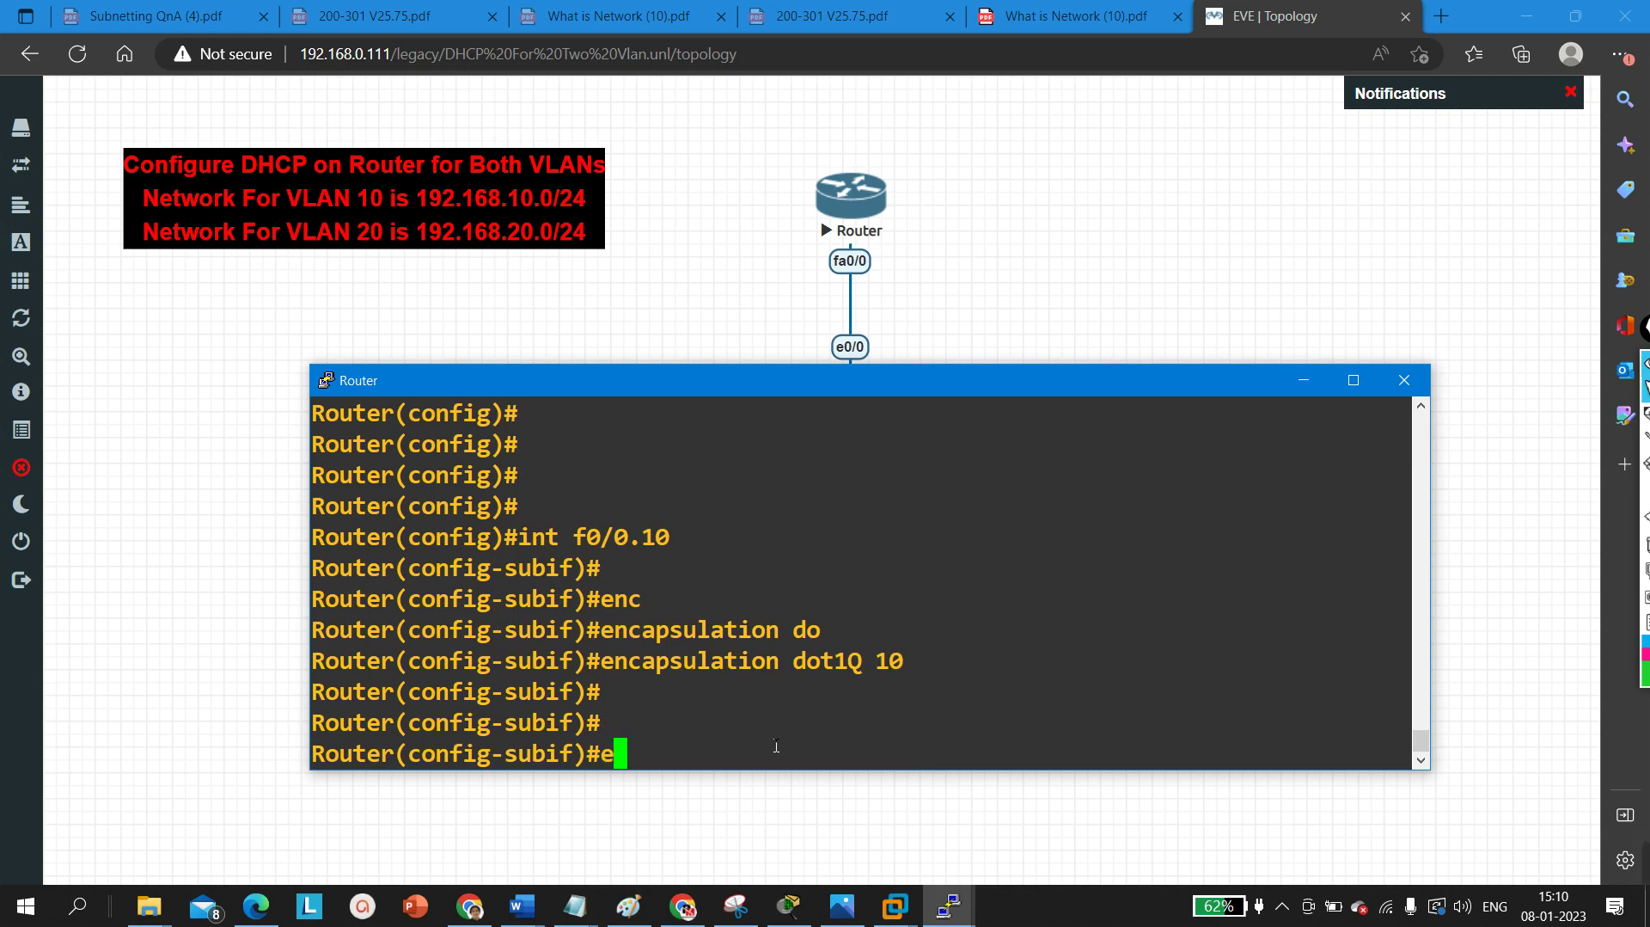
# - Assign 192.168.10.1 255.255.255.0 to f0/0.10 and exit the subinterface
pyautogui.write('ip ad')
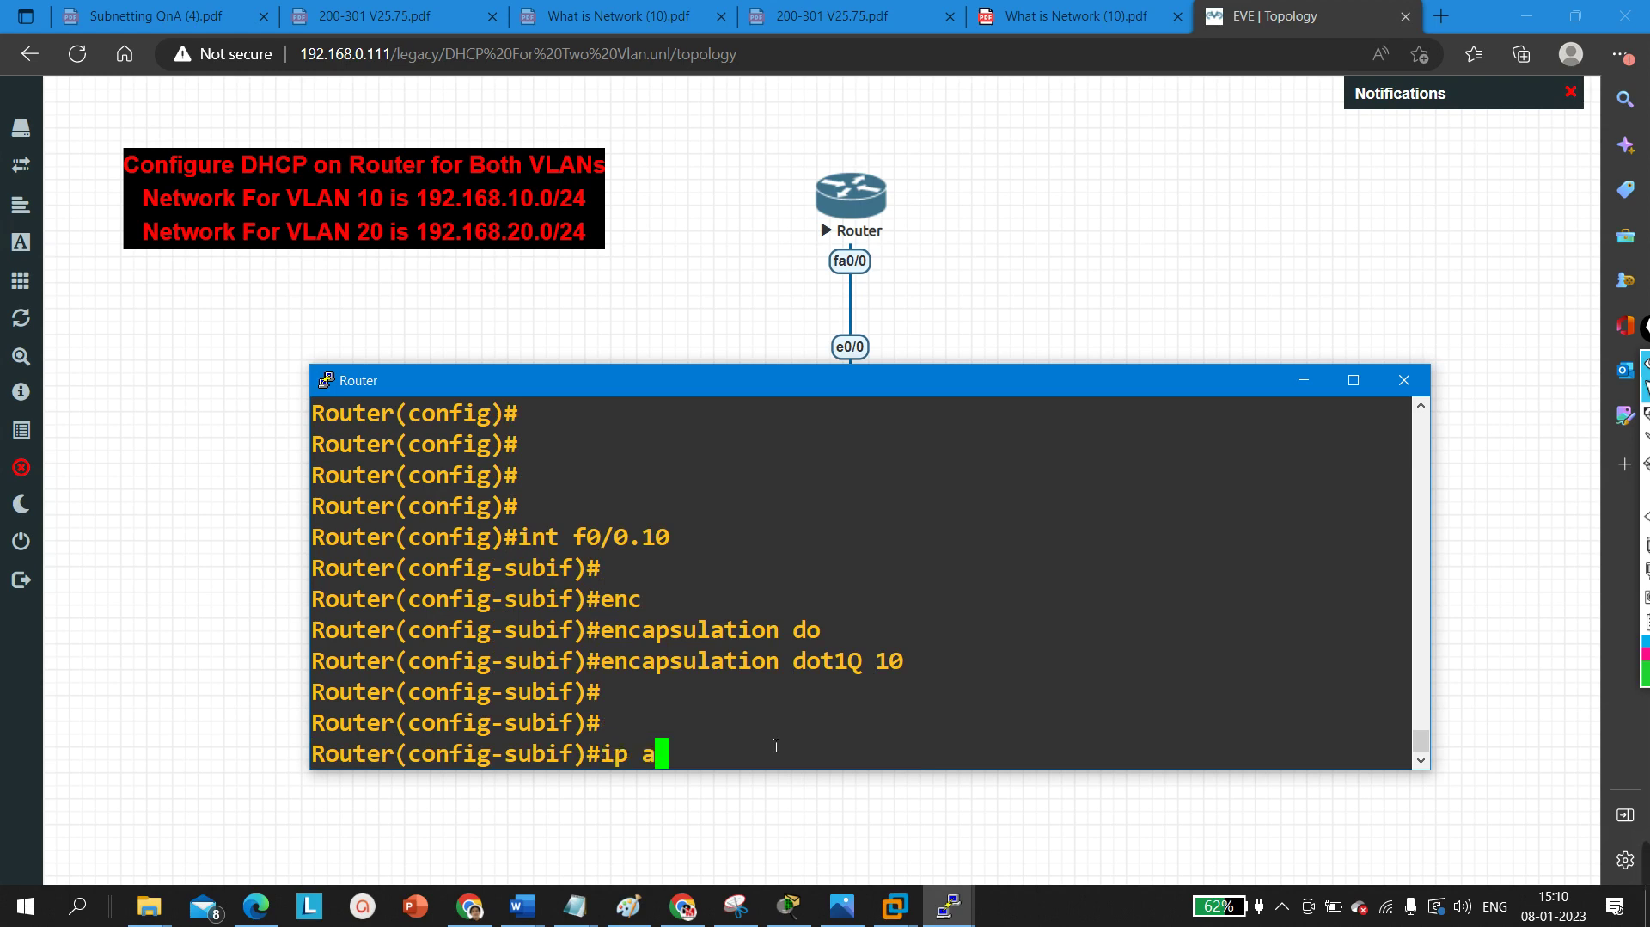
pyautogui.press('Tab')
pyautogui.write('192.')
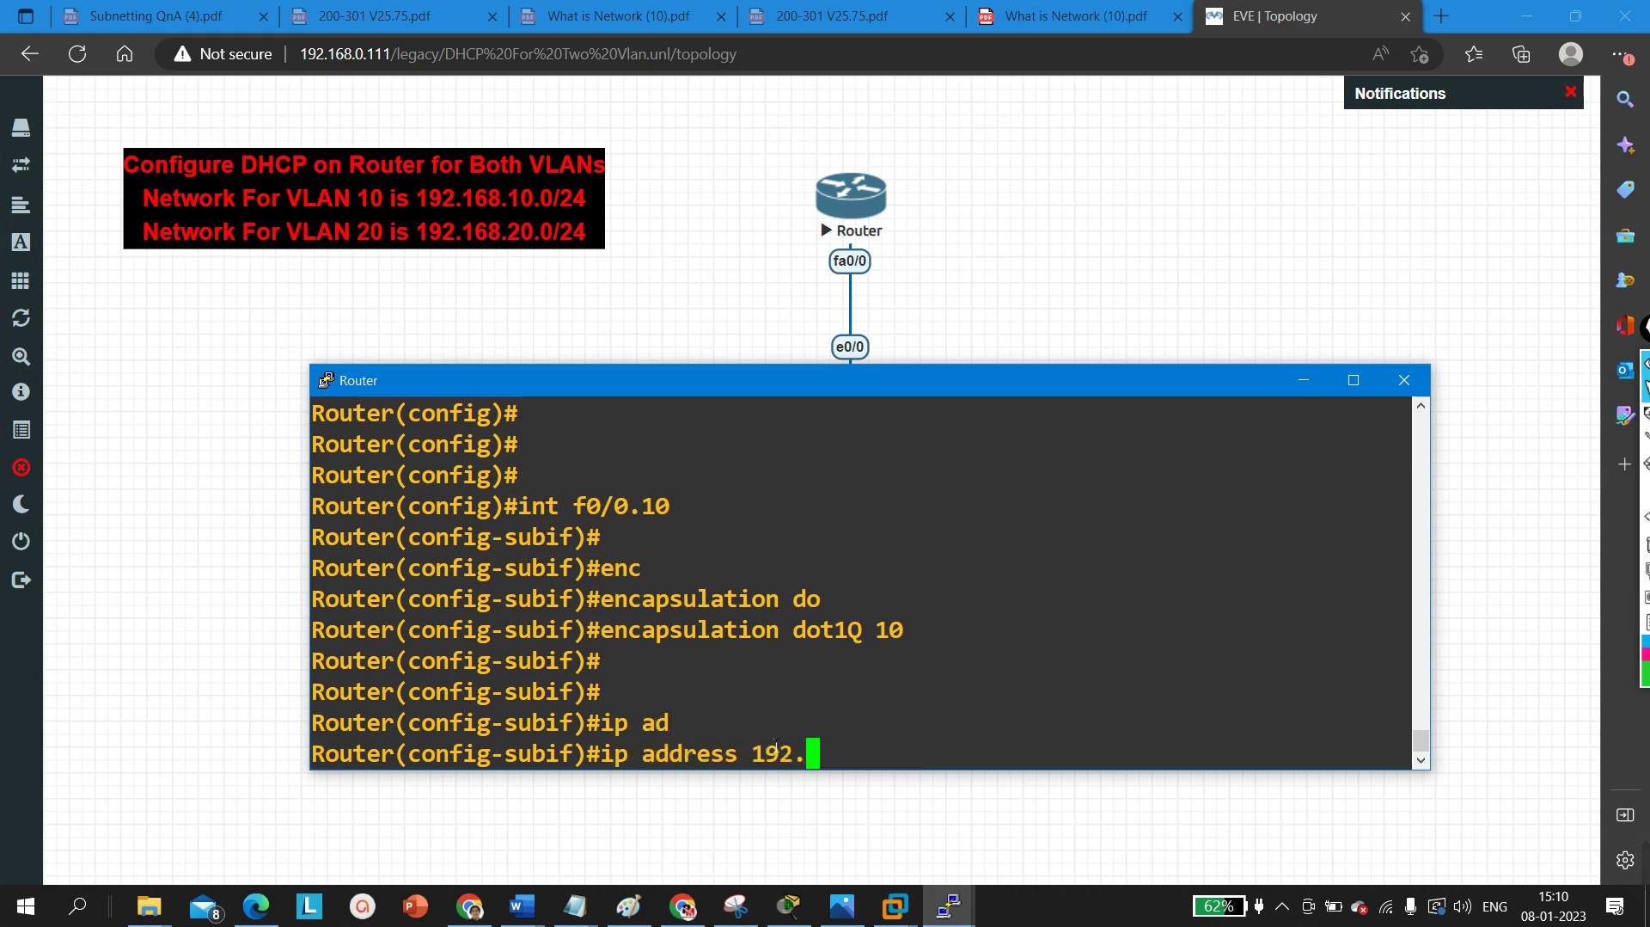
pyautogui.write('168.10.1 ')
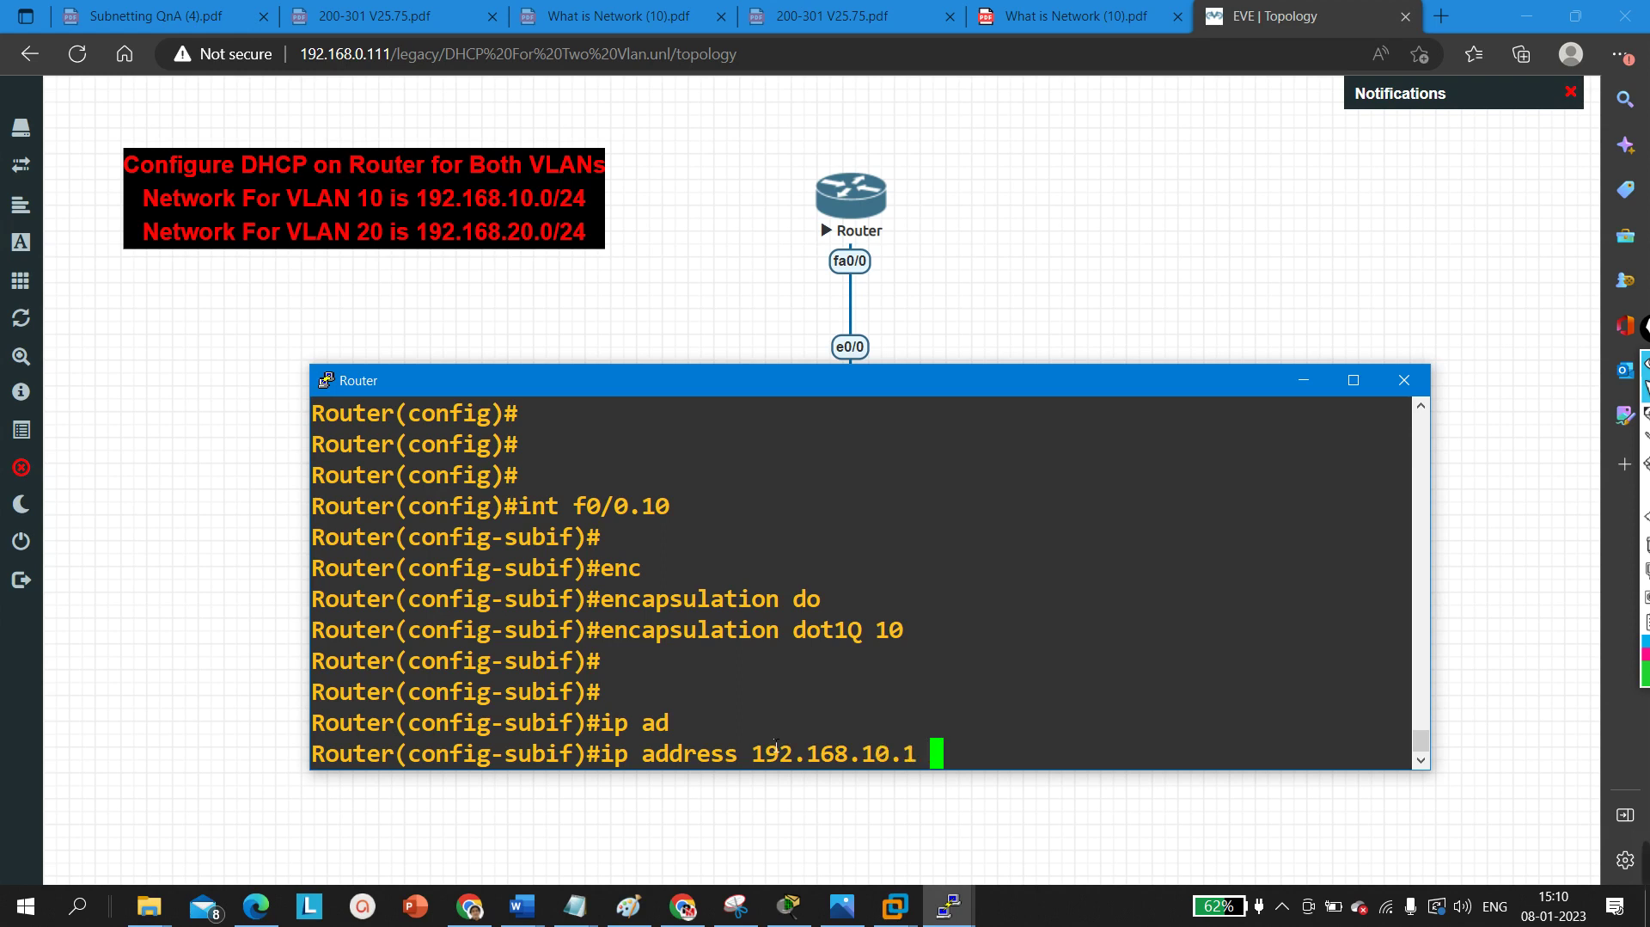
pyautogui.write('255.25')
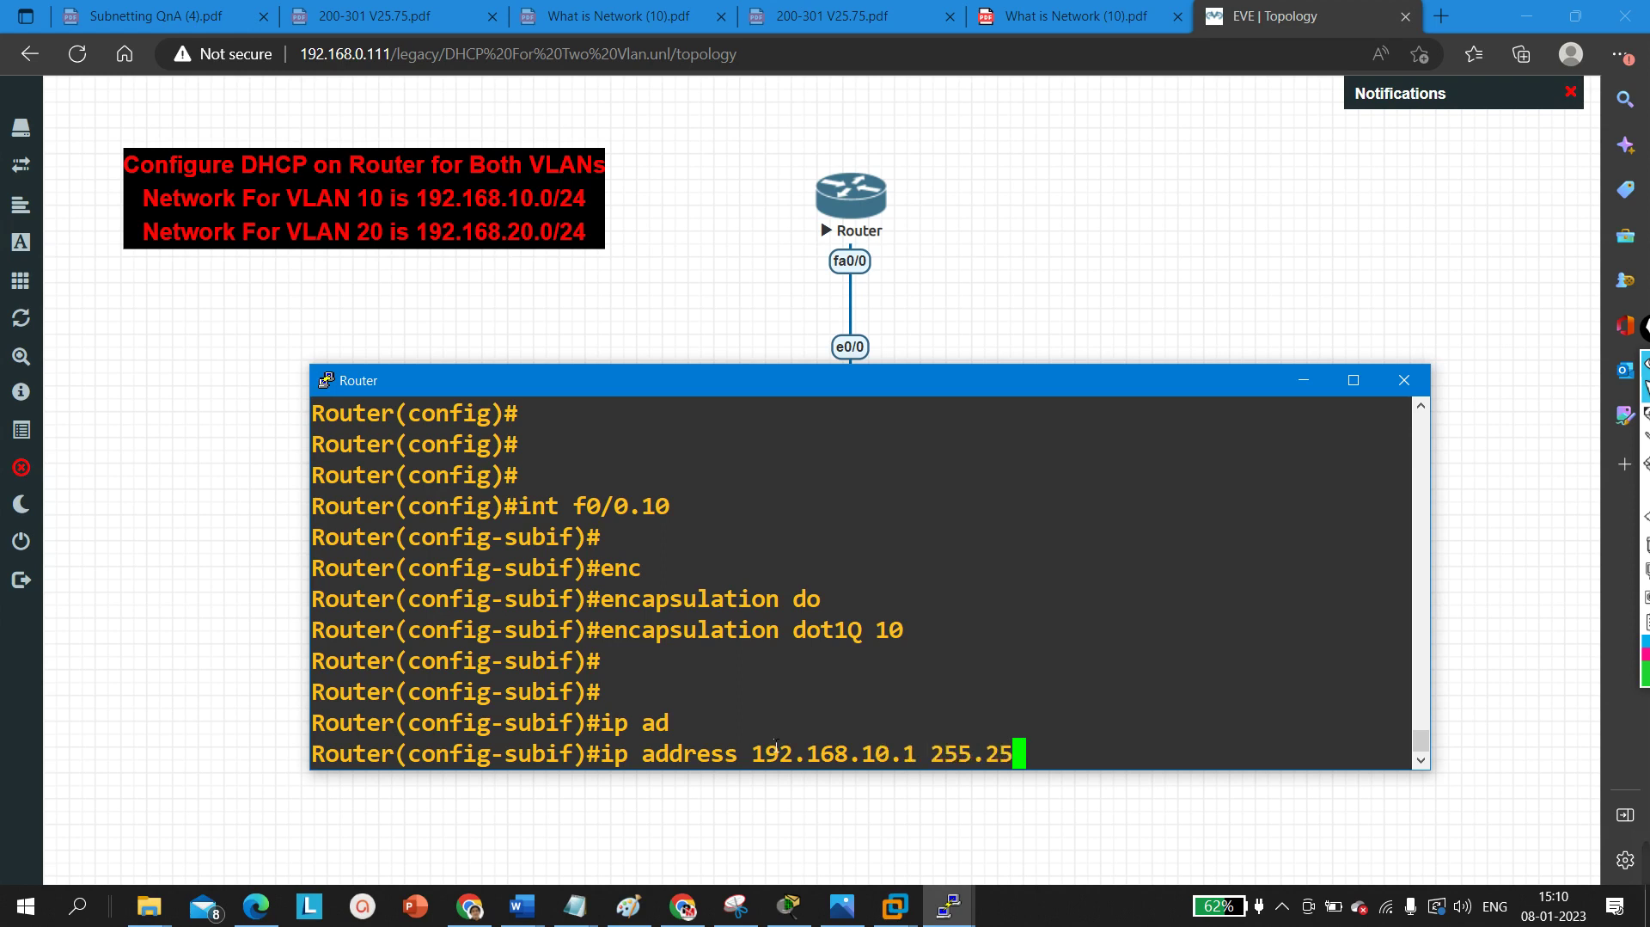
pyautogui.write('5.255.0')
pyautogui.press('Return')
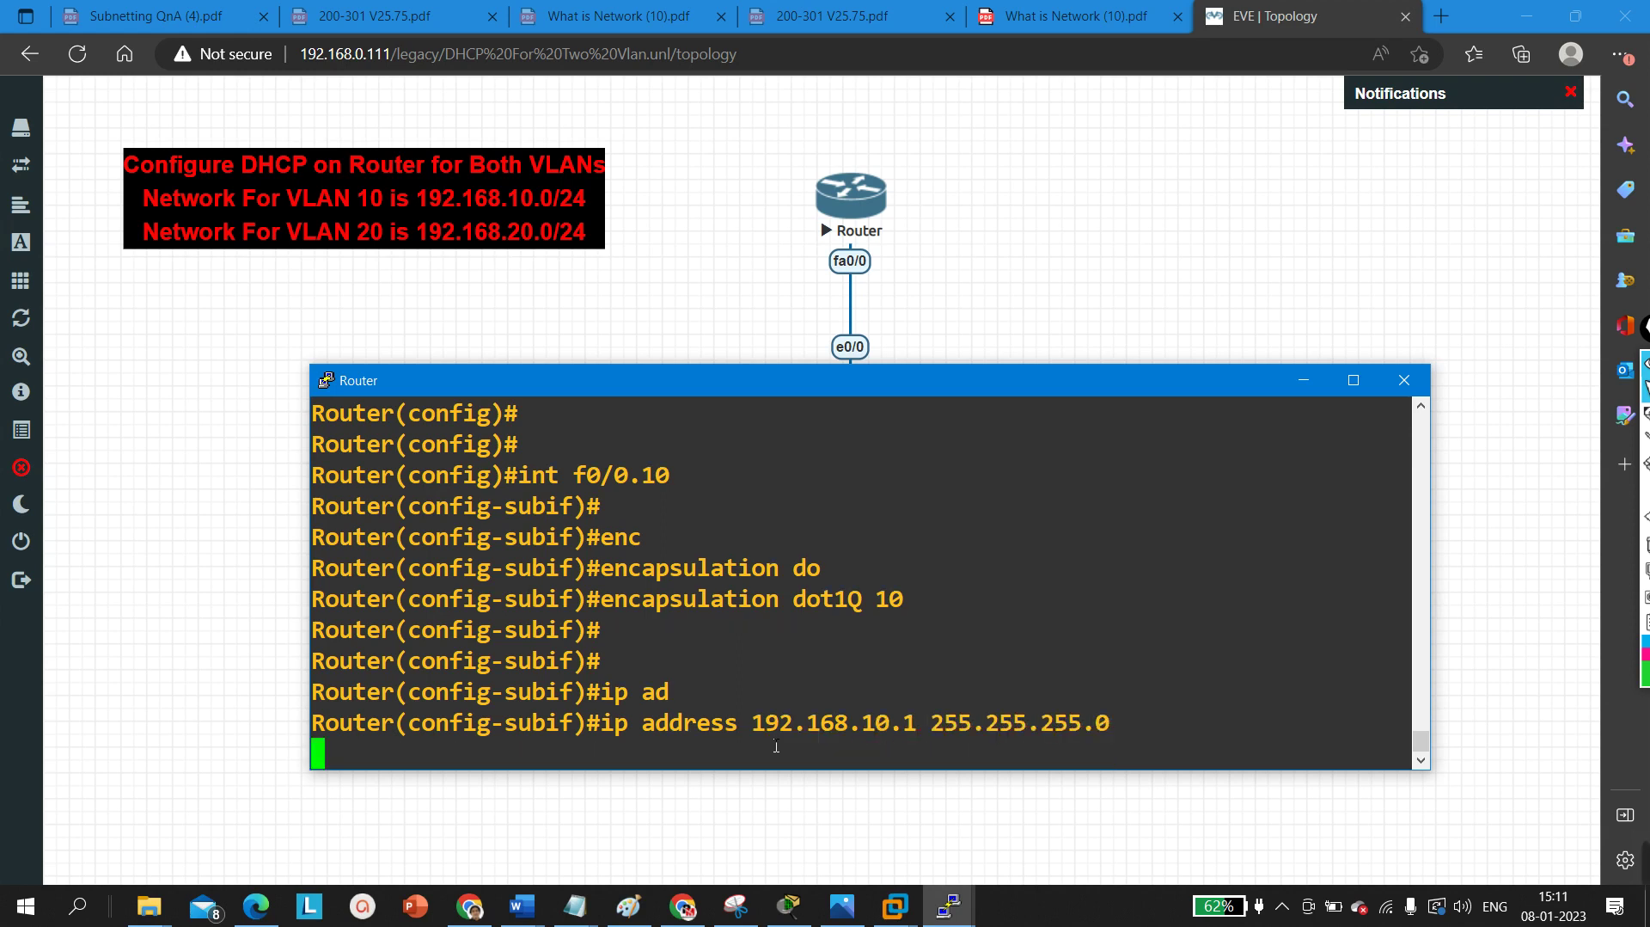
pyautogui.moveTo(925, 733); pyautogui.dragTo(759, 739)
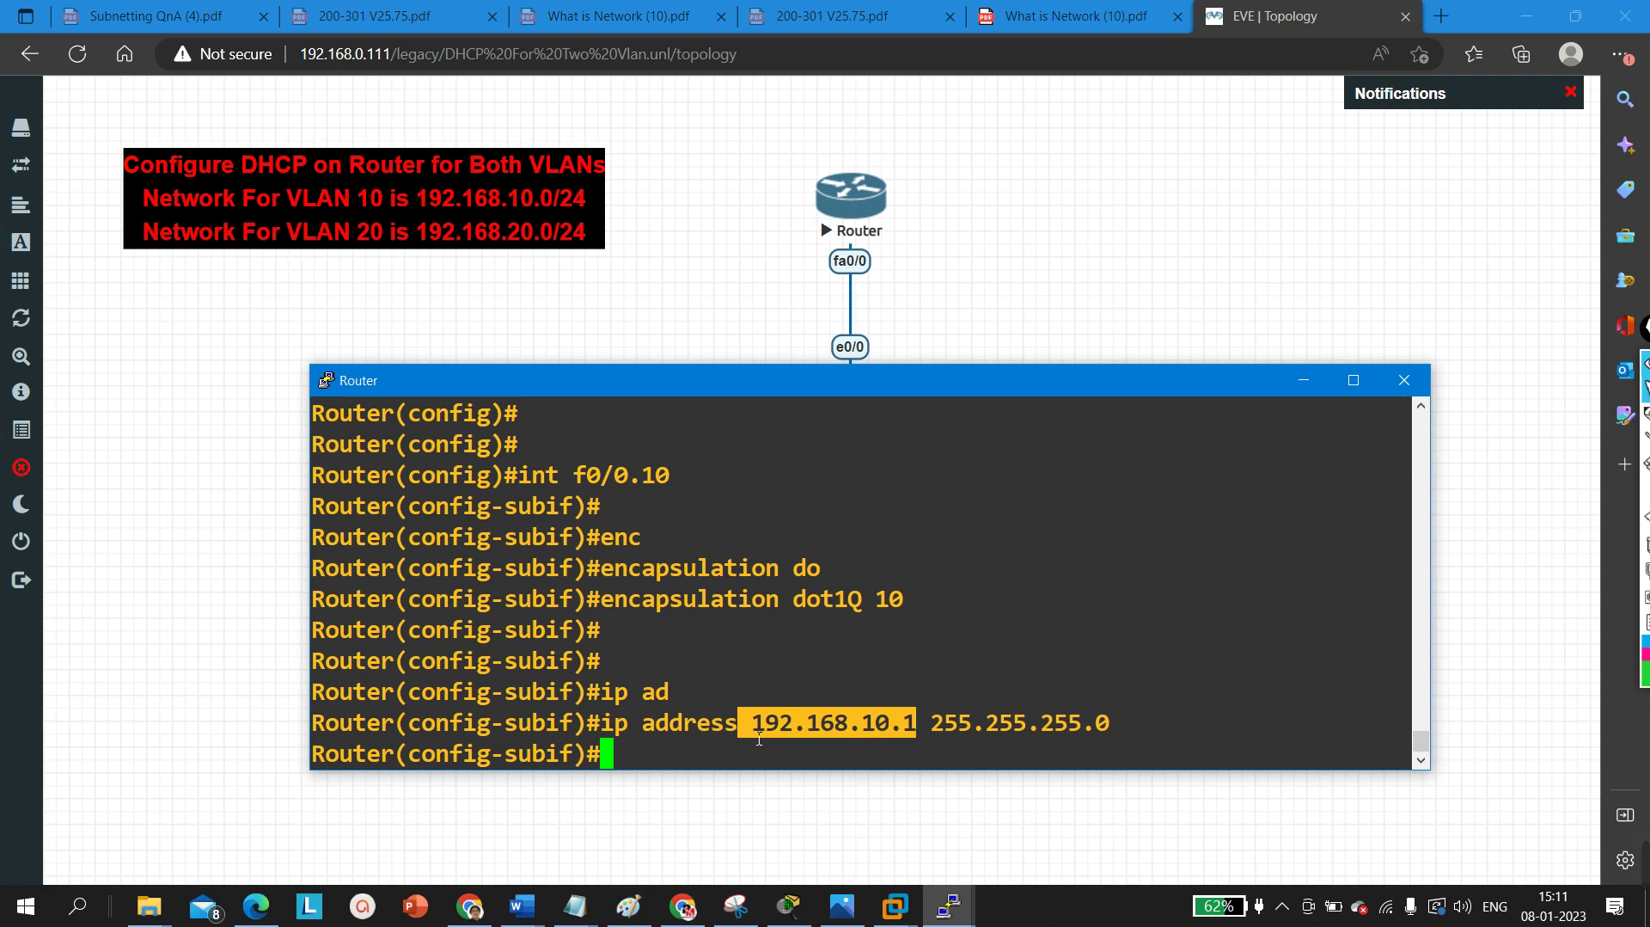
pyautogui.moveTo(928, 733); pyautogui.dragTo(772, 737)
pyautogui.rightClick(772, 736)
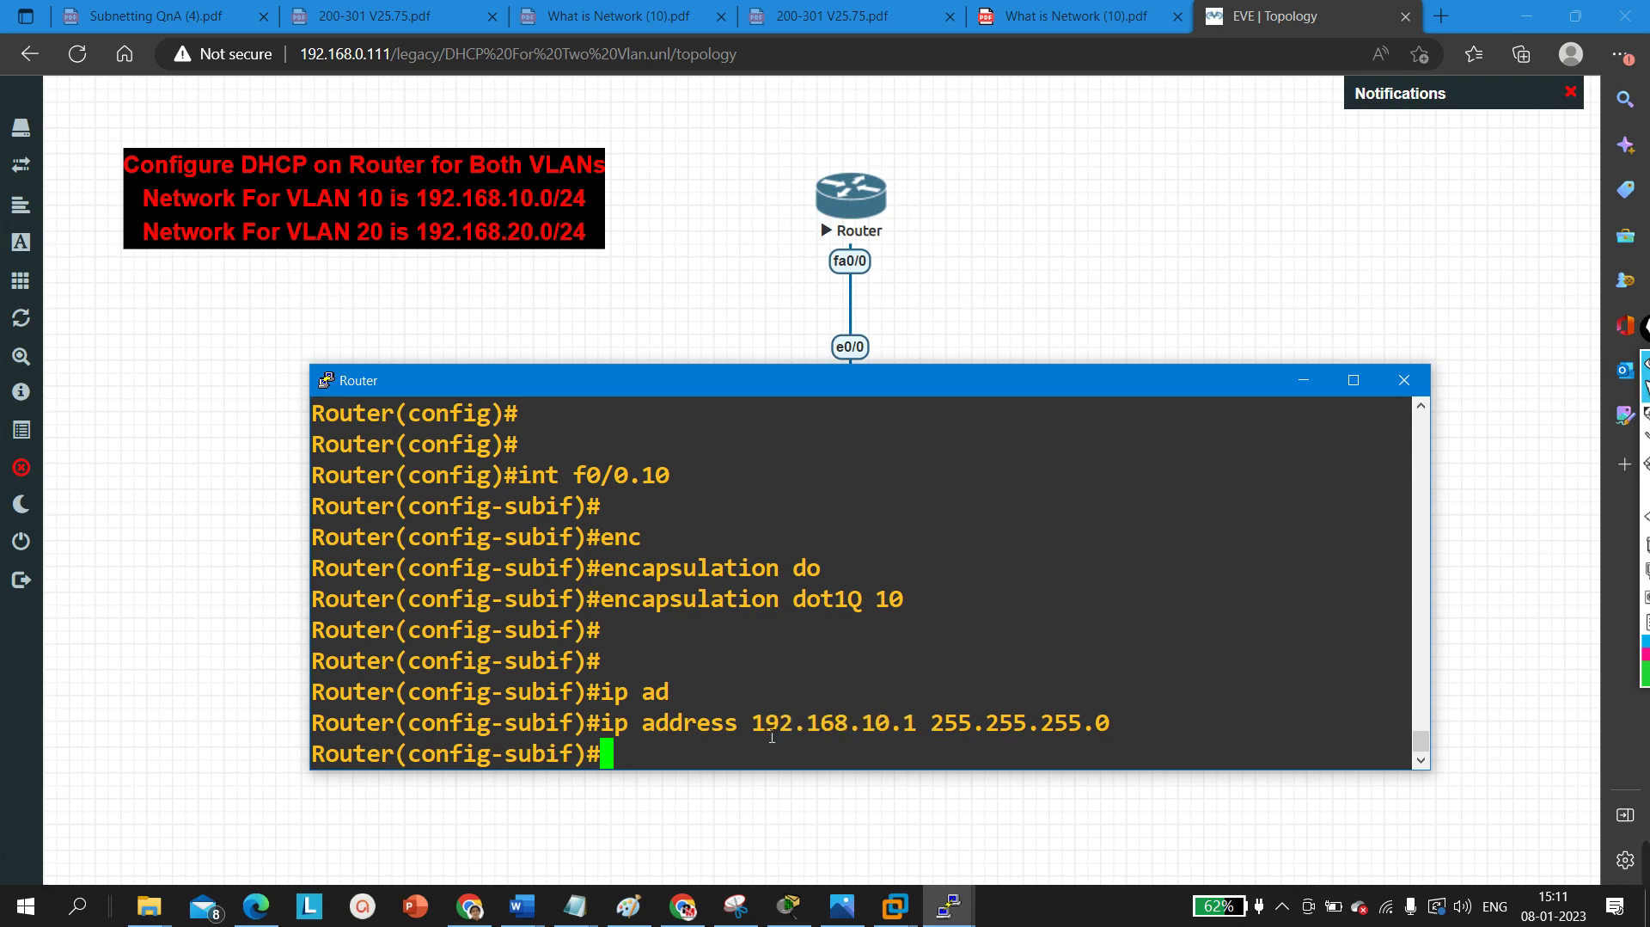
pyautogui.press('Return')
pyautogui.write('ex')
pyautogui.press('Return')
pyautogui.press('Return')
pyautogui.press('Return')
pyautogui.press('Return')
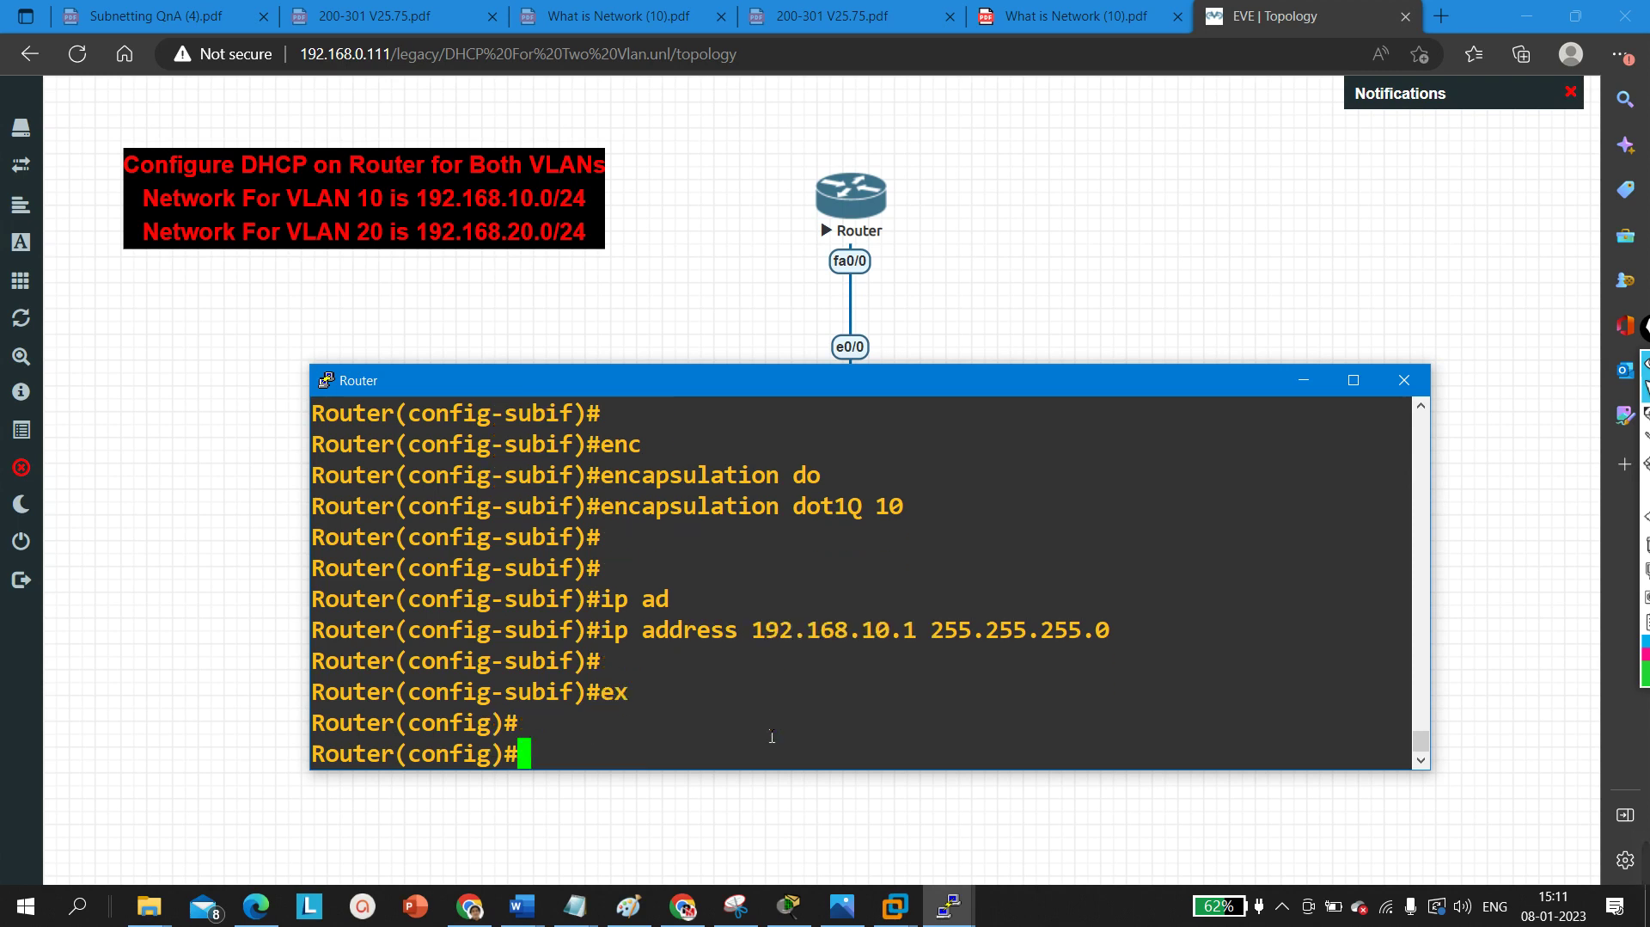
# - Create subinterface f0/0.2 with encapsulation dot1Q 20
pyautogui.write('int f0')
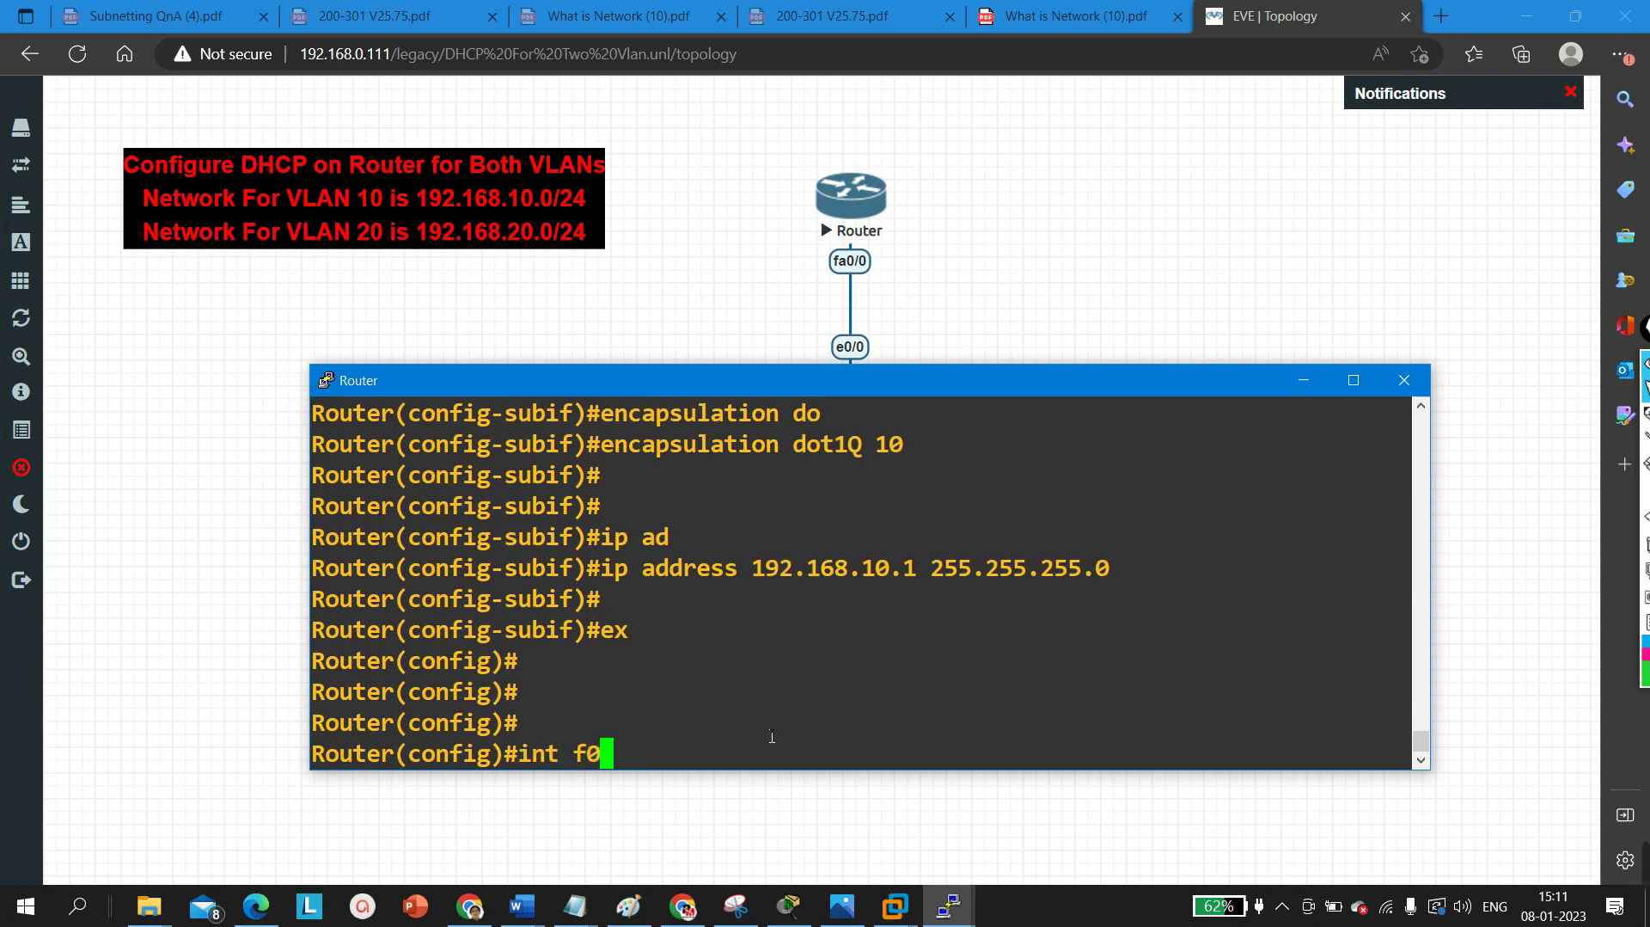
pyautogui.write('/0.2')
pyautogui.press('Return')
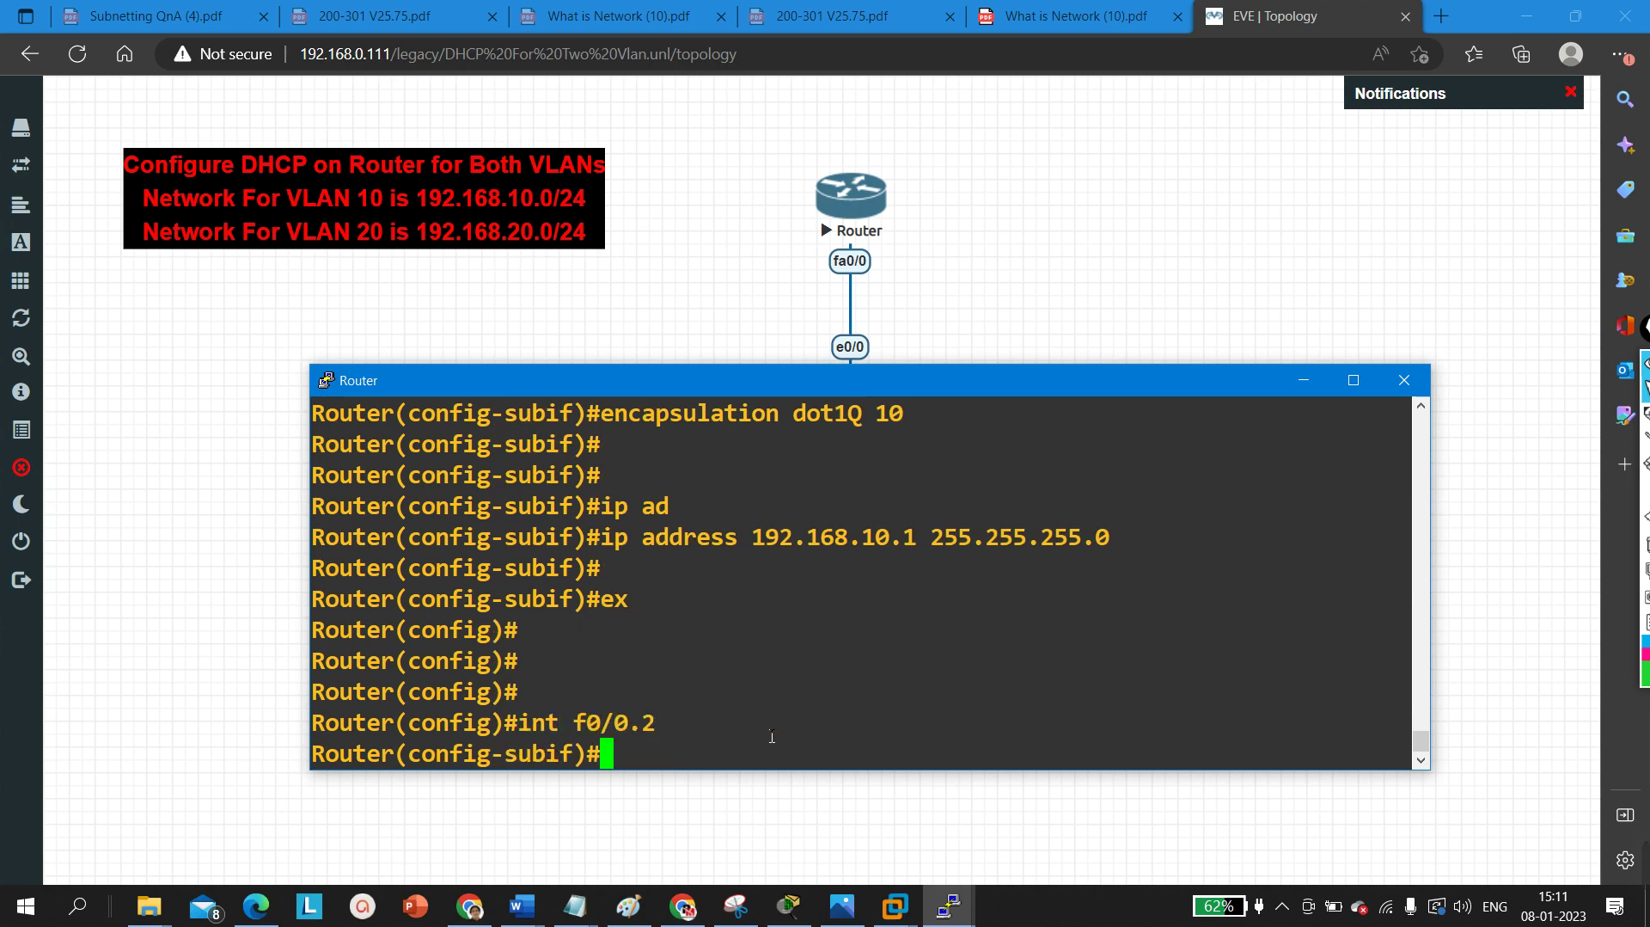
pyautogui.write('ip add')
pyautogui.press('Tab')
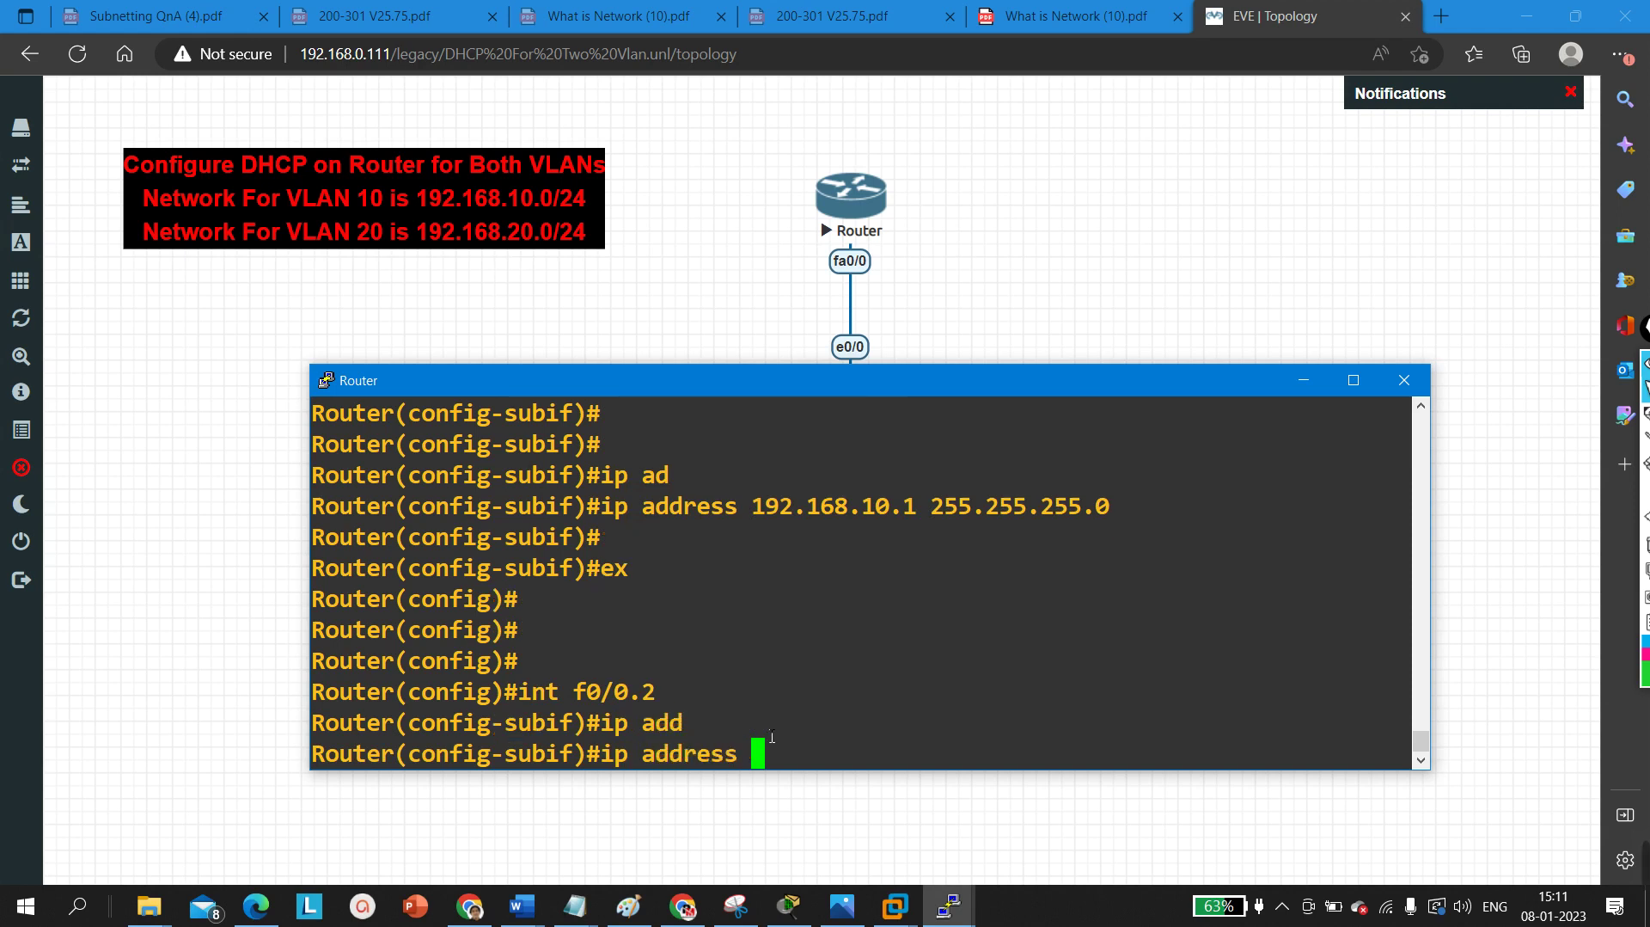
pyautogui.press('BackSpace')
pyautogui.press('BackSpace')
pyautogui.press('BackSpace')
pyautogui.press('BackSpace')
pyautogui.press('BackSpace')
pyautogui.press('BackSpace')
pyautogui.press('BackSpace')
pyautogui.press('BackSpace')
pyautogui.press('BackSpace')
pyautogui.press('BackSpace')
pyautogui.press('BackSpace')
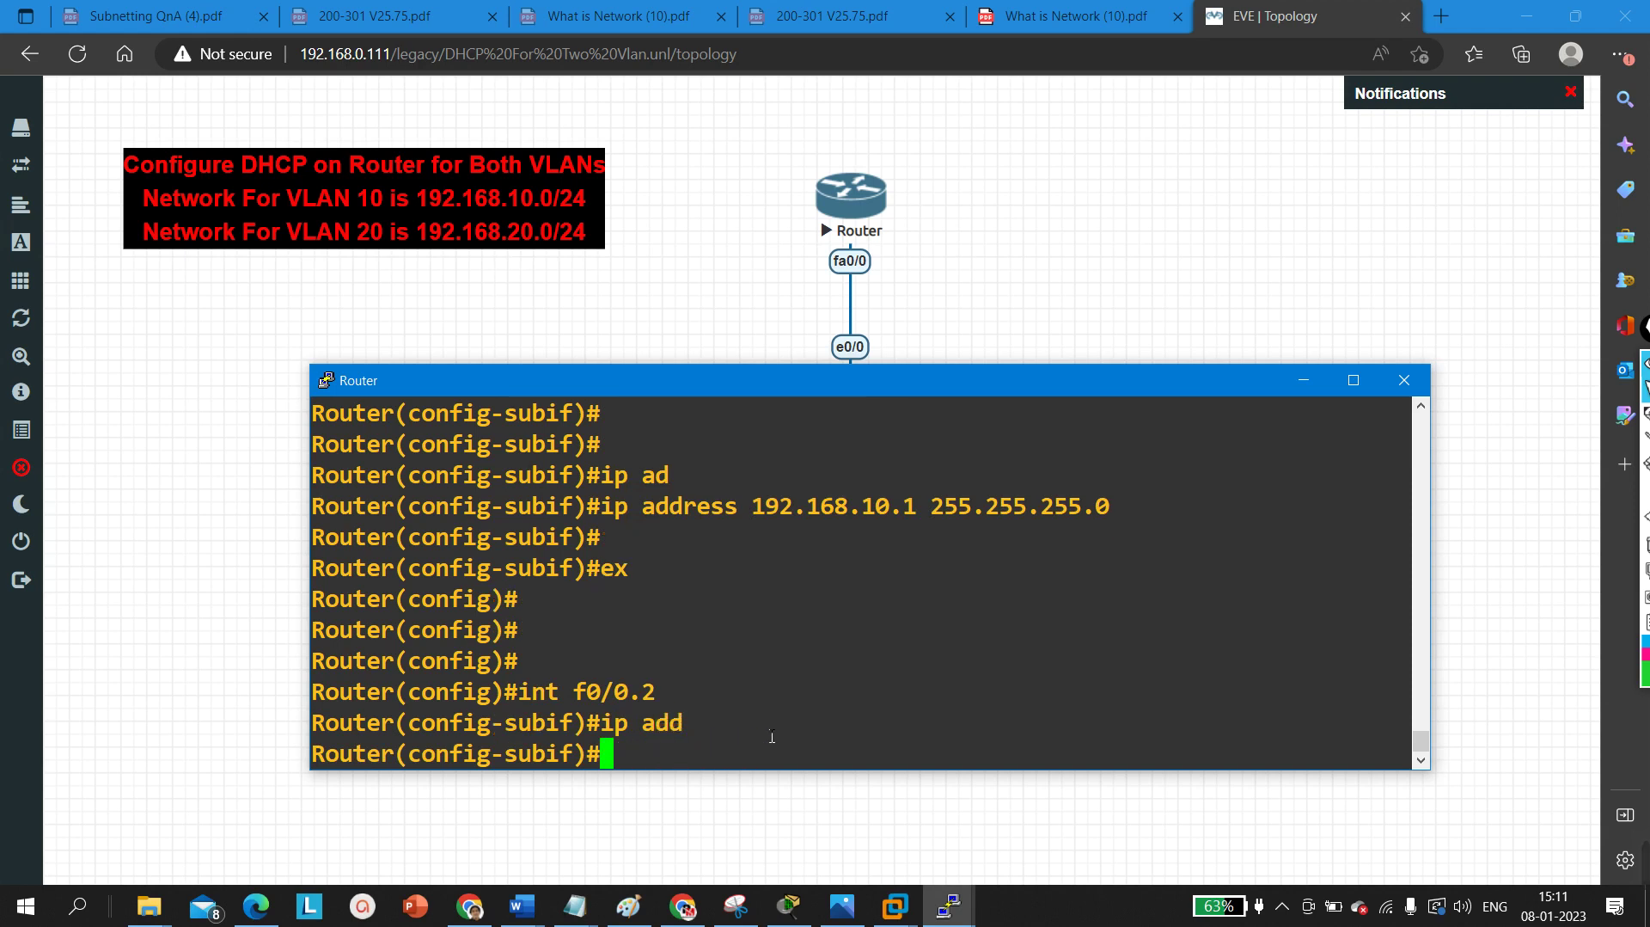
pyautogui.write('en')
pyautogui.press('Tab')
pyautogui.write('do')
pyautogui.press('Tab')
pyautogui.write('20')
pyautogui.press('Return')
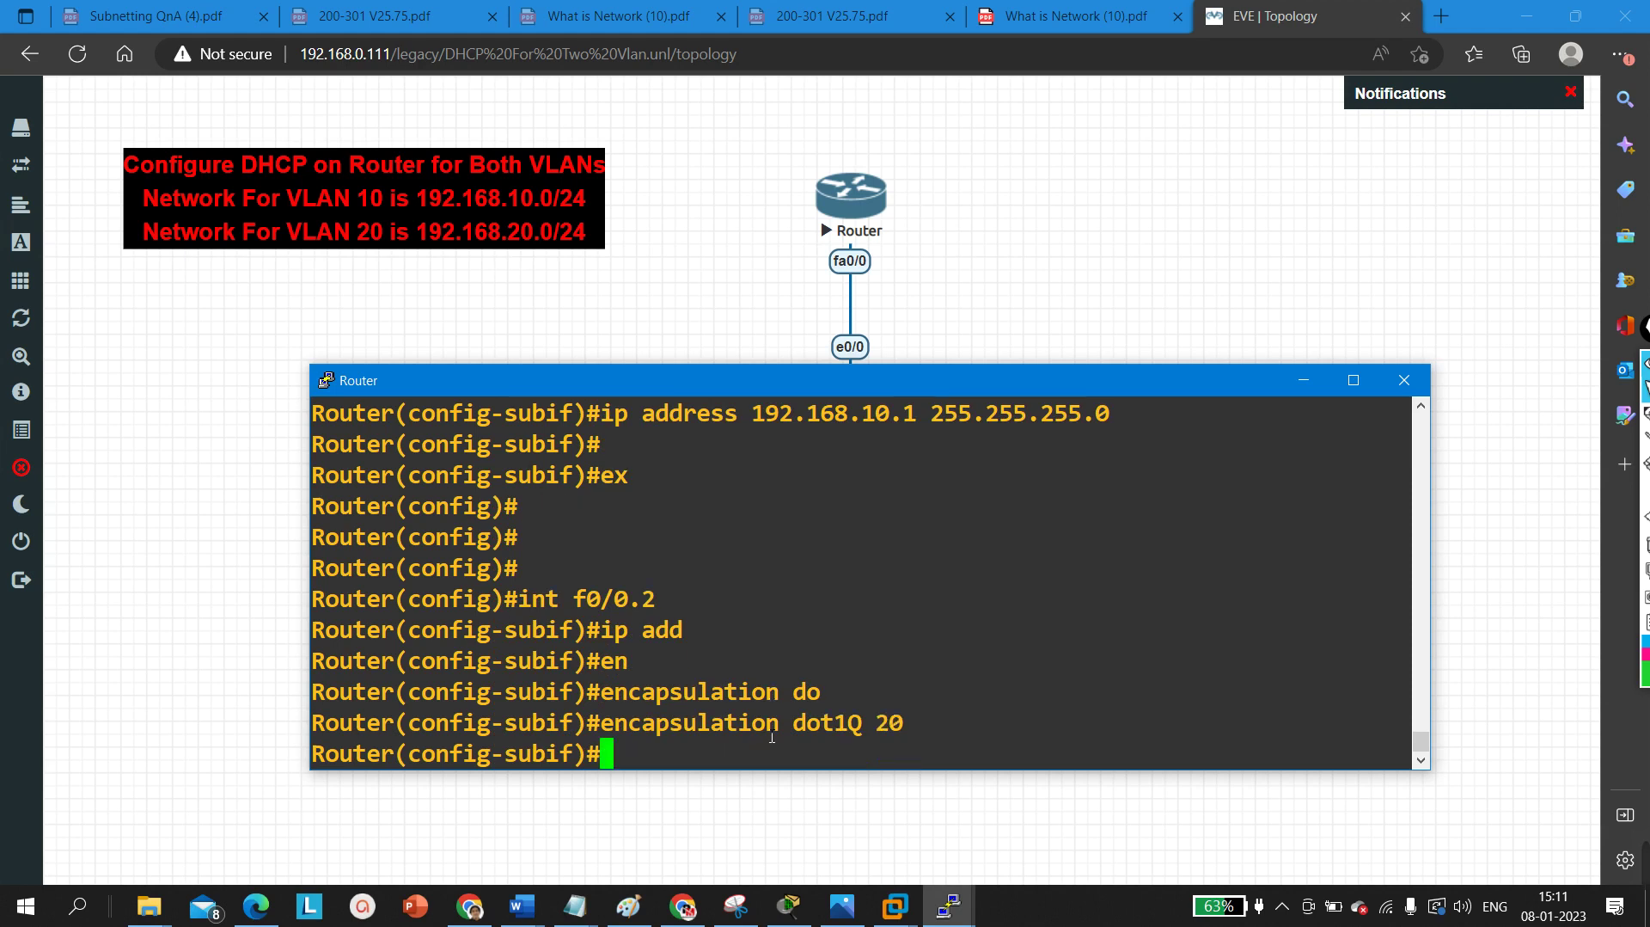
# - Assign 192.168.20.1 255.255.255.0 to subinterface f0/0.2
pyautogui.write('ip add')
pyautogui.press('Tab')
pyautogui.write('192.168.20.01')
pyautogui.press('BackSpace')
pyautogui.press('BackSpace')
pyautogui.write('1 255.255.255.0')
pyautogui.press('Return')
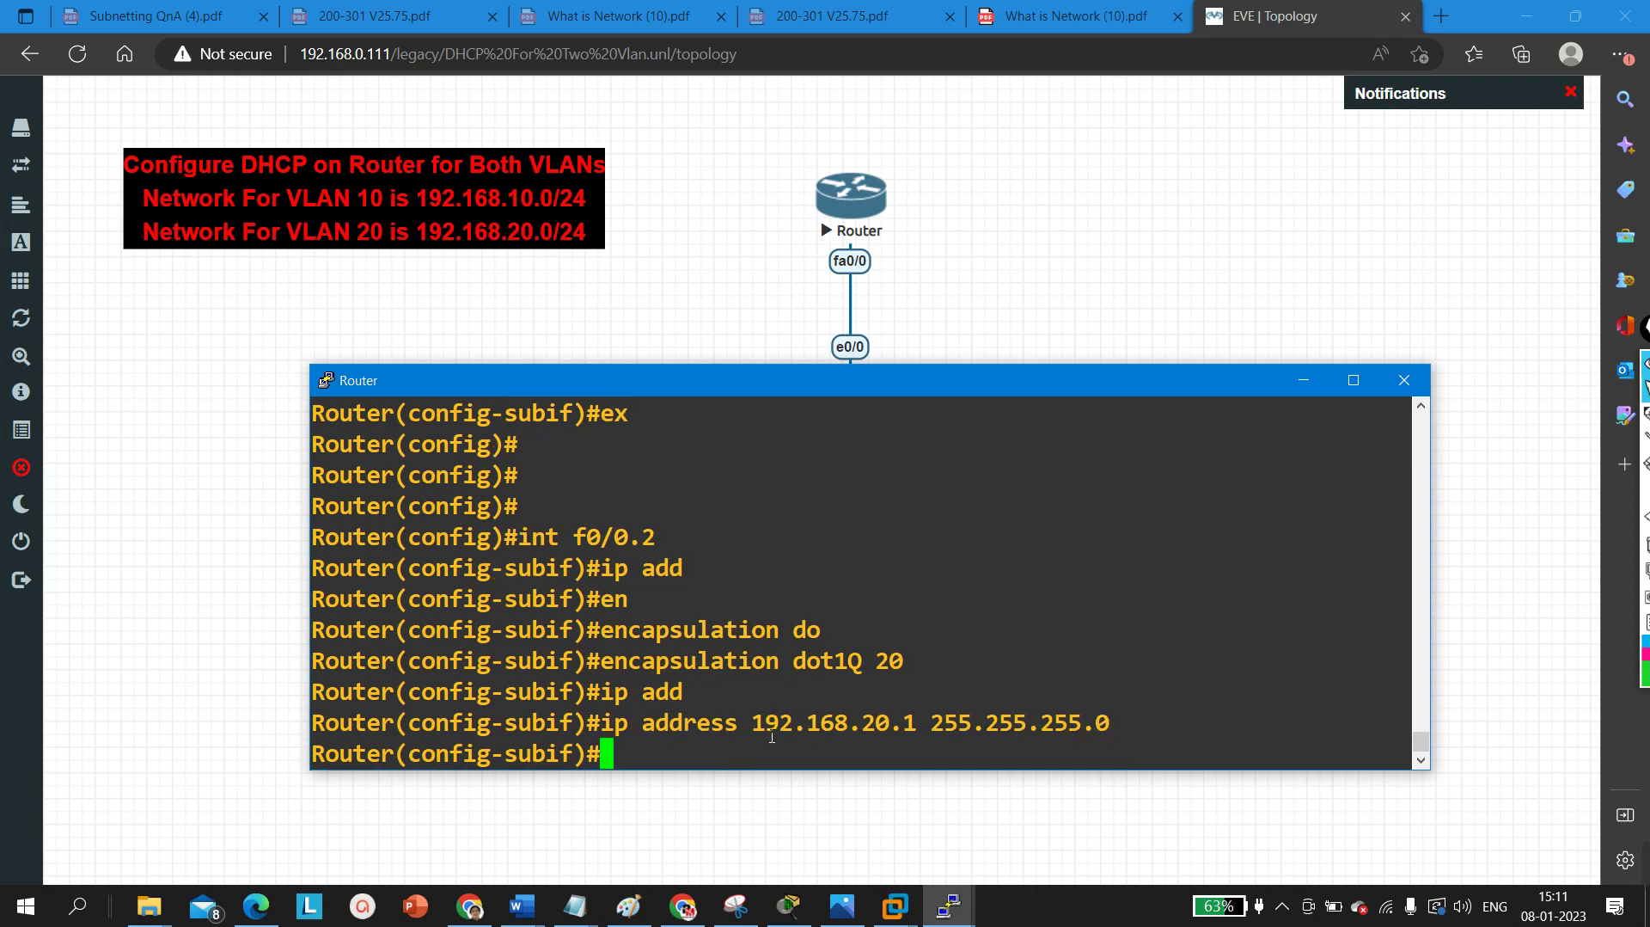
pyautogui.press('Return')
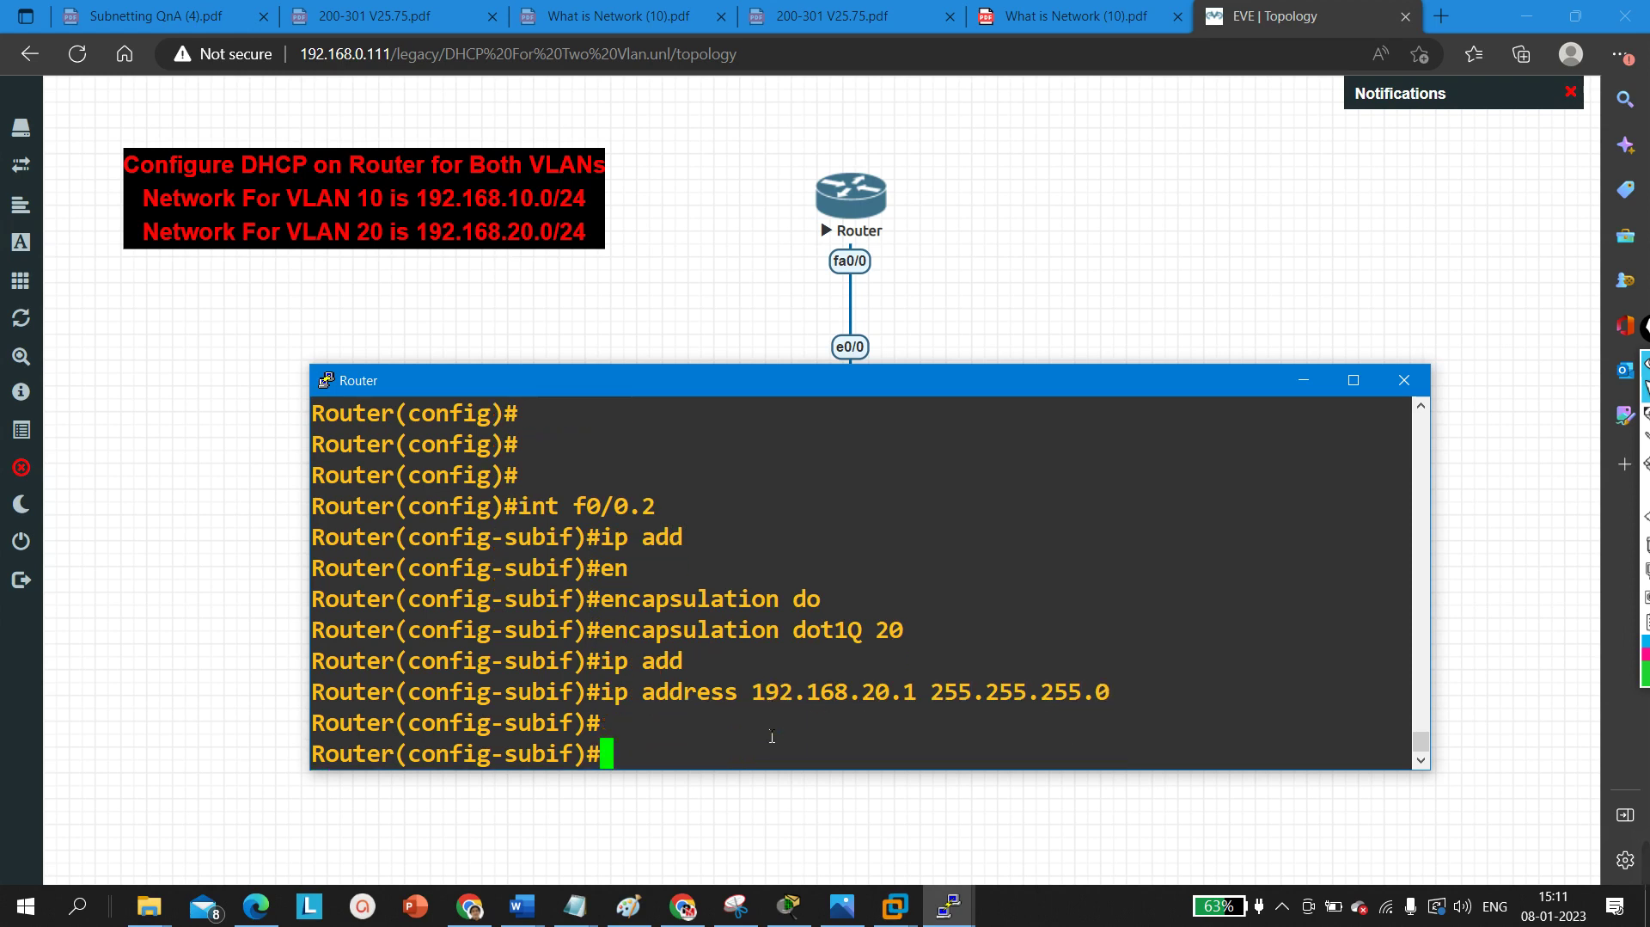
# - Exit back to privileged mode and save the configuration with wr
pyautogui.write('exi')
pyautogui.press('Return')
pyautogui.press('Return')
pyautogui.press('Return')
pyautogui.press('Return')
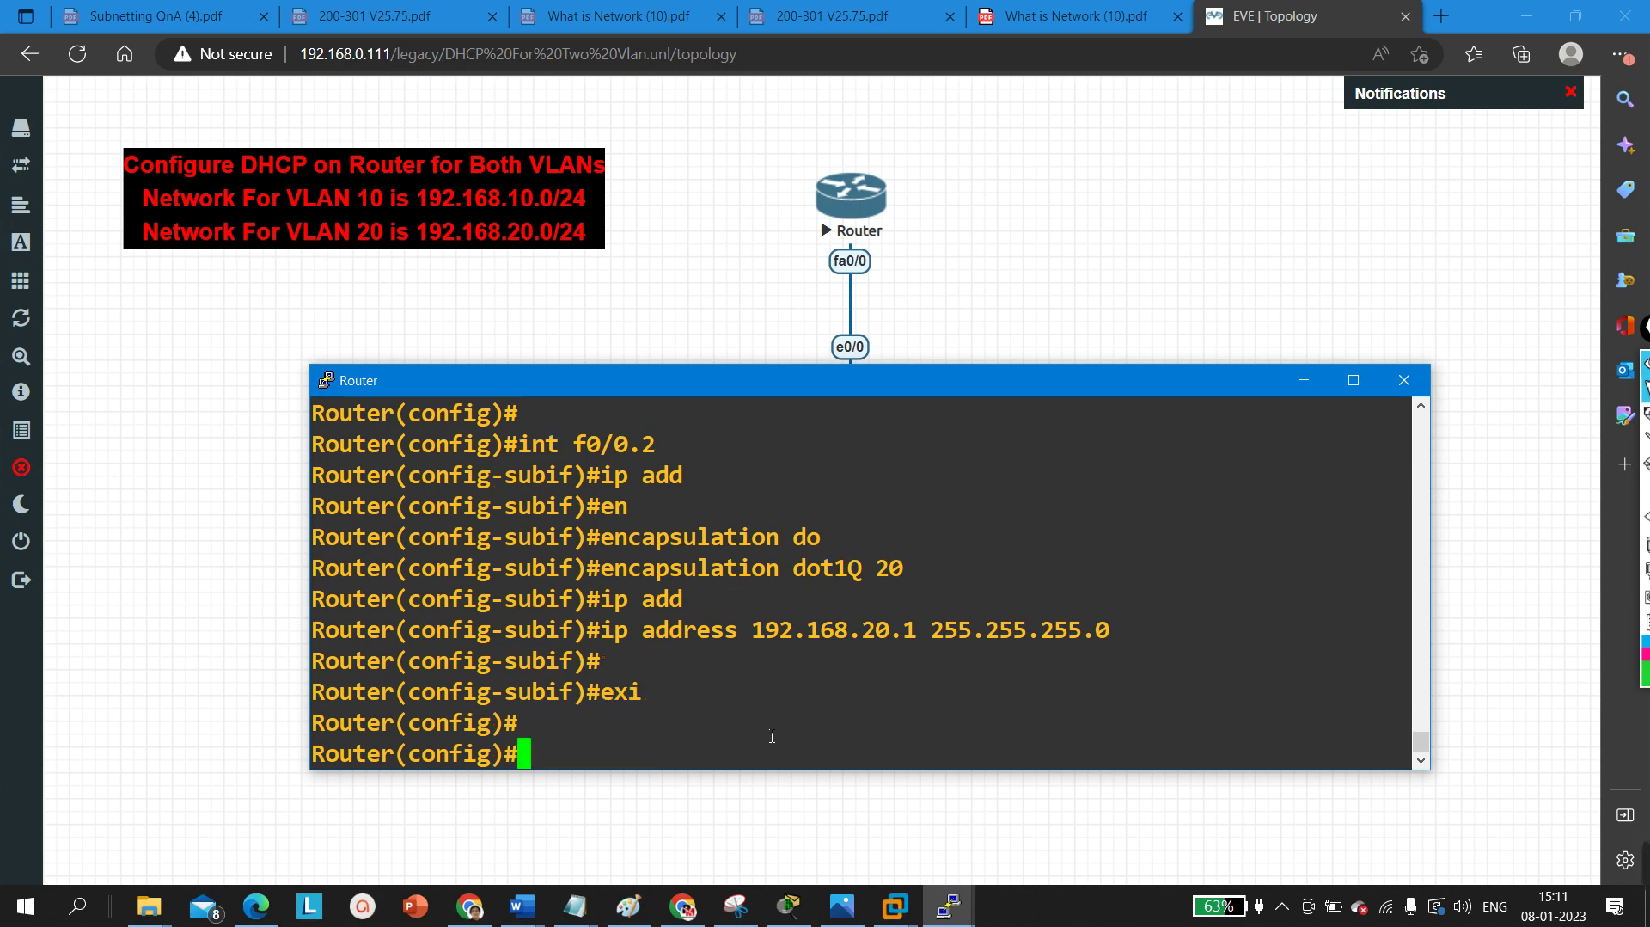
pyautogui.write('exi')
pyautogui.press('Return')
pyautogui.press('Return')
pyautogui.press('Return')
pyautogui.write('wr')
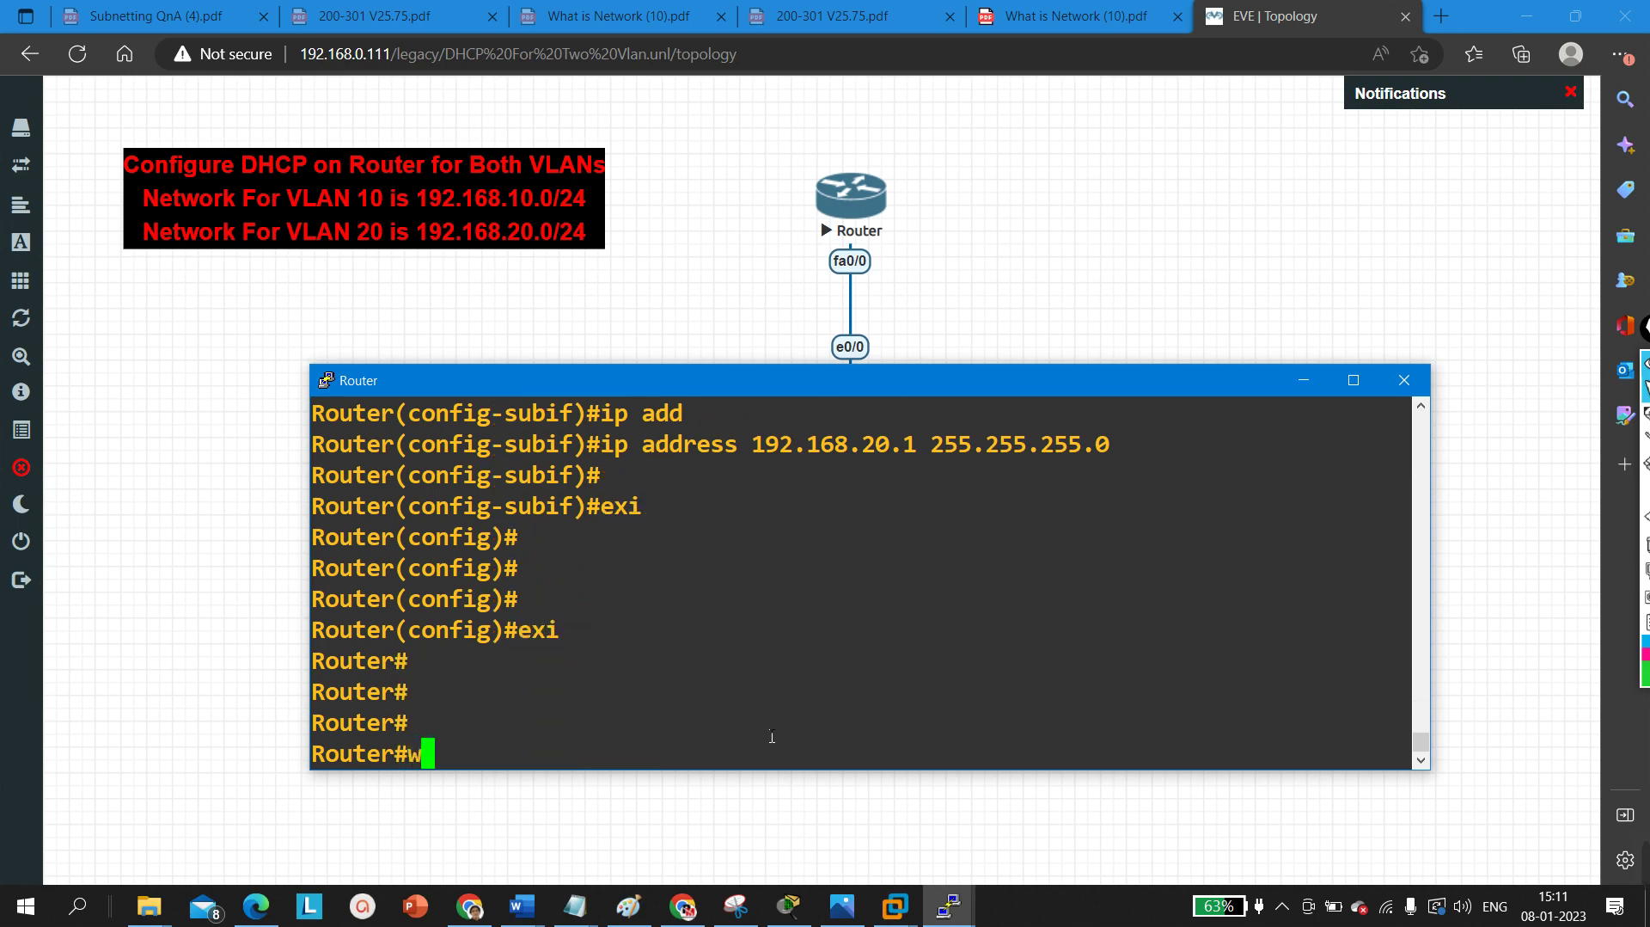
pyautogui.press('Return')
pyautogui.press('Return')
pyautogui.press('Return')
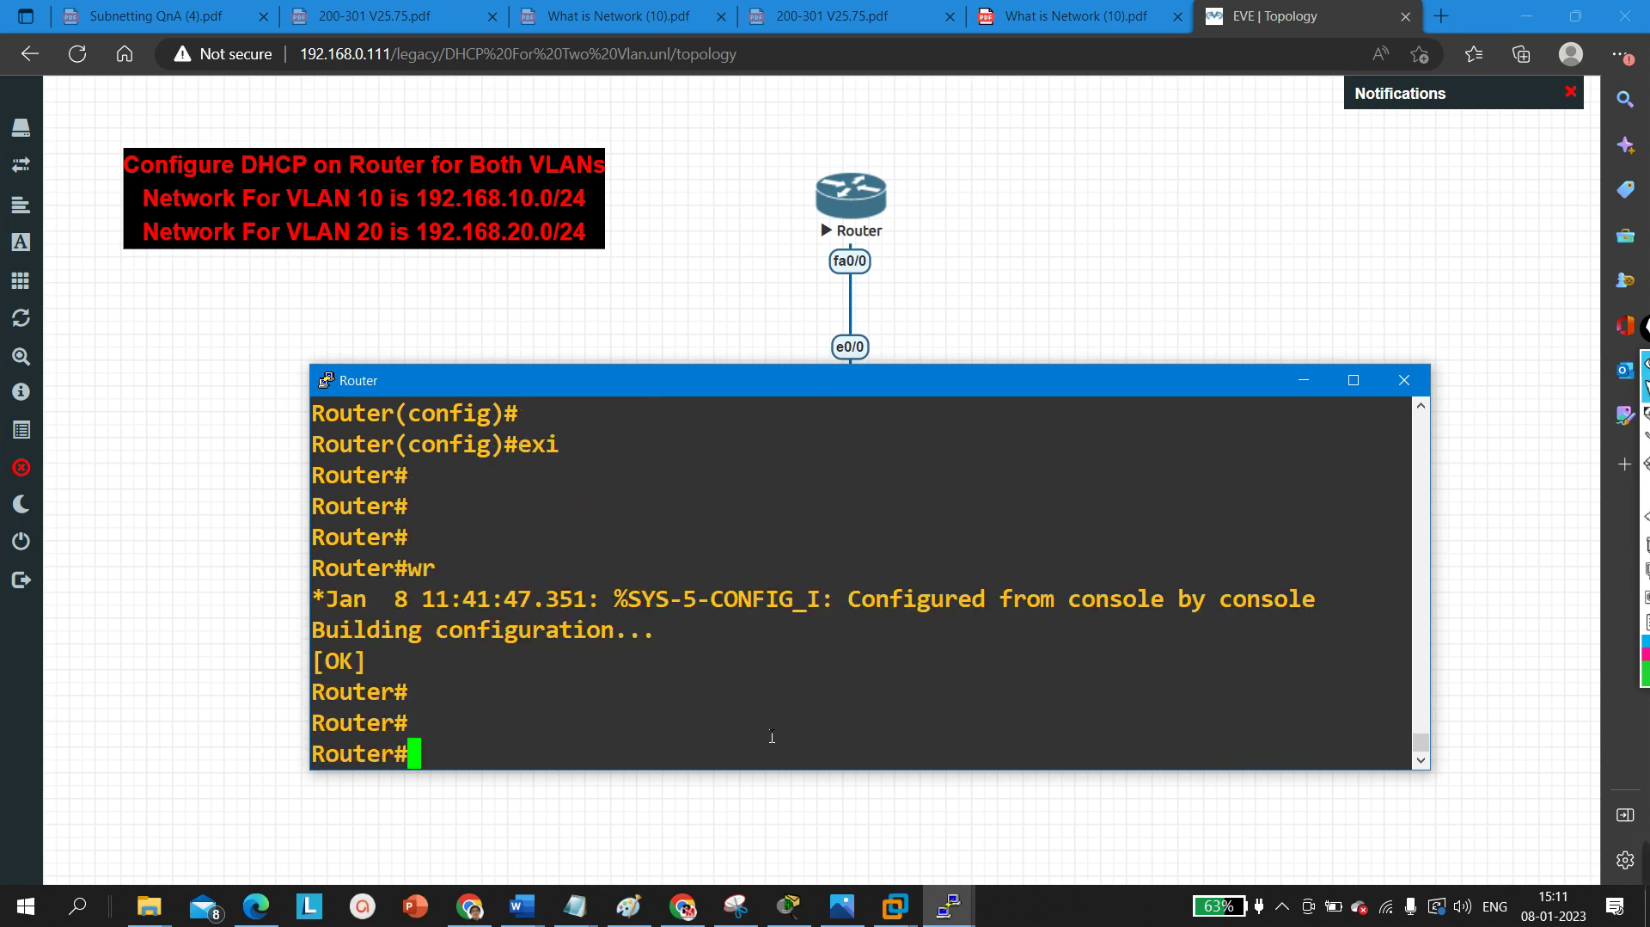
# - Minimize the Router console and open PC3's VPCS console
pyautogui.click(1304, 380)
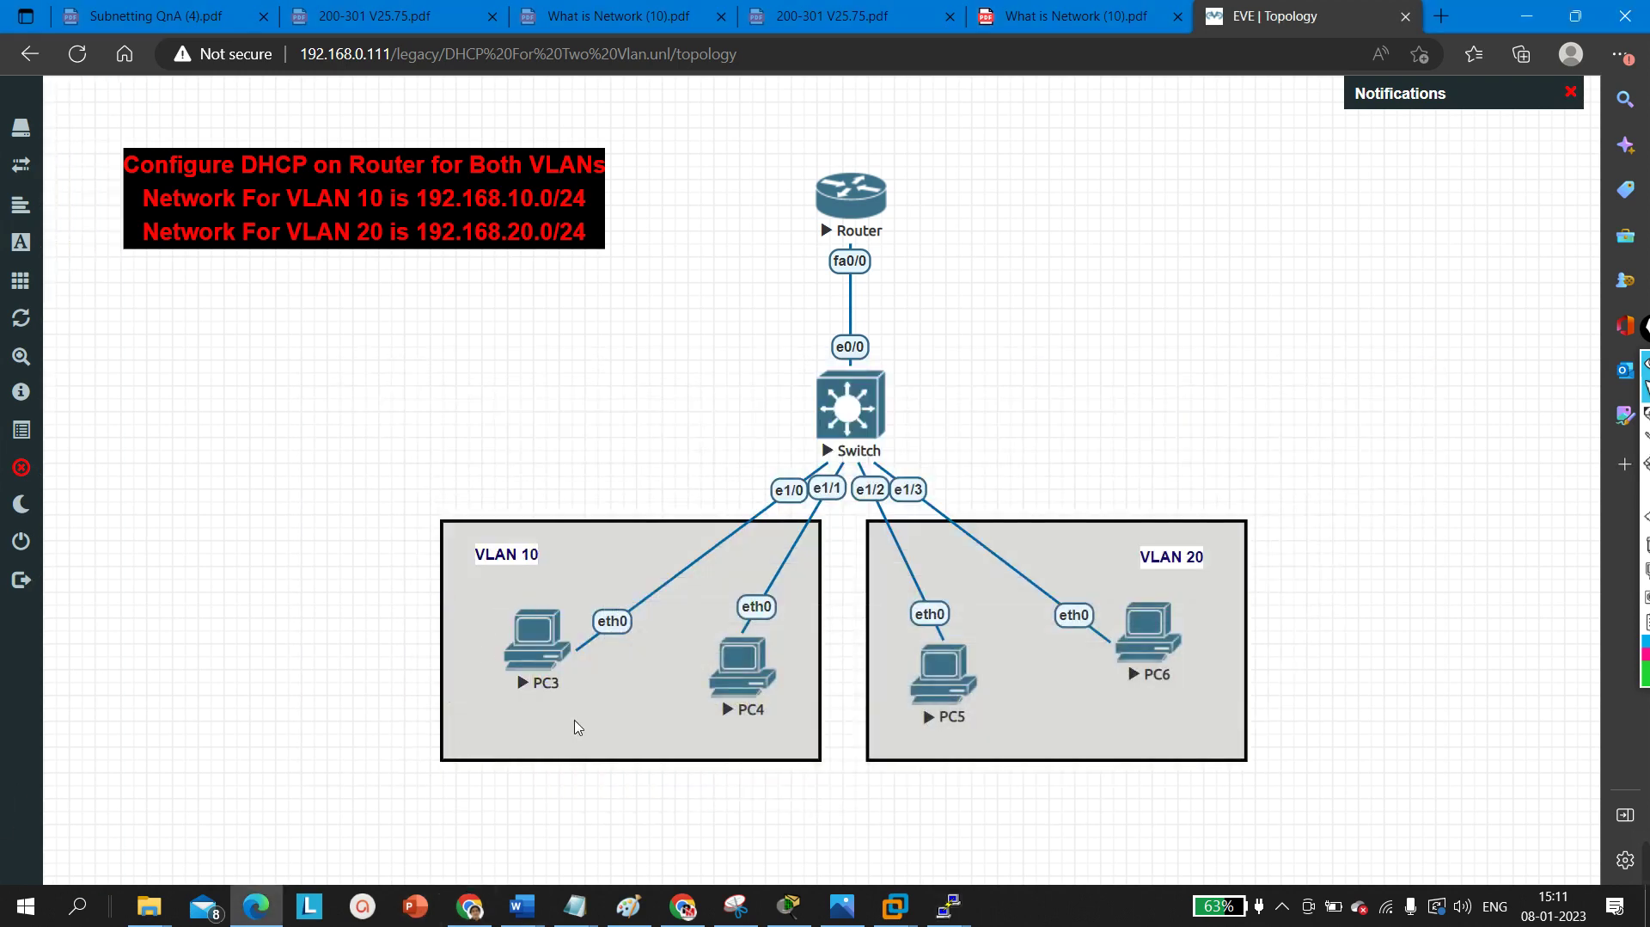
pyautogui.click(545, 650)
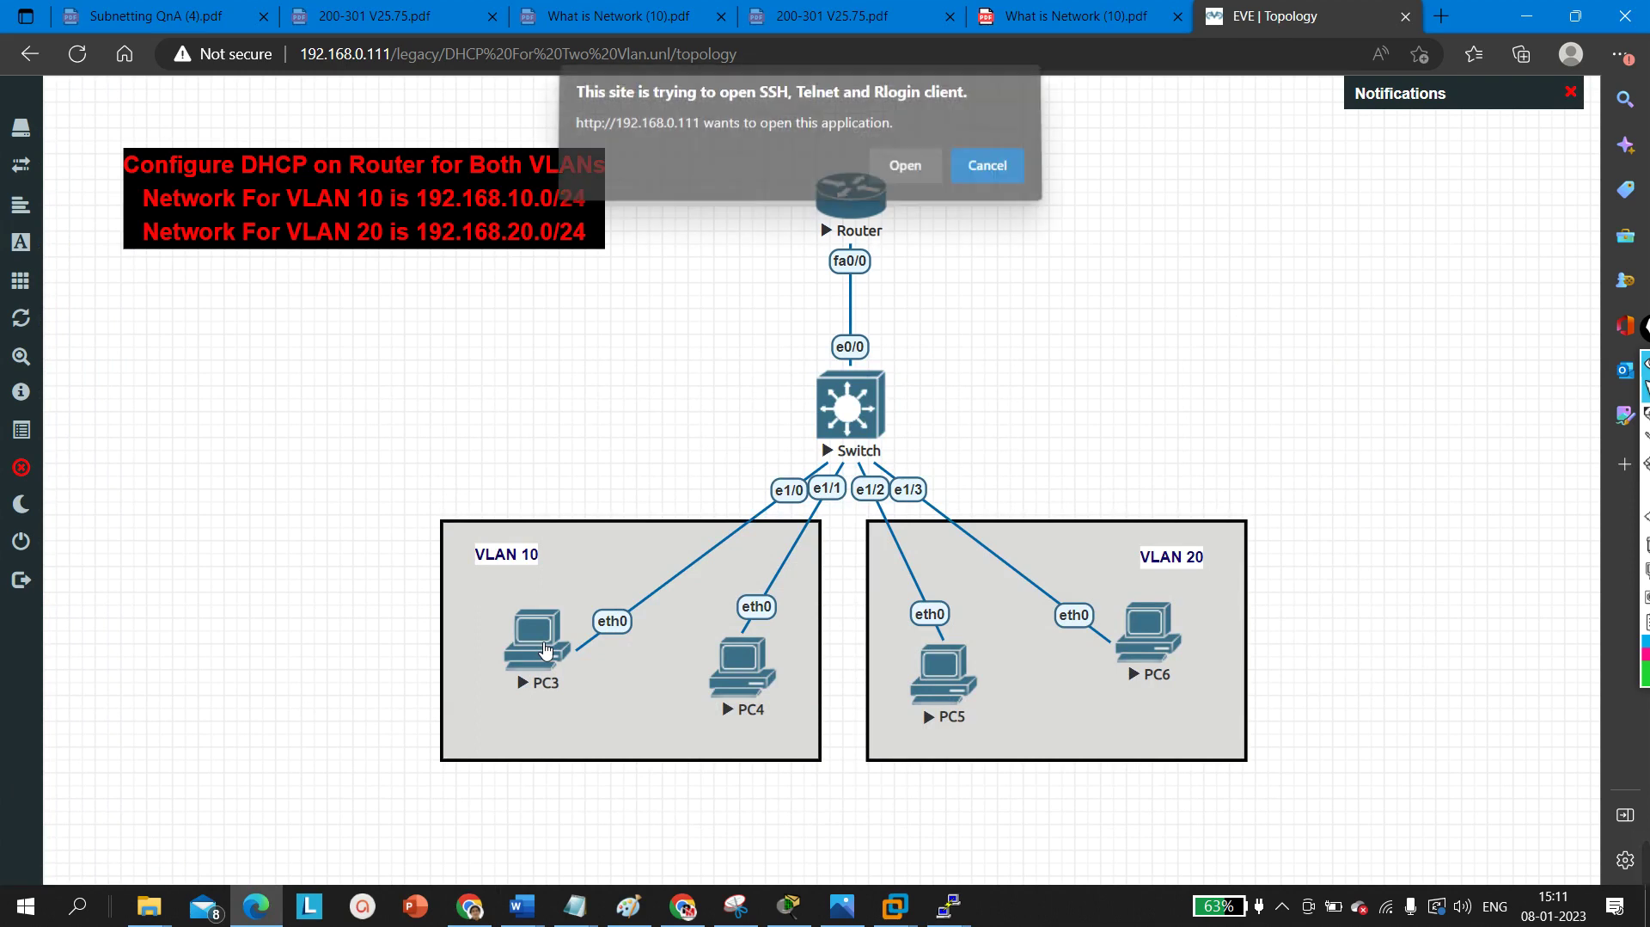
pyautogui.click(907, 157)
pyautogui.moveTo(779, 50); pyautogui.dragTo(1139, 382)
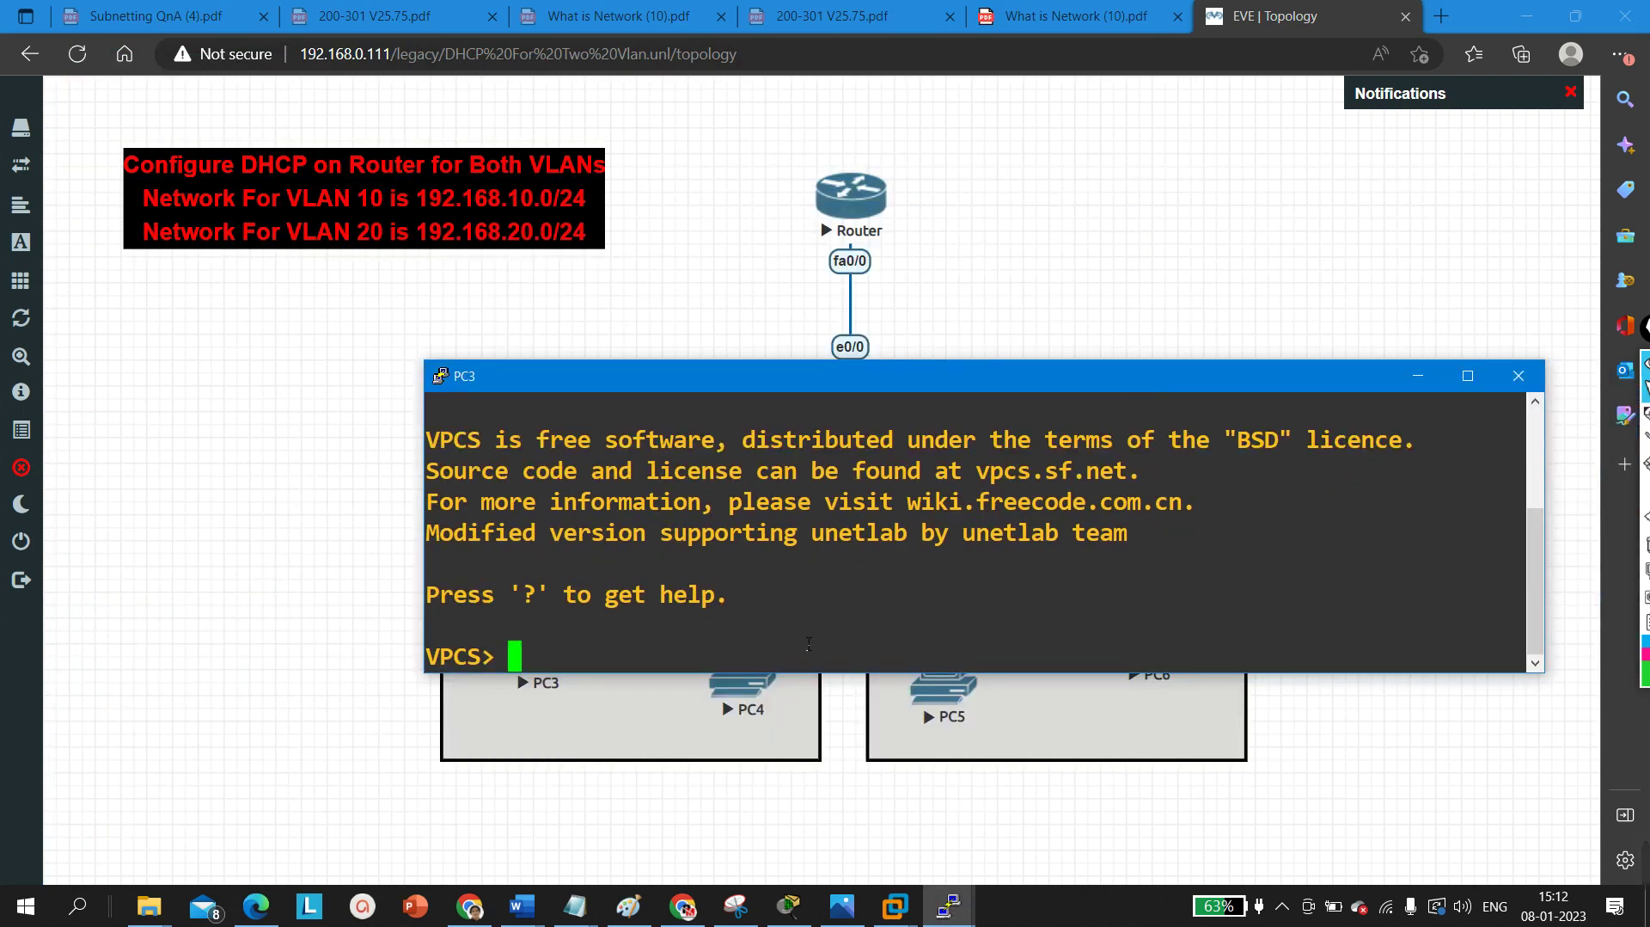
# - Run 'ip dhcp' on PC3 to lease 192.168.10.2/24
pyautogui.press('Return')
pyautogui.write('ip dhcp')
pyautogui.press('Return')
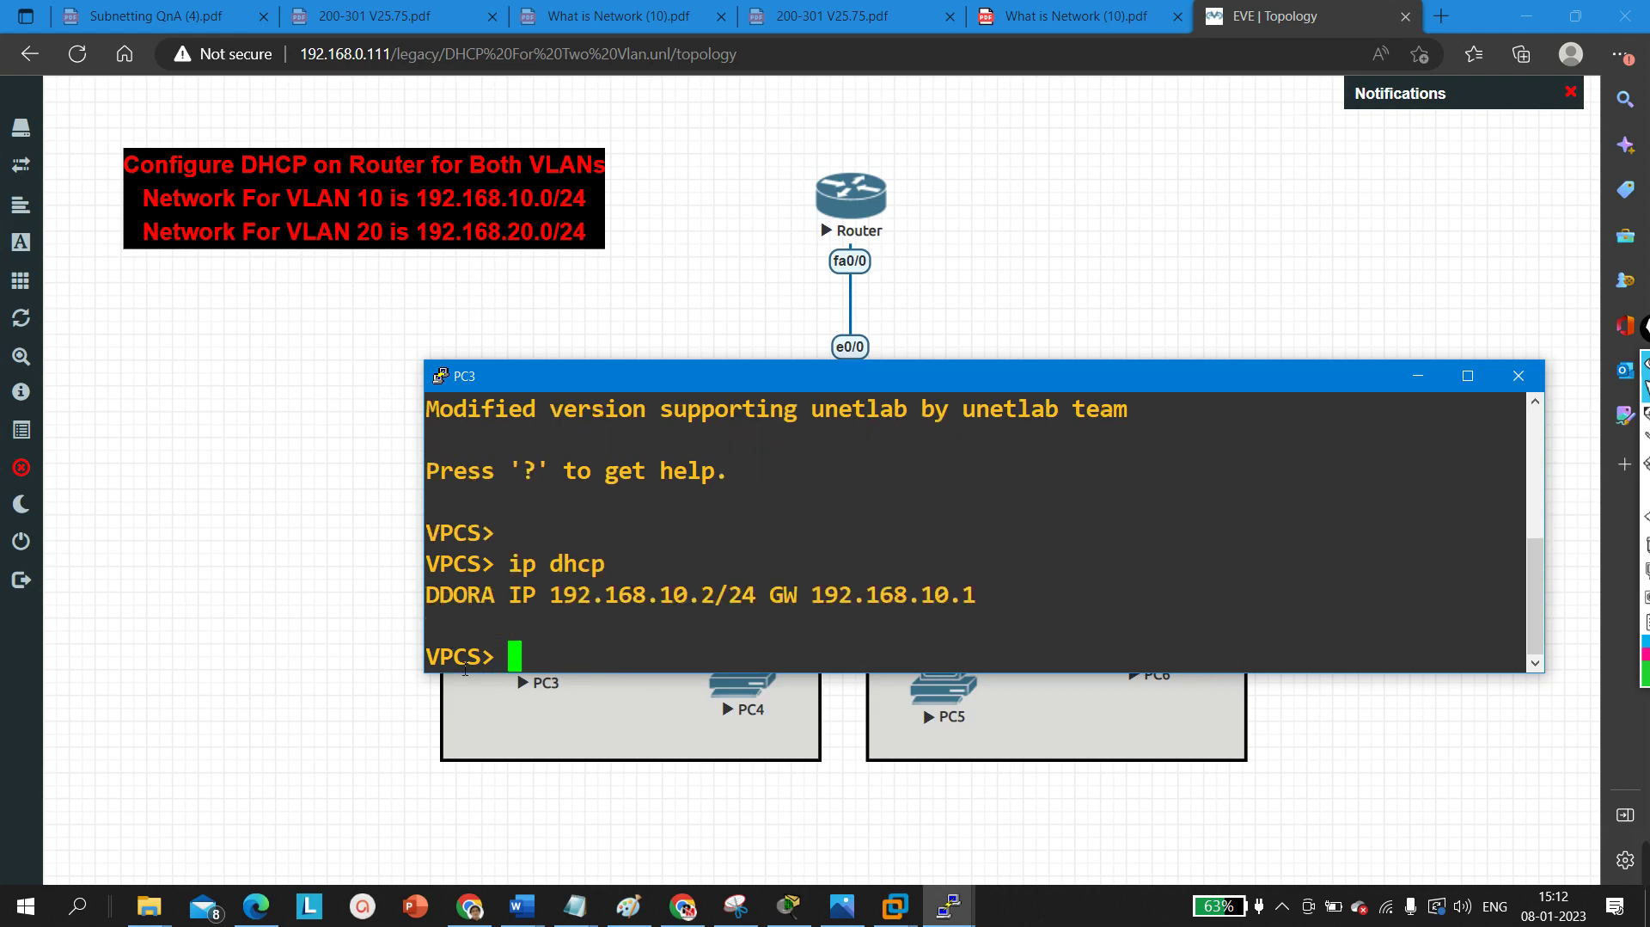
pyautogui.moveTo(553, 610); pyautogui.dragTo(1010, 616)
pyautogui.rightClick(1010, 615)
# - Ping gateway 192.168.10.1 from PC3, then minimize its console
pyautogui.press('Return')
pyautogui.press('Return')
pyautogui.press('Return')
pyautogui.write('pi')
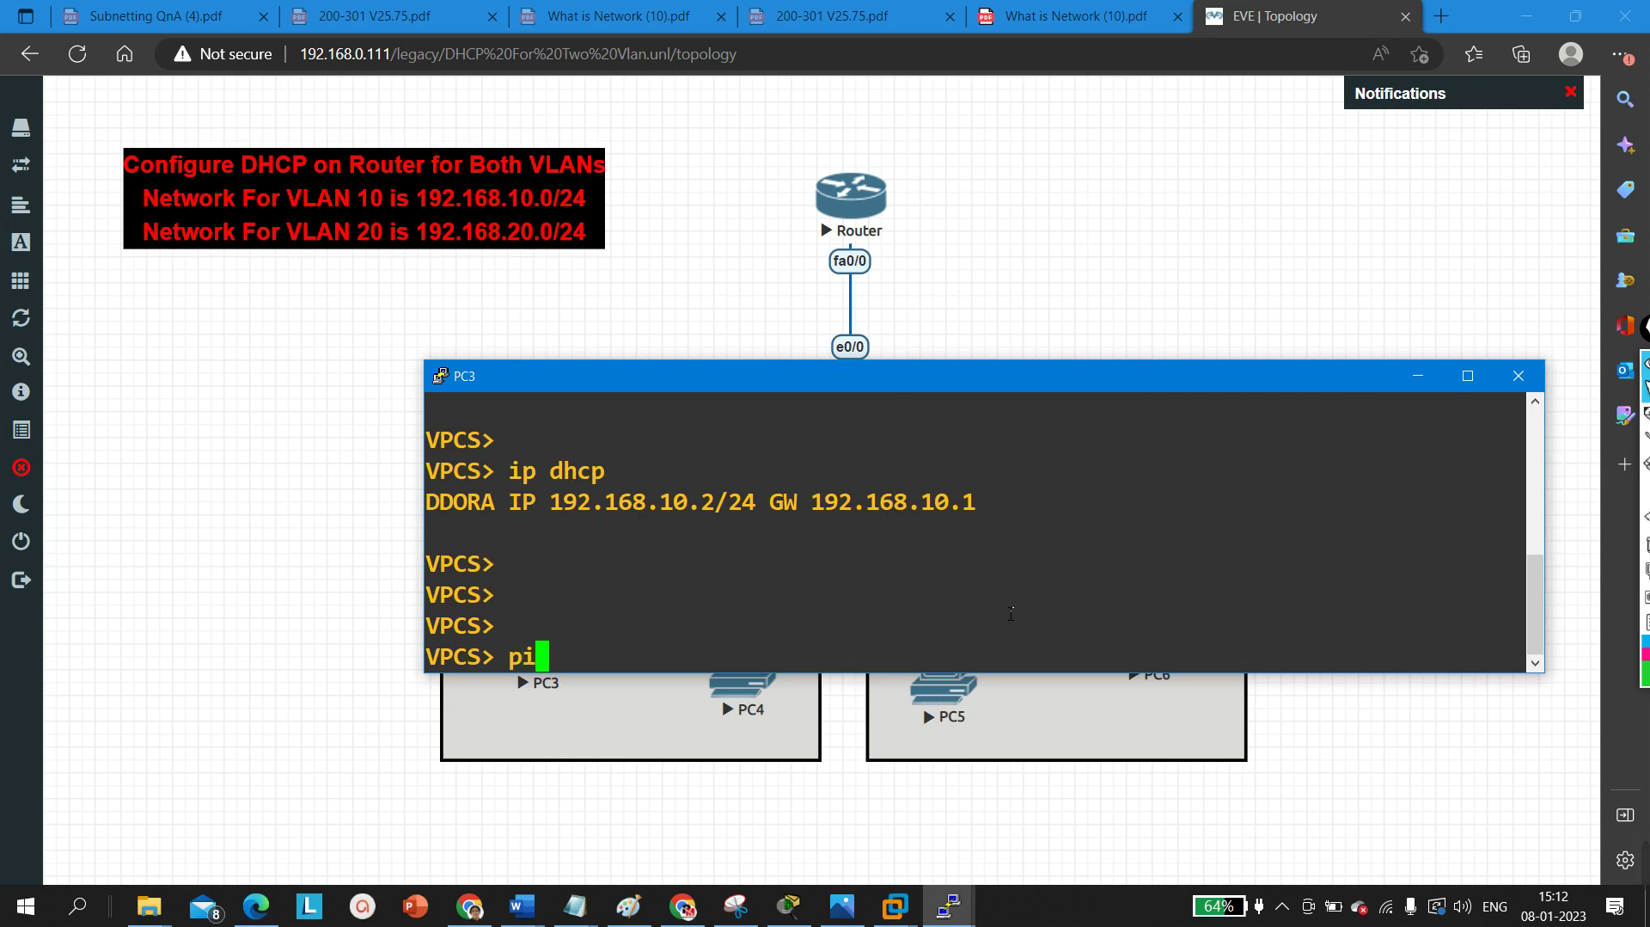
pyautogui.write('ng 192')
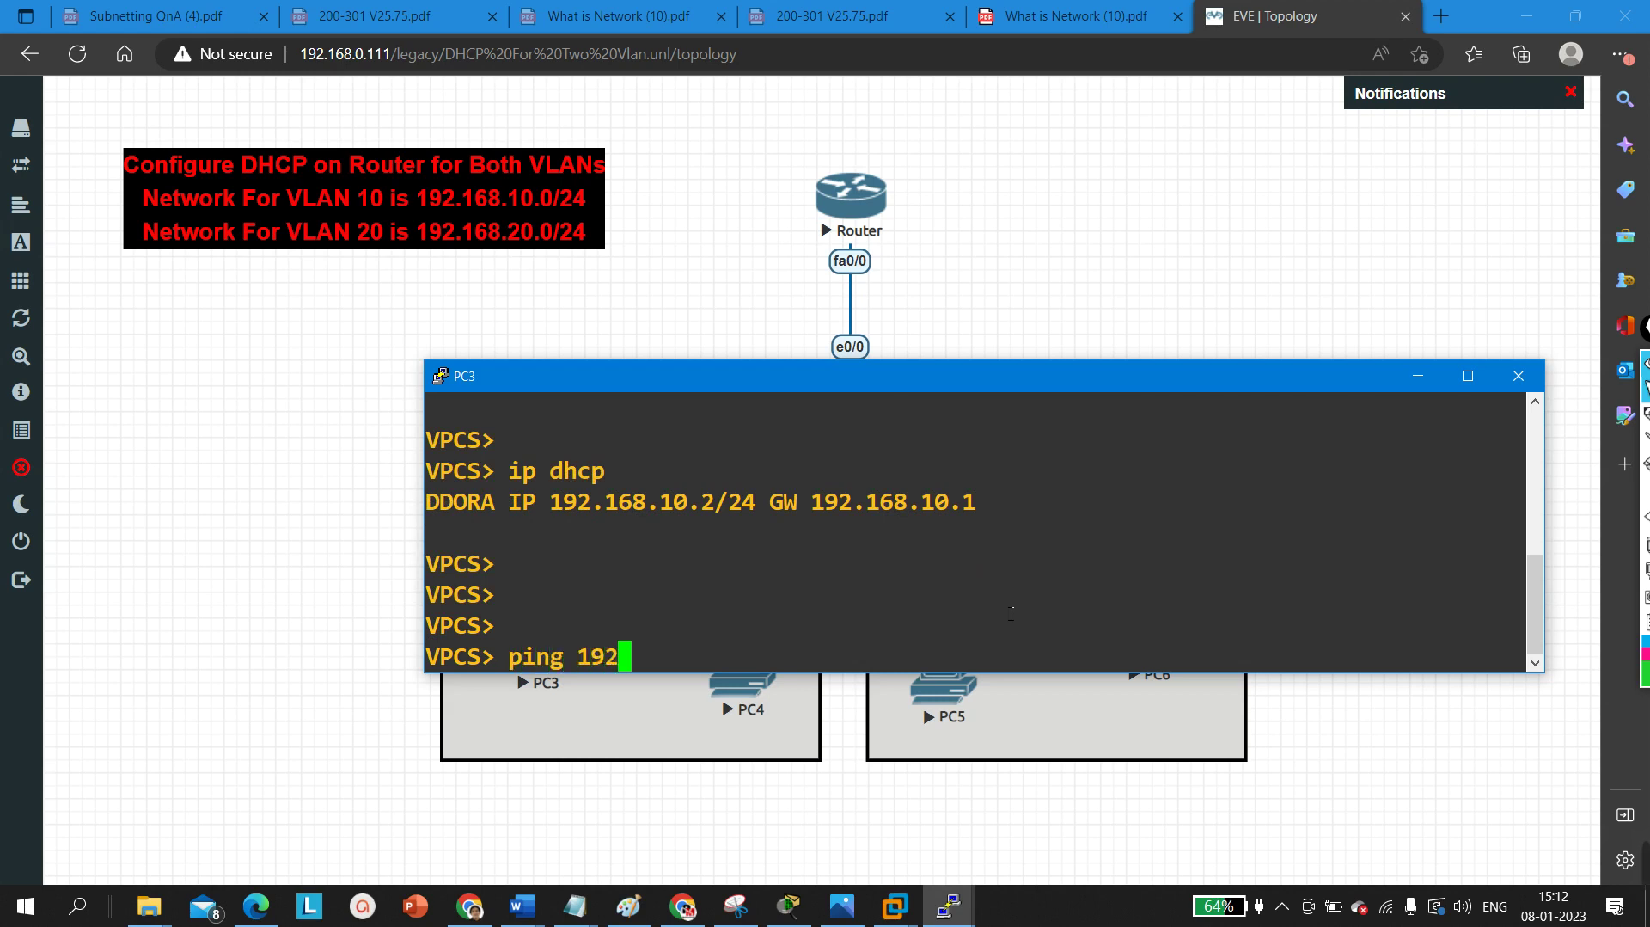
pyautogui.write('.168.10.2')
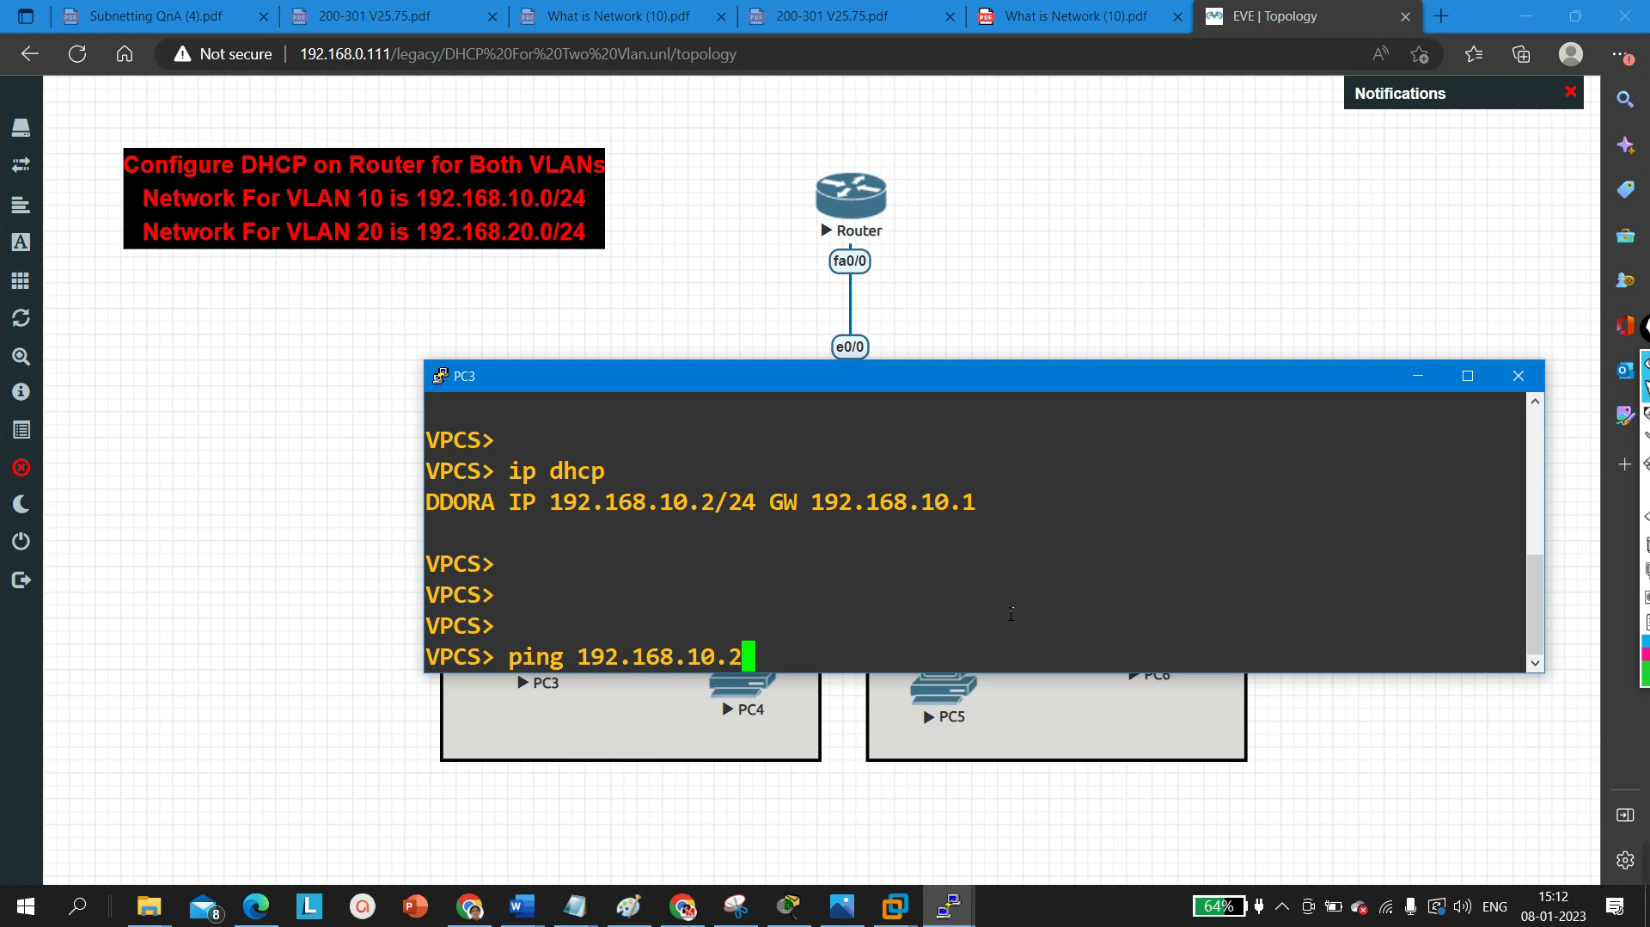
pyautogui.press('BackSpace')
pyautogui.write('1')
pyautogui.press('Return')
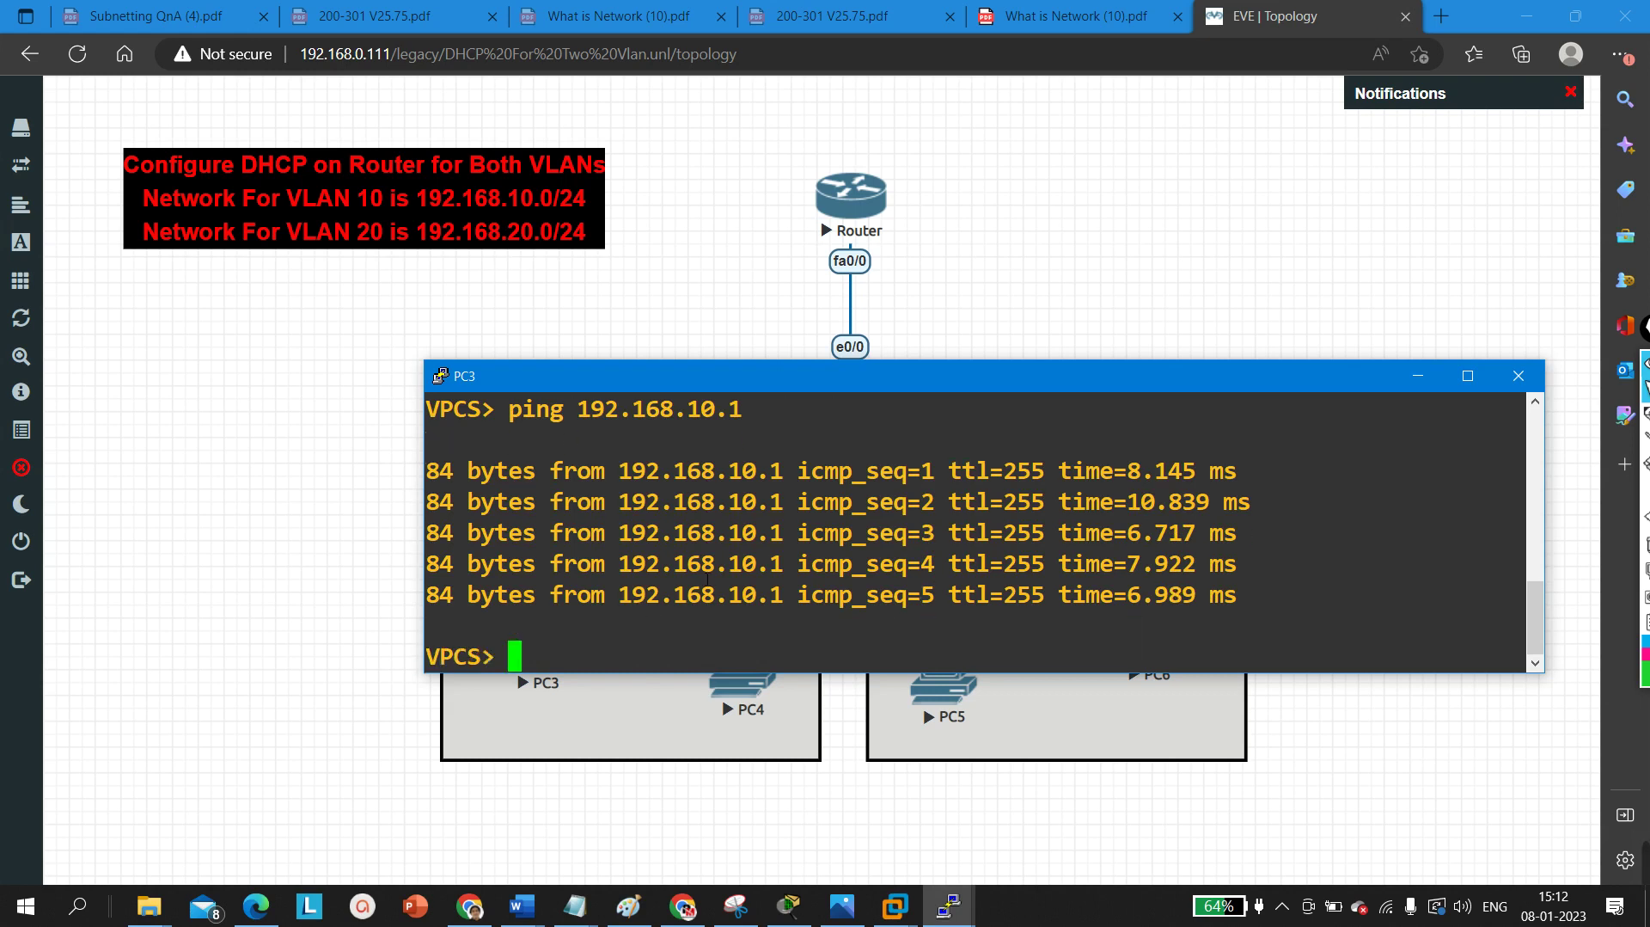
pyautogui.press('Return')
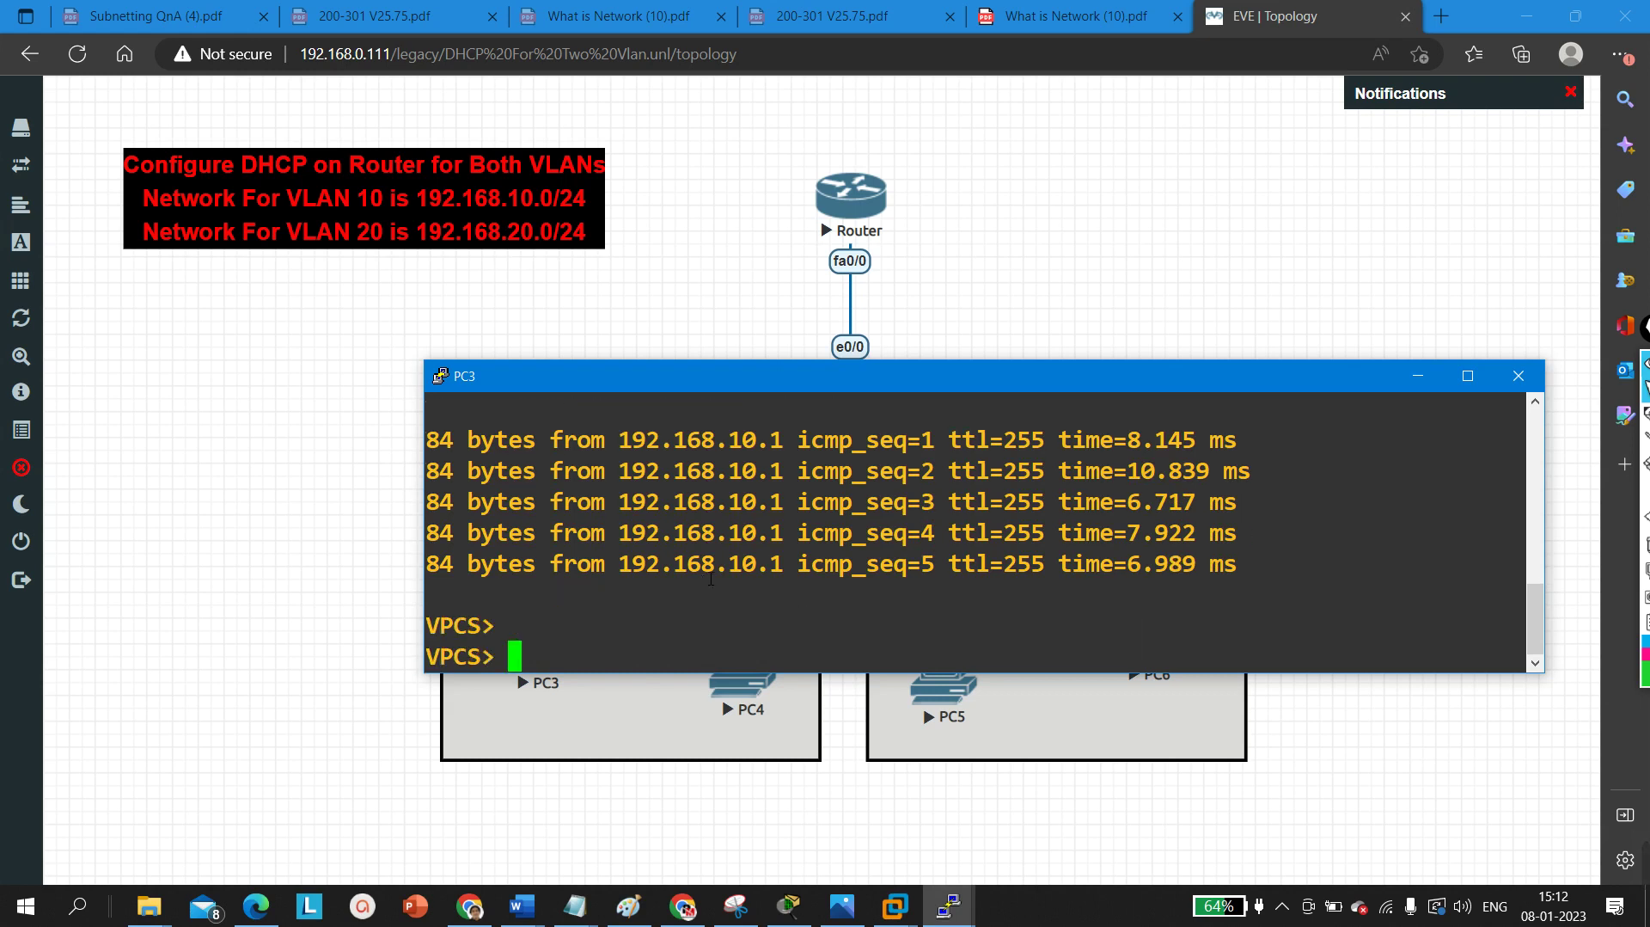
pyautogui.click(1418, 376)
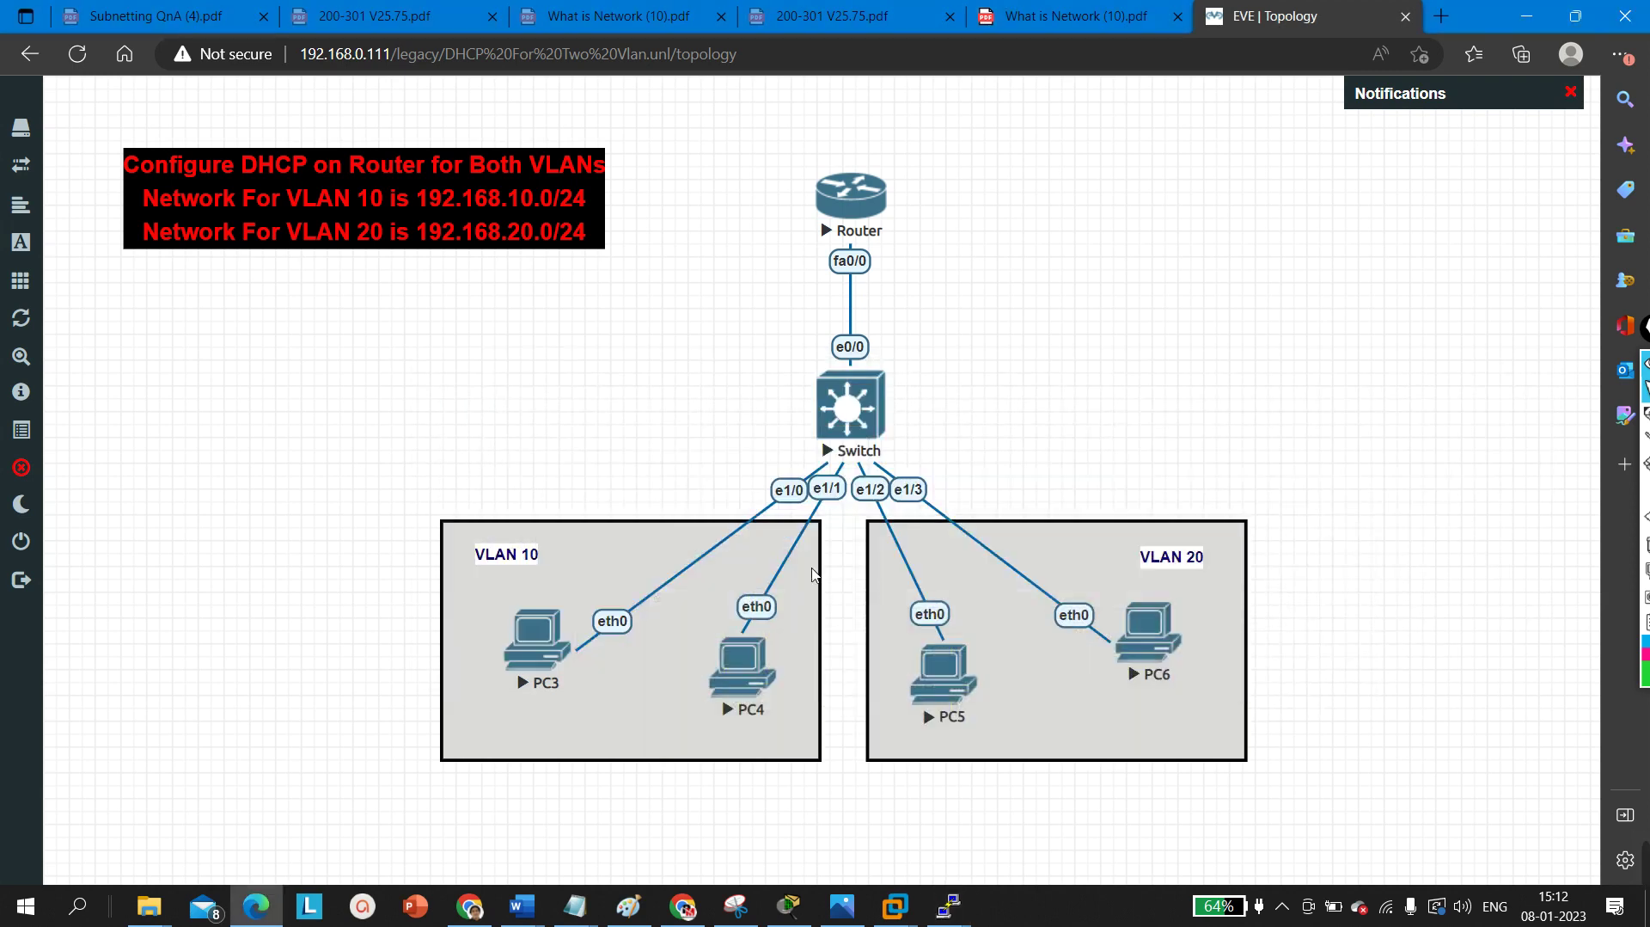
# - Open PC4's console and run 'ip dhcp', leasing 192.168.10.3/24 with gateway 192.168.10.1
pyautogui.click(745, 677)
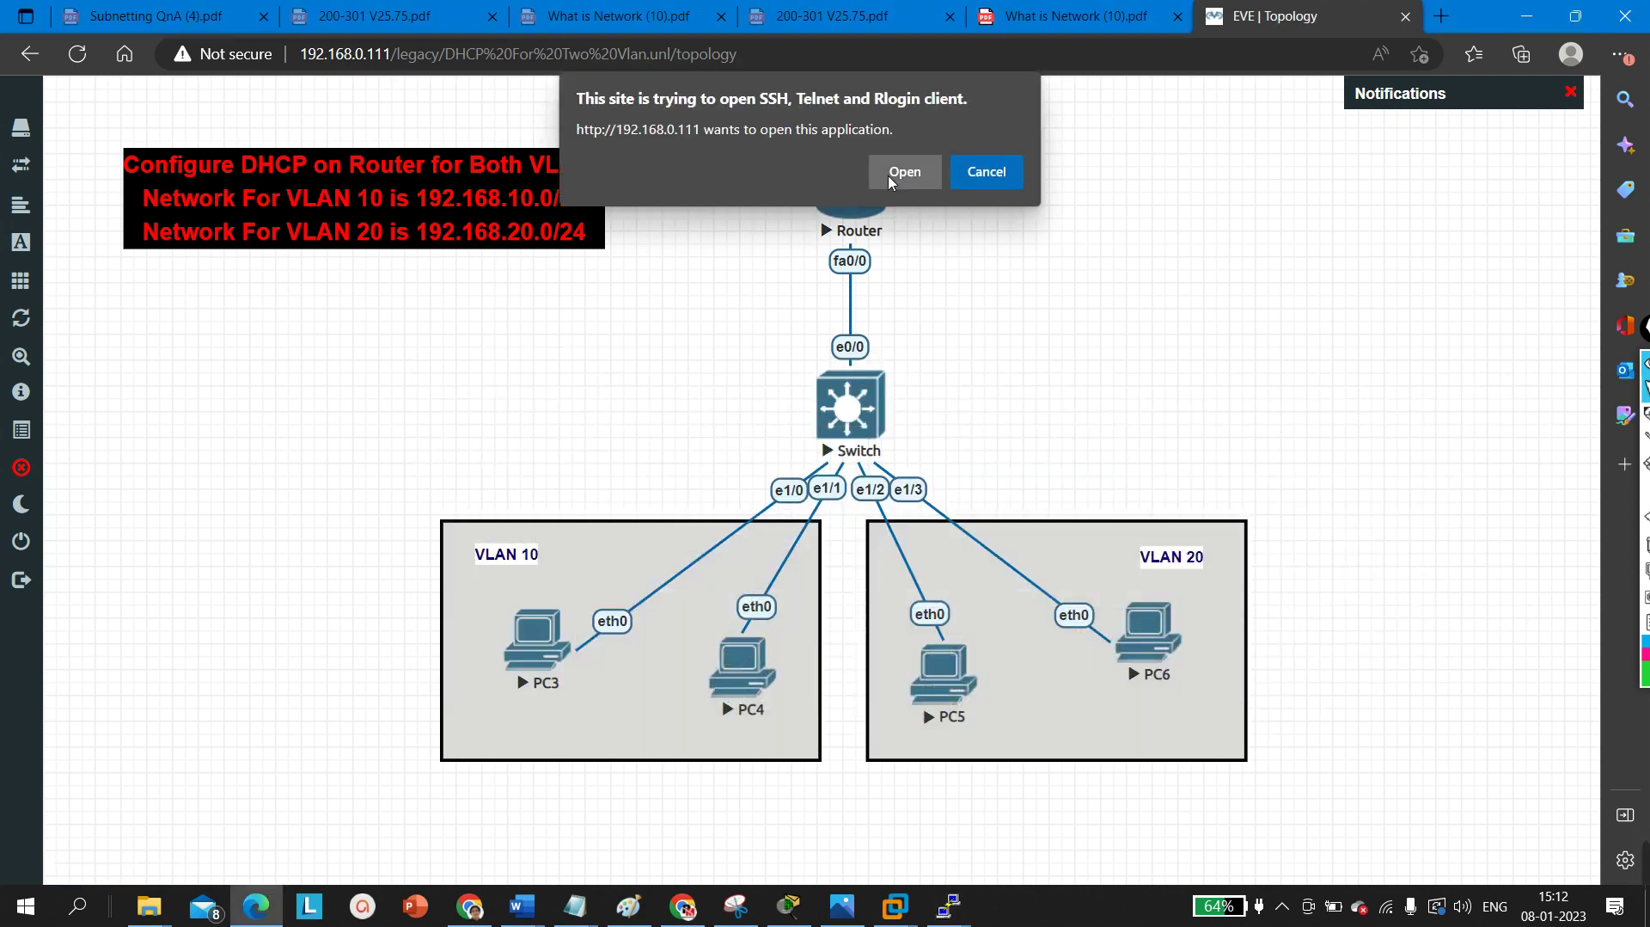
pyautogui.click(906, 159)
pyautogui.moveTo(792, 88); pyautogui.dragTo(840, 428)
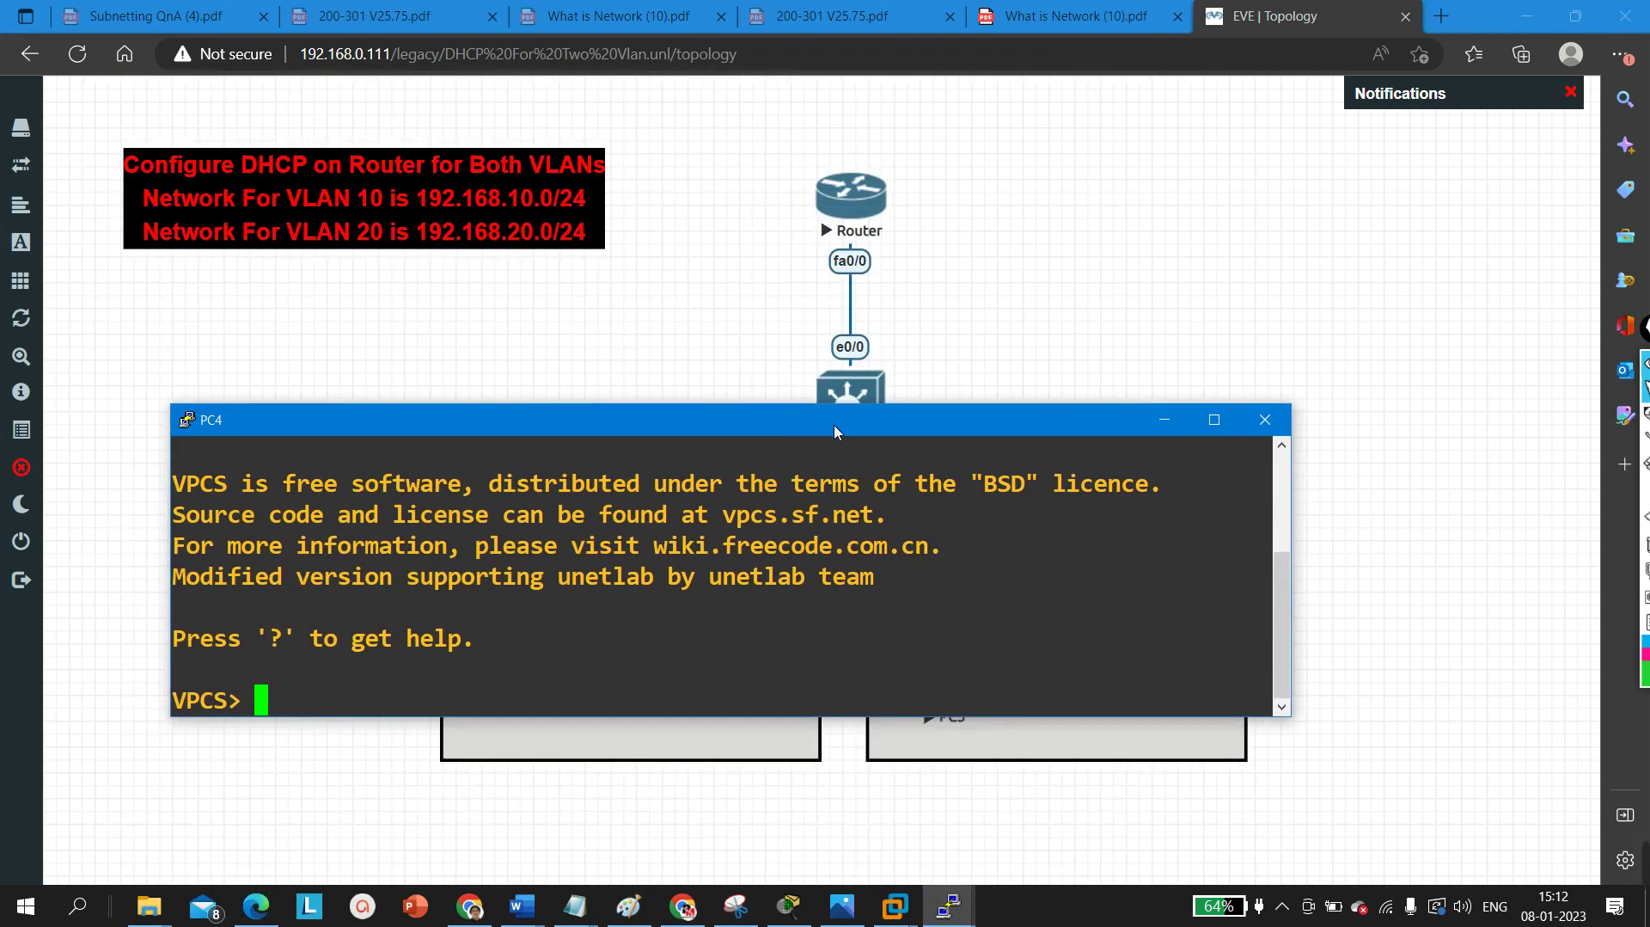
pyautogui.write('ip dhcp')
pyautogui.press('Return')
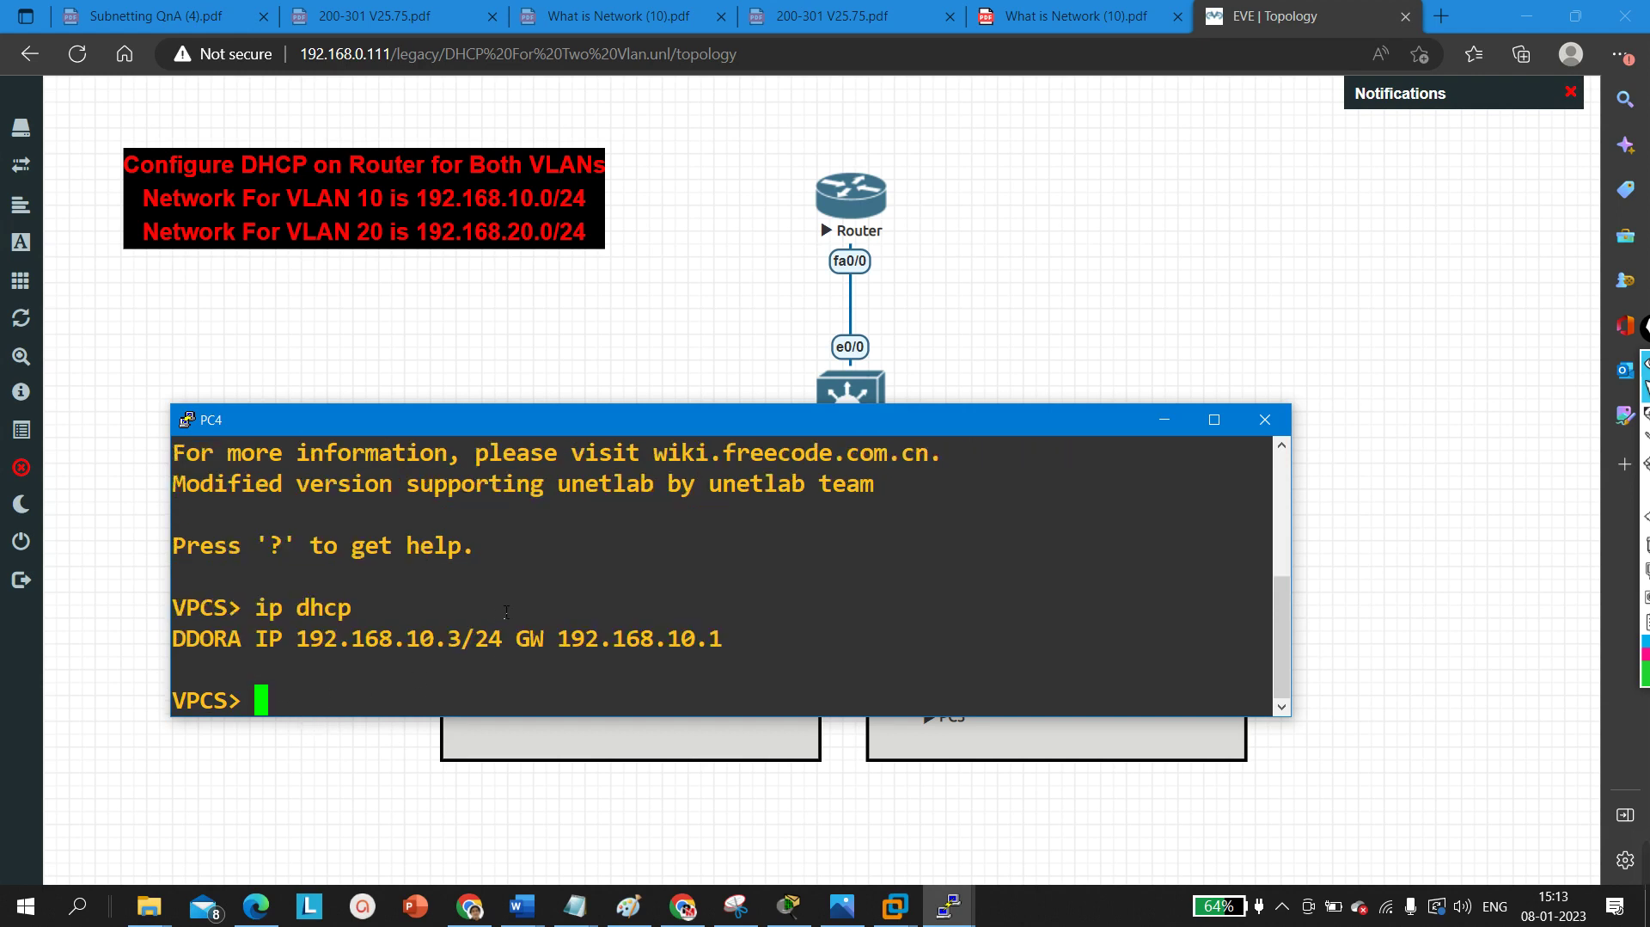
pyautogui.moveTo(311, 647); pyautogui.dragTo(735, 650)
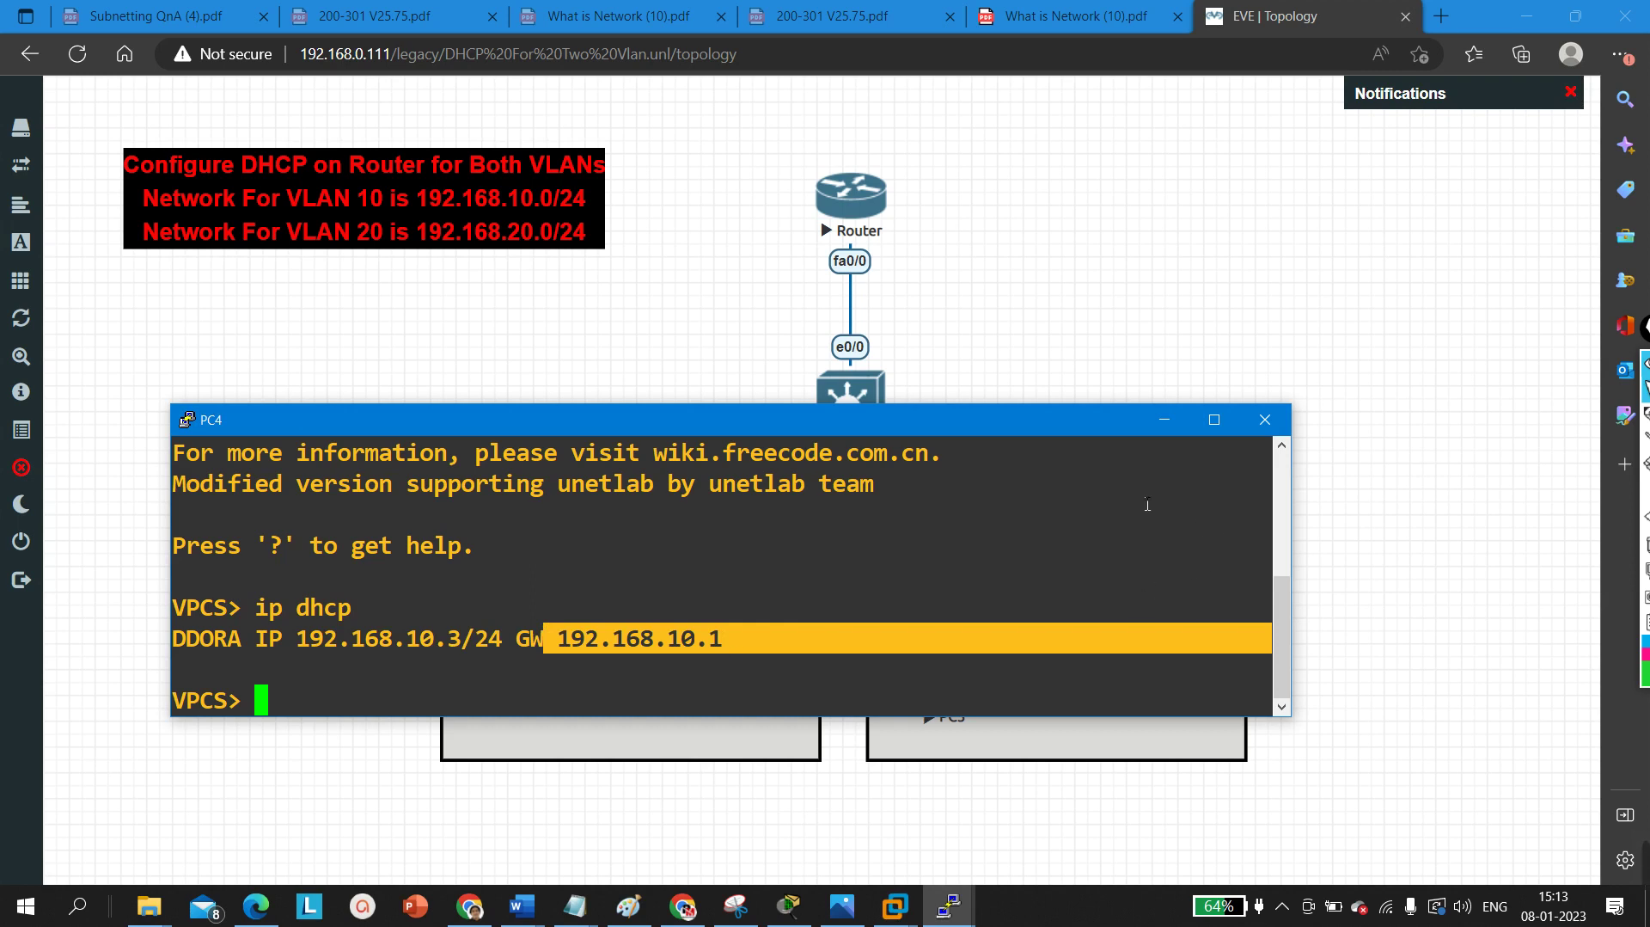
pyautogui.click(1164, 421)
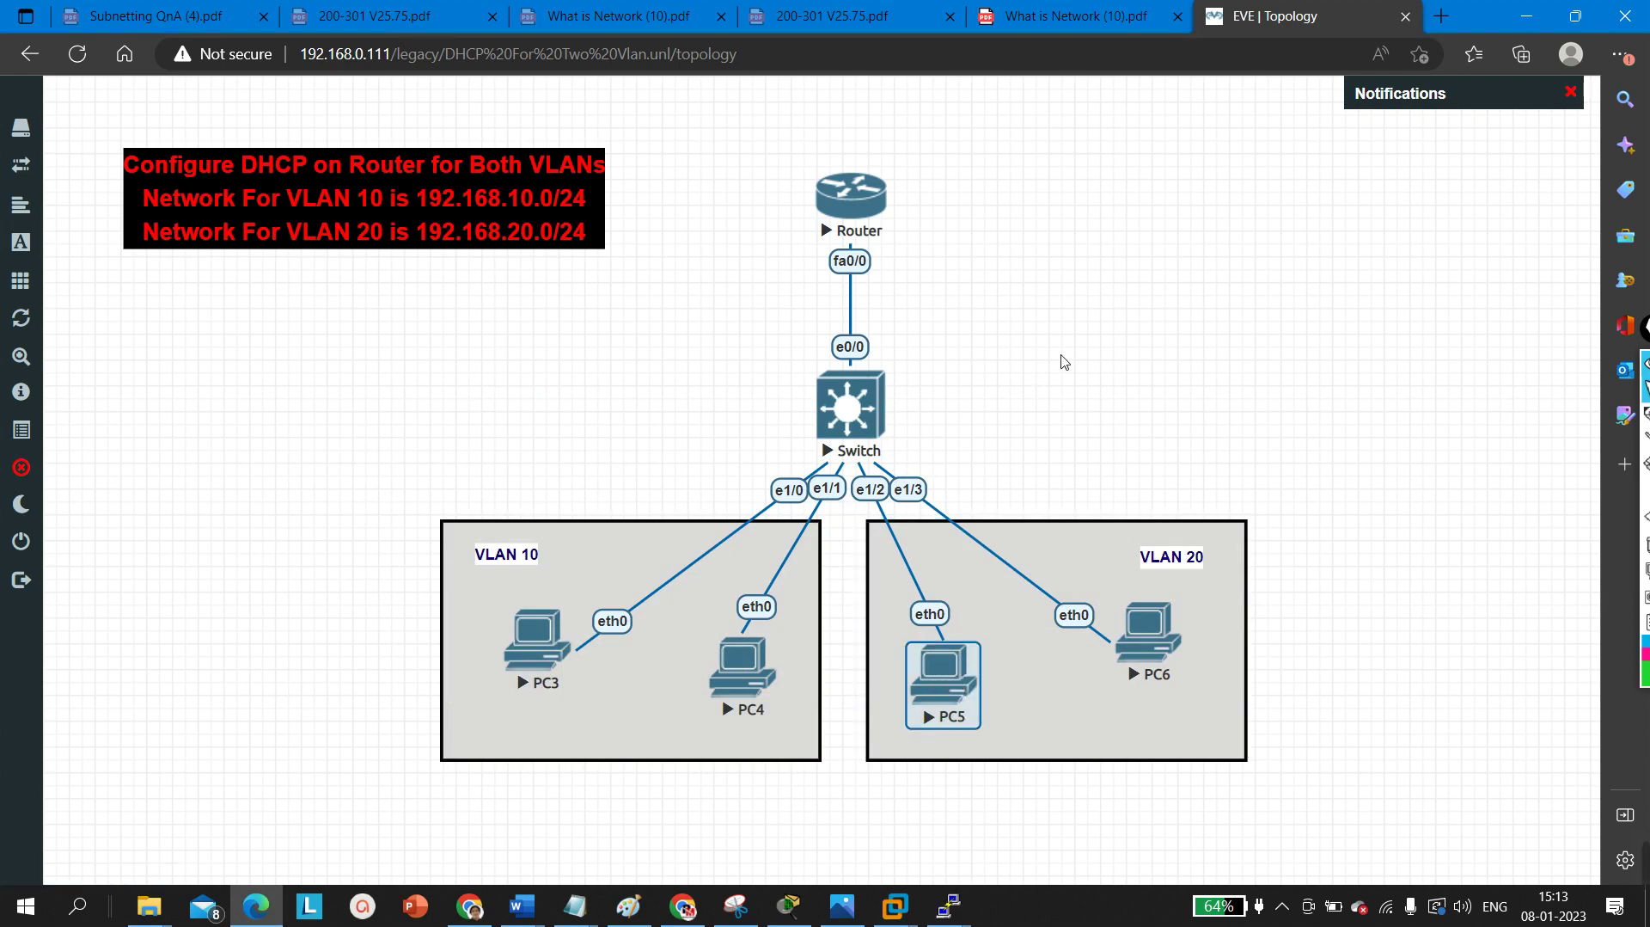
# - Open PC5's console and run ip dhcp to lease 192.168.20.2/24
pyautogui.click(956, 688)
pyautogui.click(907, 169)
pyautogui.moveTo(832, 136); pyautogui.dragTo(891, 412)
pyautogui.write('ip dhcp')
pyautogui.press('Return')
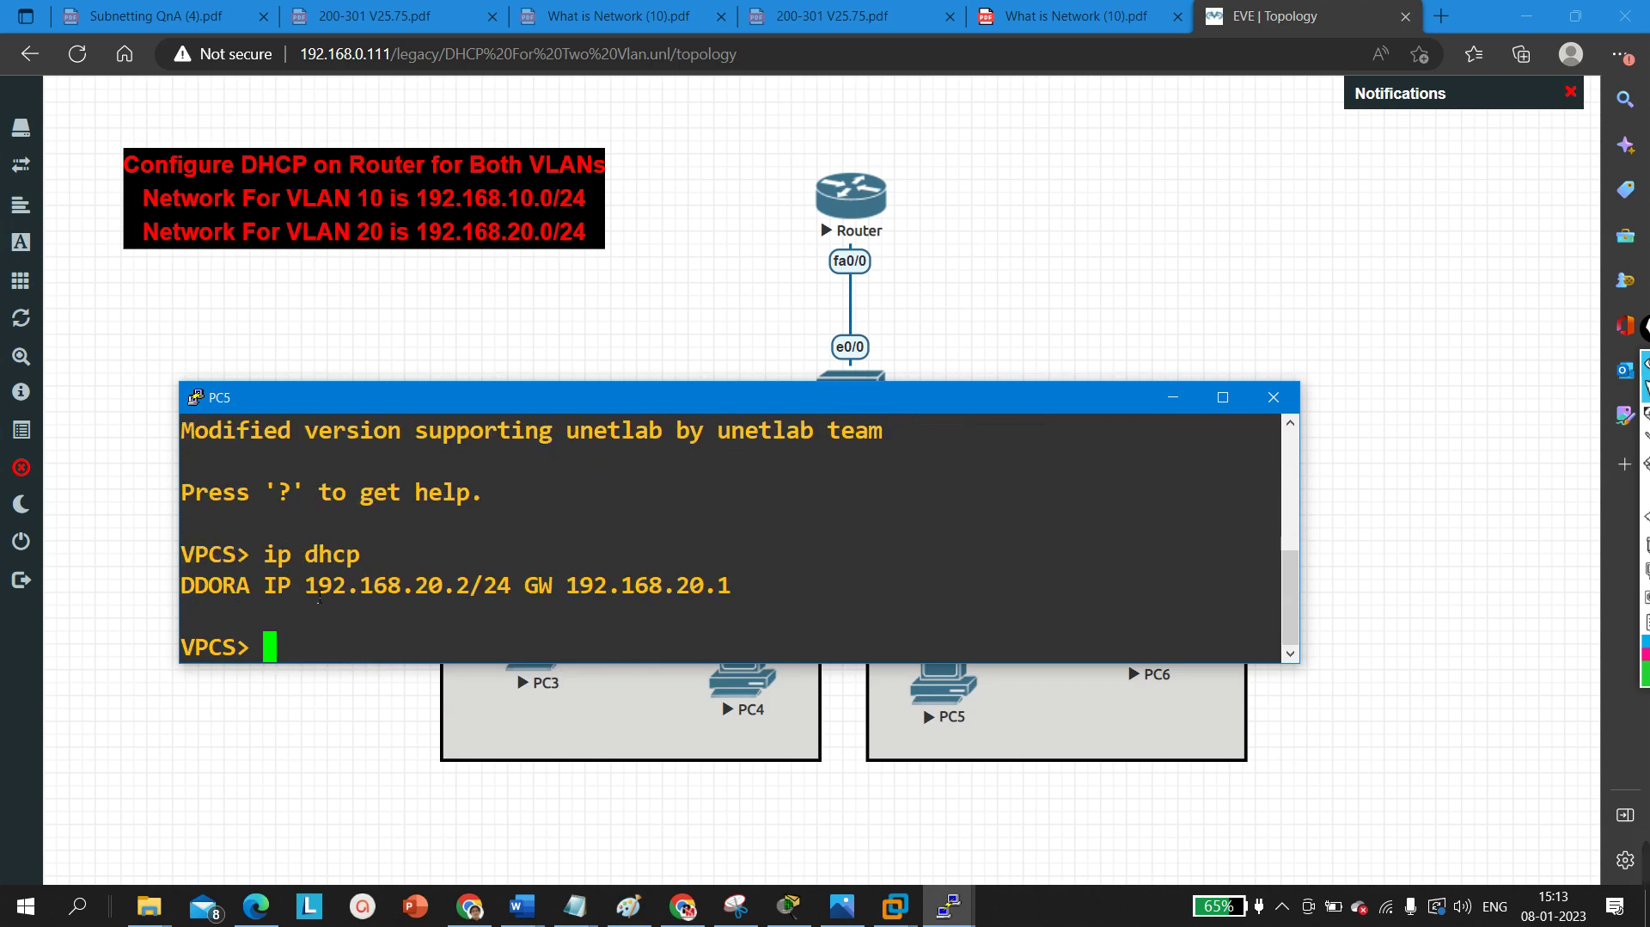
# - Ping the VLAN 20 gateway 192.168.20.1 from PC5 and minimize its console
pyautogui.moveTo(306, 593); pyautogui.dragTo(747, 597)
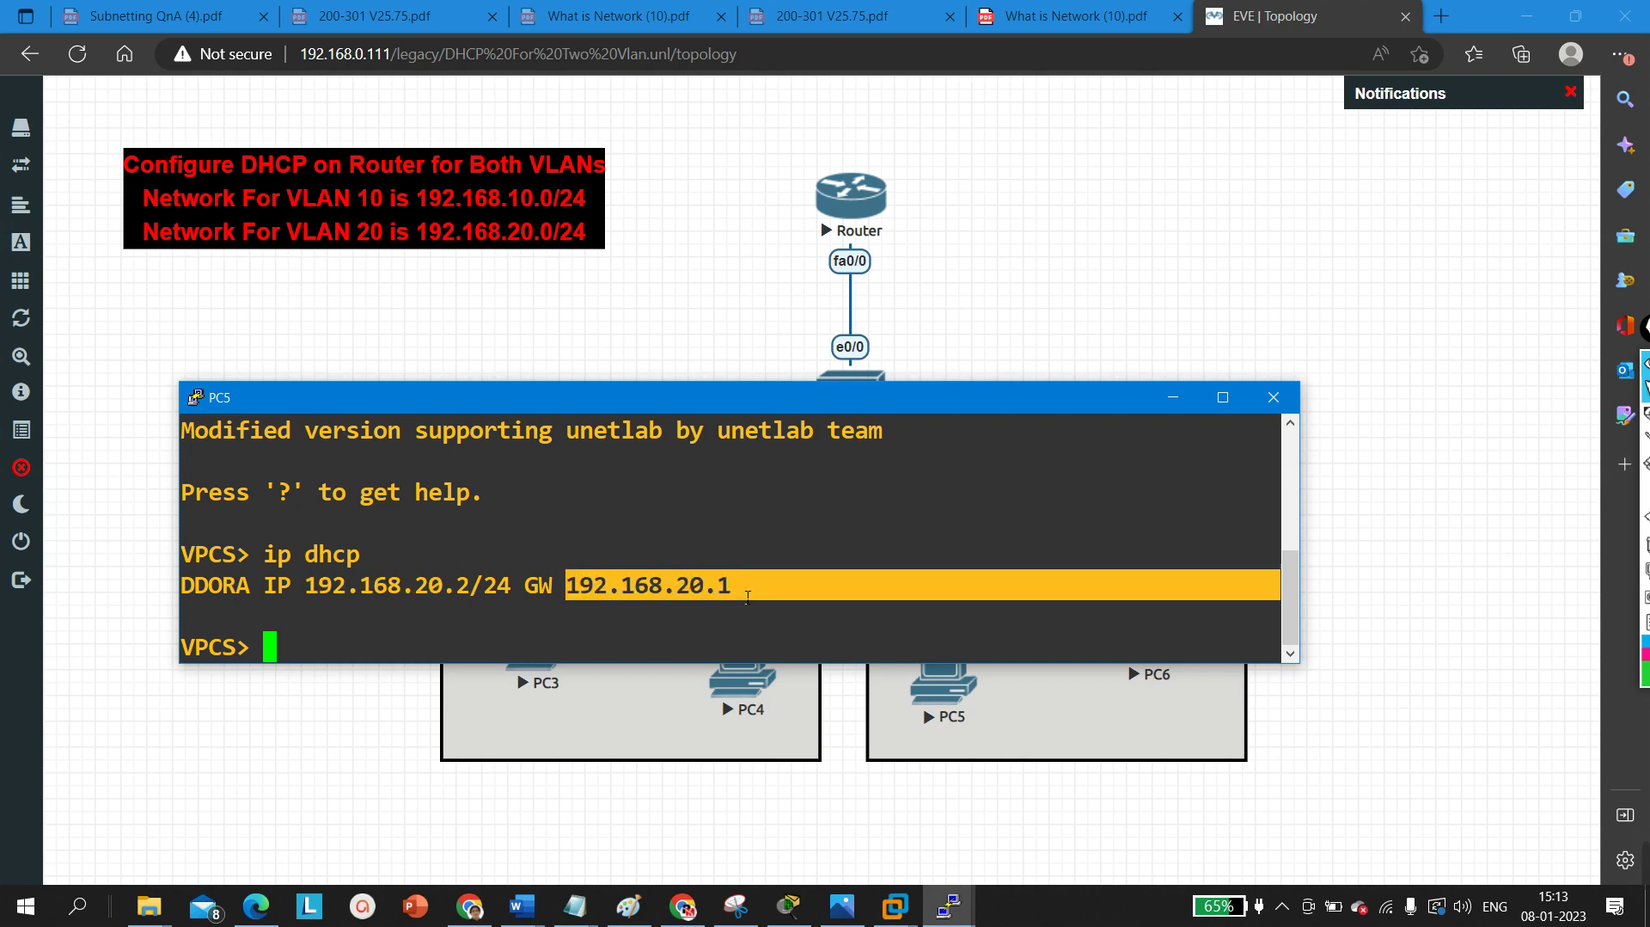
pyautogui.click(747, 596)
pyautogui.press('Return')
pyautogui.write('pi')
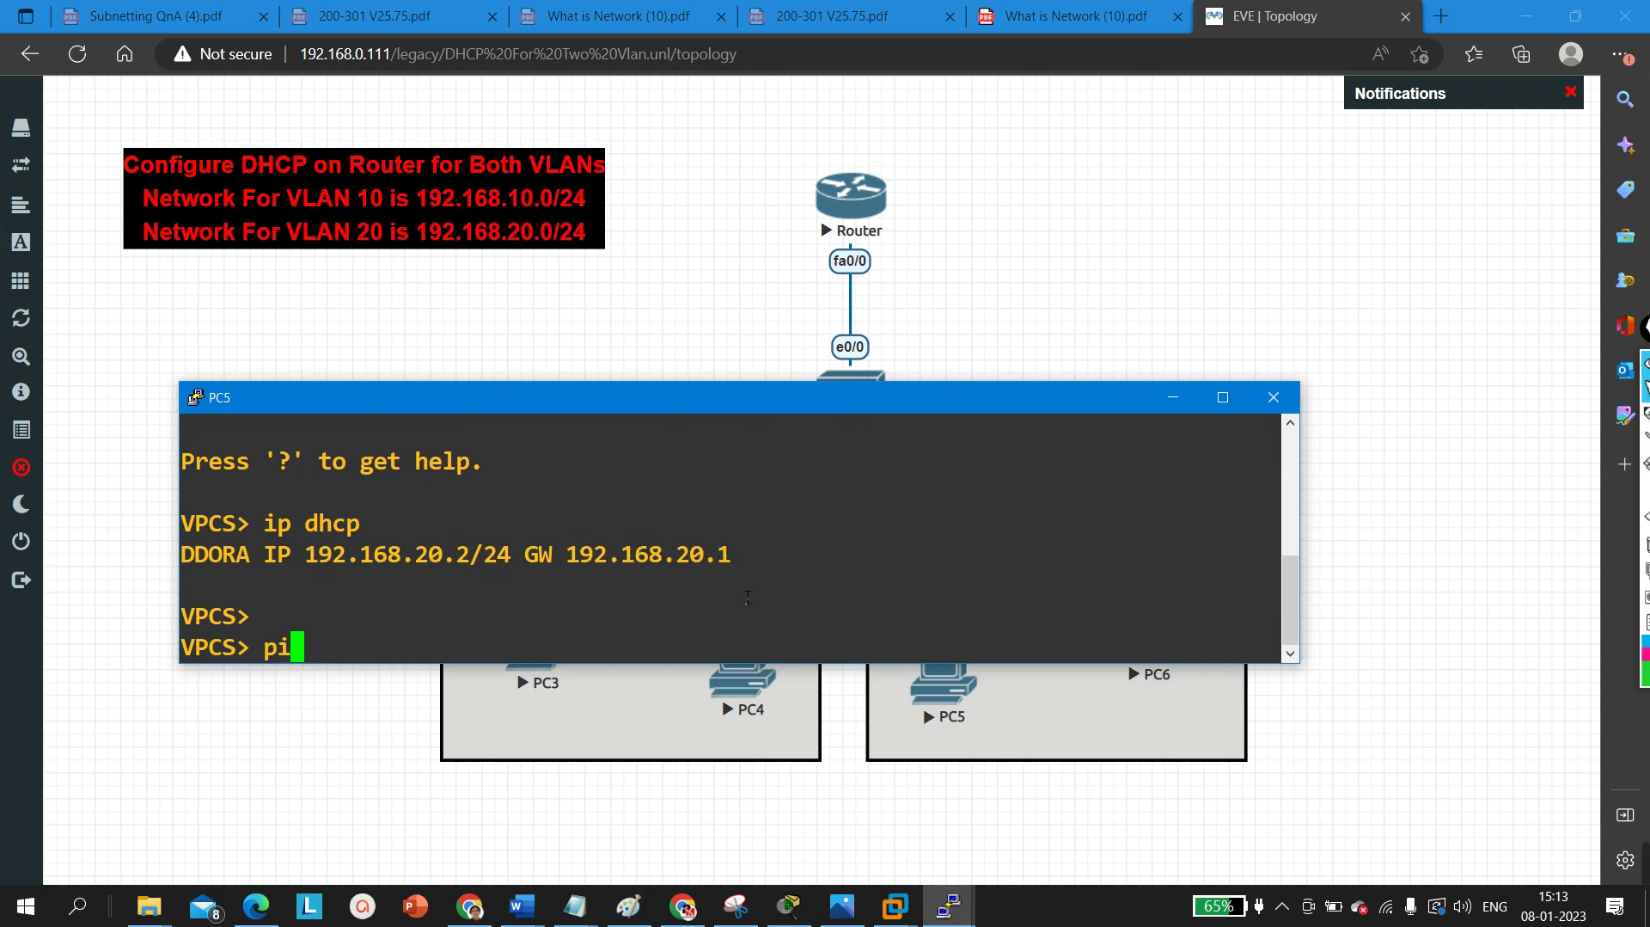
pyautogui.write('ng 192')
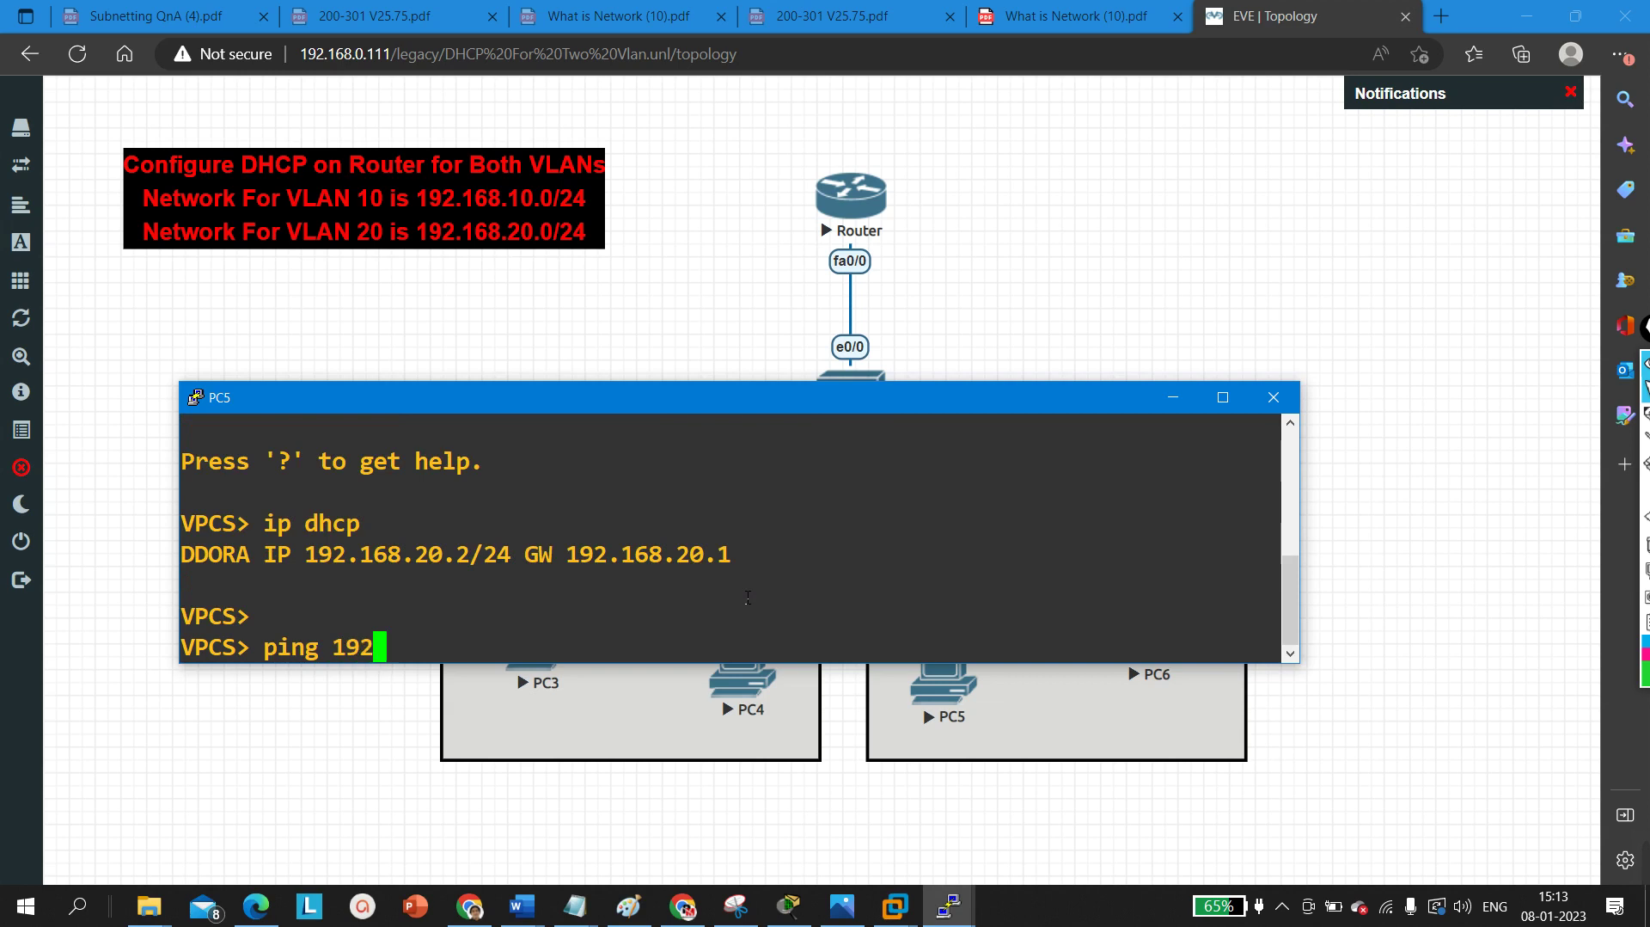
pyautogui.write('.168.20.1')
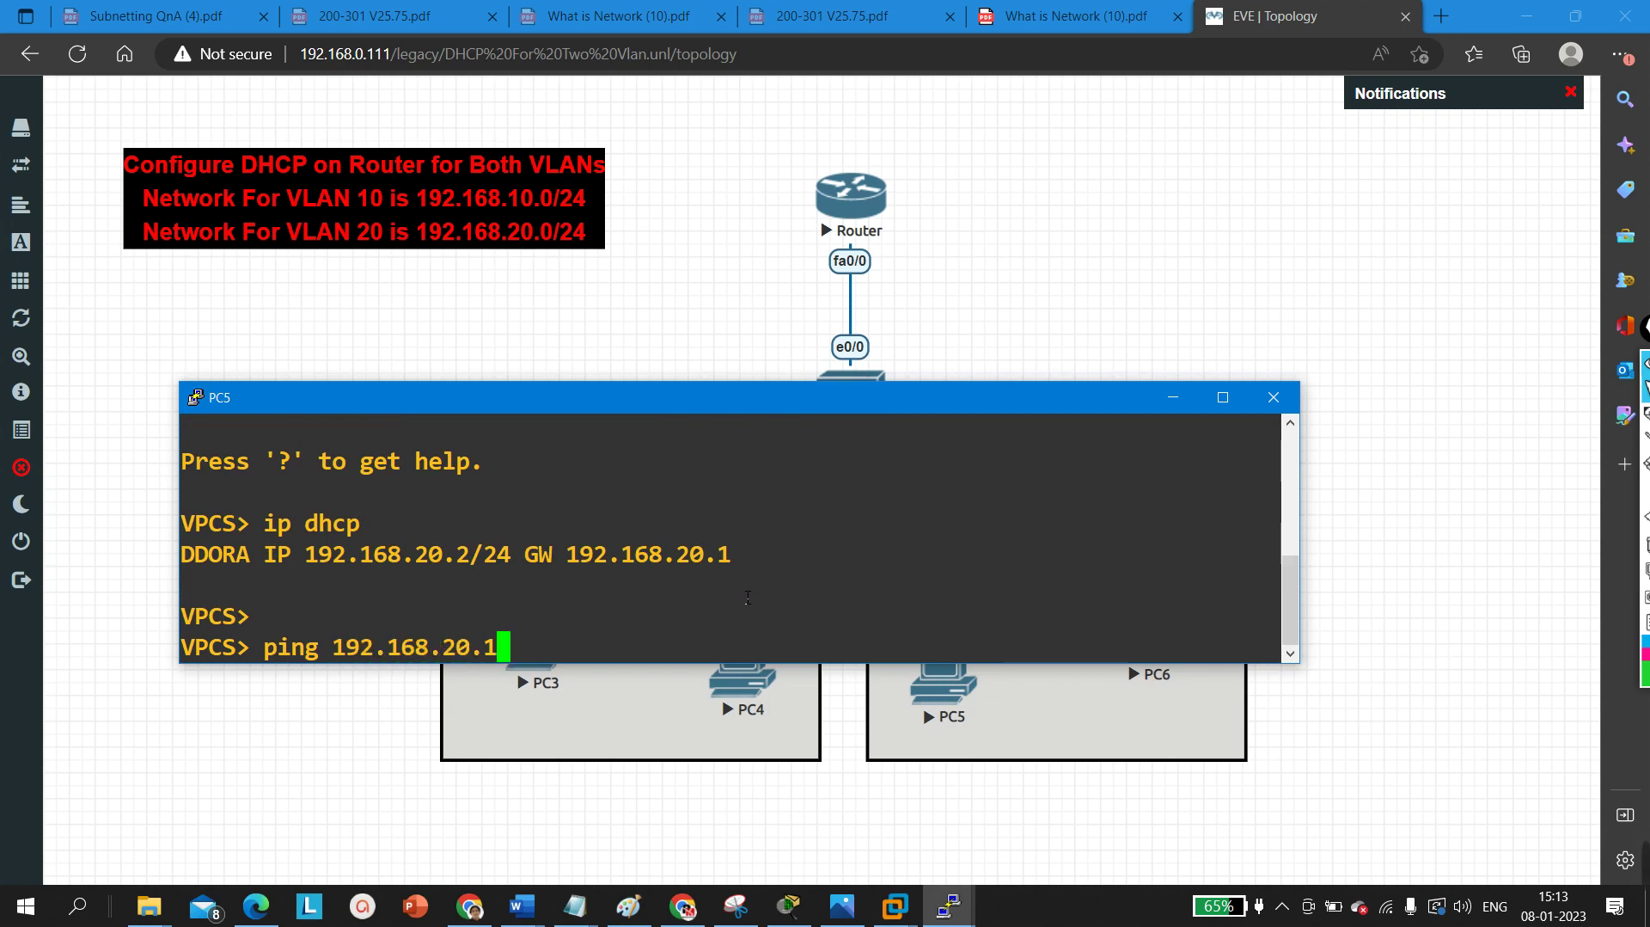
pyautogui.press('Return')
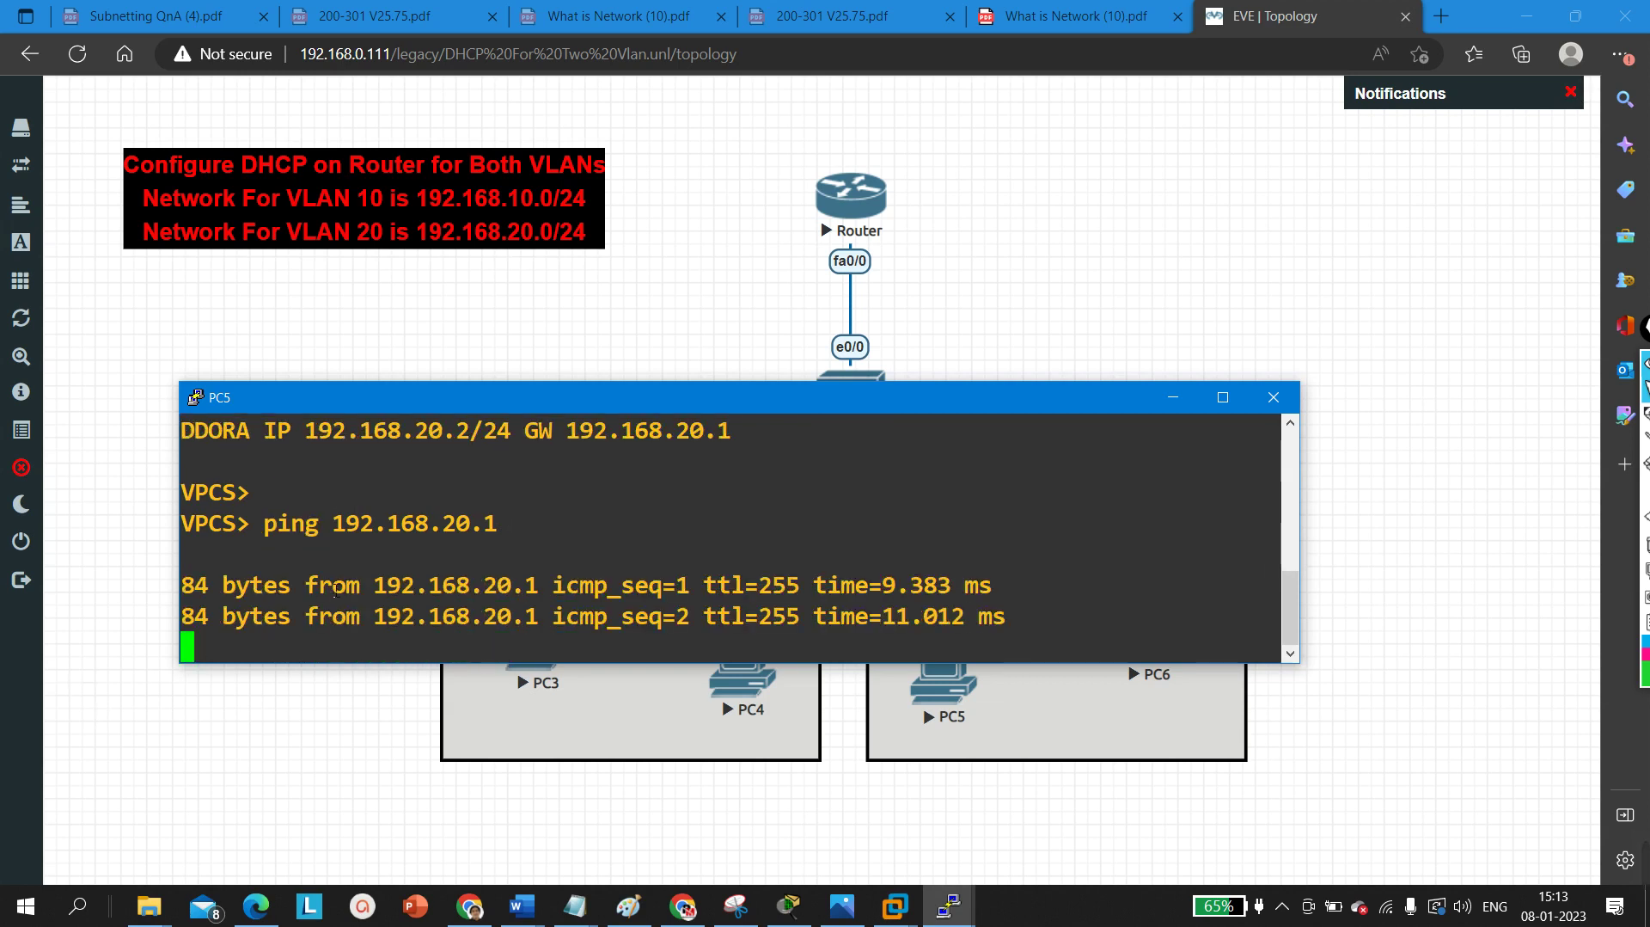
pyautogui.click(1175, 398)
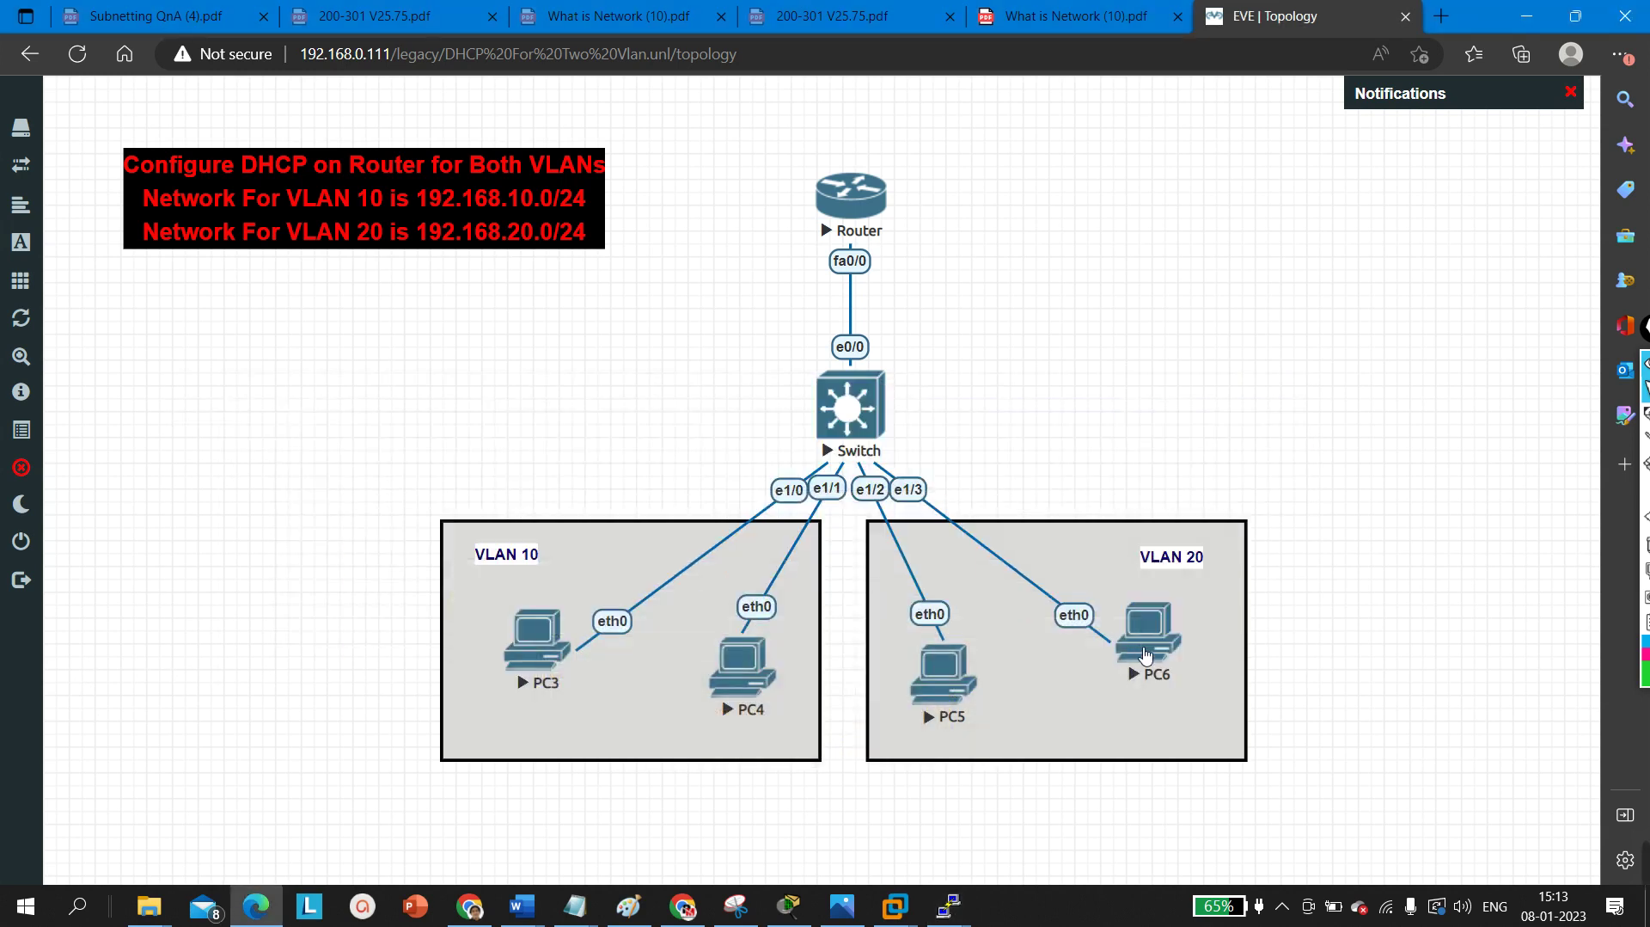
# - Open PC6's console and run ip dhcp to complete the DORA exchange
pyautogui.click(1163, 643)
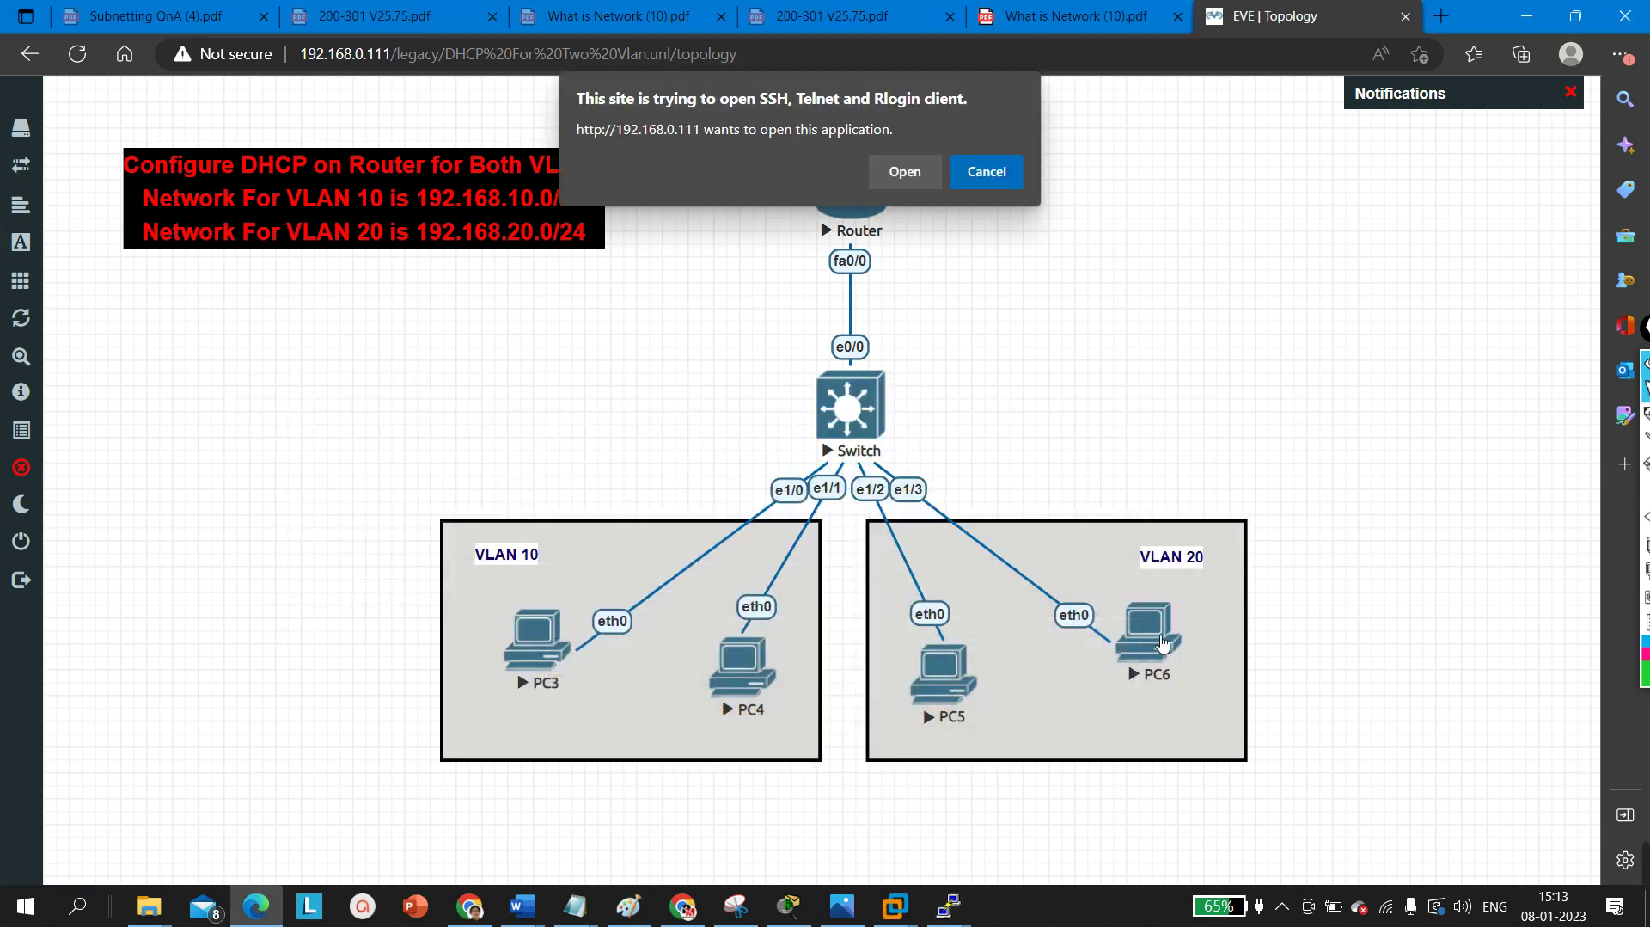
pyautogui.click(903, 172)
pyautogui.write('ip dhcp')
pyautogui.press('Return')
pyautogui.moveTo(685, 138); pyautogui.dragTo(785, 490)
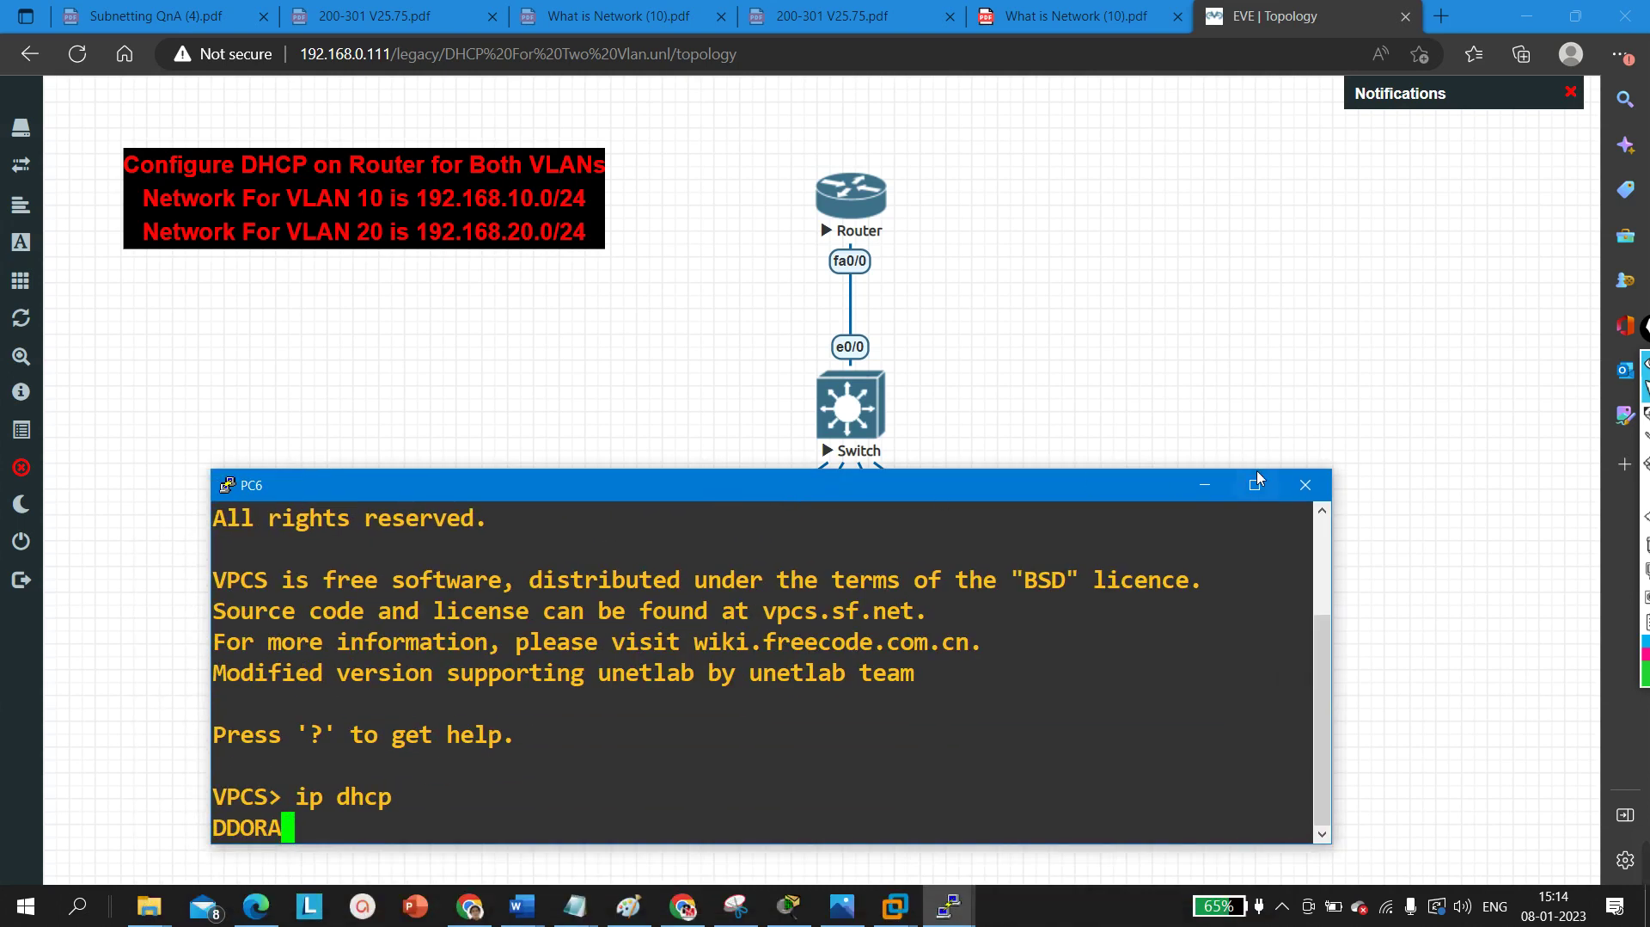
# - Minimize PC6's console and bring up the taskbar list of open consoles
pyautogui.click(1205, 484)
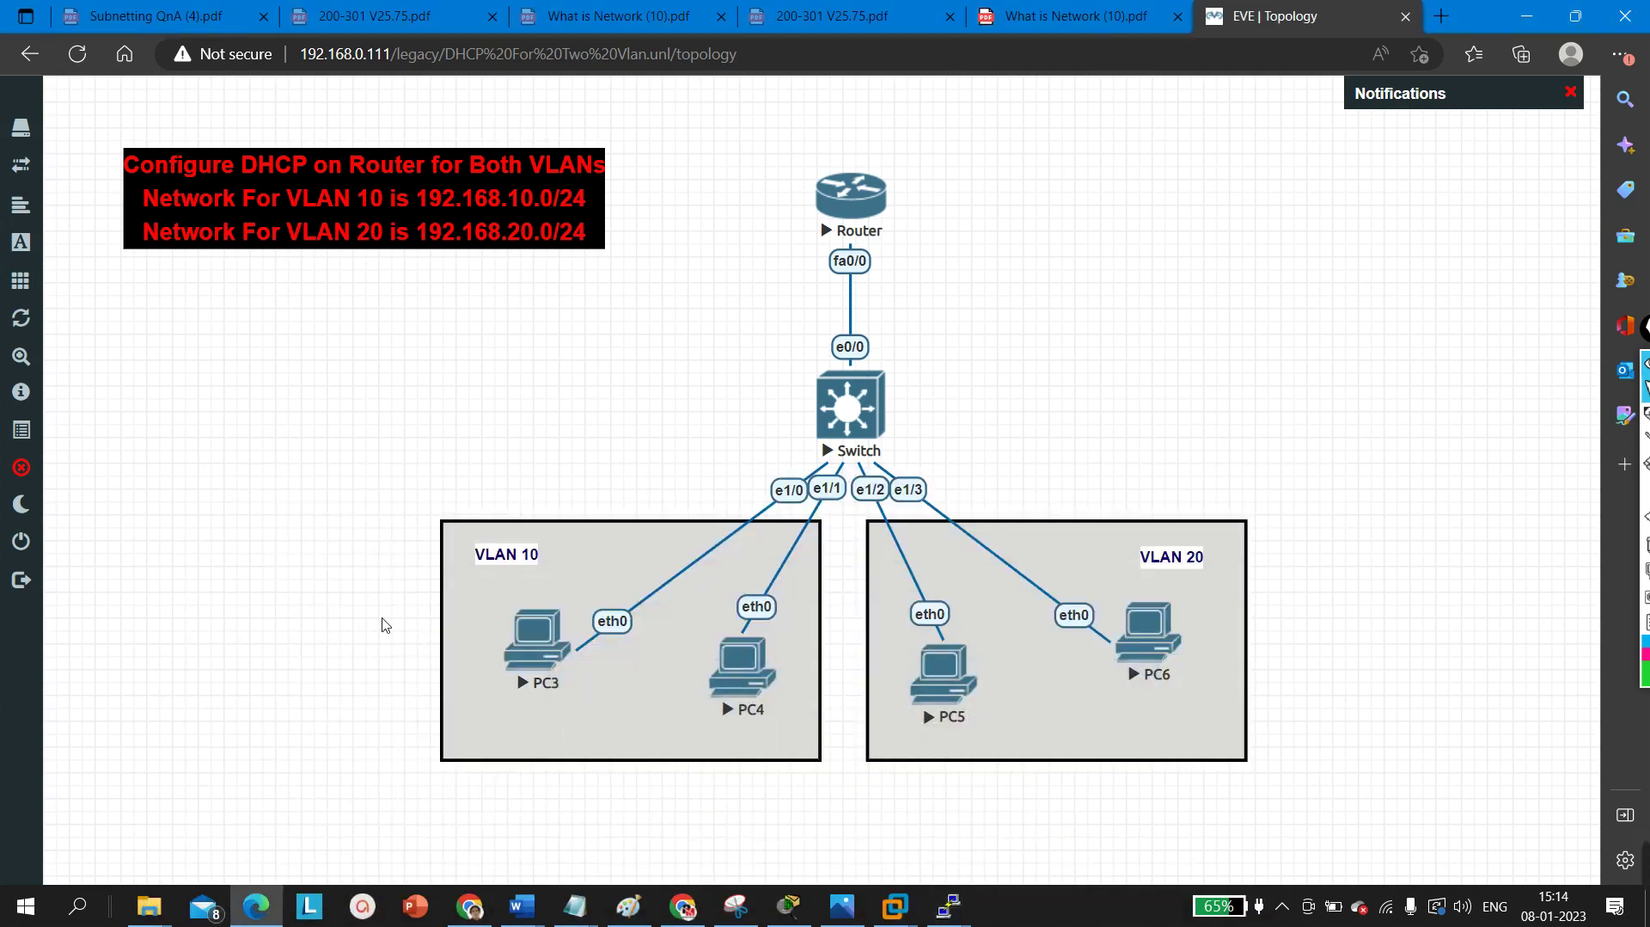
pyautogui.moveTo(391, 593); pyautogui.dragTo(619, 757)
pyautogui.moveTo(1017, 832); pyautogui.dragTo(917, 636)
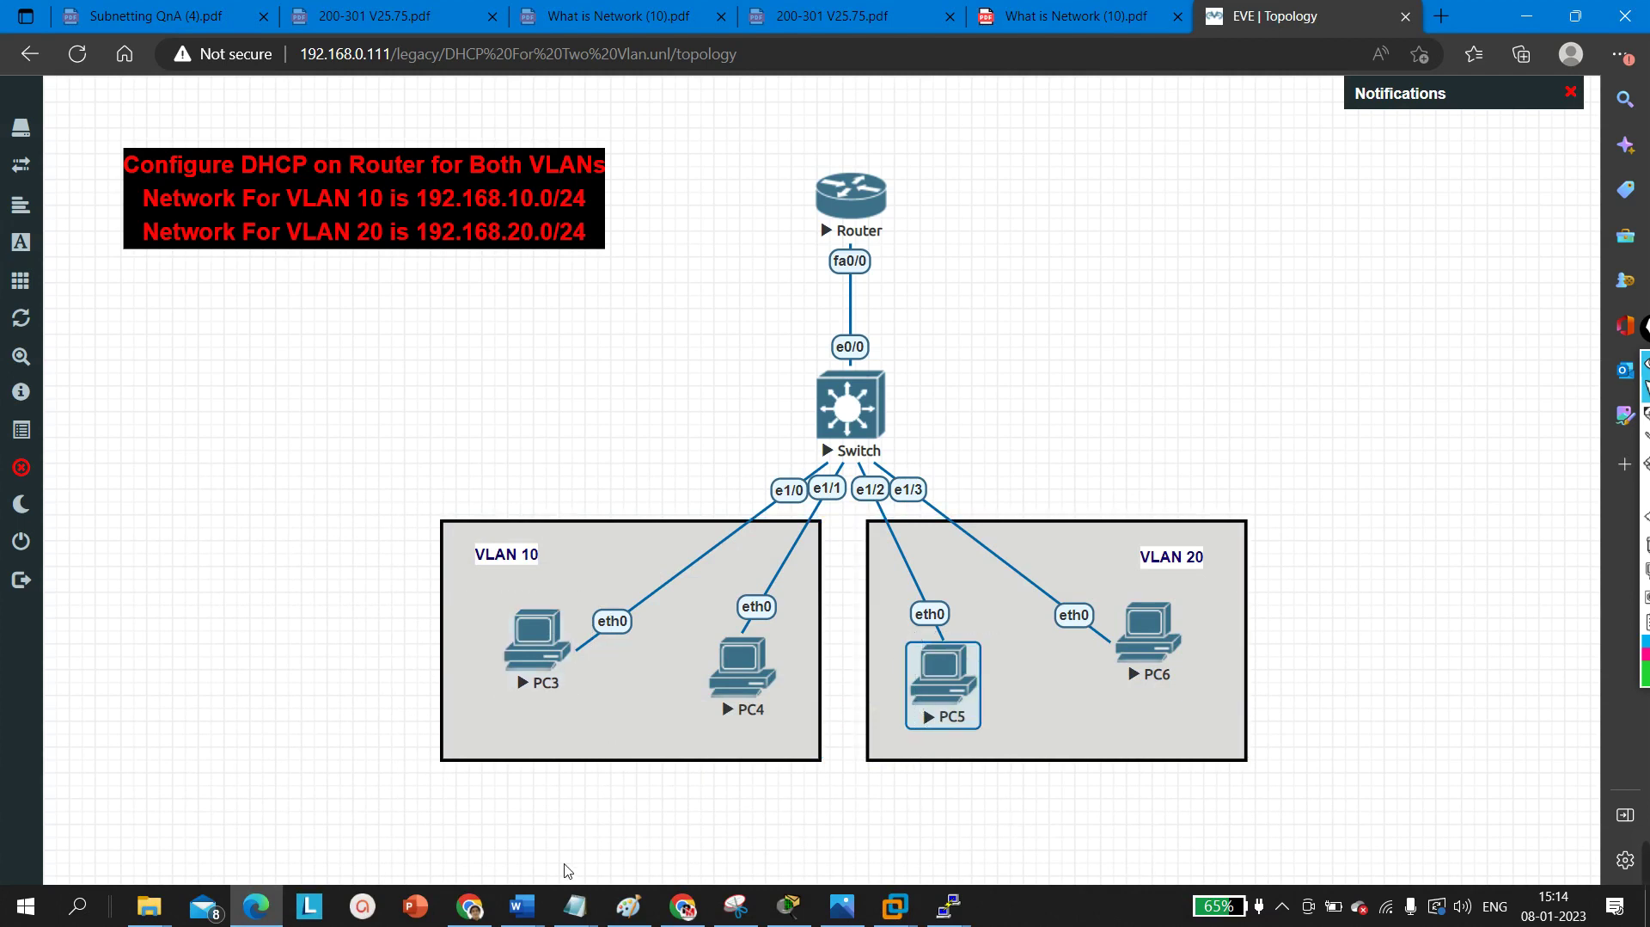
pyautogui.click(581, 842)
pyautogui.click(959, 915)
pyautogui.moveTo(963, 920)
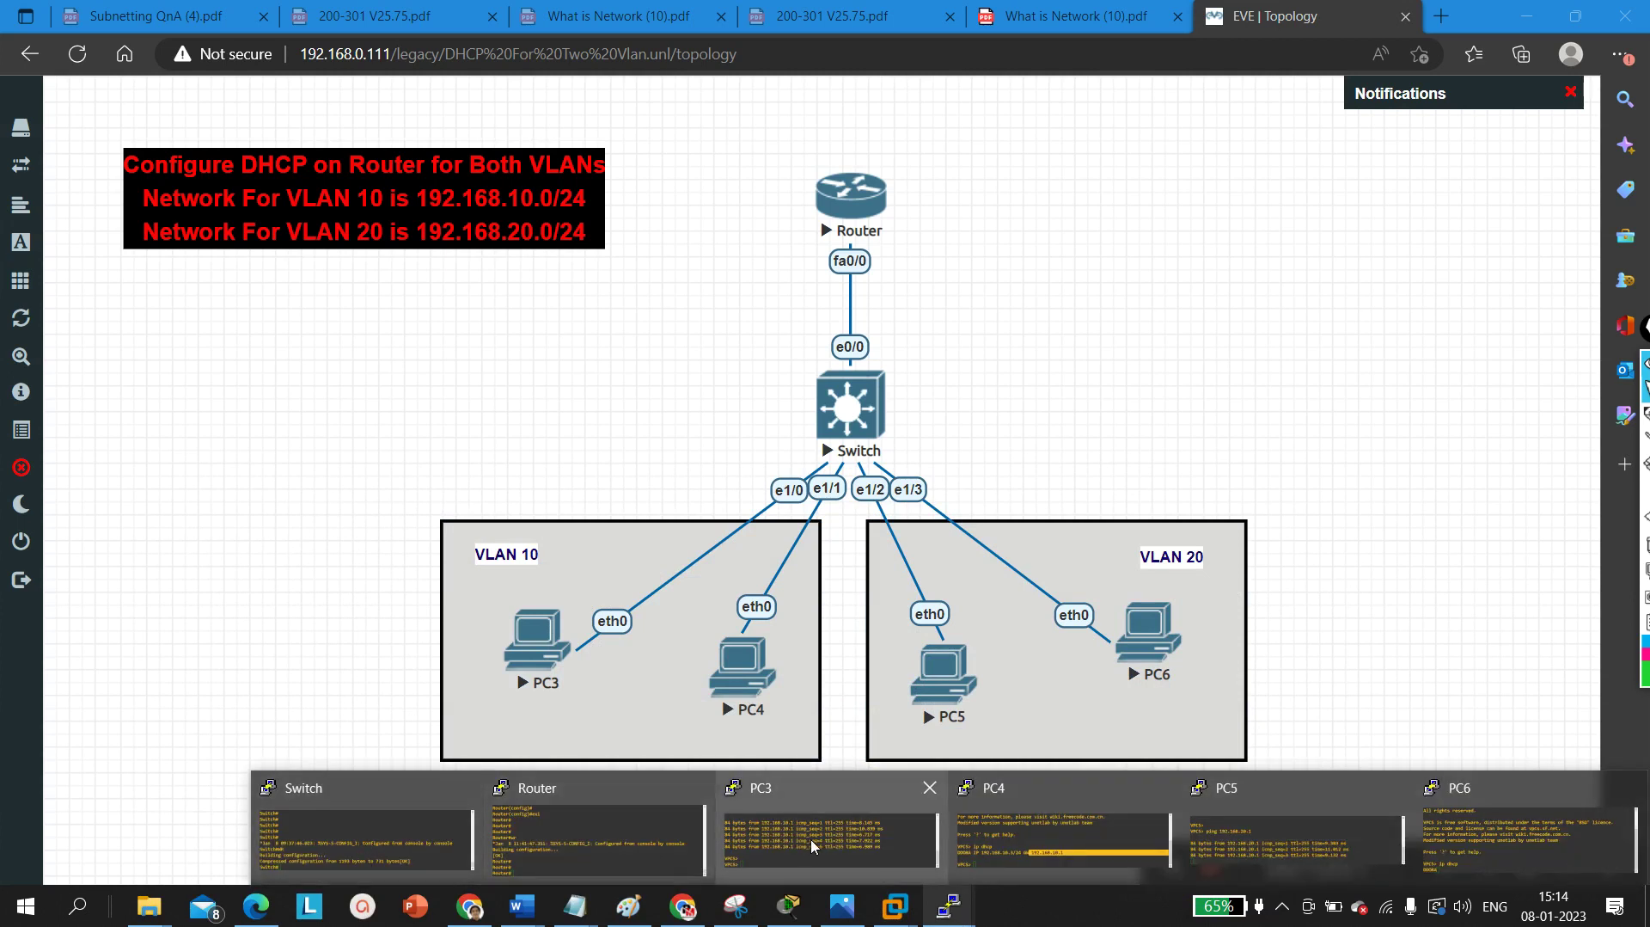
# - Restore PC3's console and re-run the ping to gateway 192.168.10.1
pyautogui.click(821, 834)
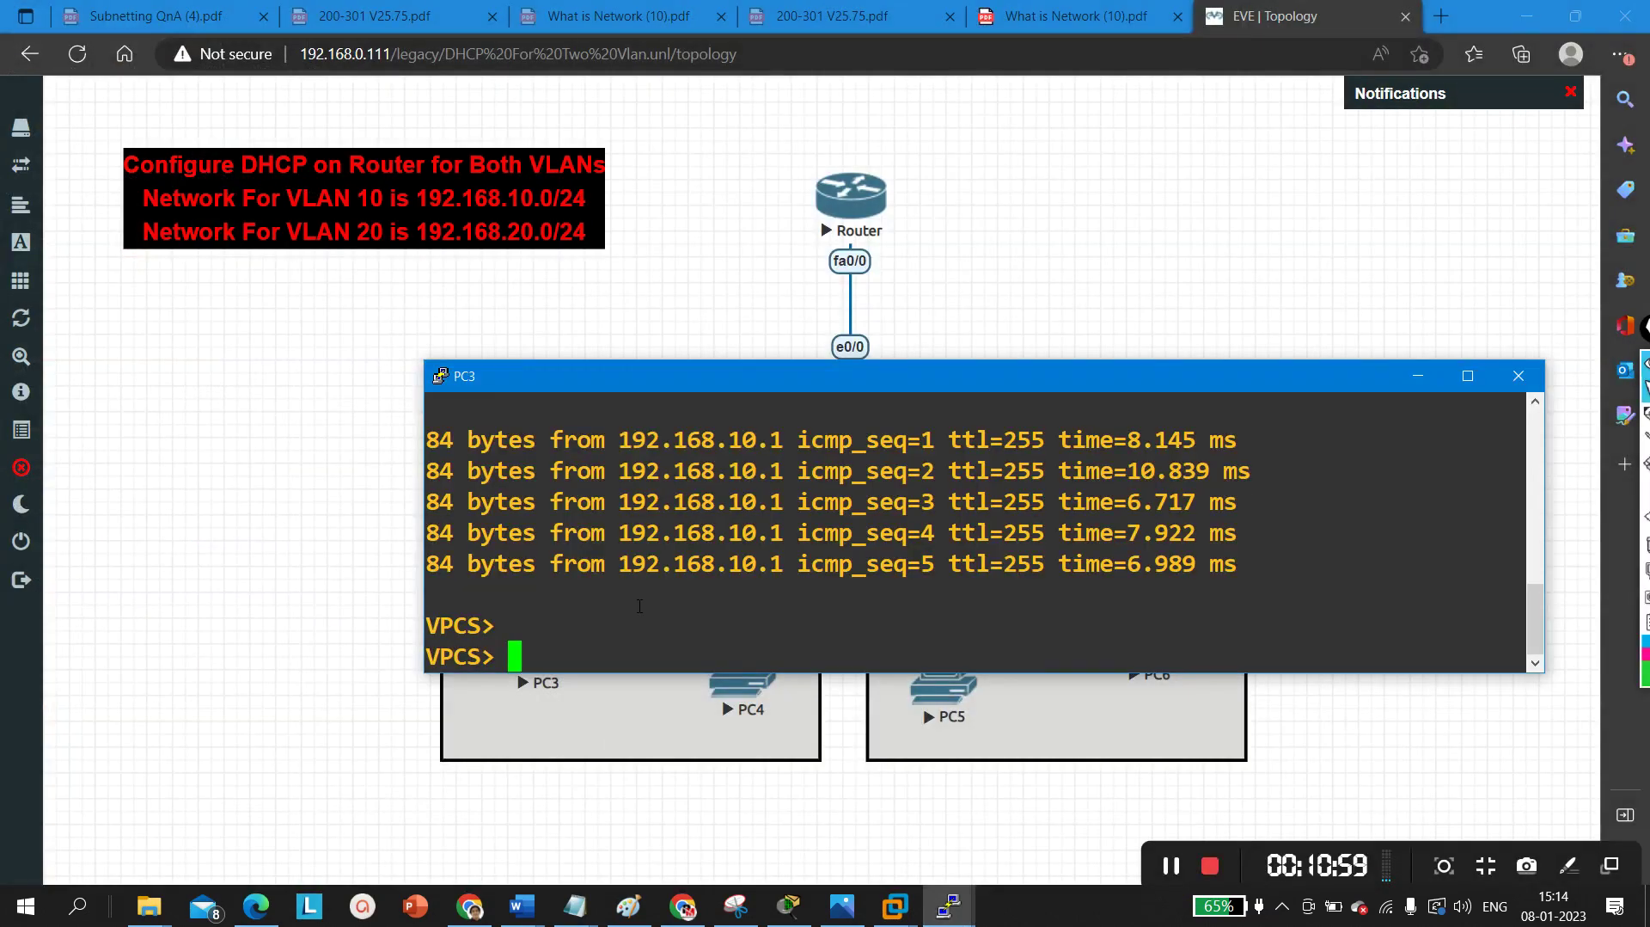
pyautogui.press('Return')
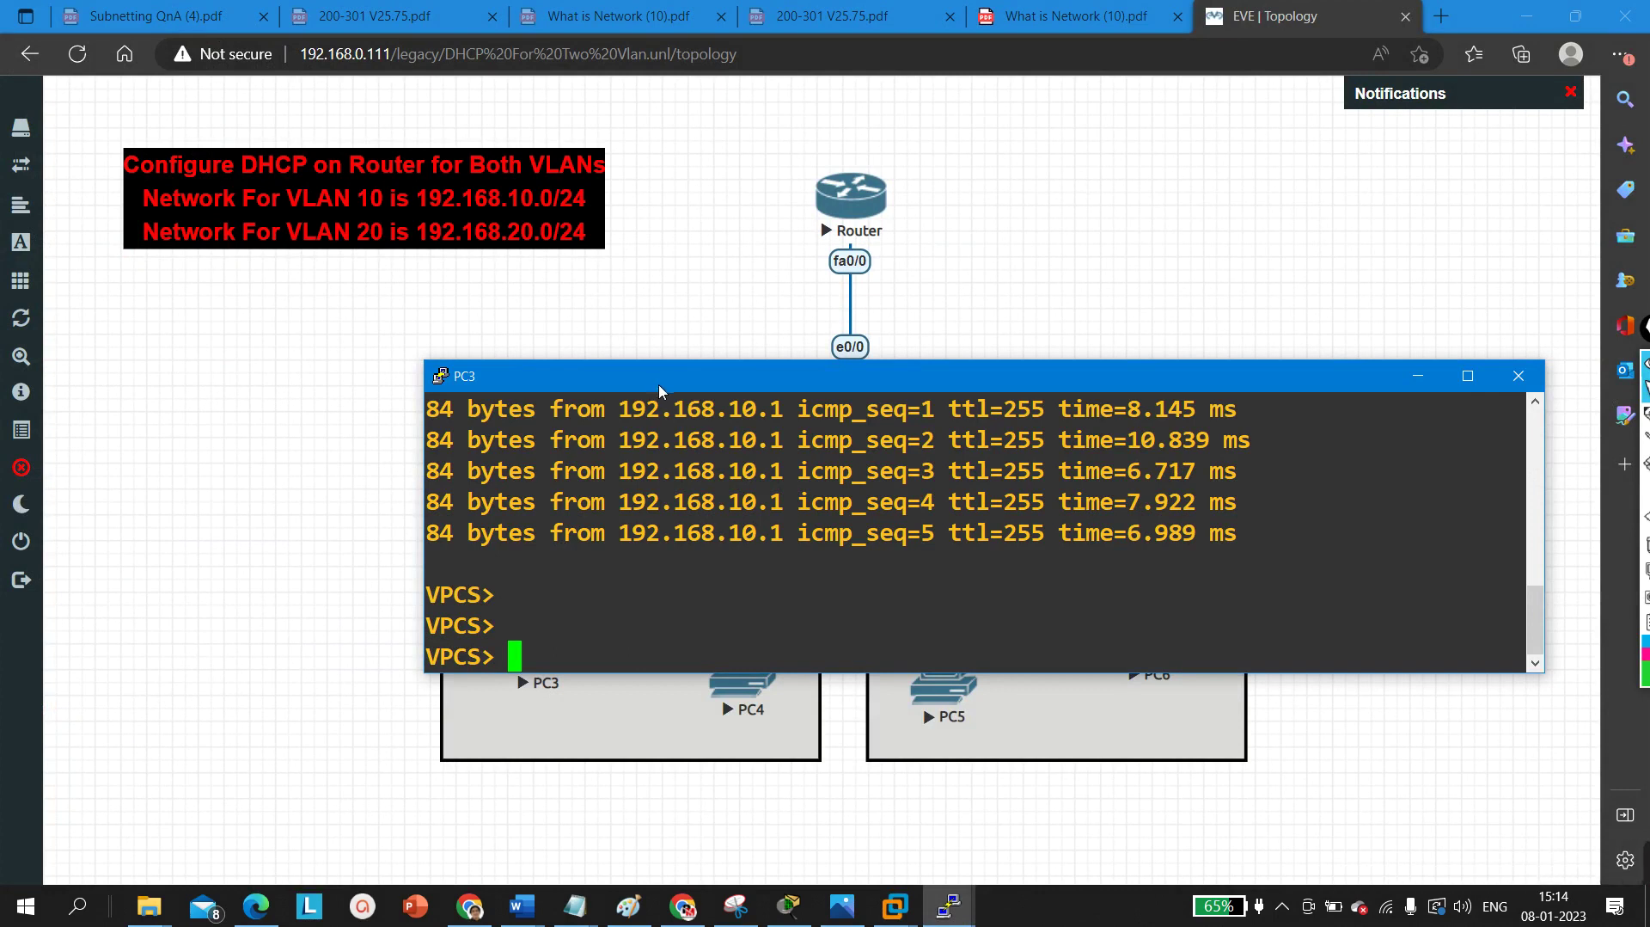
pyautogui.moveTo(662, 380); pyautogui.dragTo(618, 482)
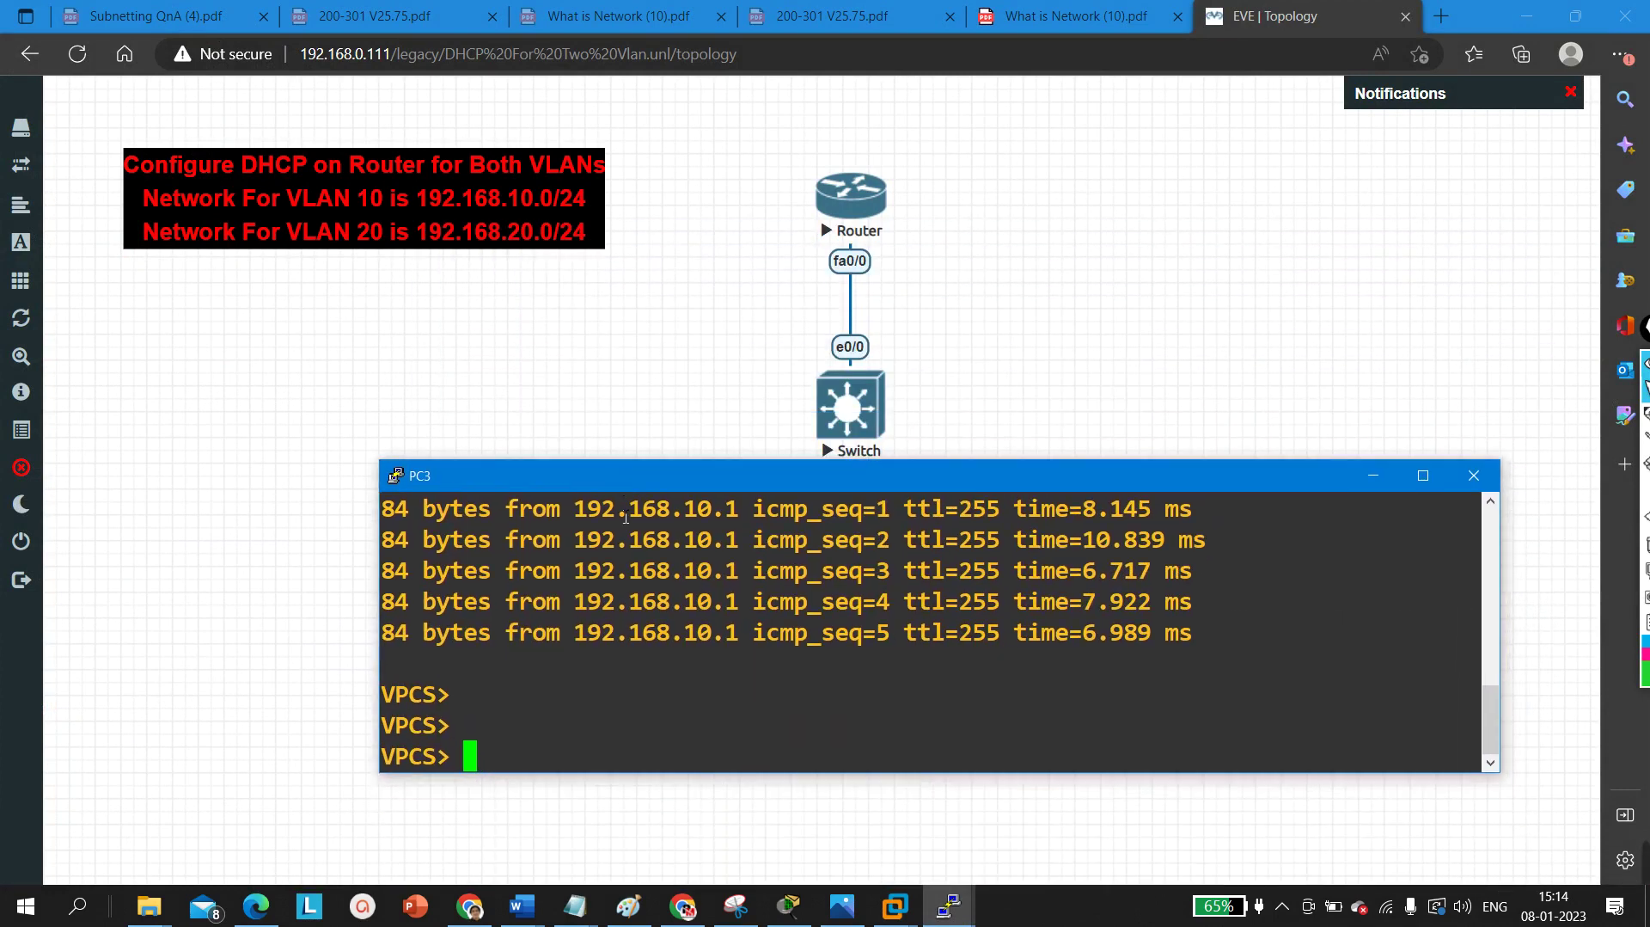
pyautogui.press('Up')
pyautogui.press('Return')
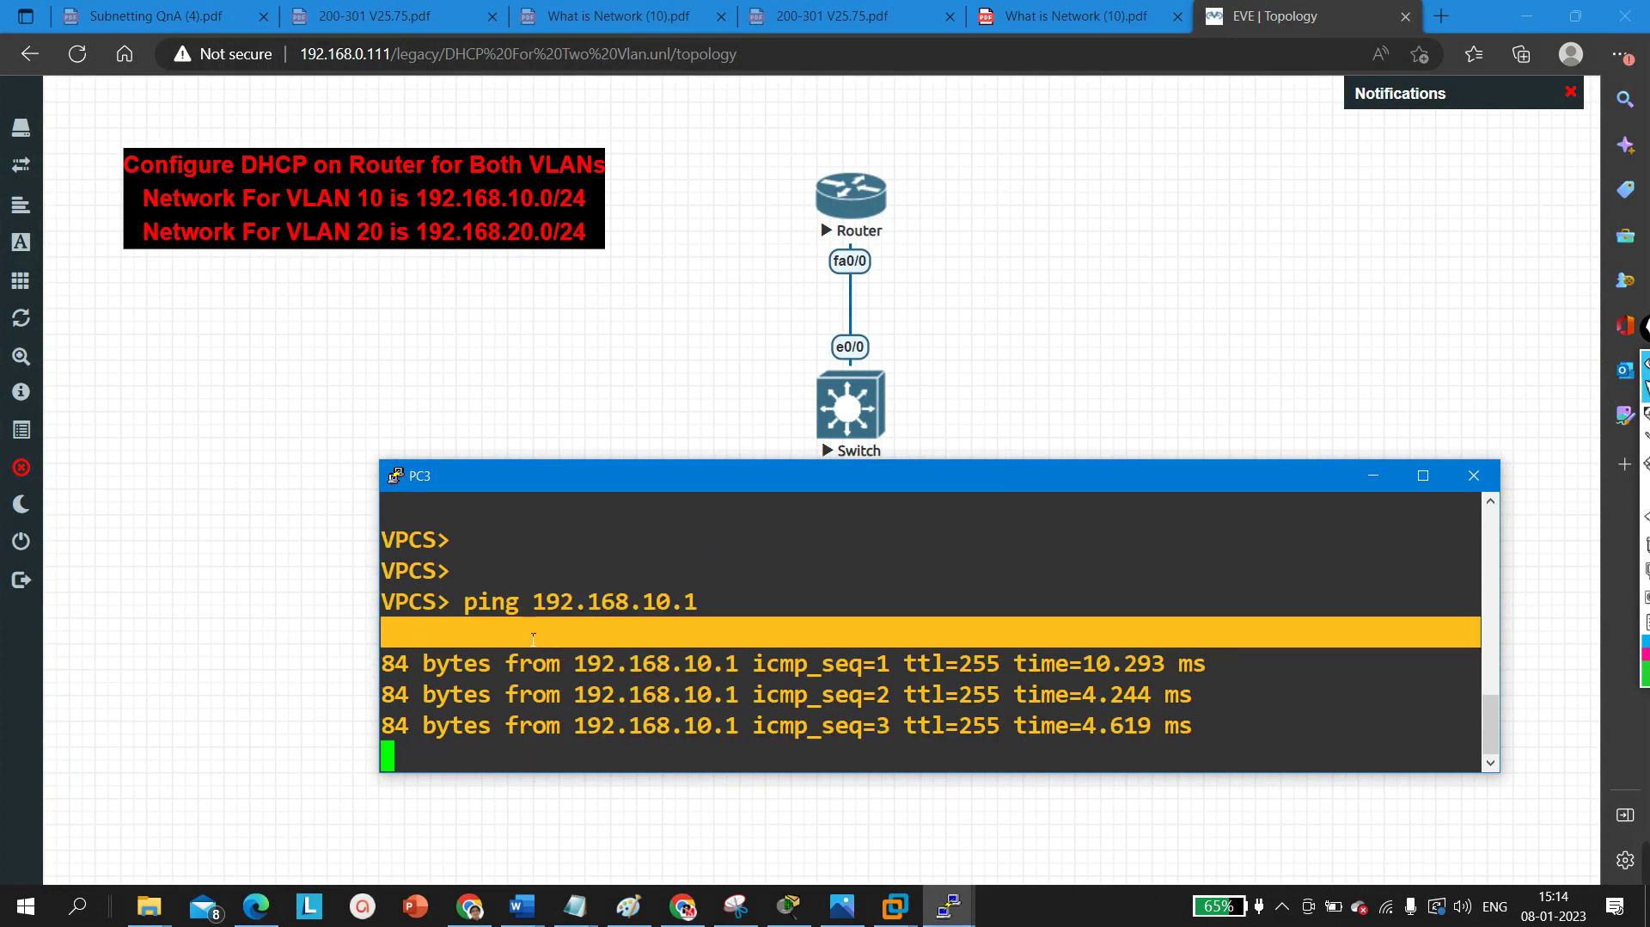
pyautogui.doubleClick(630, 694)
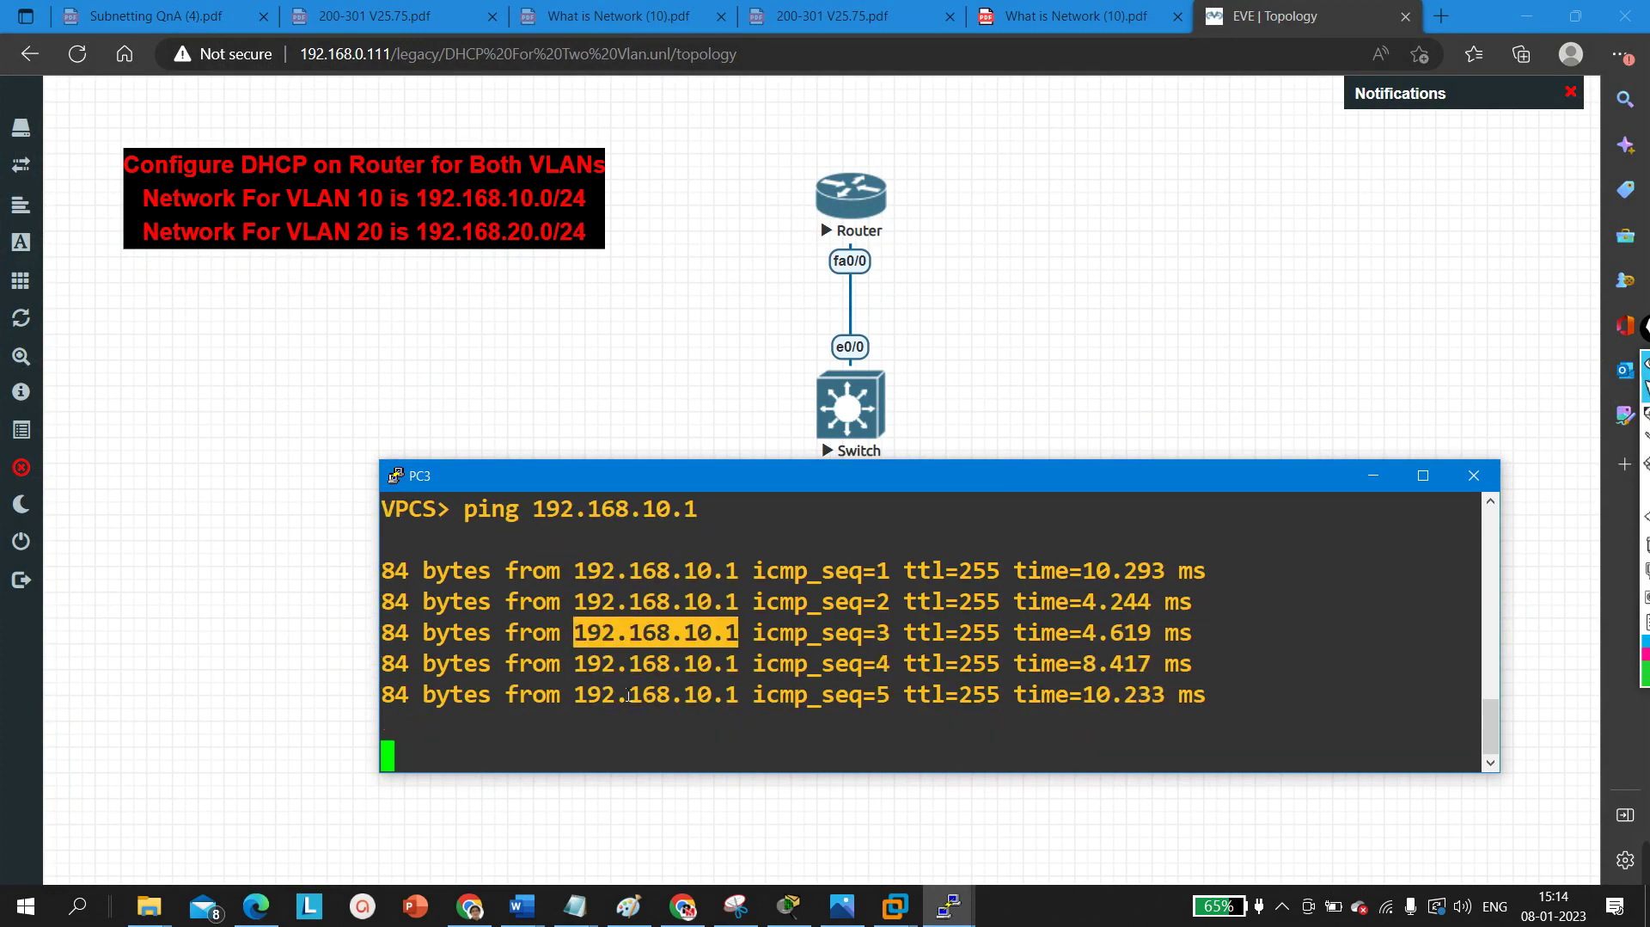
pyautogui.press('Return')
pyautogui.press('Return')
pyautogui.press('Return')
pyautogui.press('Return')
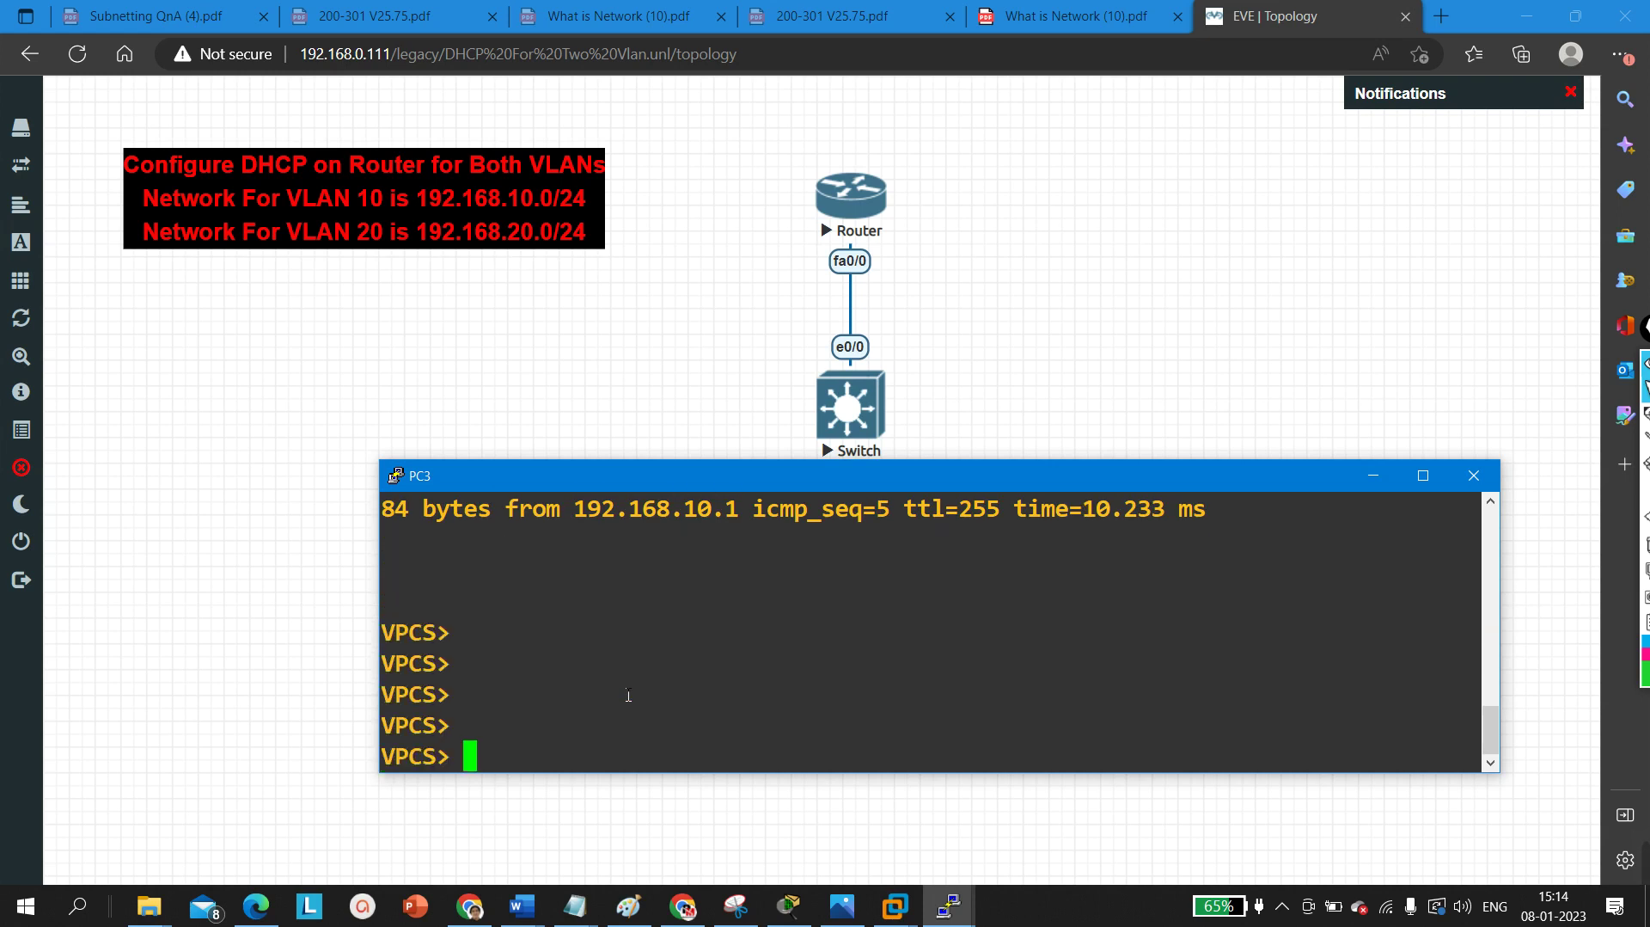
# - Ping PC5 at 192.168.20.2 from PC3 across VLANs, then minimize the console
pyautogui.write('ping 192.')
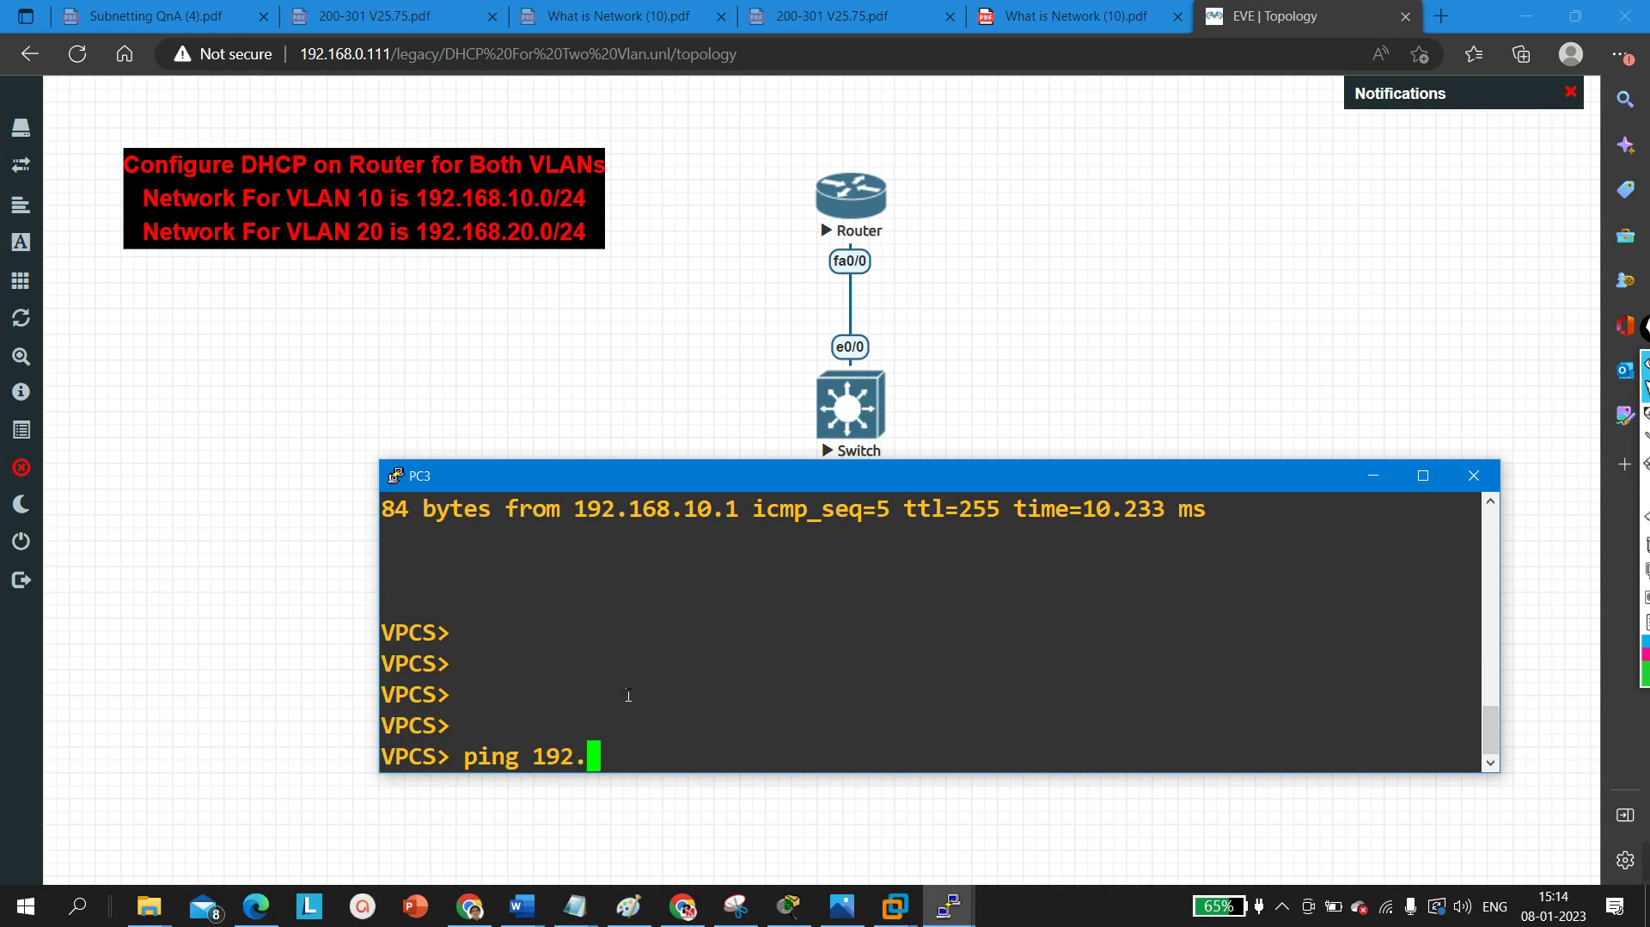
pyautogui.write('168.20.2')
pyautogui.press('Return')
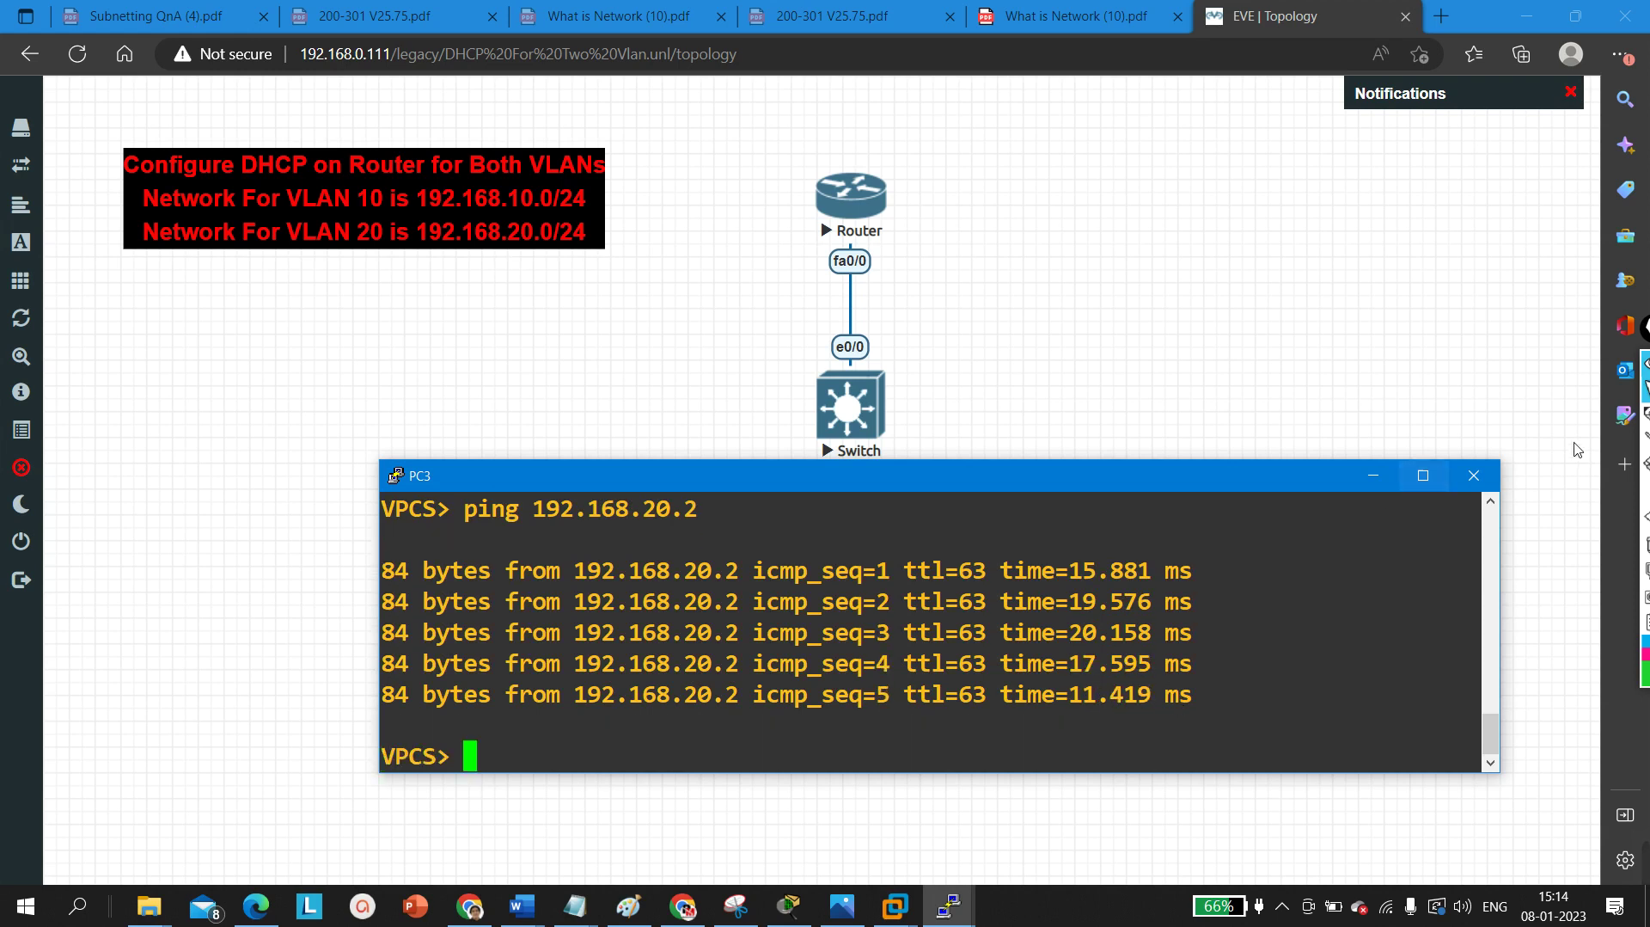
pyautogui.click(1371, 476)
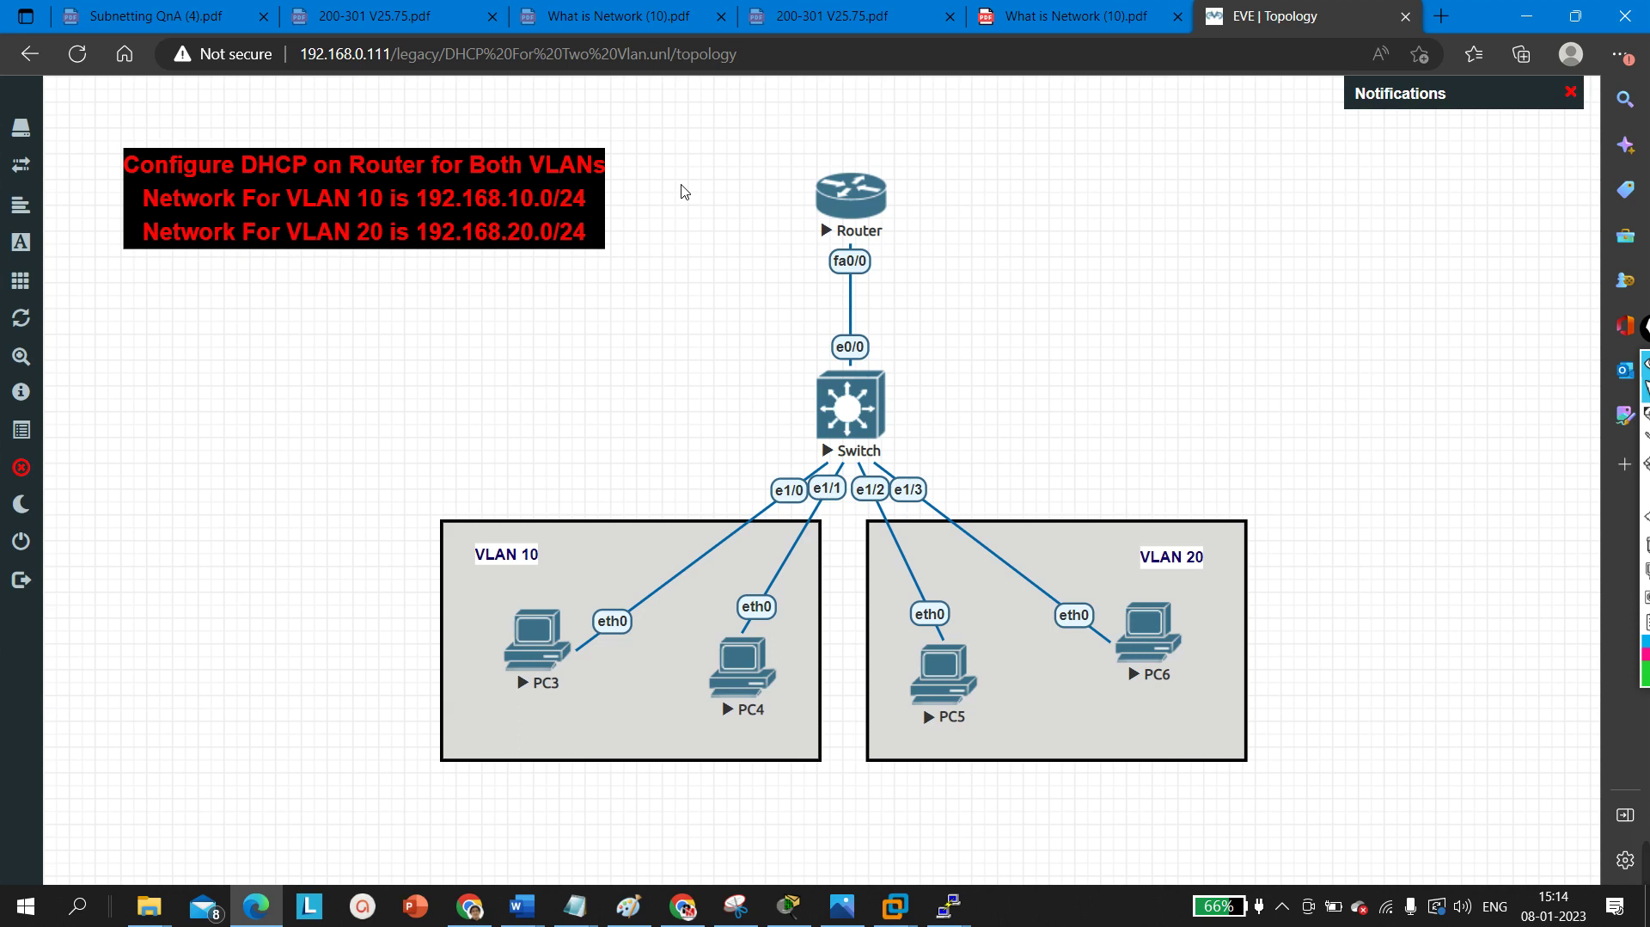
pyautogui.moveTo(689, 136); pyautogui.dragTo(989, 296)
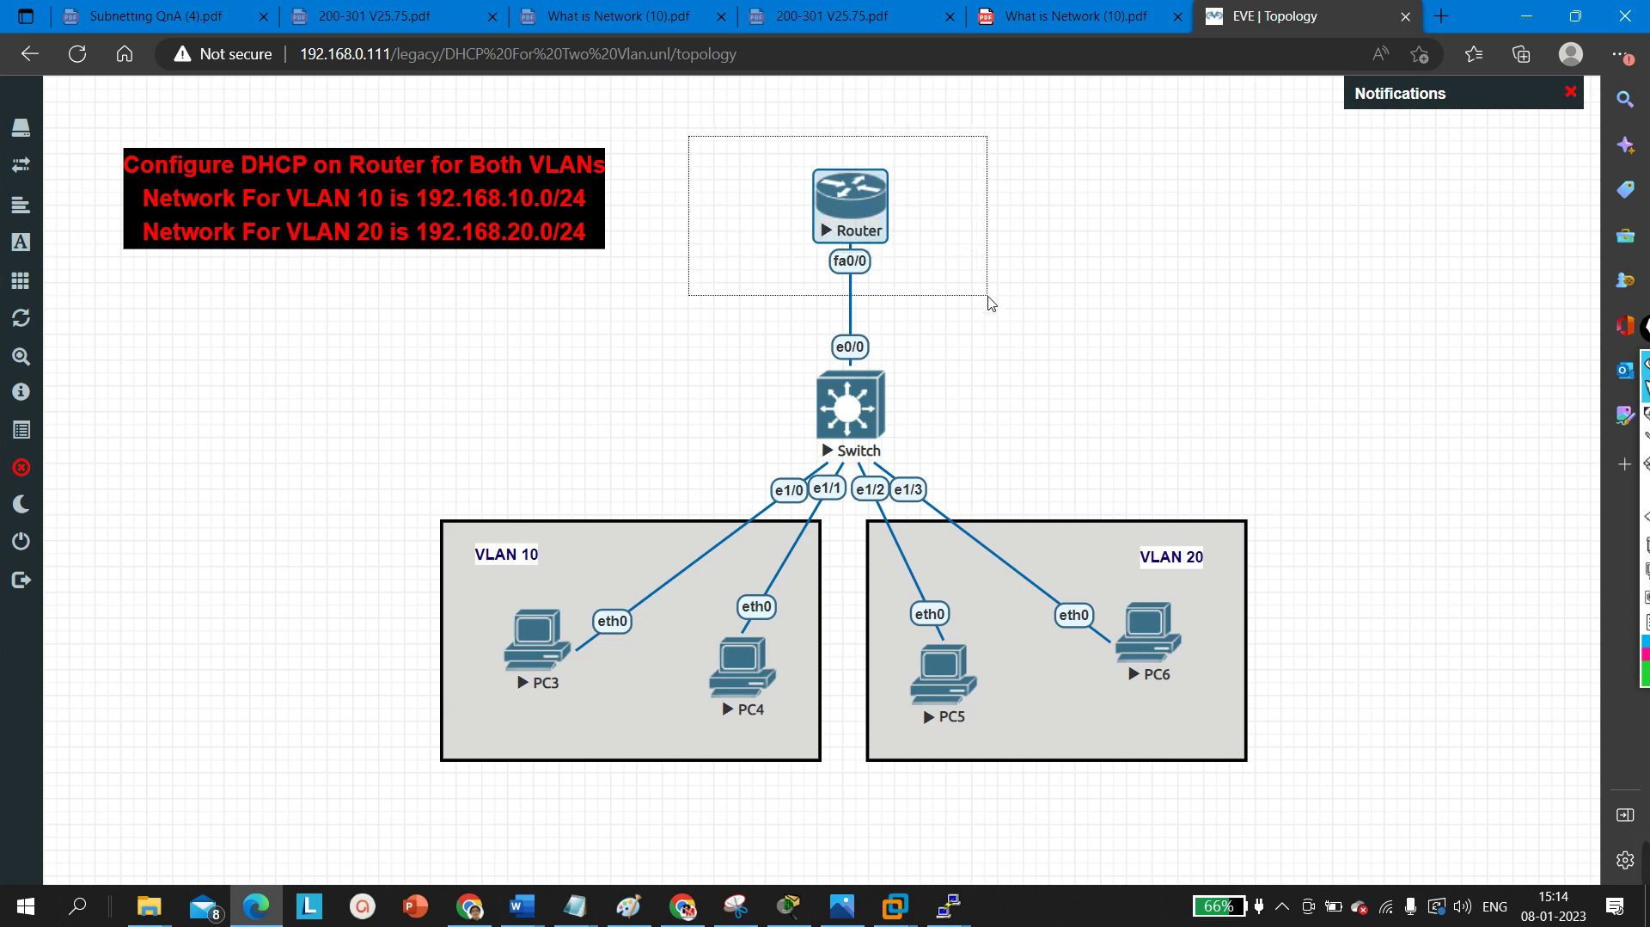